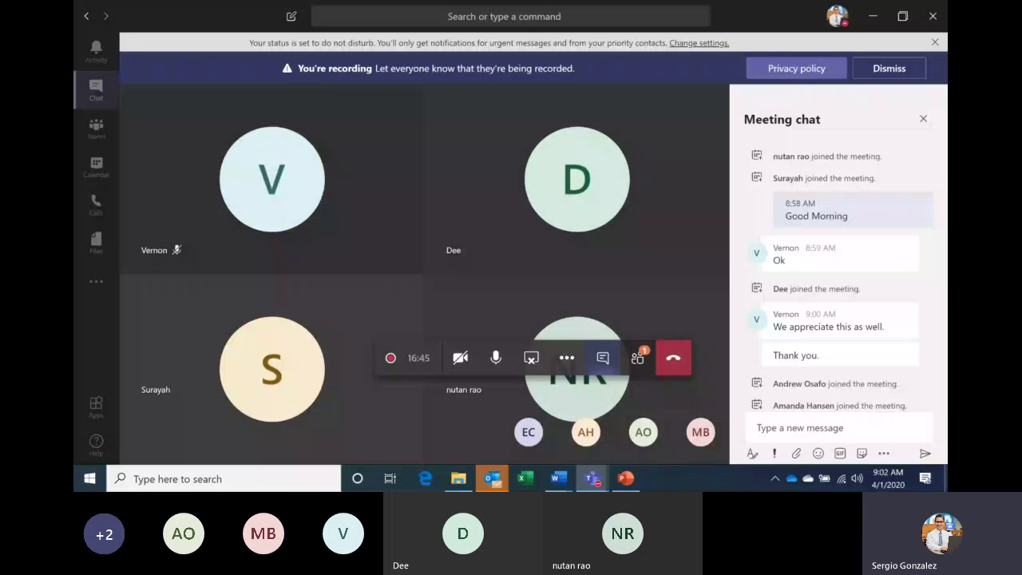
Minimize the Teams meeting window with Win+D so the Windows desktop is shared.
key("super+d")
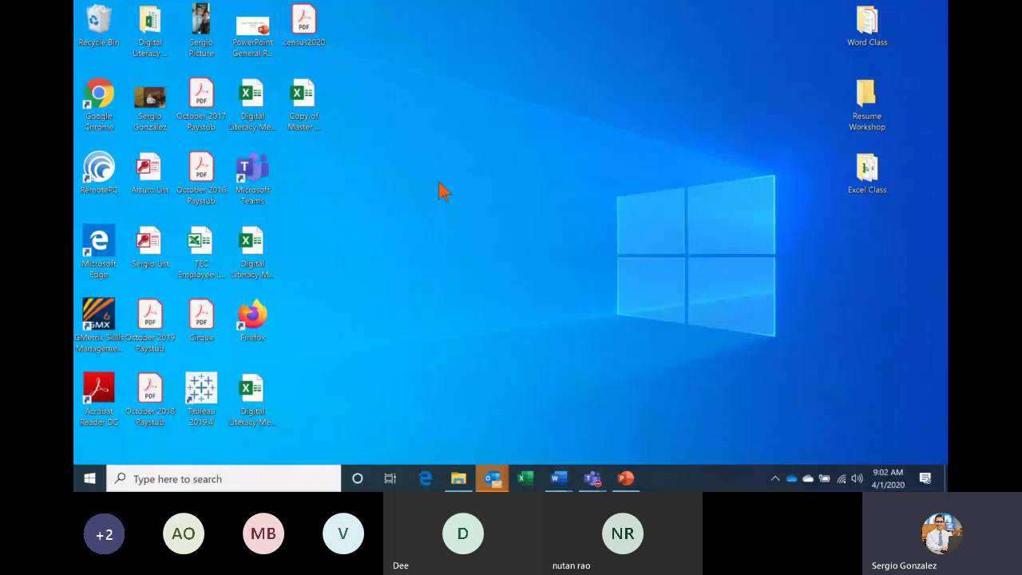
Search Windows for 'word' and launch the Word app from Best match.
left_click(148, 478)
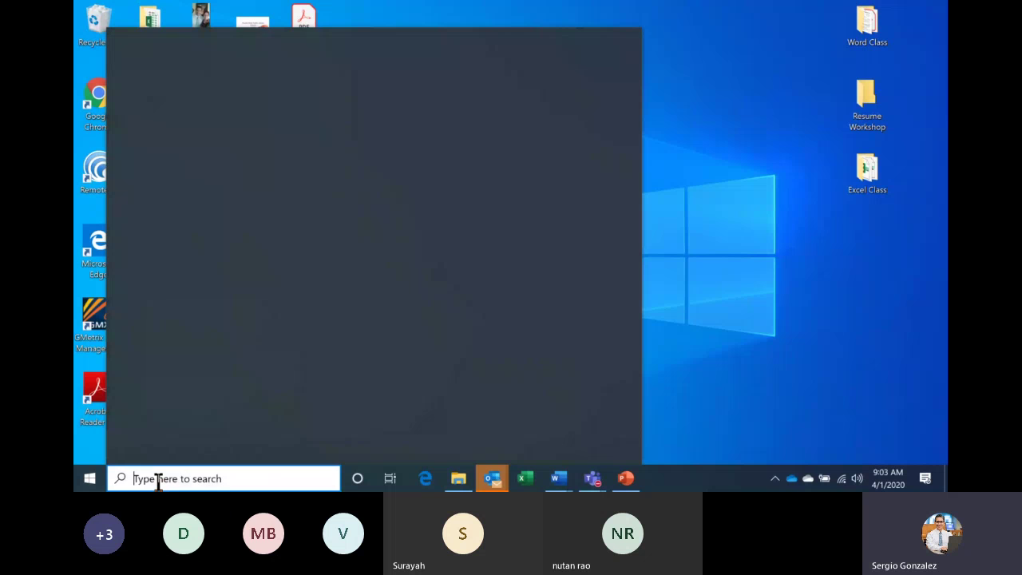
type("wor")
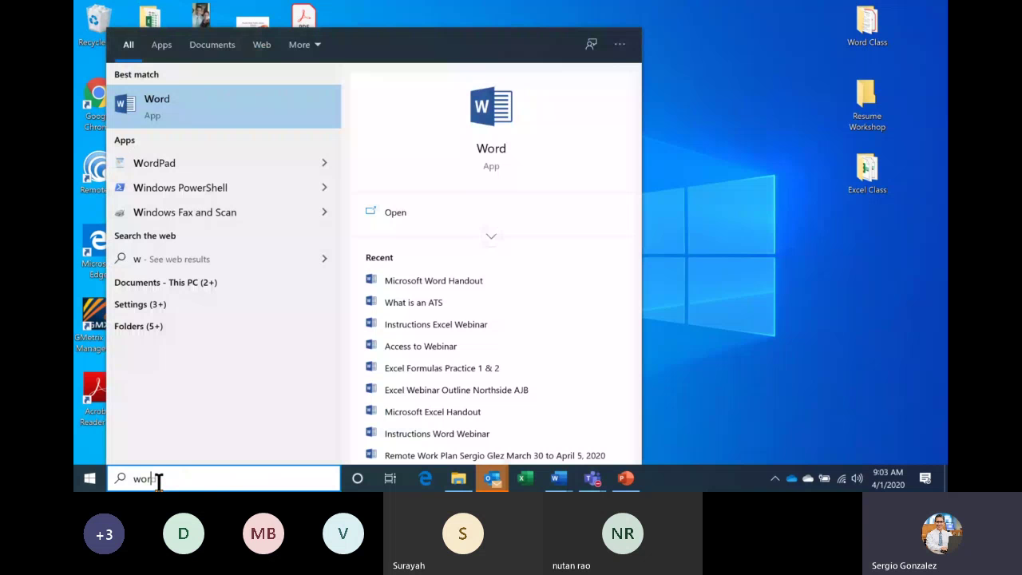
type("d")
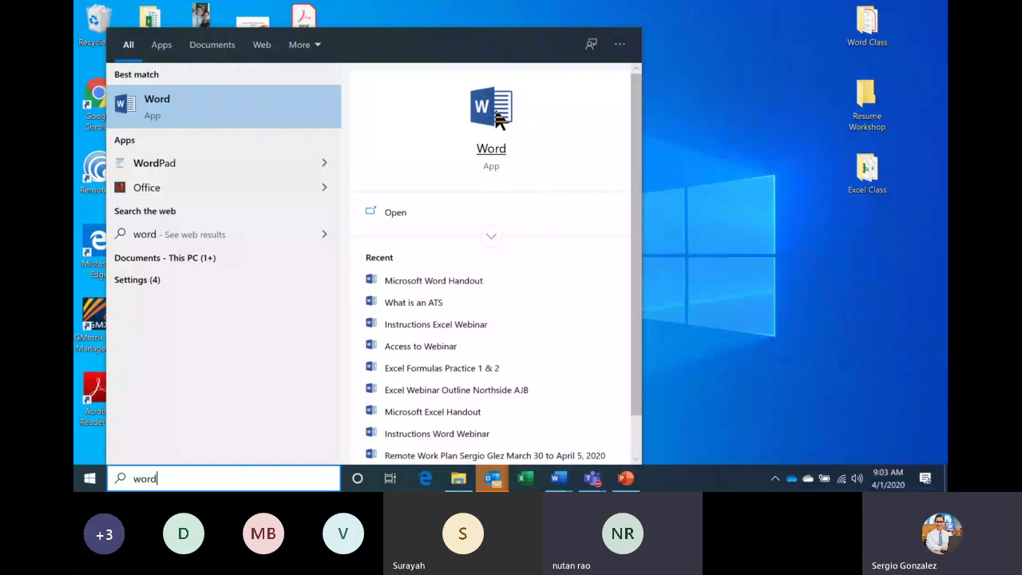
left_click(500, 119)
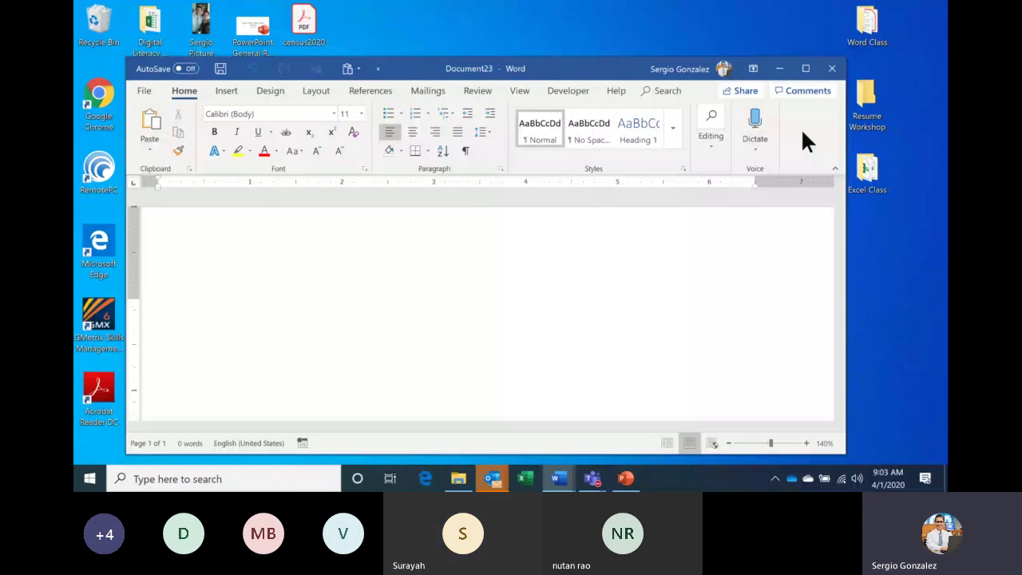
Maximize the Word window and type TABS as the first line of Document23.
left_click(805, 68)
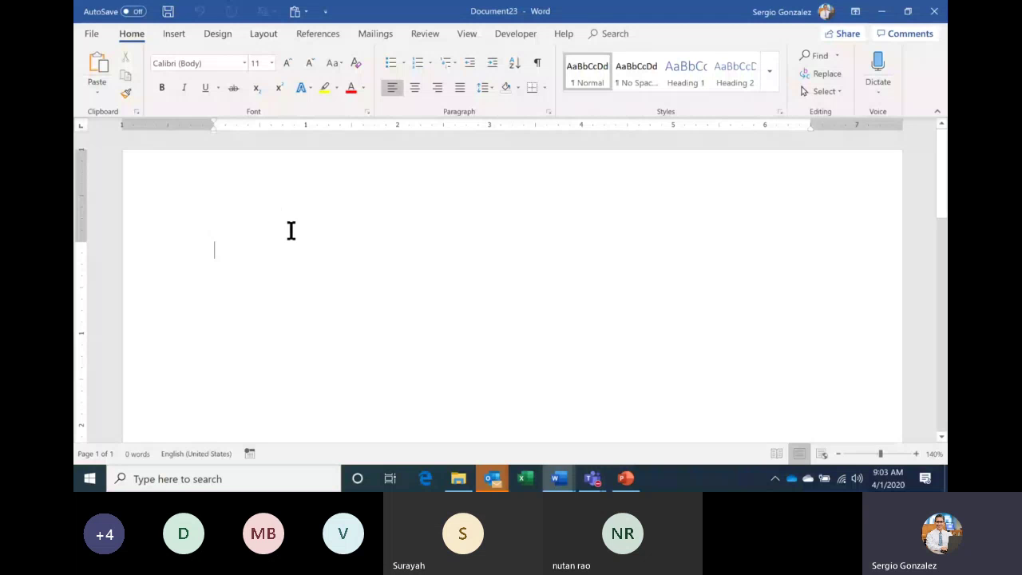
type("TABS")
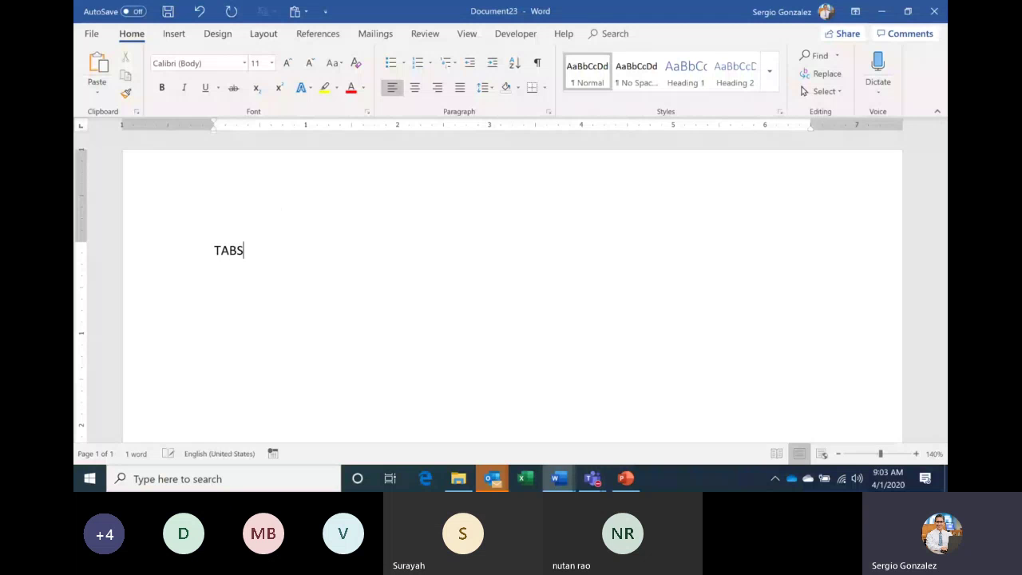
left_click(92, 36)
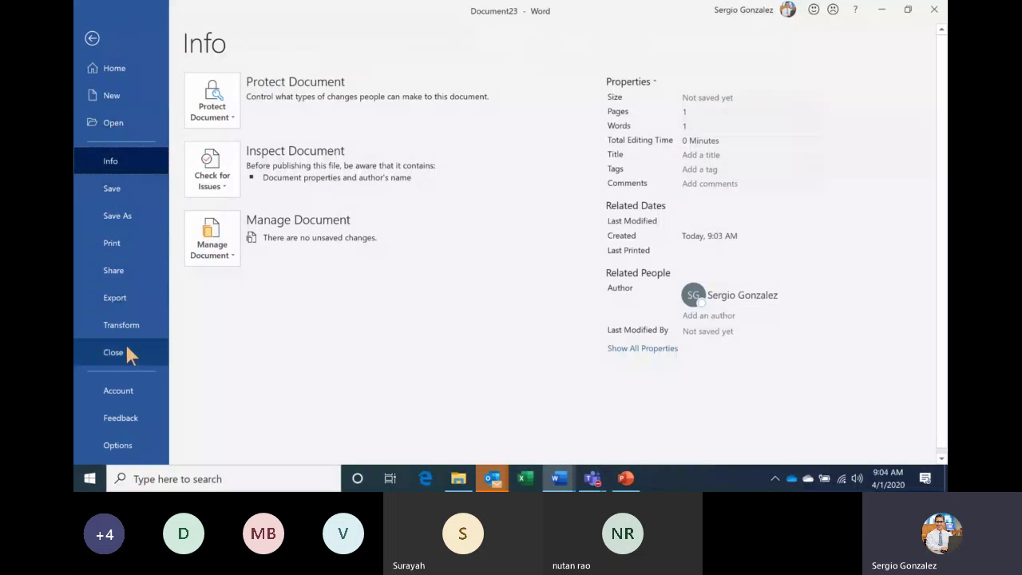
left_click(92, 39)
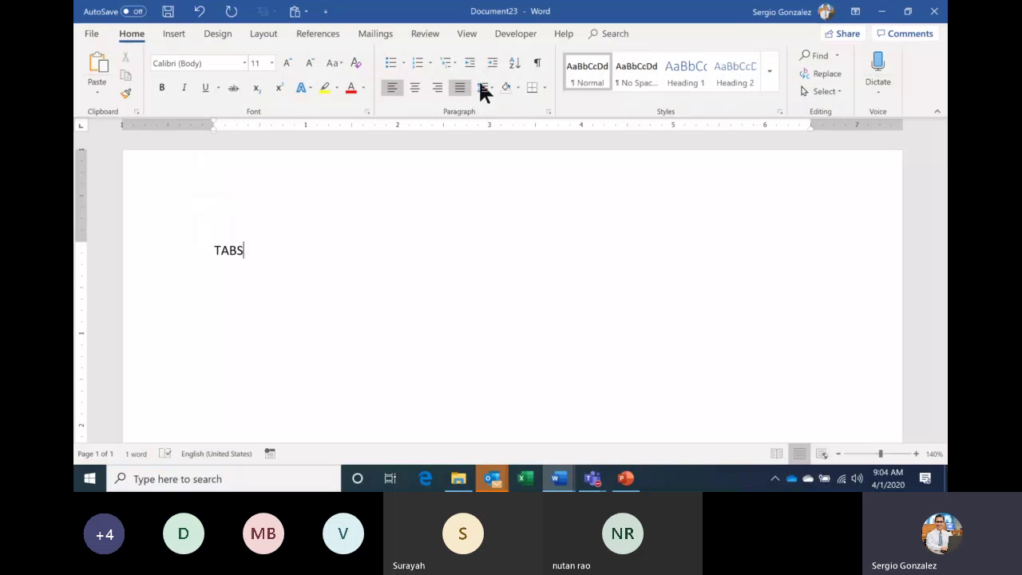
Add RIBBON on a new line below TABS and show the Insert ribbon tab.
key("Return")
type("RIBBON")
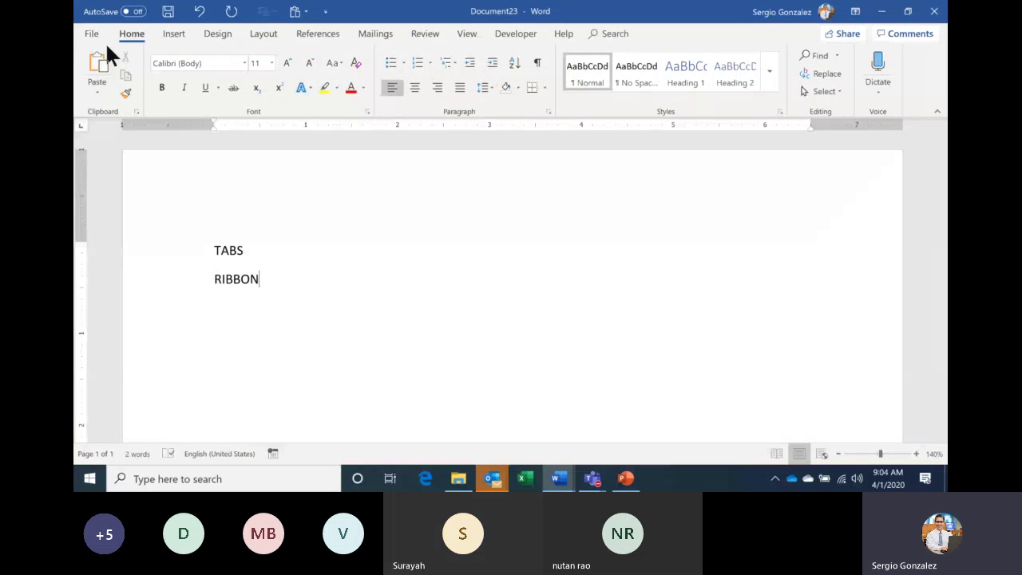
left_click(173, 35)
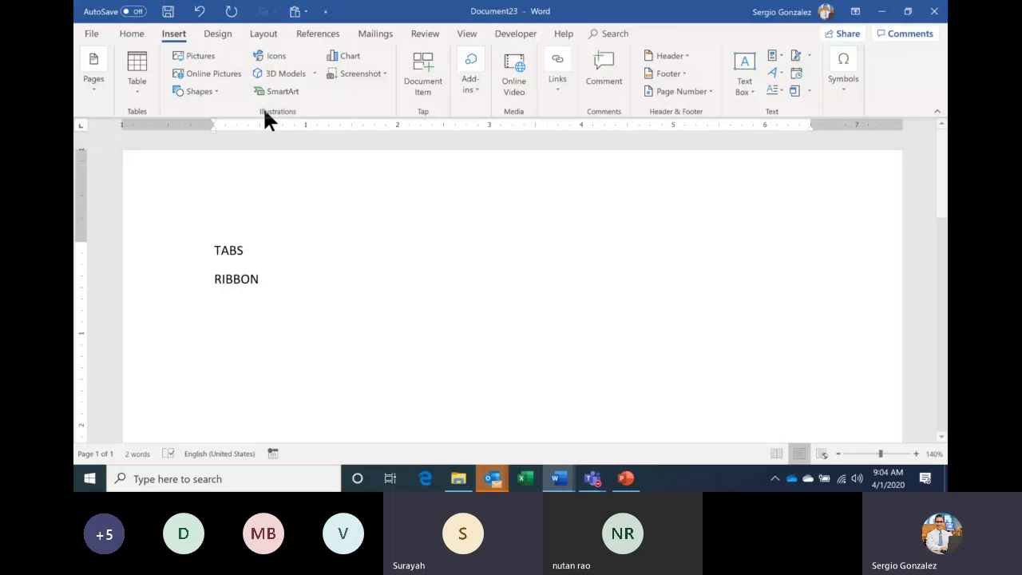
Browse the Design, Layout, References, Mailings, Review and View ribbon tabs, ending on Home.
left_click(218, 33)
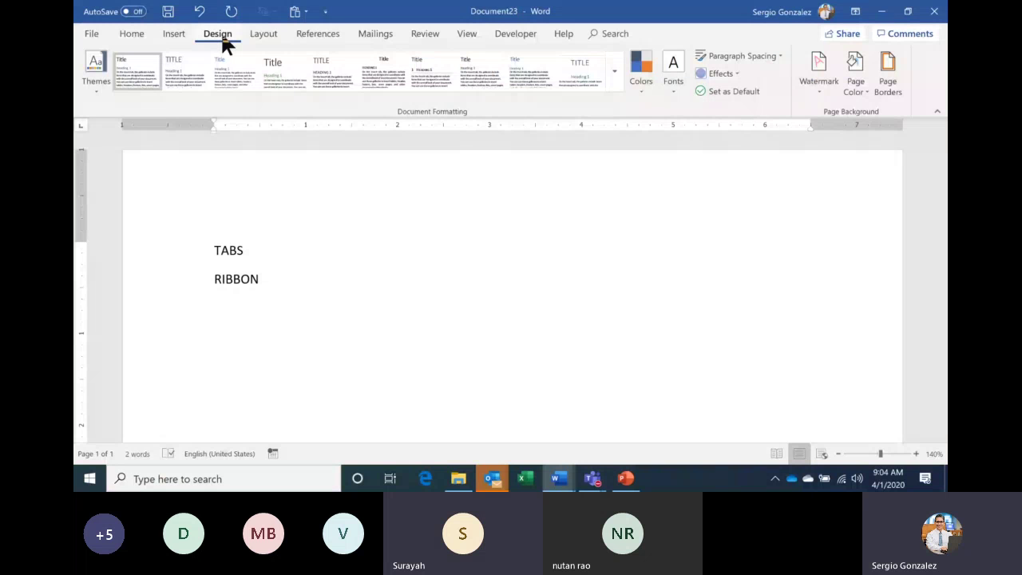
left_click(260, 32)
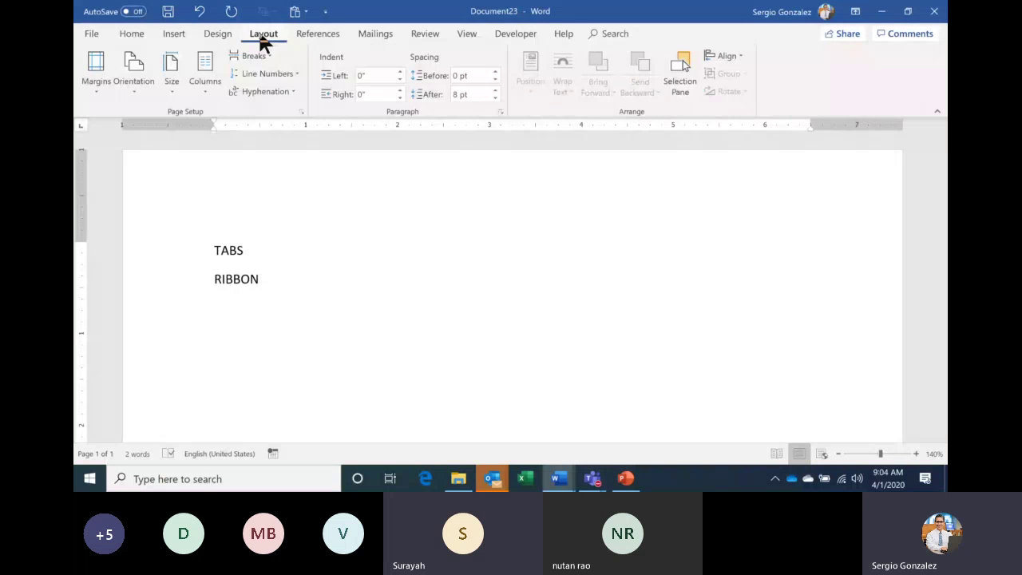
left_click(311, 35)
left_click(389, 33)
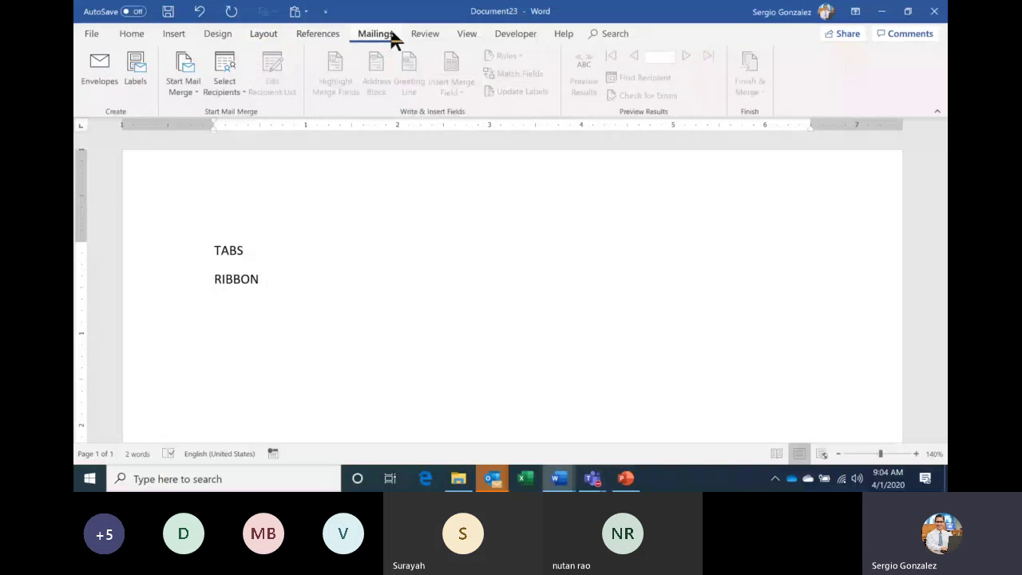
left_click(426, 36)
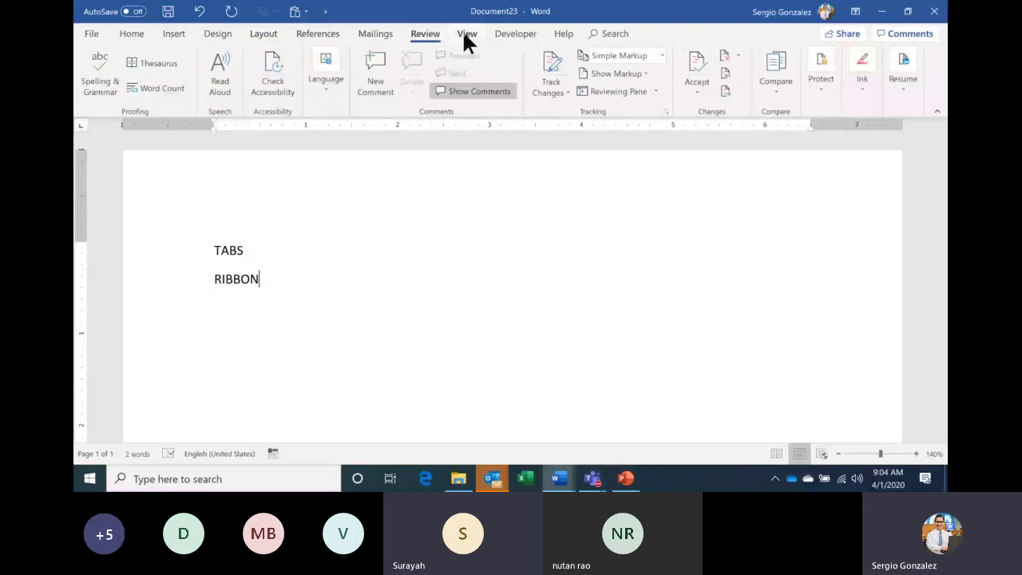
left_click(467, 39)
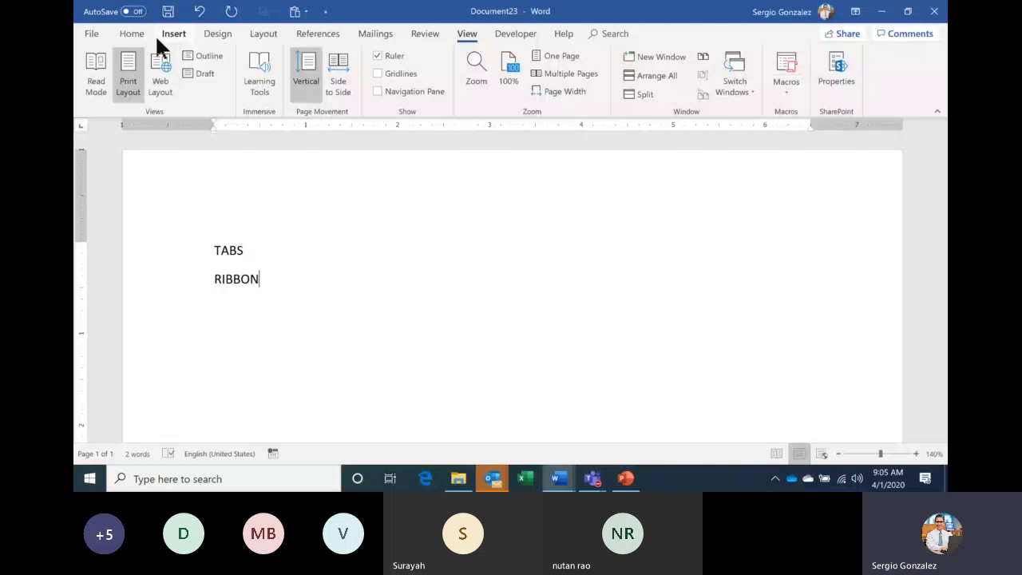
left_click(133, 33)
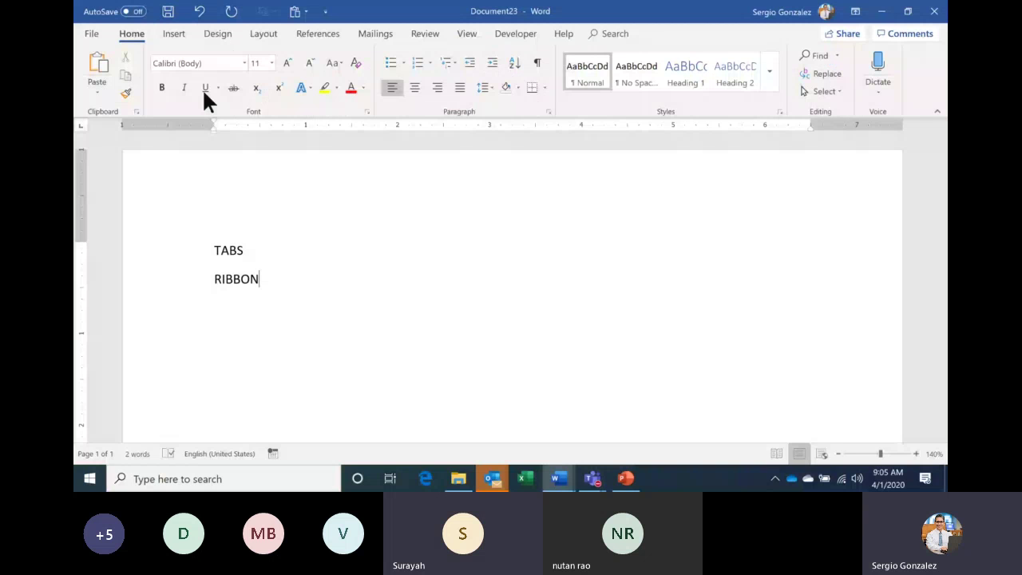
left_click(173, 36)
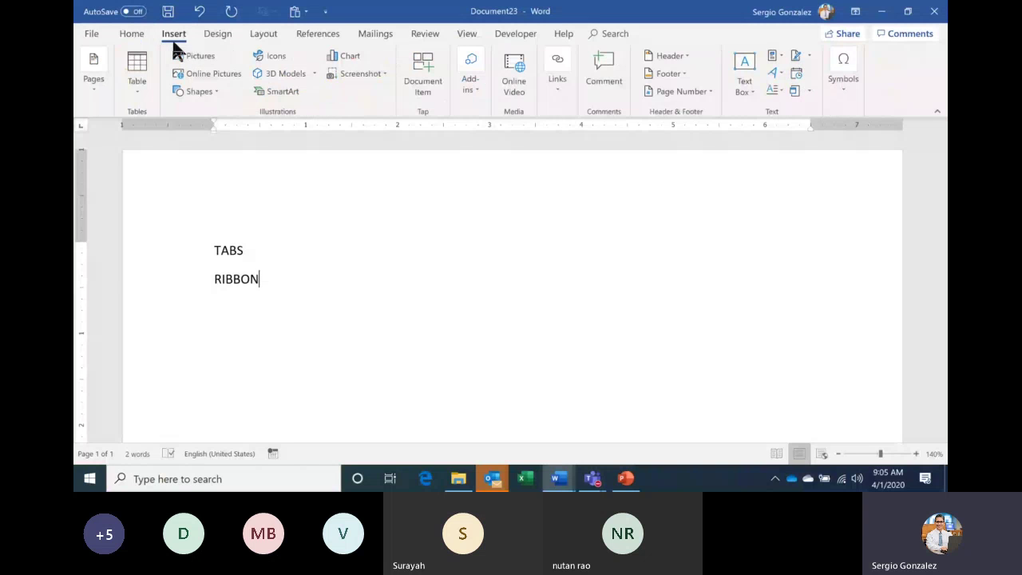
left_click(375, 40)
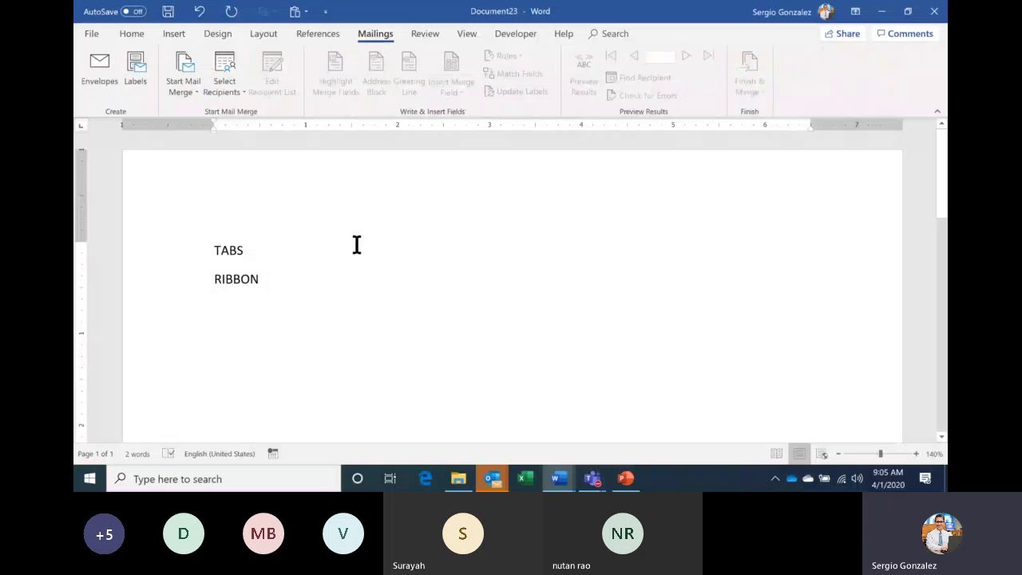
left_click(134, 36)
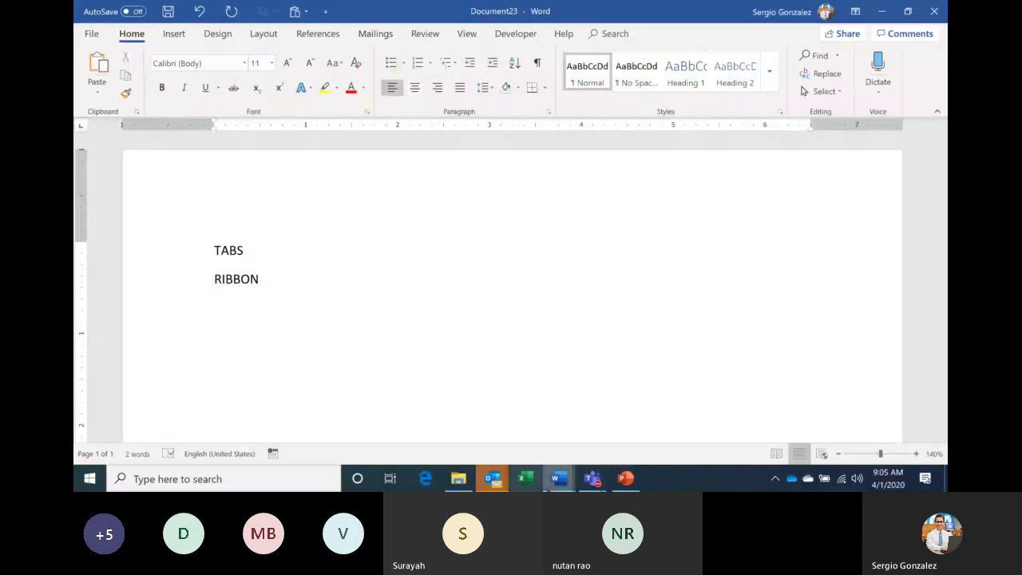
Switch to the open 'What is an ATS' document from the taskbar Word previews.
left_click(559, 478)
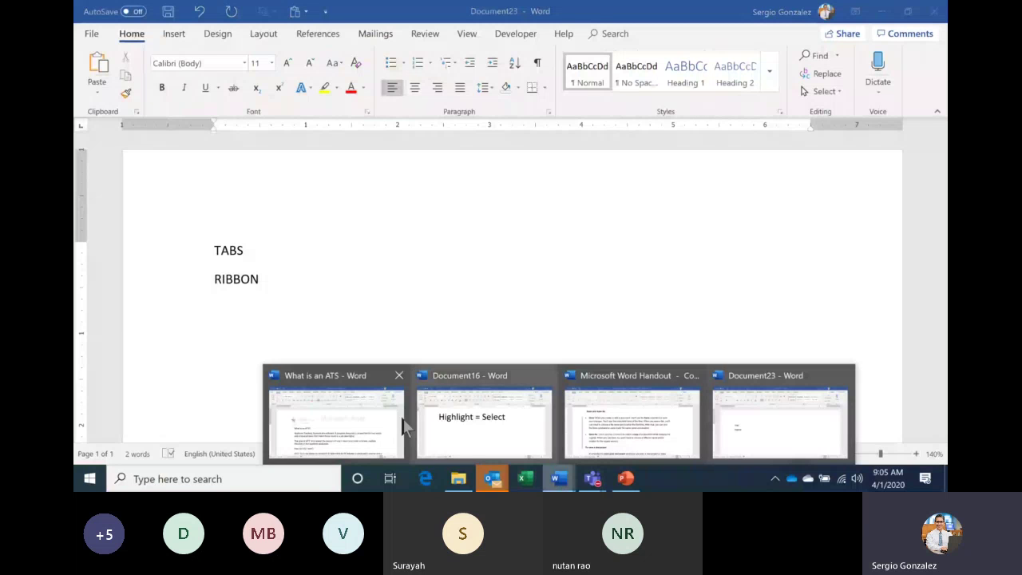
left_click(403, 427)
scroll(449, 297, "down", 1)
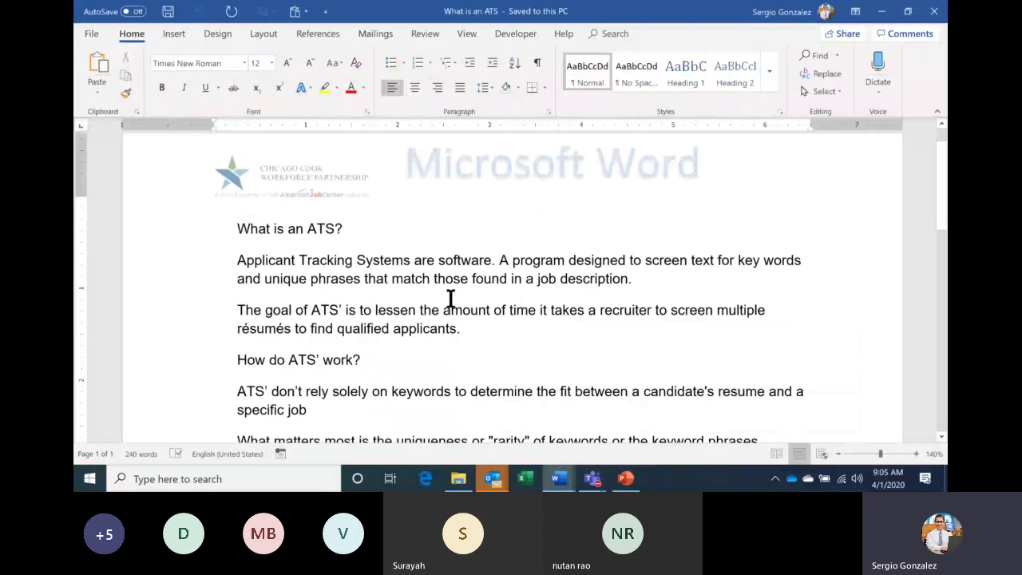
scroll(450, 297, "down", 1)
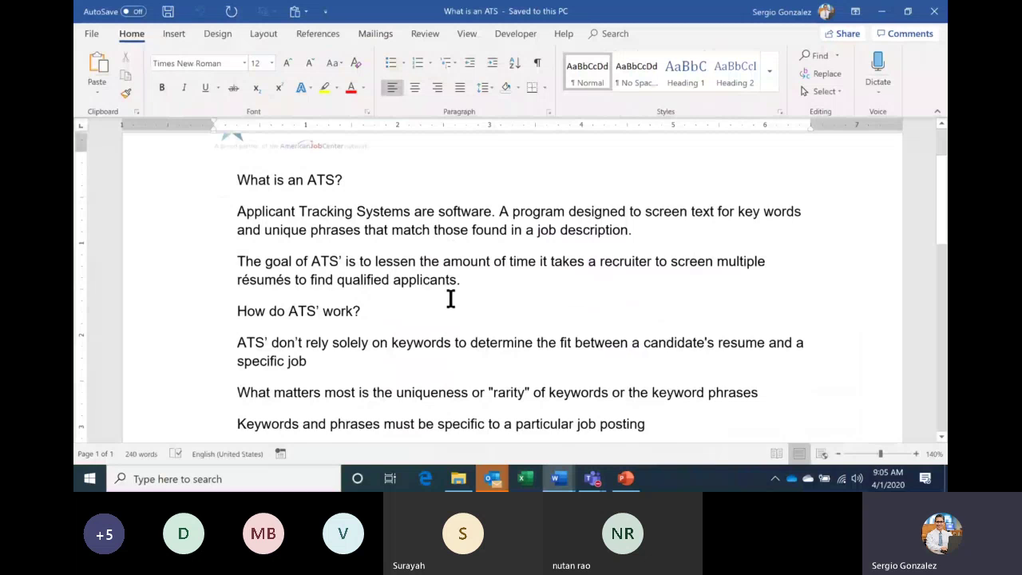
scroll(218, 237, "up", 1)
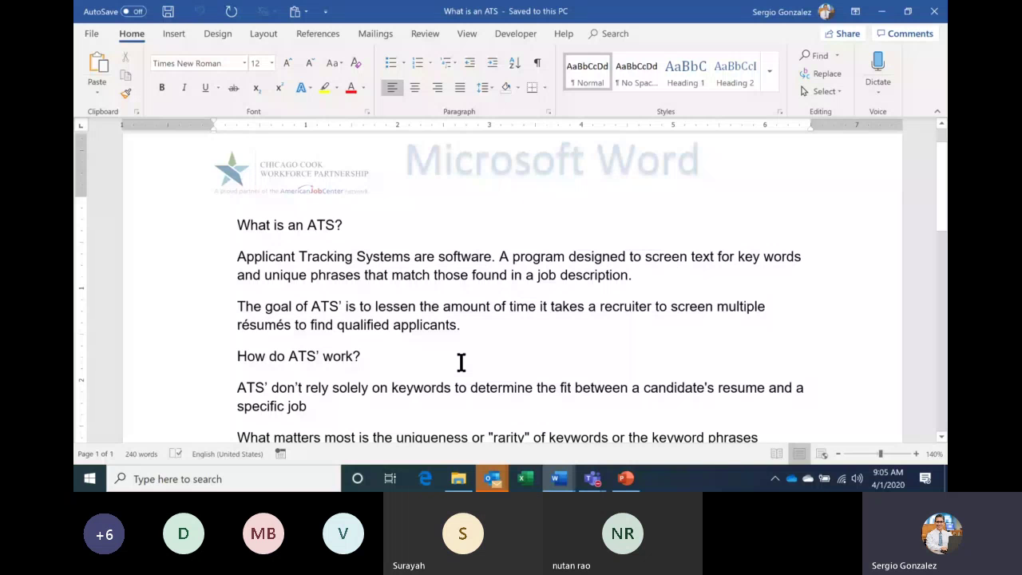
mouse_move(559, 478)
left_click(479, 422)
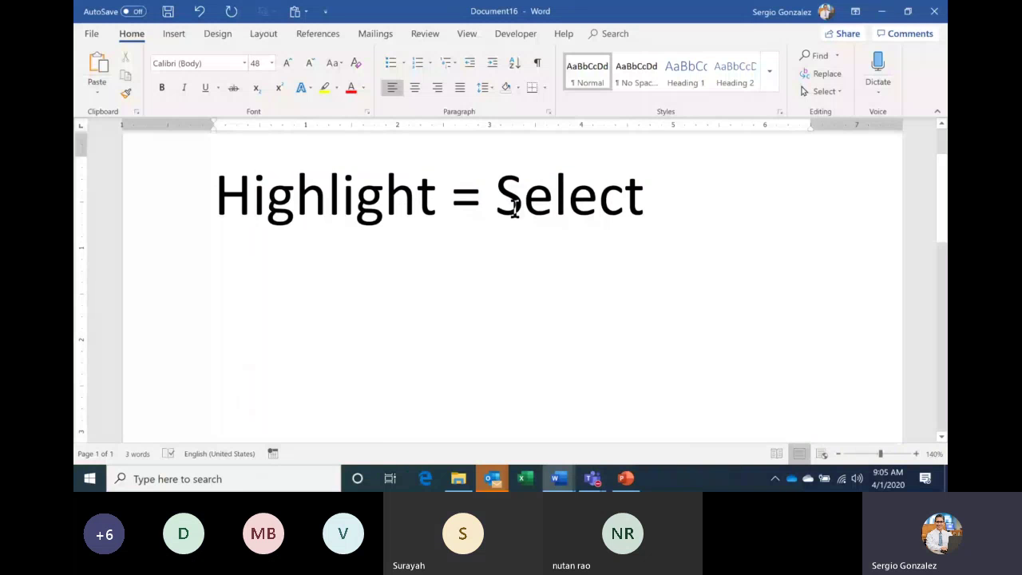
key("alt+Tab")
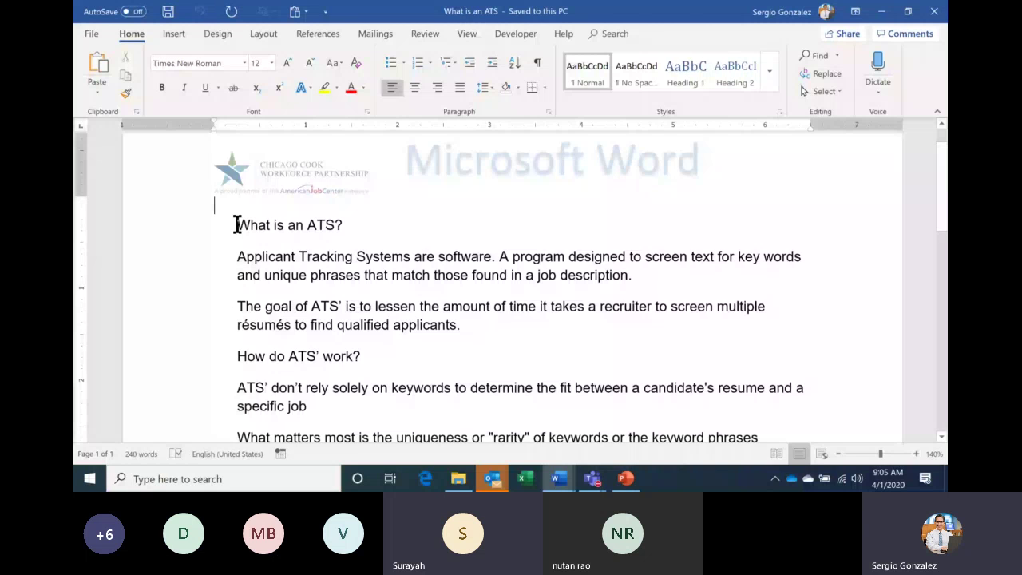
Select and deselect the 'What is an ATS?' heading, then switch to the Microsoft Word Webinar slide show.
triple_click(237, 225)
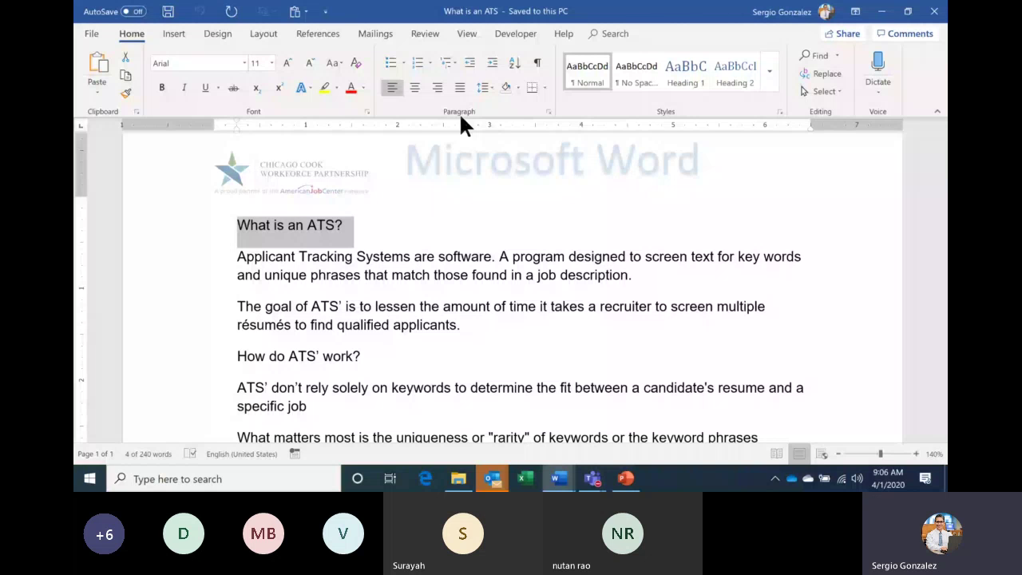
left_click(225, 229)
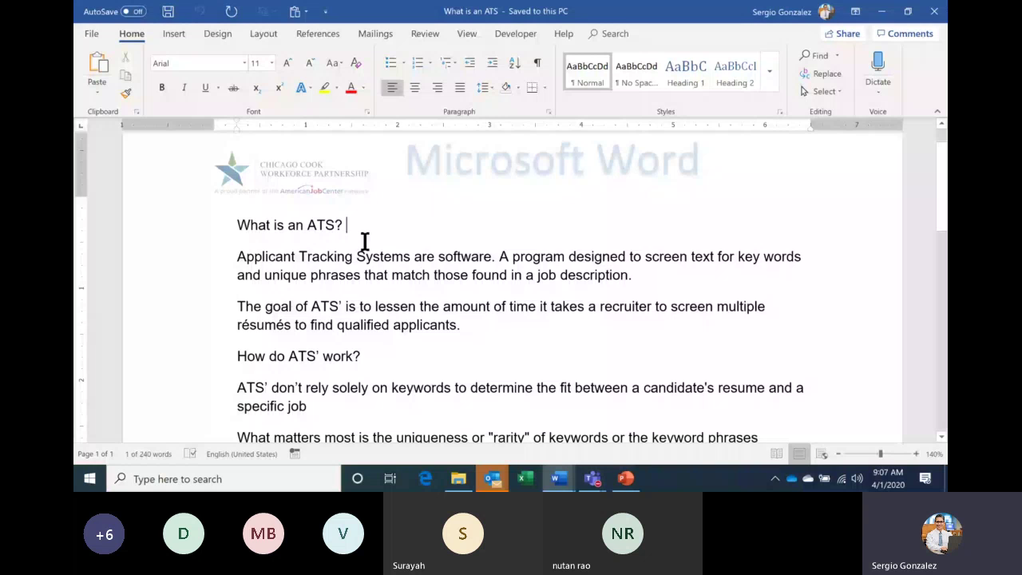
key("alt+Tab")
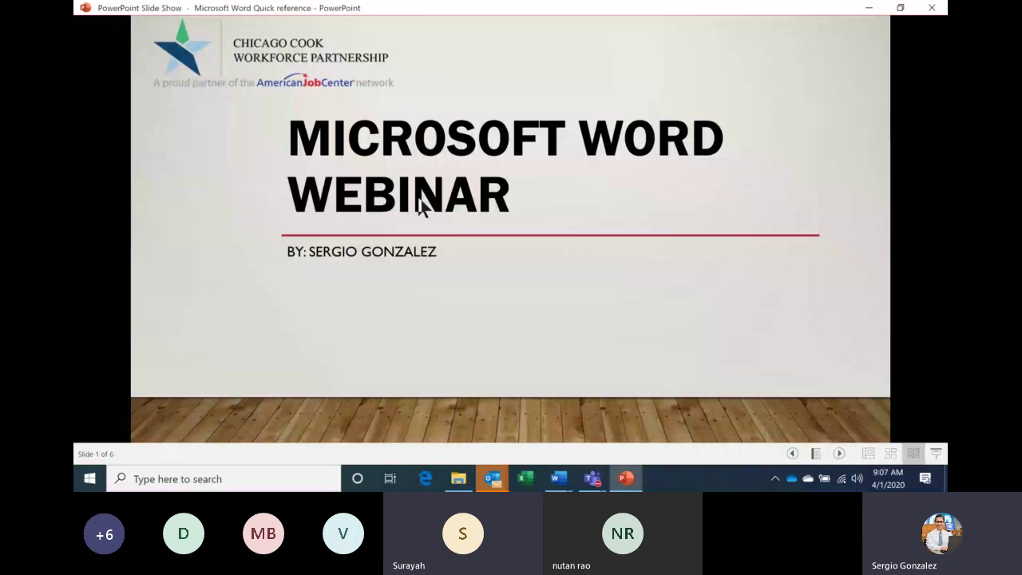
Advance the slide show to slide 3, 'Moving the Cursor', and preview the open Word windows.
left_click(328, 288)
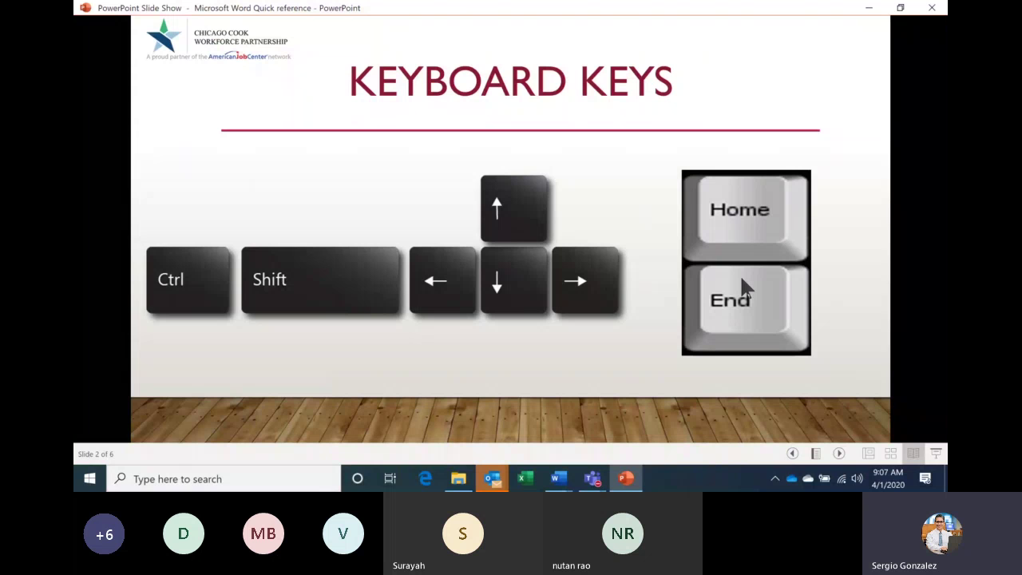
left_click(626, 198)
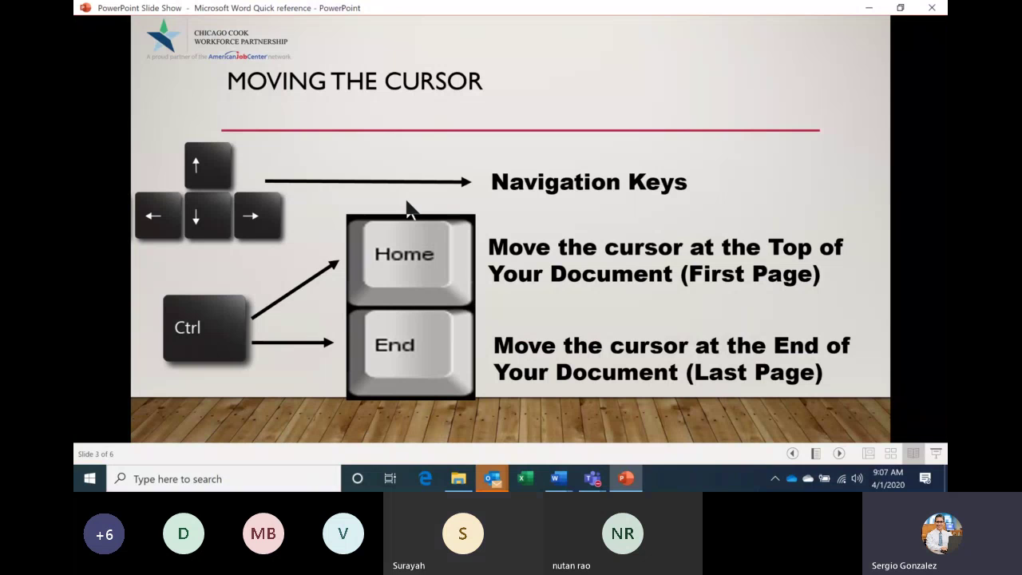
left_click(569, 480)
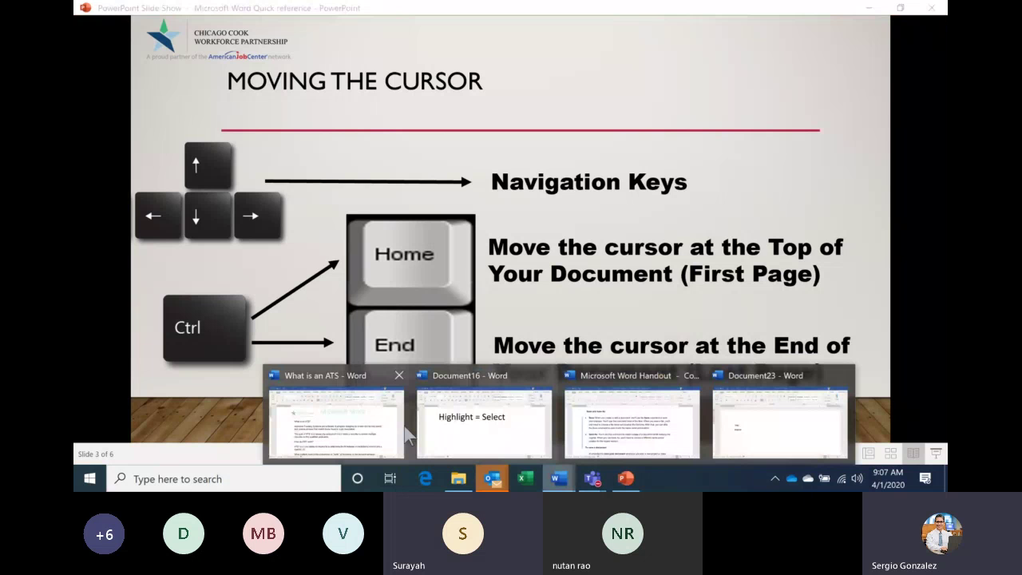
Back in 'What is an ATS', select the heading line and Applicant Tracking Systems paragraph via the margin.
left_click(376, 422)
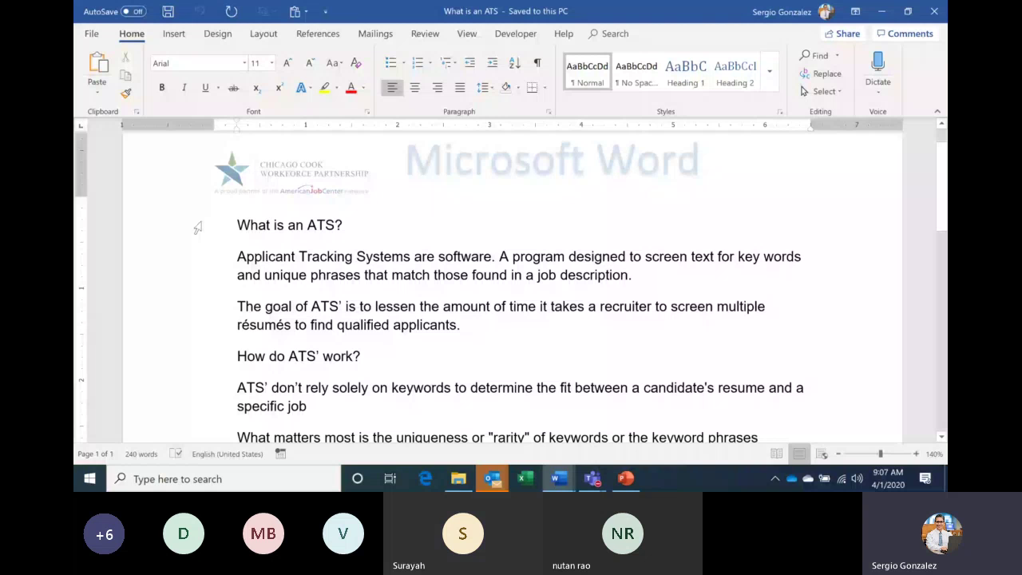
left_click(197, 228)
key("Right")
left_click(193, 261)
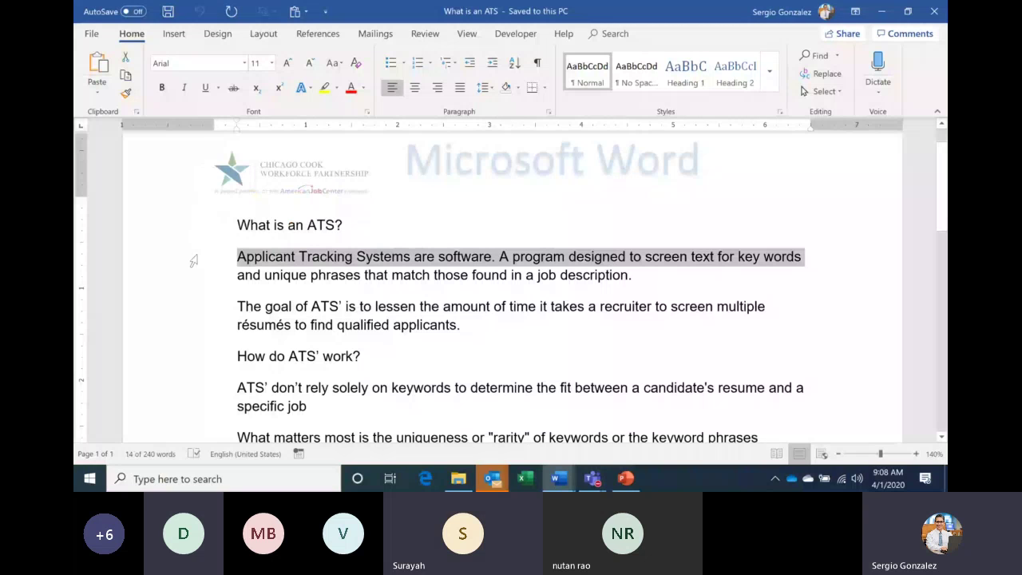
left_click_drag(195, 264, 201, 277)
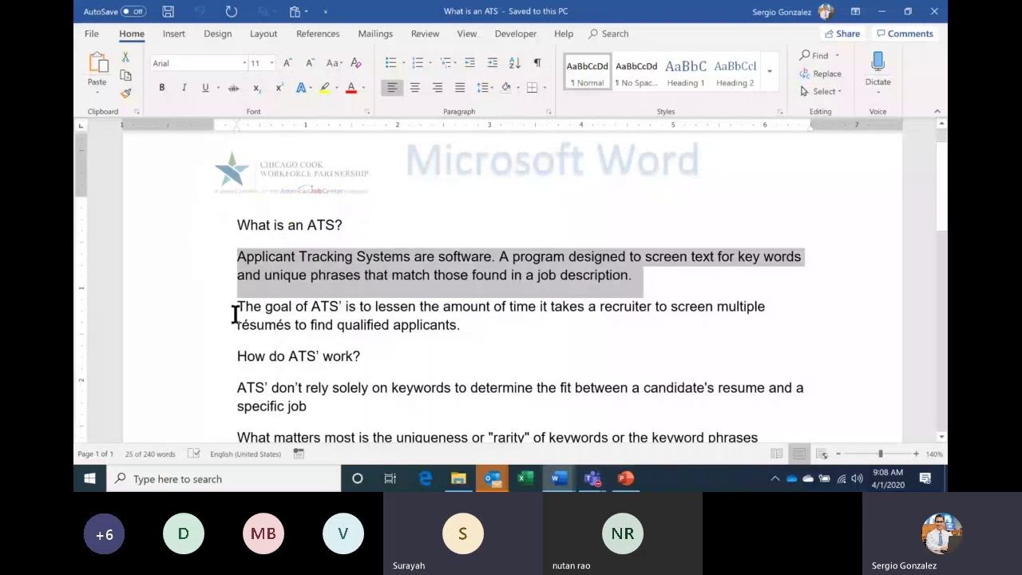
left_click(275, 284)
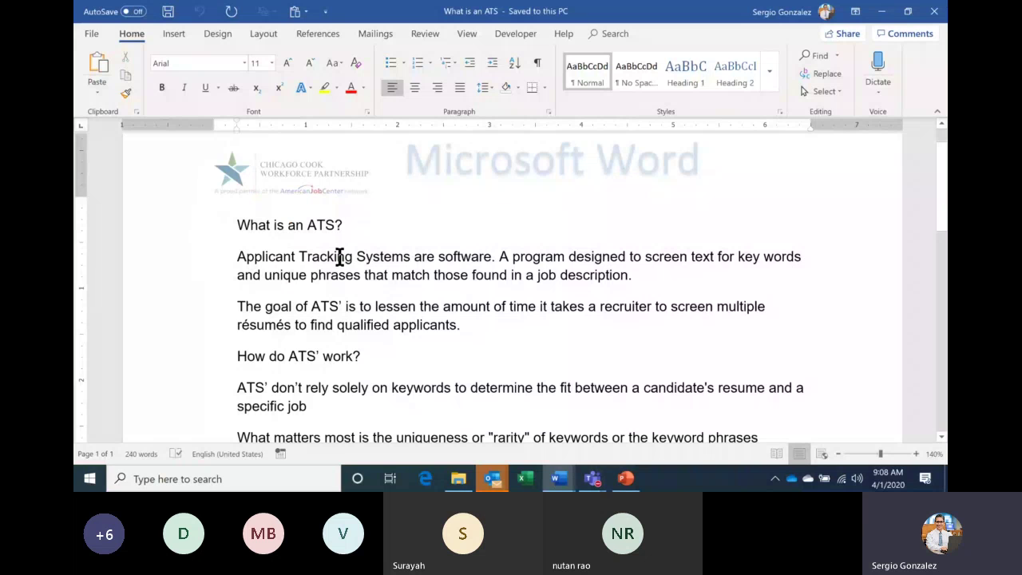
Double-click to select the word 'software', then triple-click to select two whole paragraphs.
double_click(461, 259)
triple_click(465, 266)
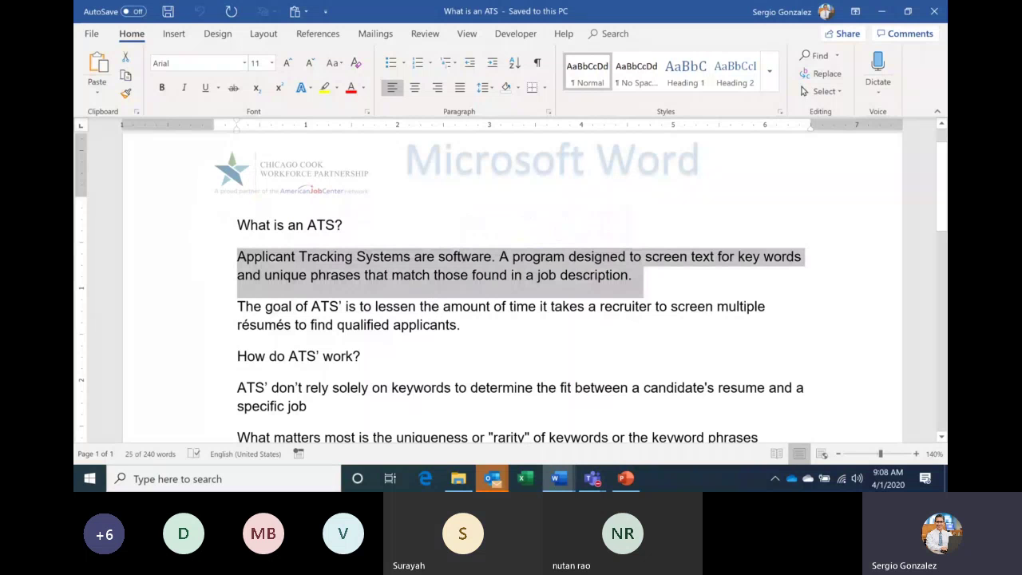
triple_click(434, 315)
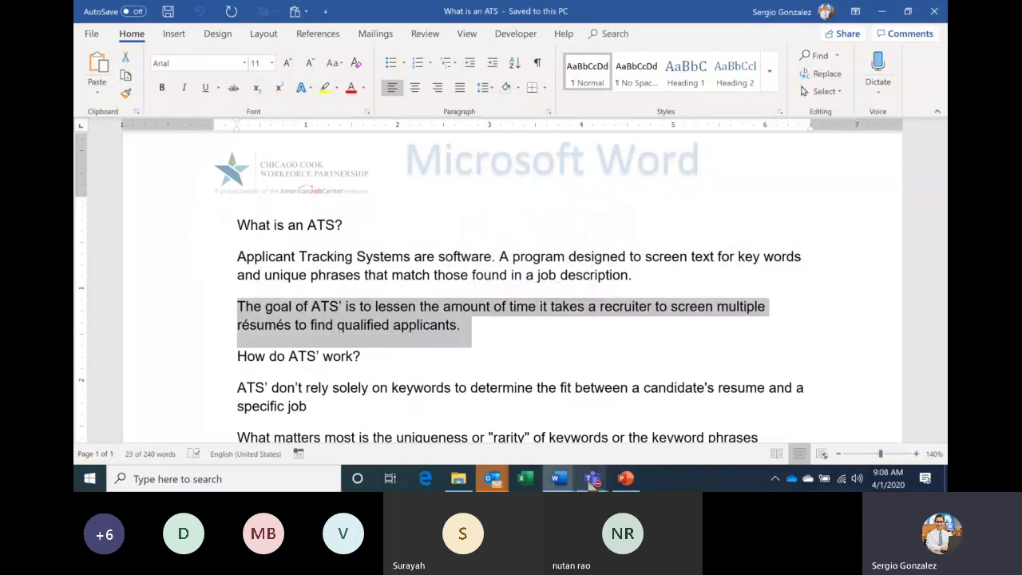
left_click(591, 478)
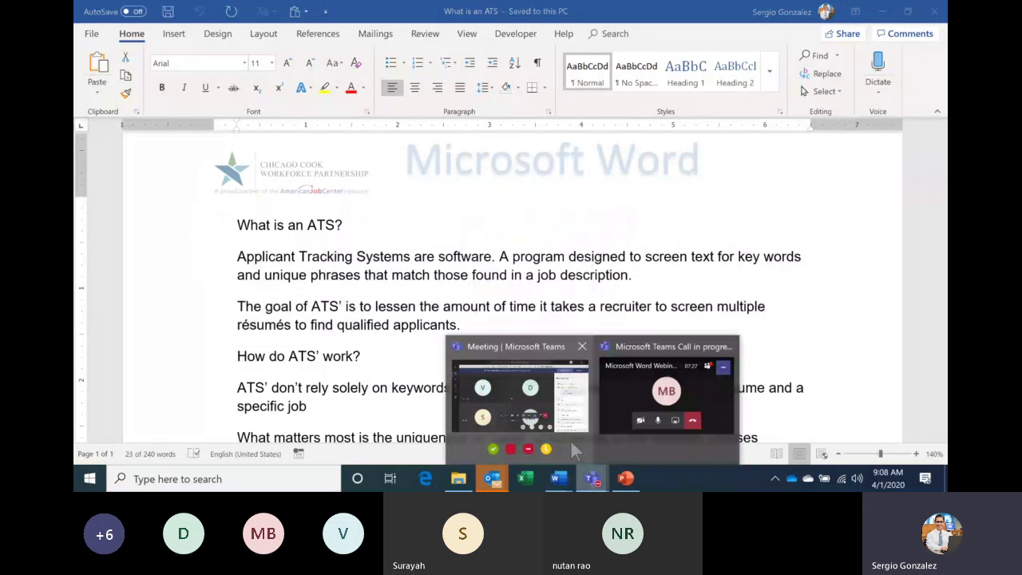
Bring the Teams meeting window forward and close the Bitdefender security update notification.
left_click(570, 439)
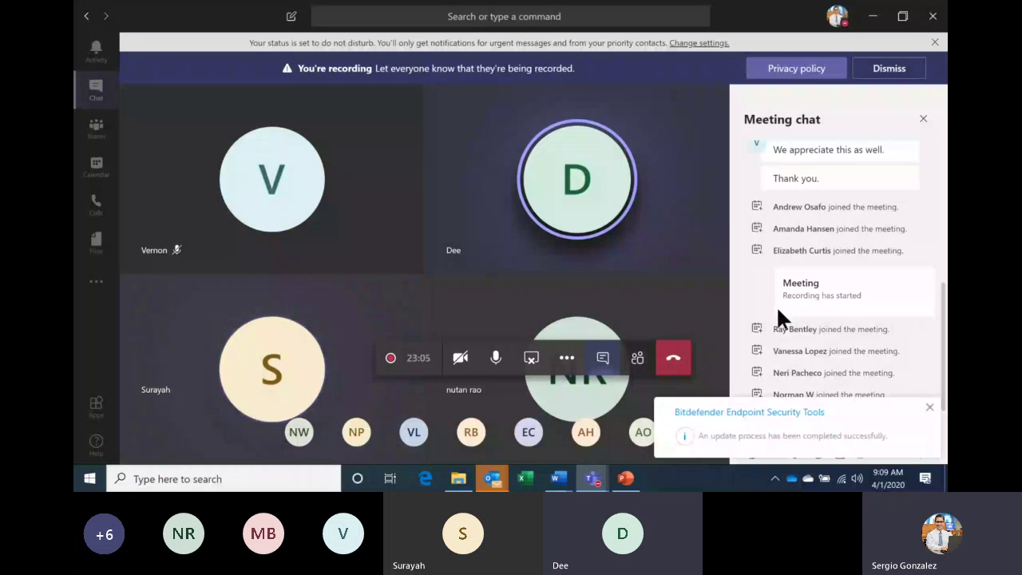
left_click(931, 408)
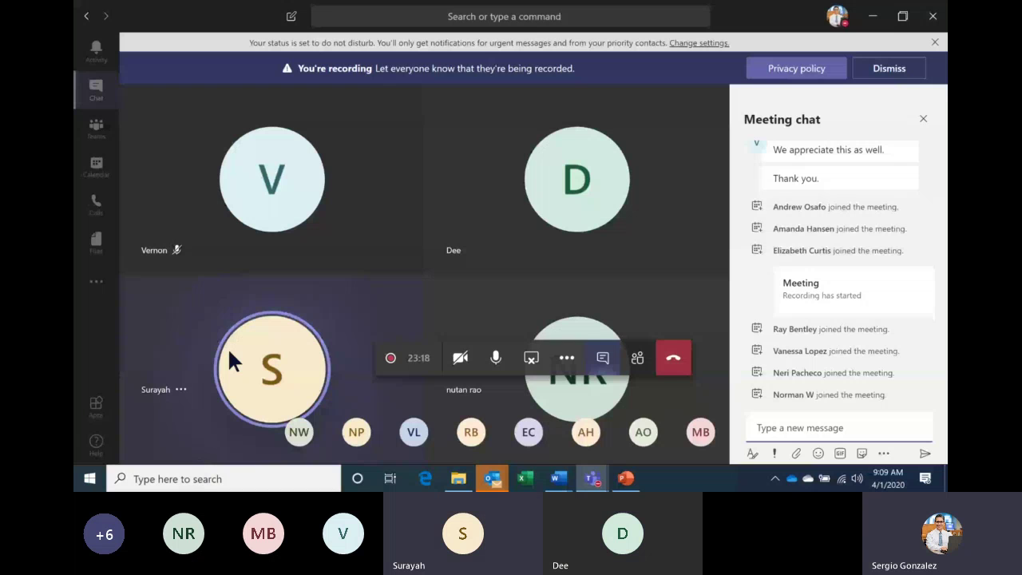
key("super")
type("WORDPAD")
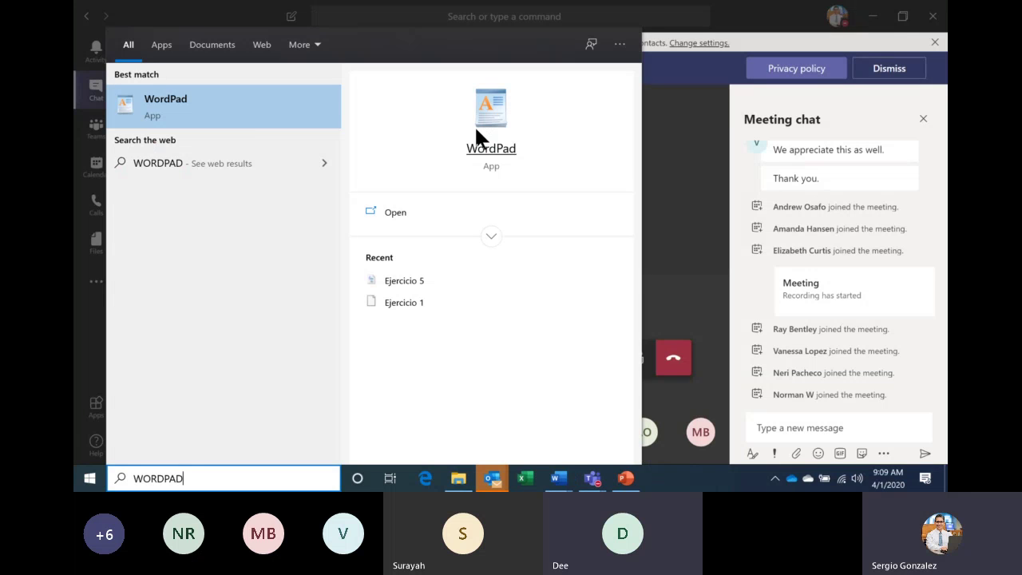
left_click(671, 117)
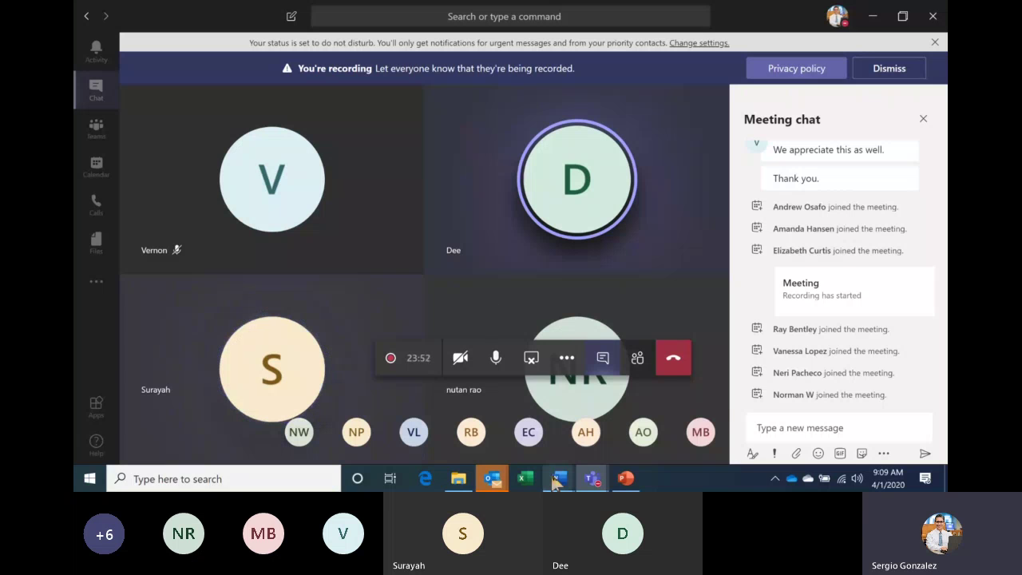
mouse_move(554, 477)
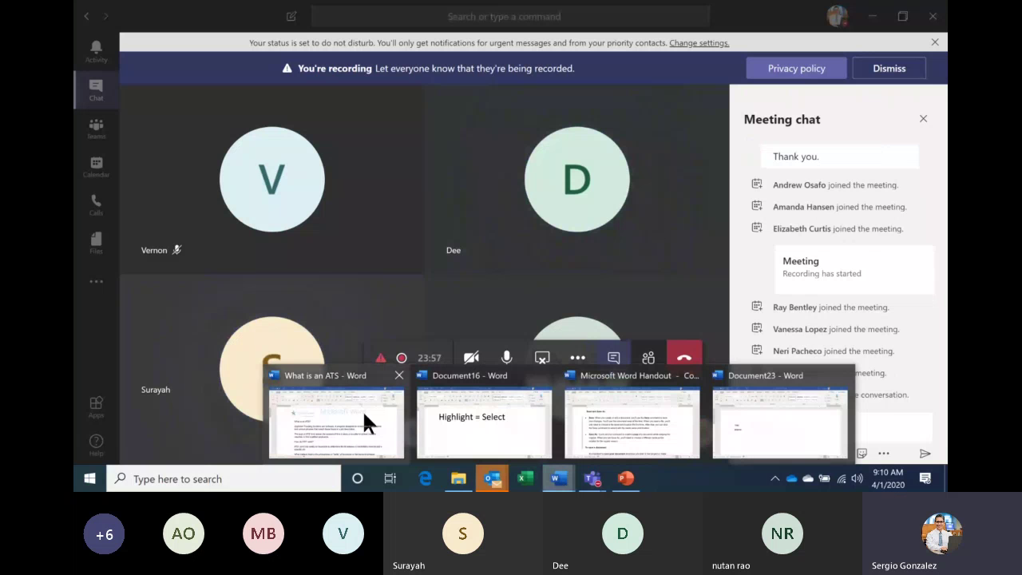
Drag-select the ATS article from 'What is an ATS?' through the numbered steps, then deselect at the top.
left_click(366, 424)
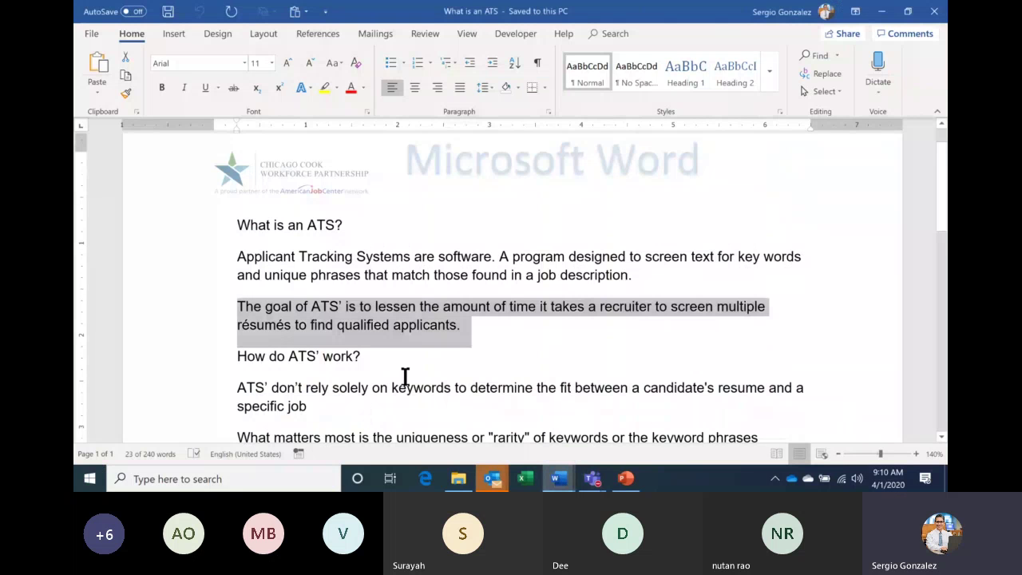
scroll(405, 375, "down", 1)
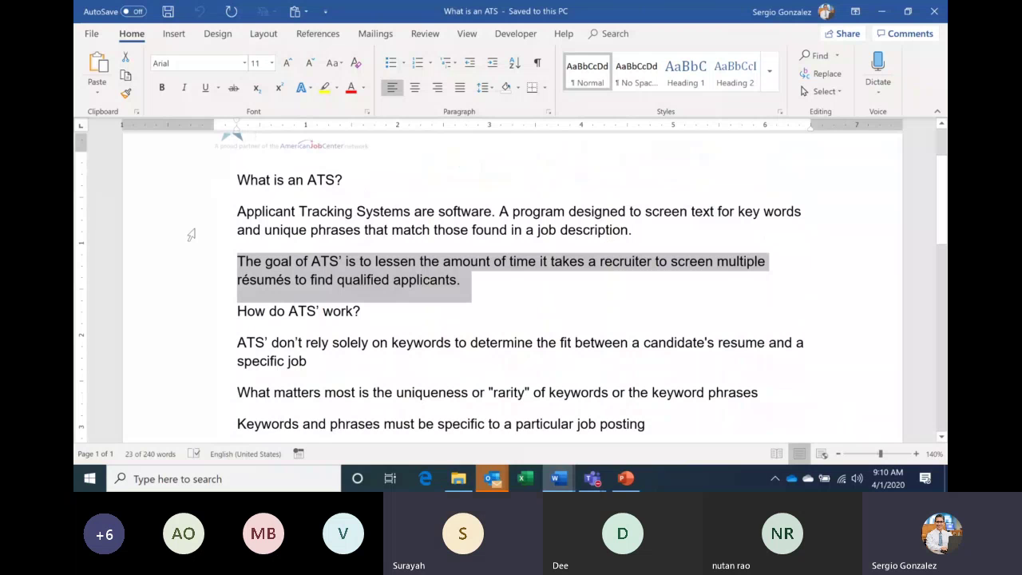
left_click_drag(182, 185, 179, 347)
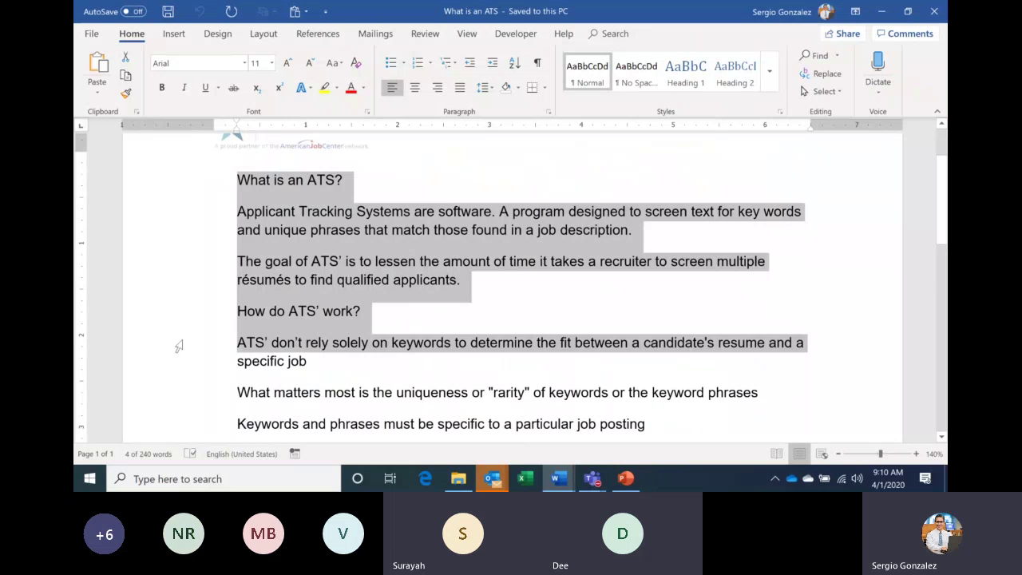
left_click_drag(179, 346, 183, 441)
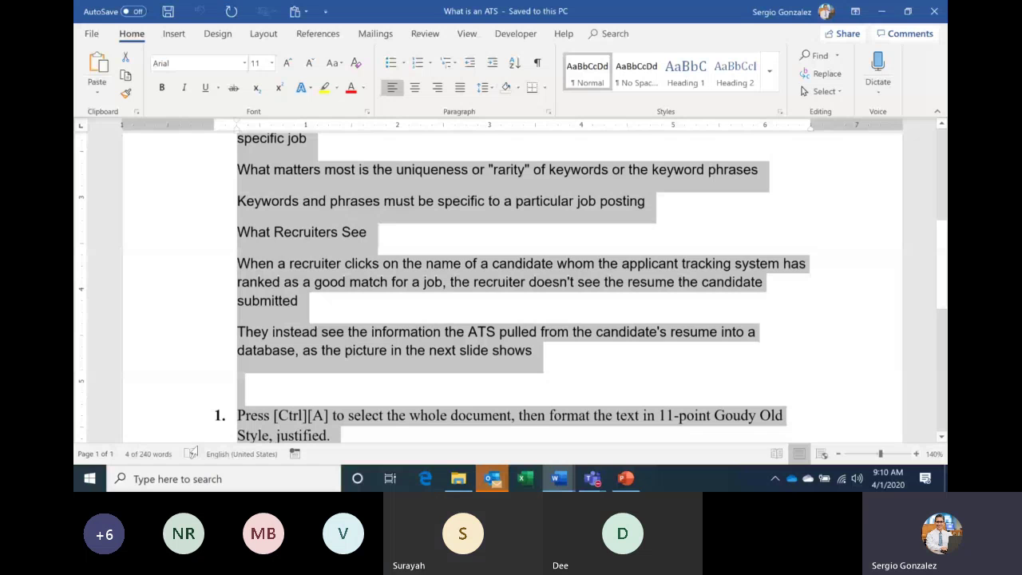
left_click_drag(193, 452, 211, 247)
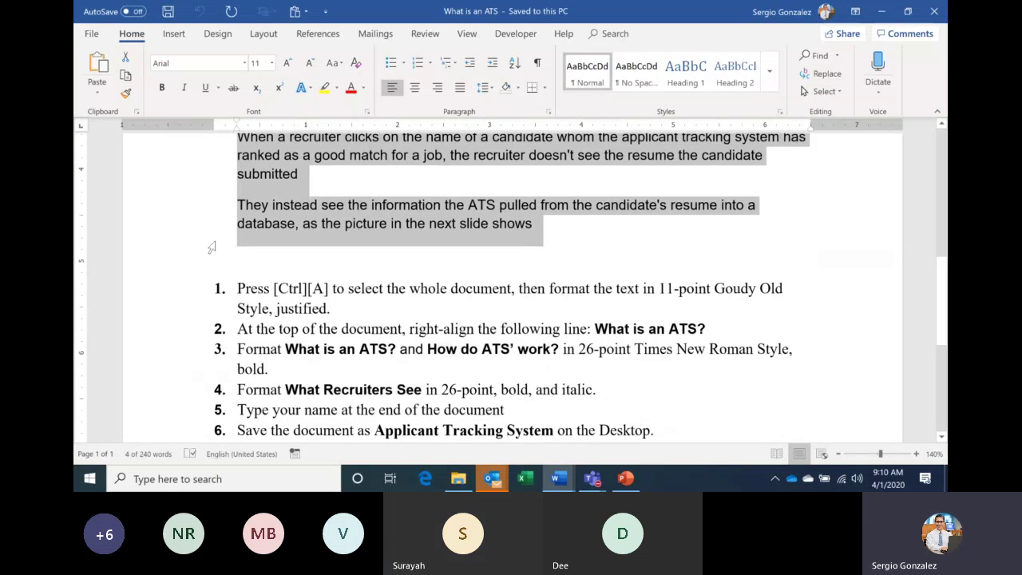
left_click_drag(211, 248, 214, 246)
scroll(214, 246, "up", 2)
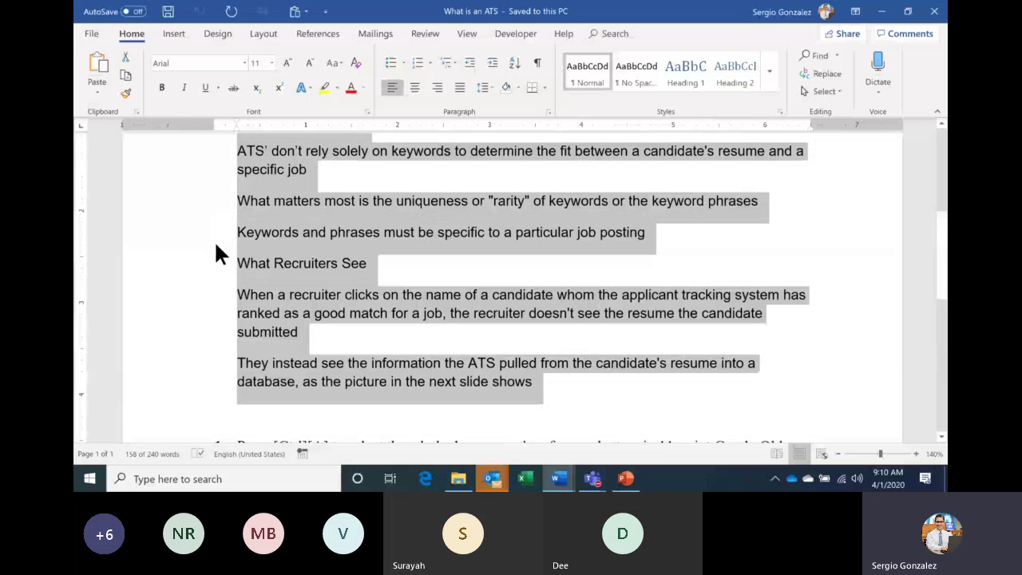
scroll(239, 224, "up", 3)
left_click(277, 198)
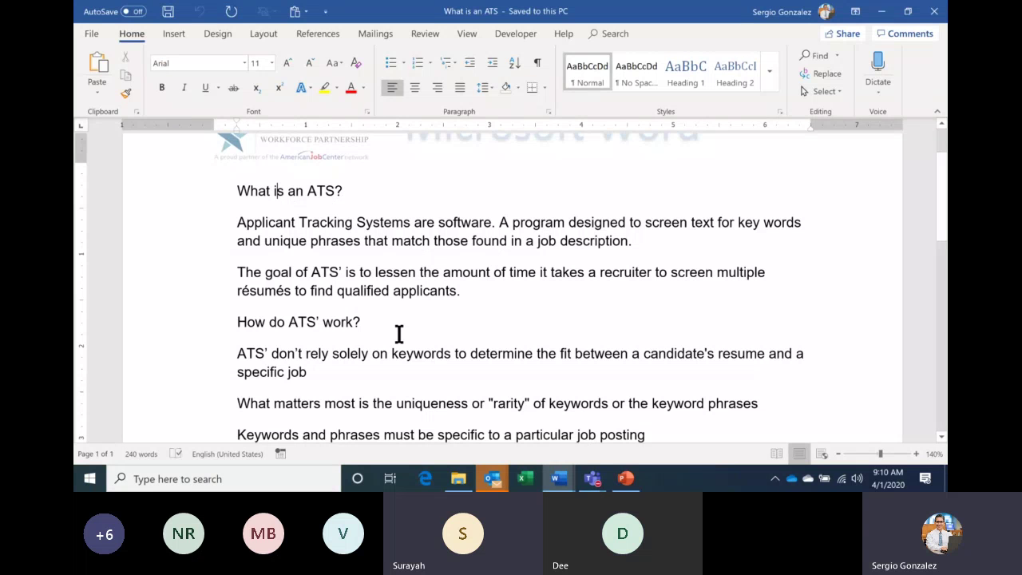
Return to the PowerPoint slide show and advance to slide 5, 'Selecting Text Without the Mouse'.
key("alt+Tab")
key("Right")
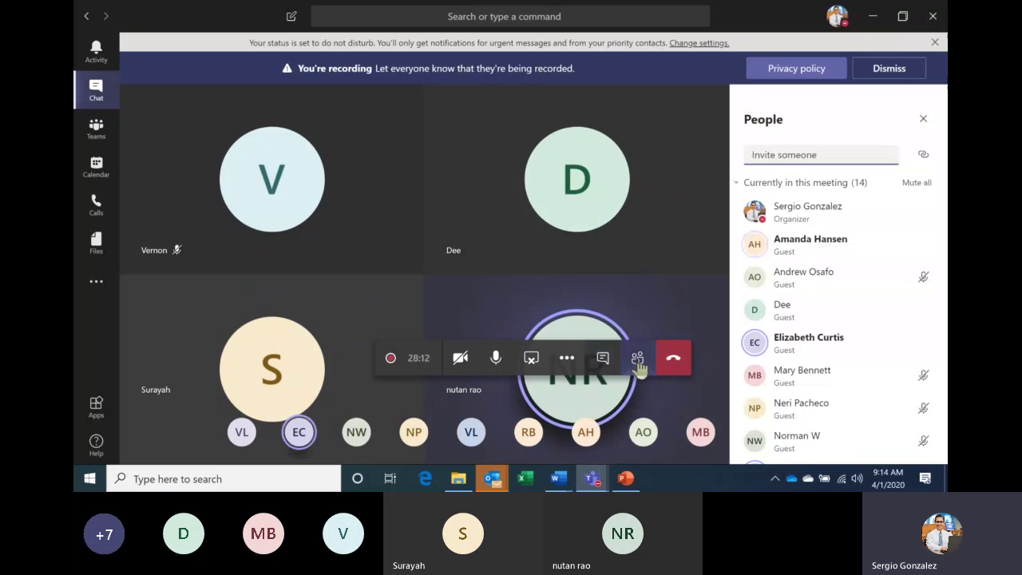
Close the People panel in the Teams meeting so the participant grid shows.
left_click(638, 361)
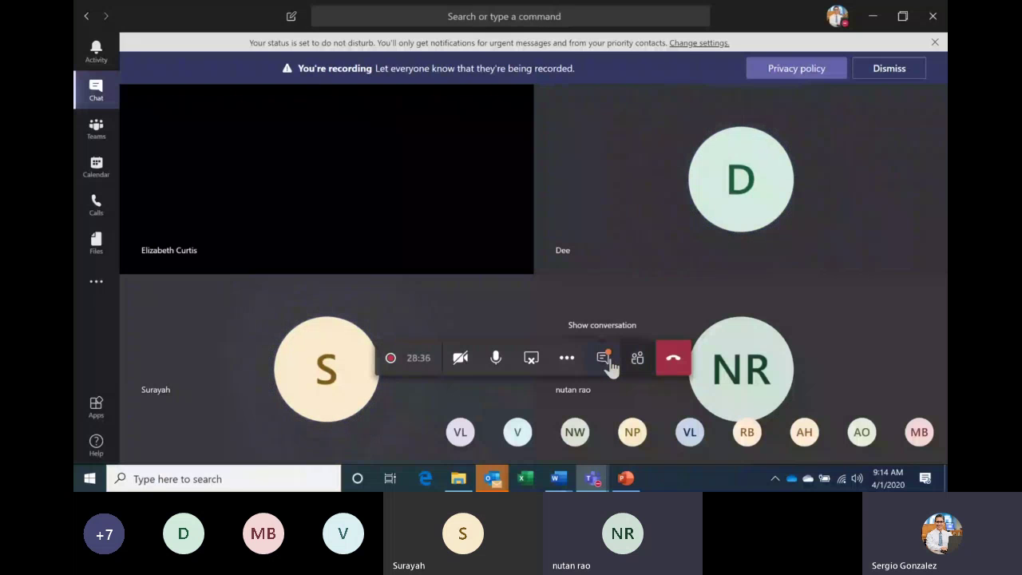
Read the Teams meeting chat's note about the Home key, then bring back the PowerPoint slide show.
left_click(604, 358)
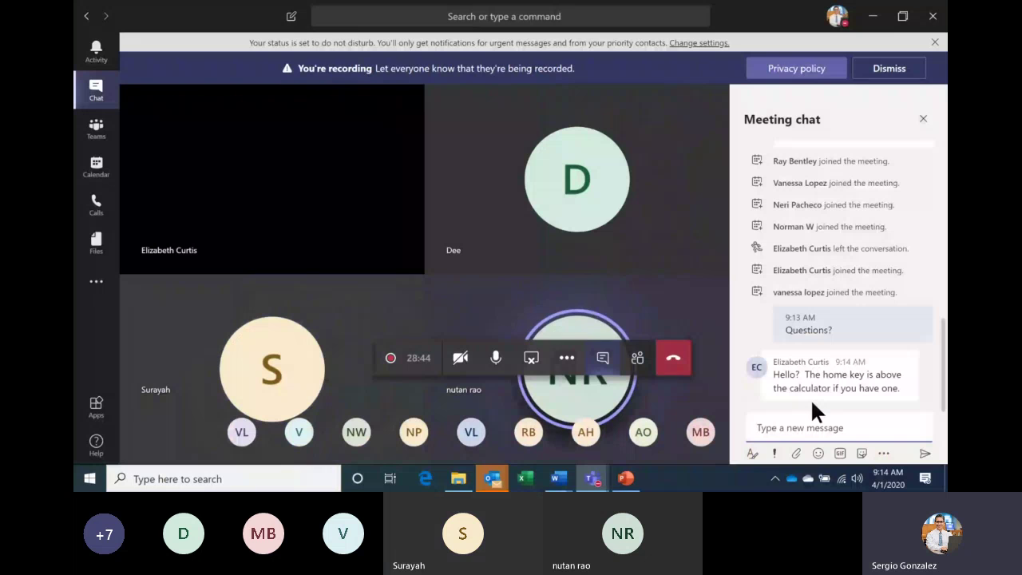
left_click(840, 427)
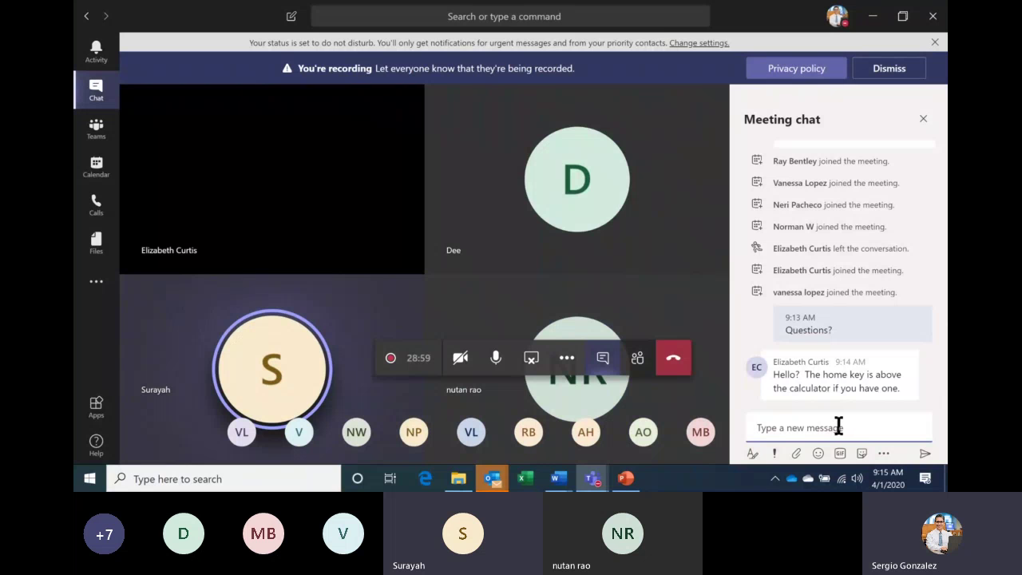
left_click(628, 478)
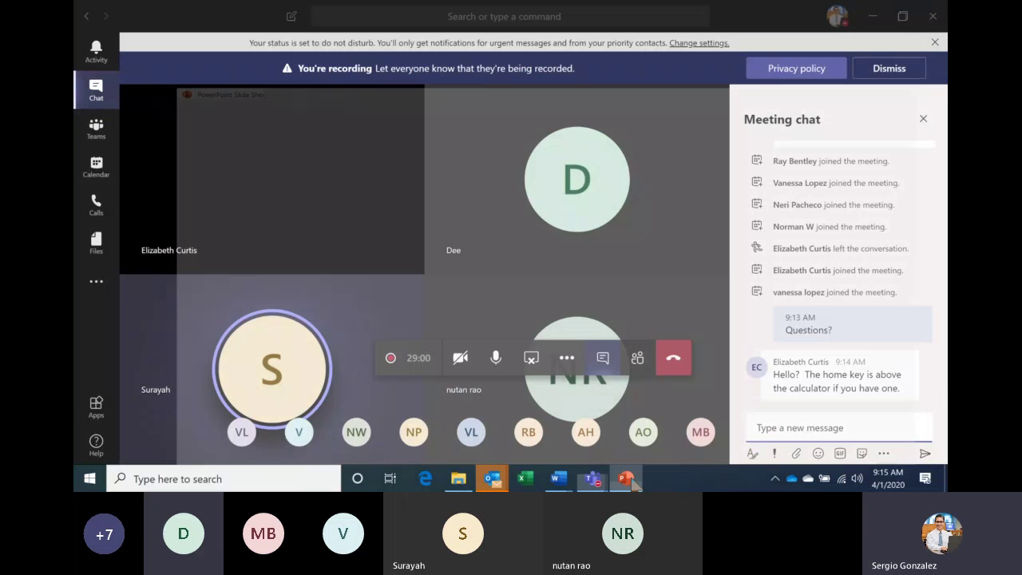
Bring forward the slide show on slide 2, 'Keyboard Keys', and preview the open Word documents.
left_click(627, 478)
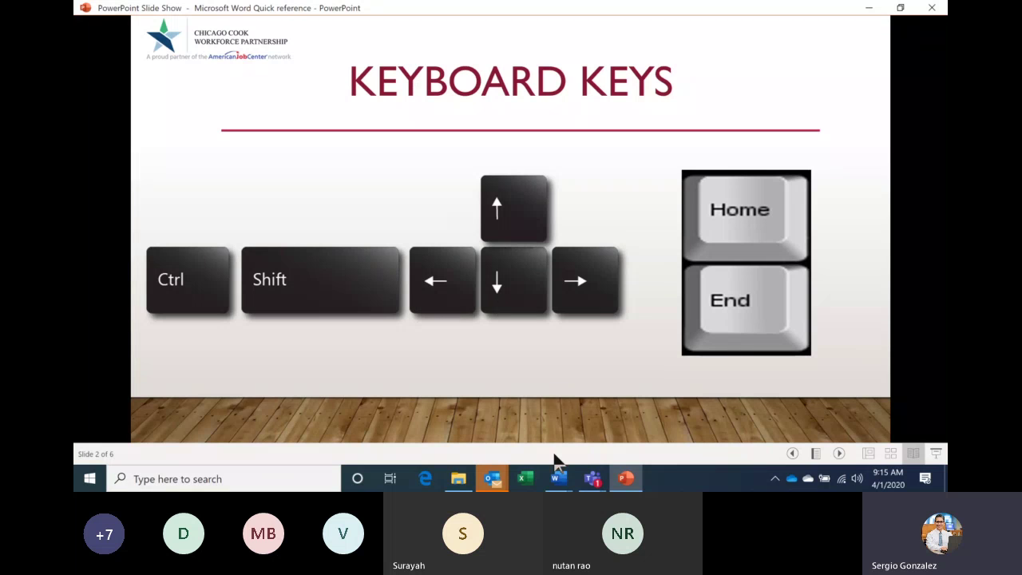
left_click(561, 481)
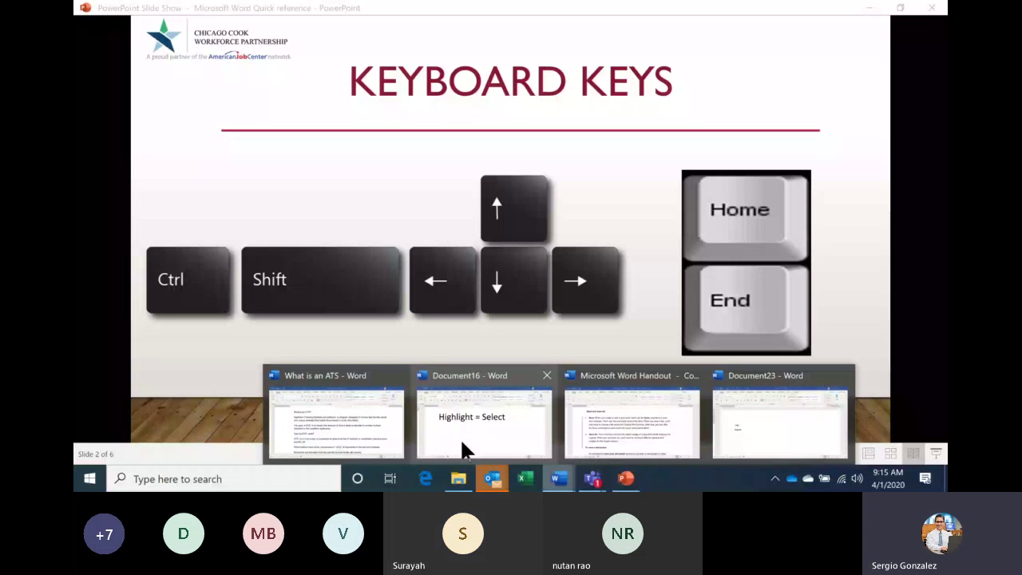
Switch to the 'What is an ATS' Word document from the taskbar preview.
left_click(335, 419)
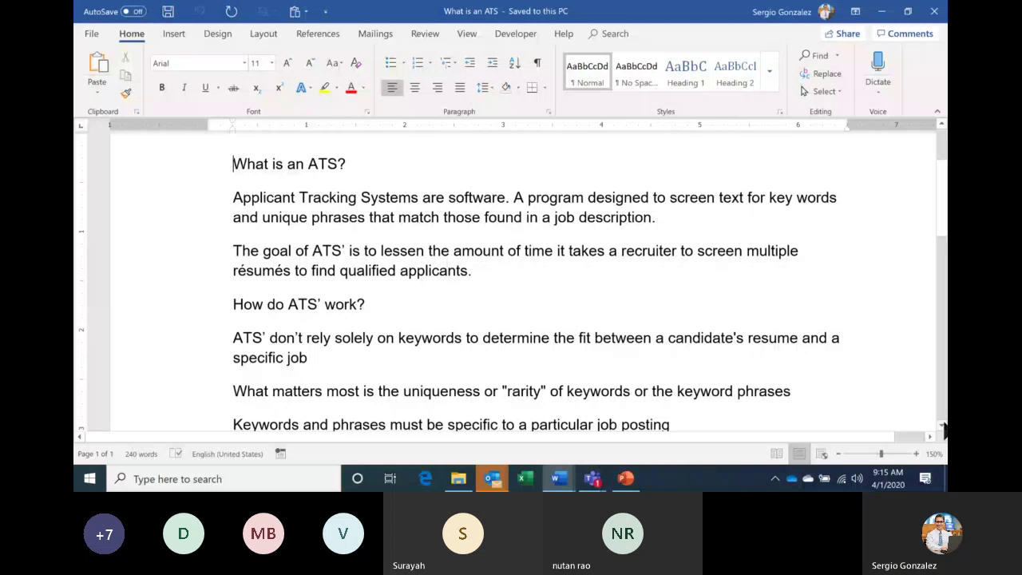
Scroll through the ATS document, return the cursor to its start, and go back to the slide show.
left_click(943, 429)
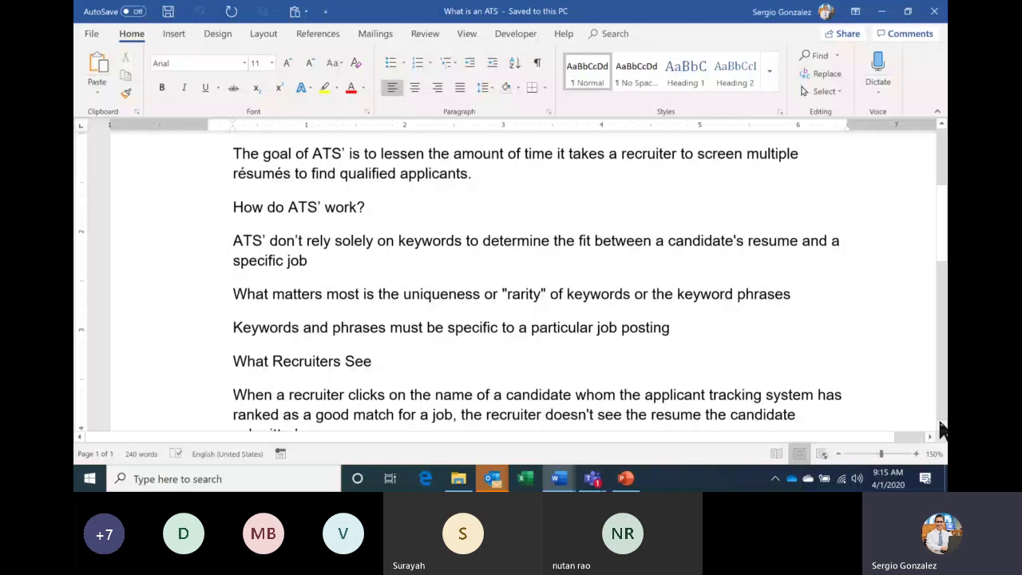
left_click(945, 321)
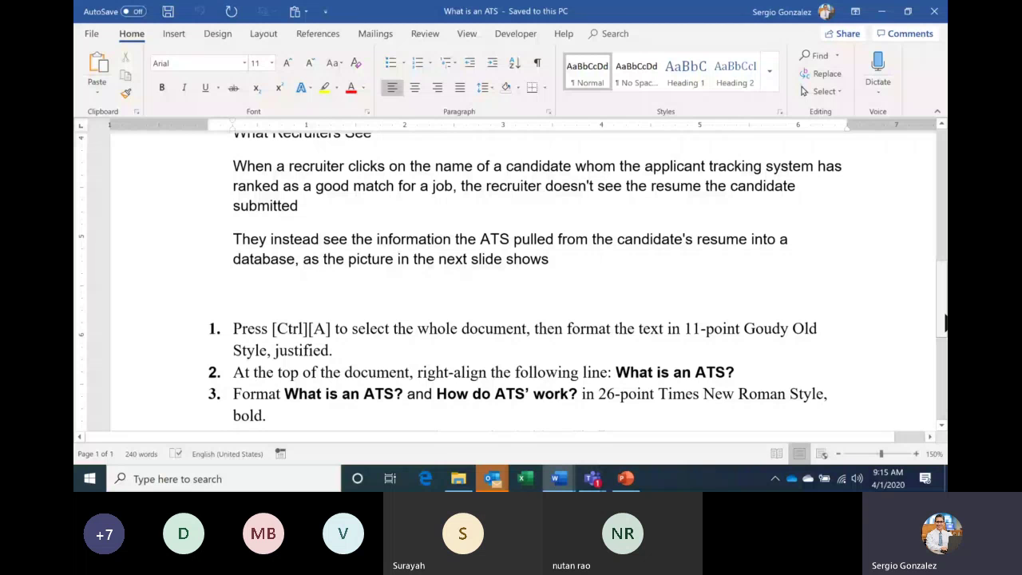
scroll(659, 250, "up", 3)
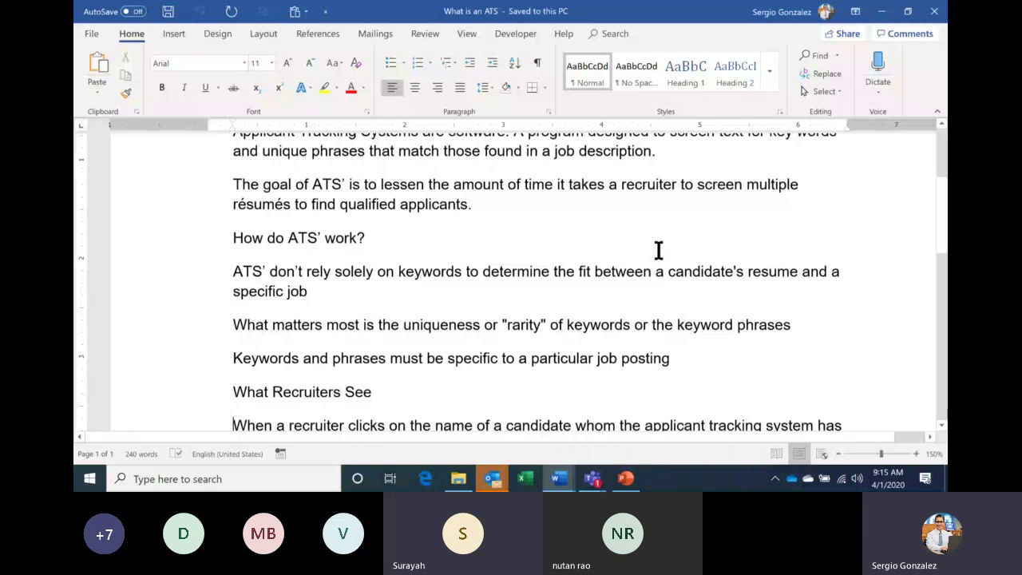
key("Up")
key("Up")
key("Up")
key("Up")
key("Up")
key("Up")
key("Up")
key("Up")
key("Up")
key("Up")
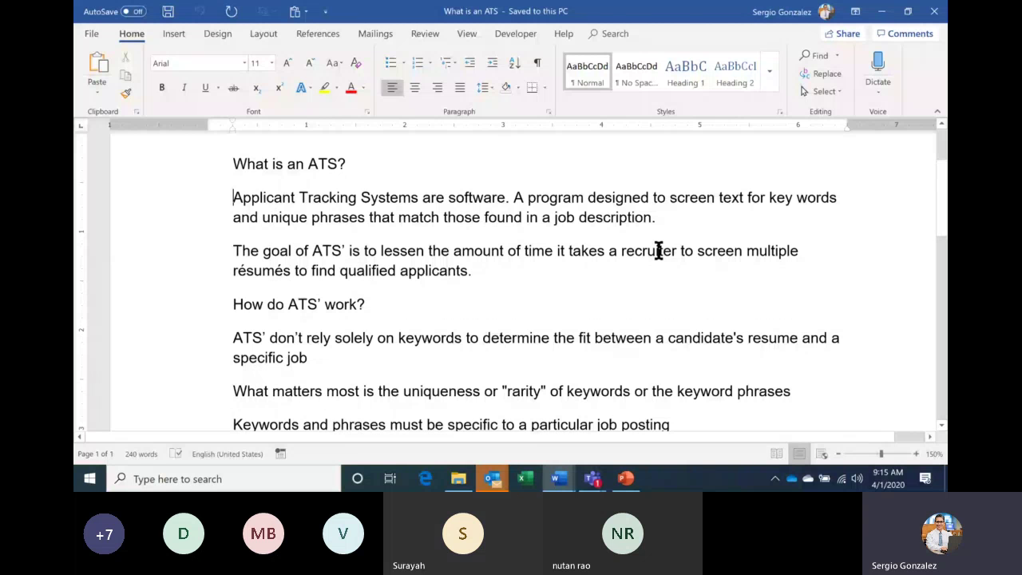
key("Up")
left_click(627, 478)
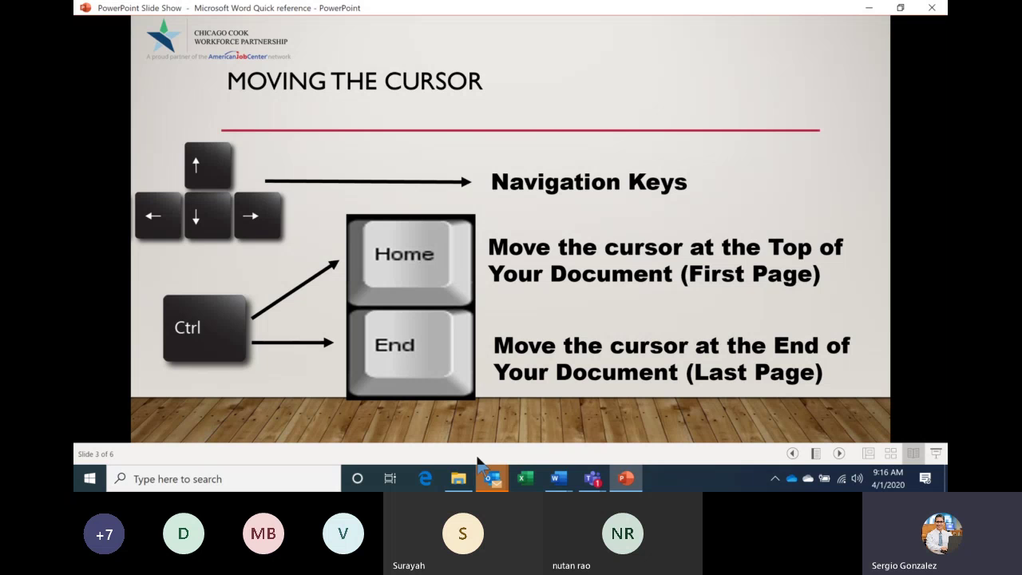
Show the taskbar previews of the four open Word documents.
left_click(557, 480)
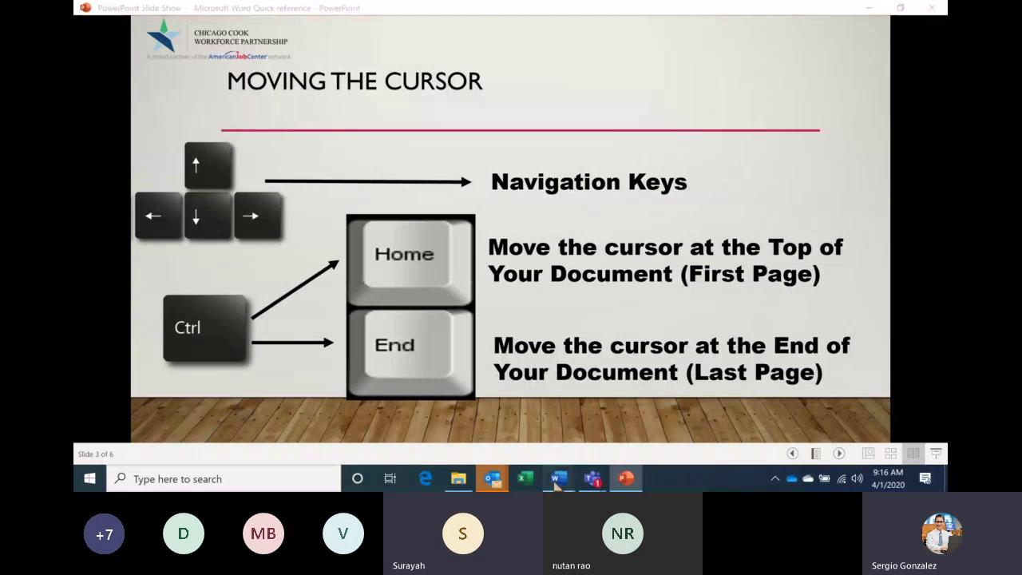
mouse_move(557, 481)
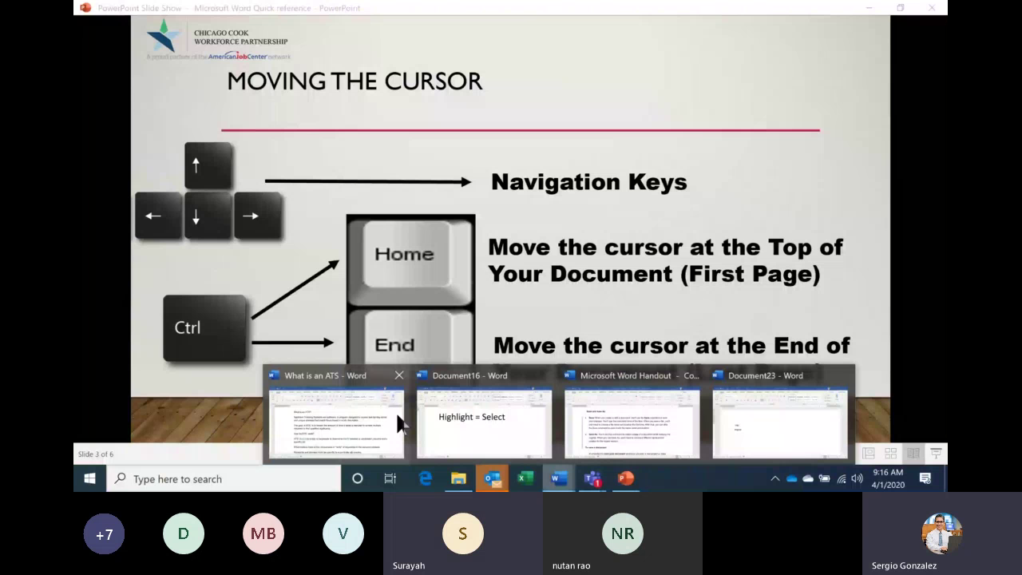
Jump to the end and back to the top of 'What is an ATS', then return to the slide show.
left_click(399, 425)
key("ctrl+End")
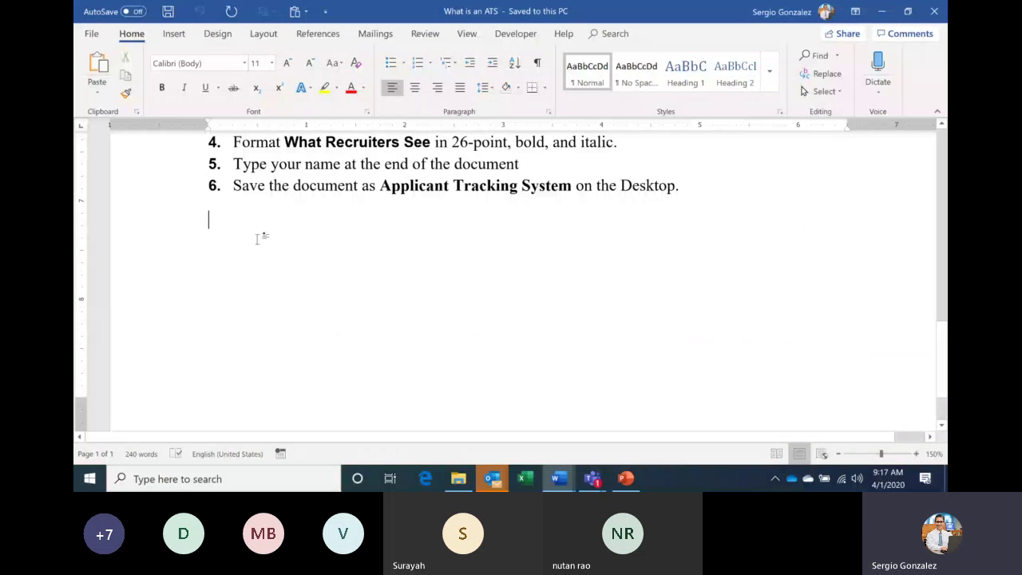
key("ctrl+Home")
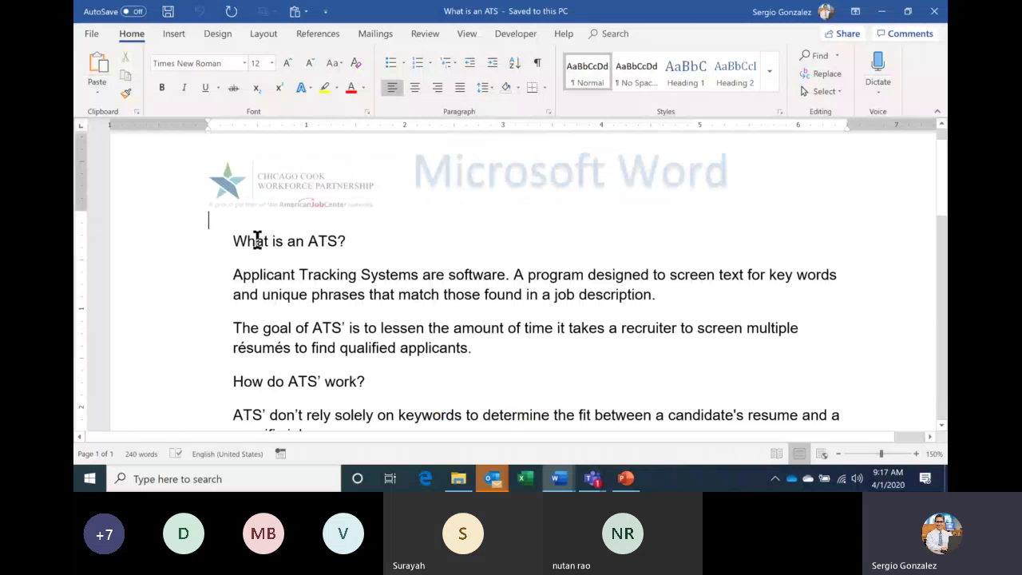
key("alt+Tab")
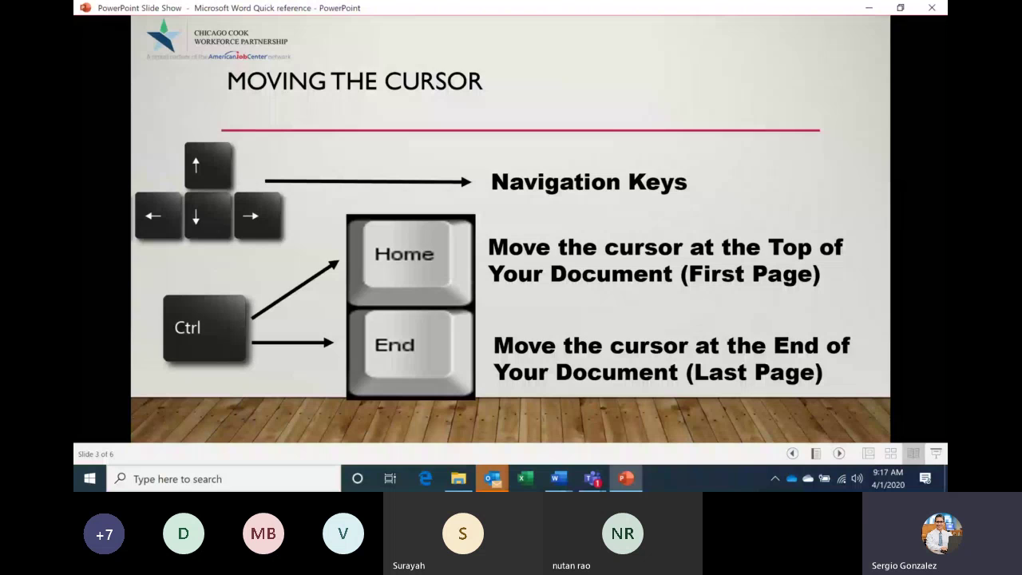
Switch from the slide show back to the top of the 'What is an ATS' document.
key("alt+Tab")
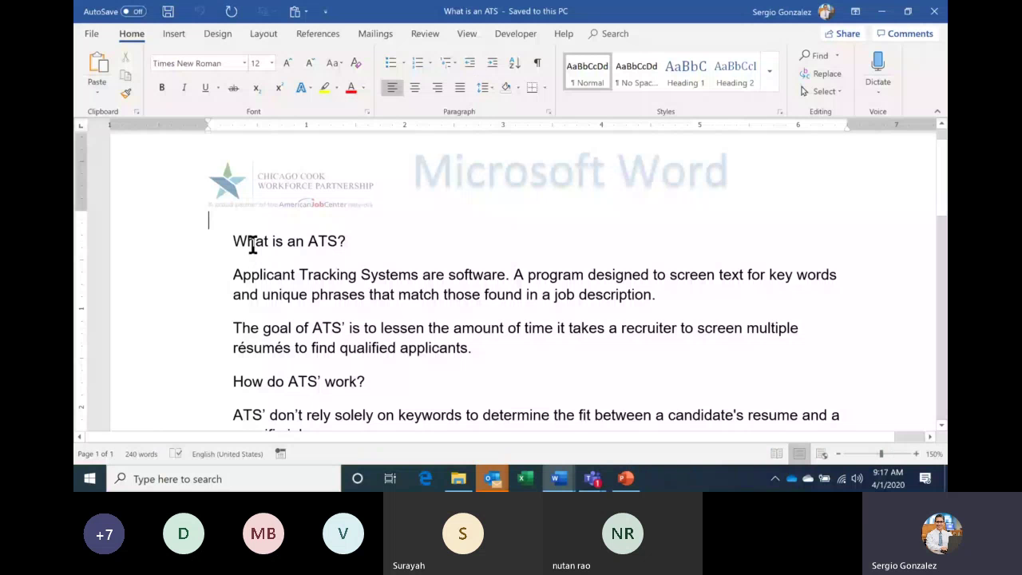
double_click(313, 279)
triple_click(314, 284)
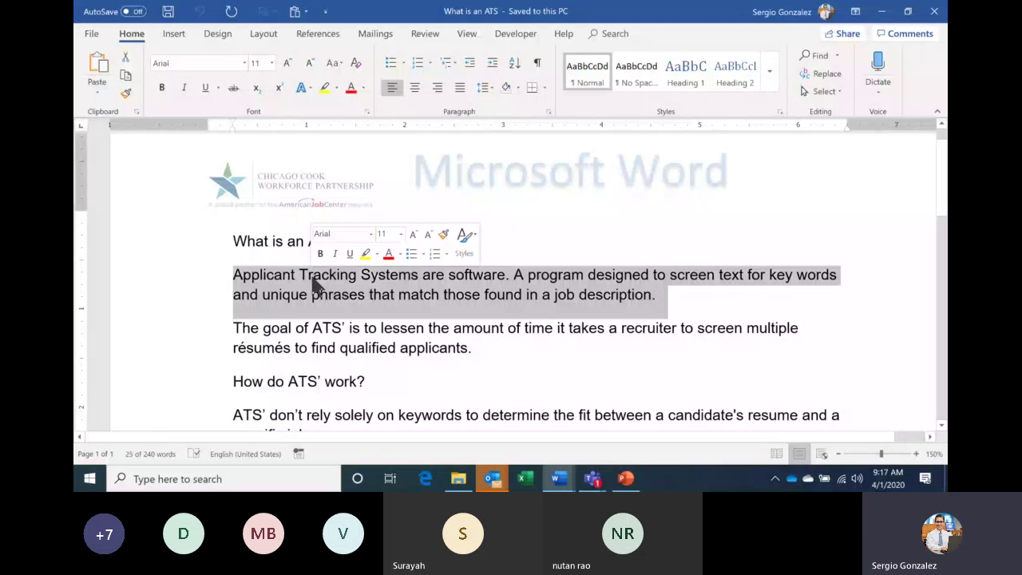
double_click(263, 240)
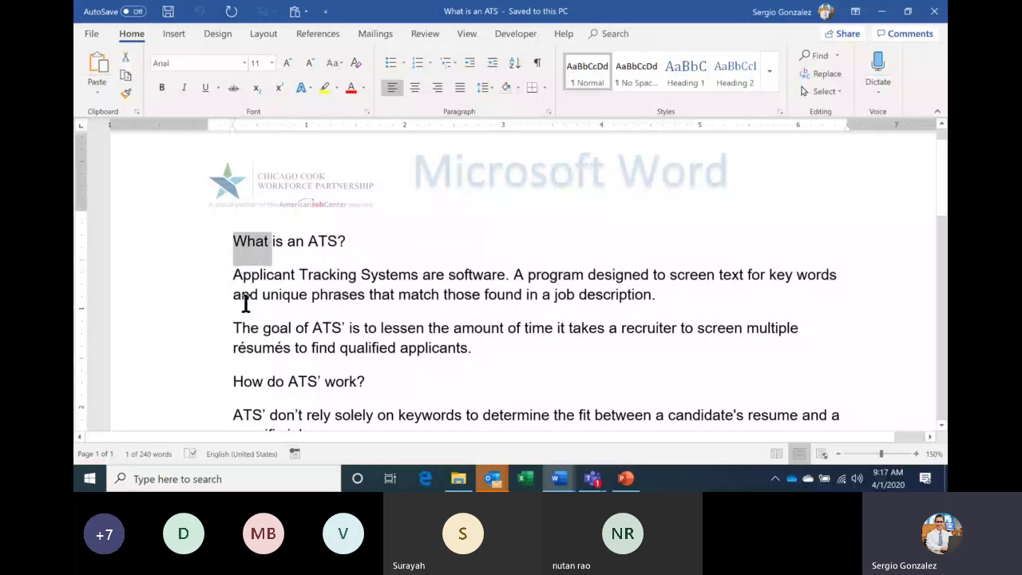
left_click(169, 243)
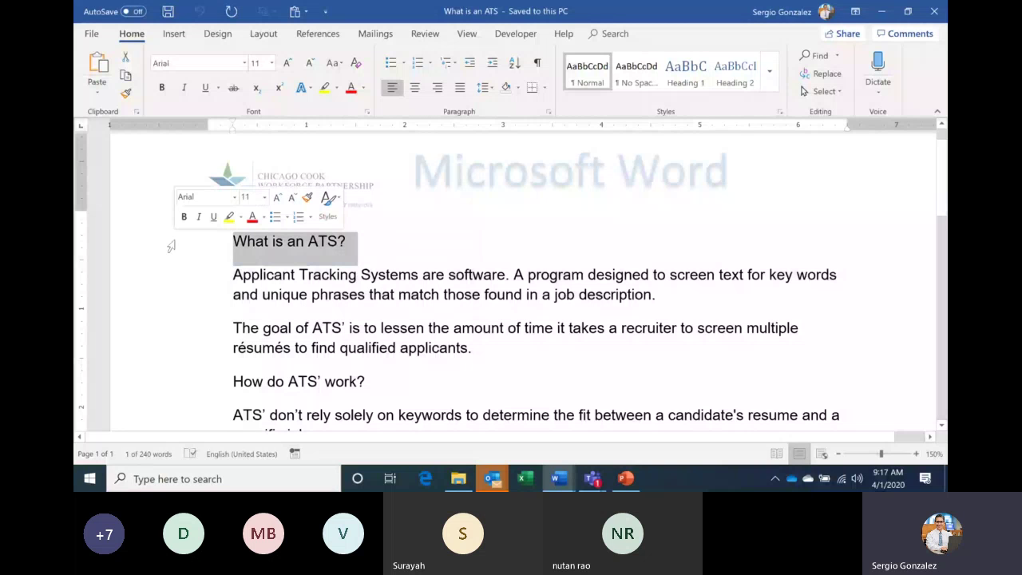
left_click(256, 241)
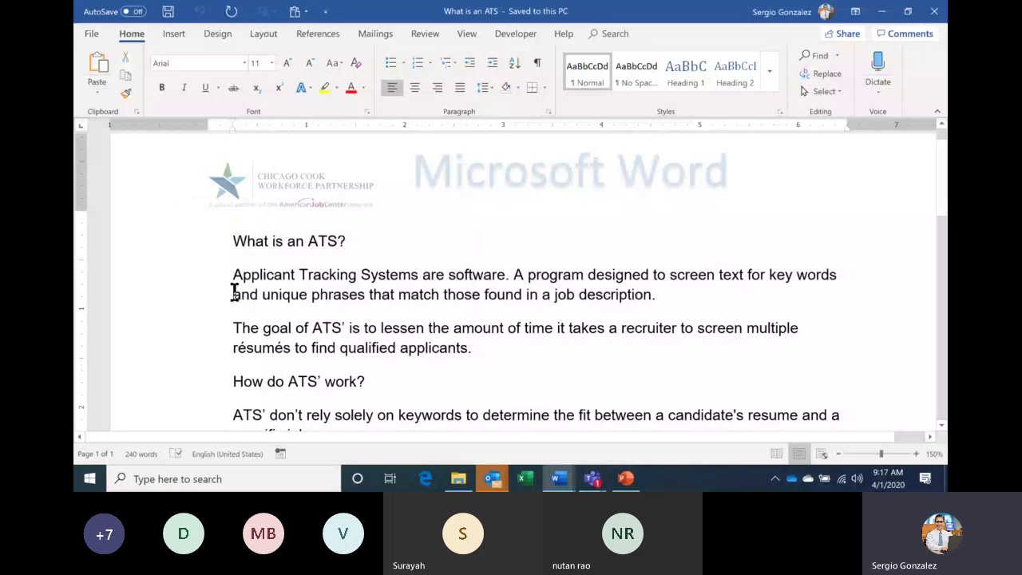
key("Home")
key("shift+Down")
key("shift+Down")
key("shift+Down")
key("shift+Down")
key("shift+Down")
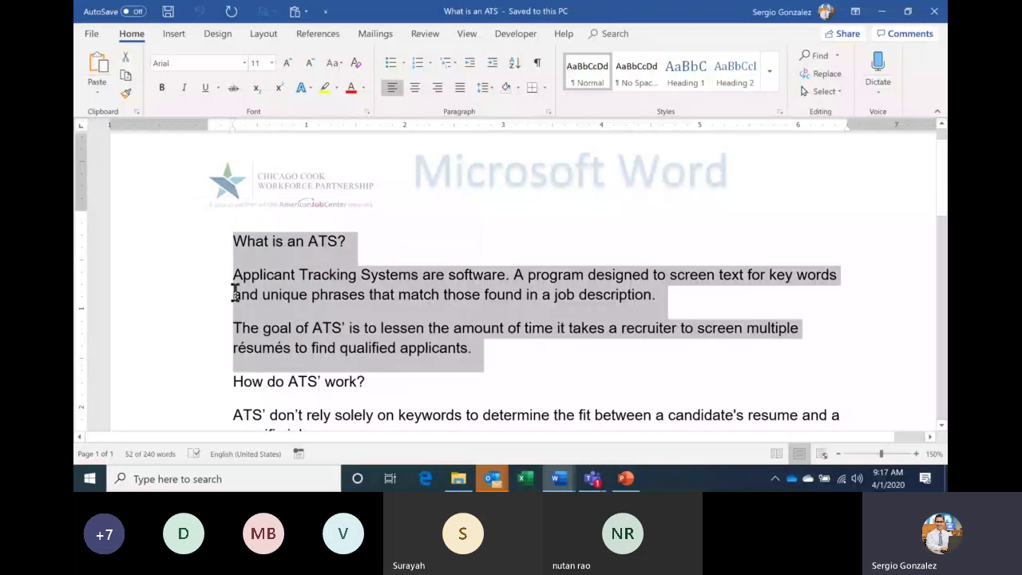
key("ctrl+Home")
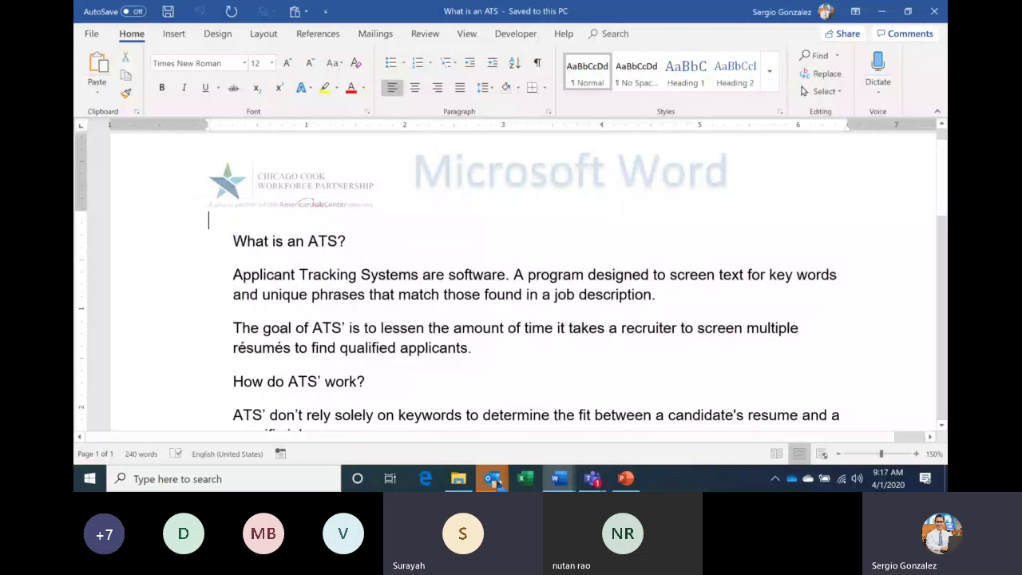
In Document16, add a new line 'Ctrl+a=select all' below 'Highlight = Select'.
mouse_move(553, 484)
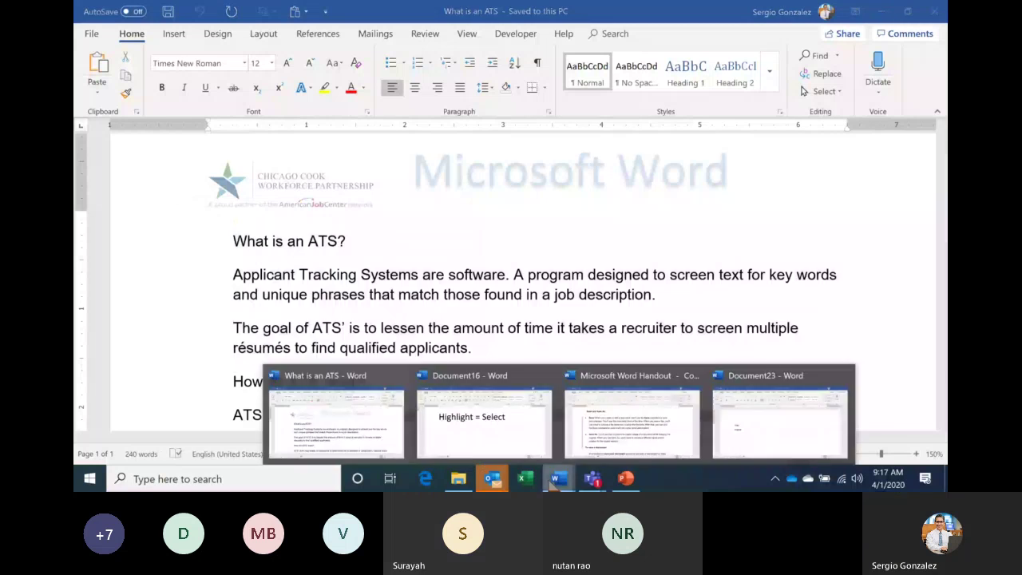
left_click(527, 440)
left_click(715, 218)
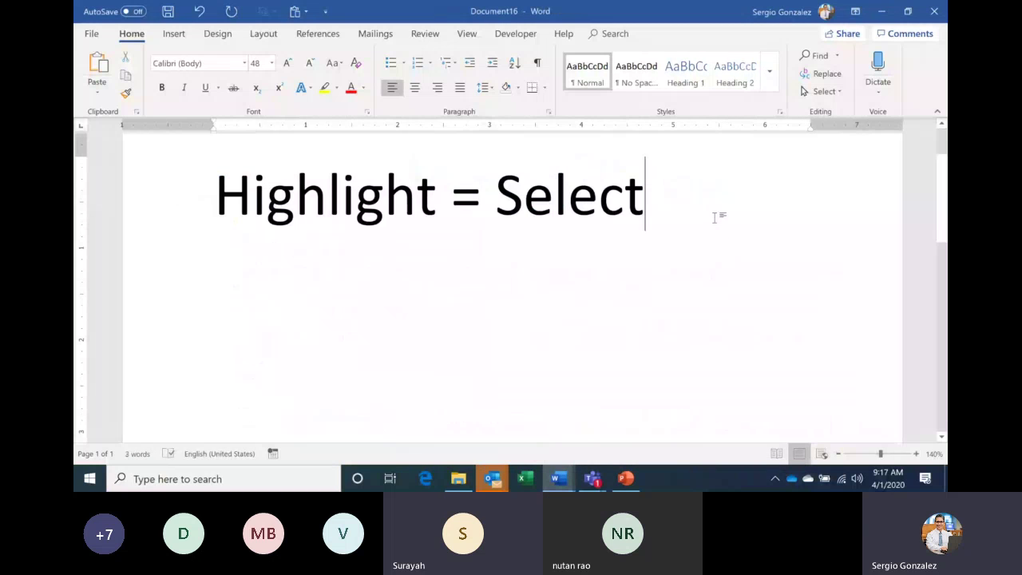
key("Return")
type("ctrl+")
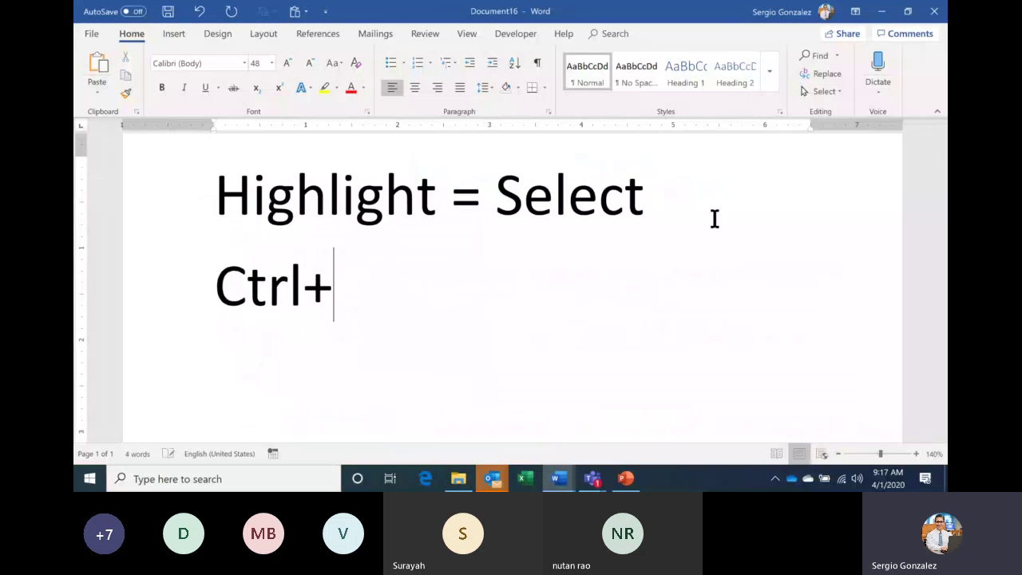
type("a=se")
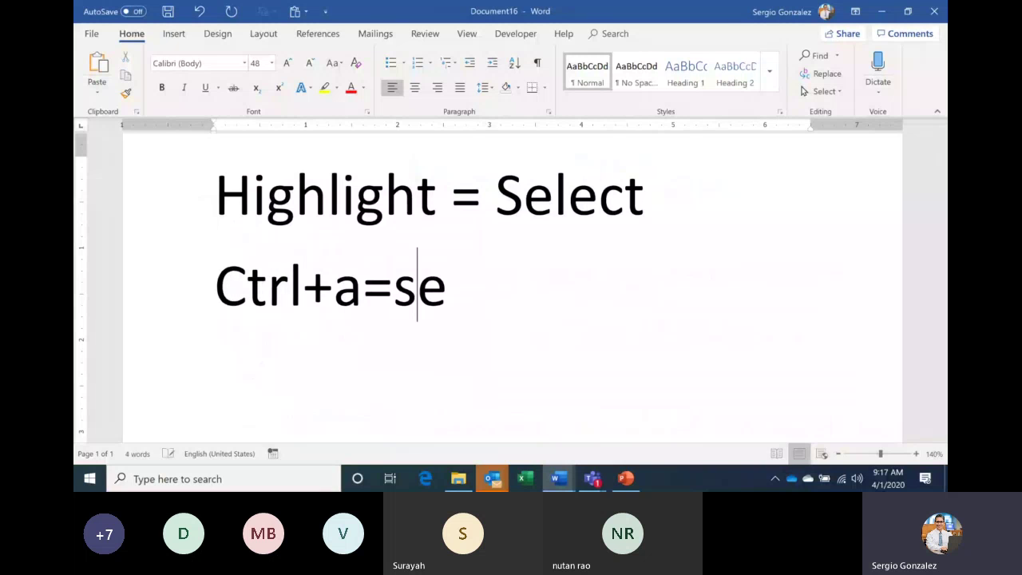
type("lect all")
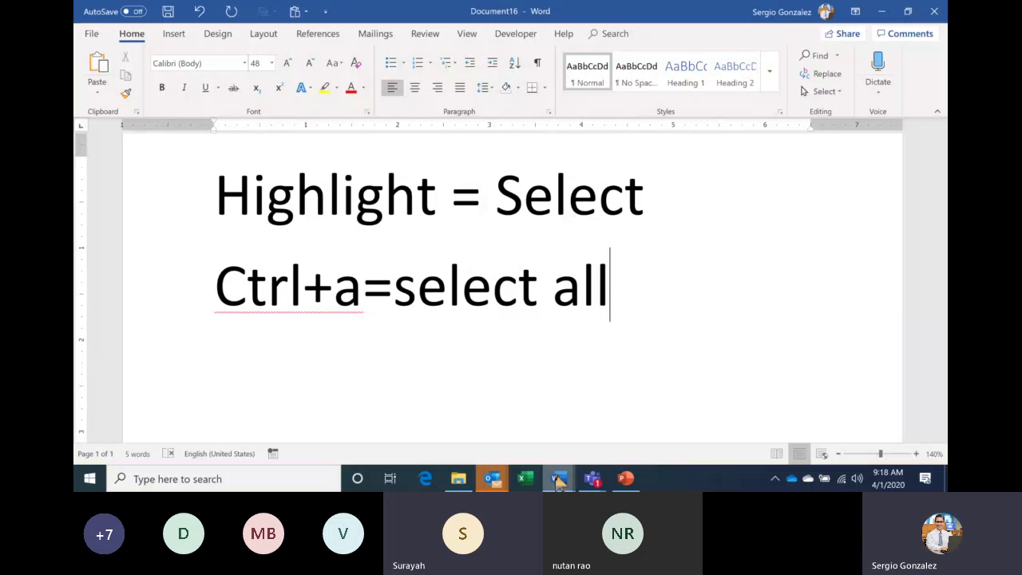
mouse_move(559, 479)
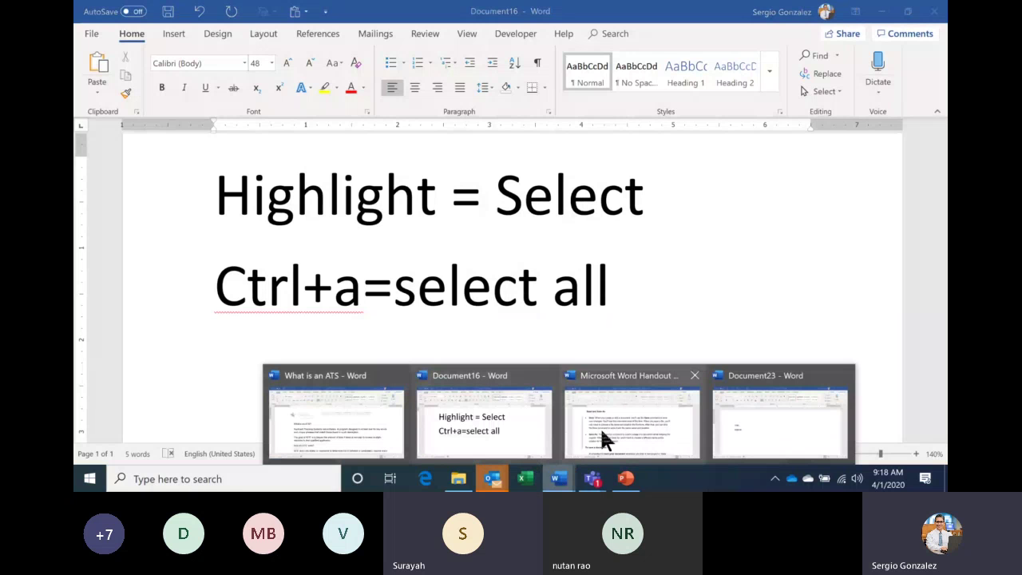
Scroll through the Handout's text-selection tables, then return to What is an ATS with everything selected.
mouse_move(605, 438)
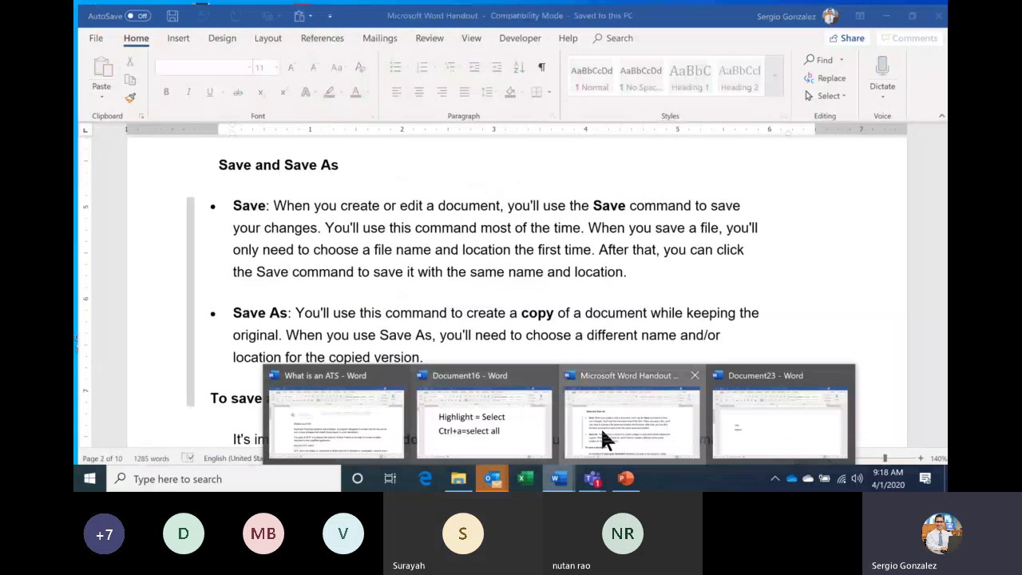
left_click(605, 439)
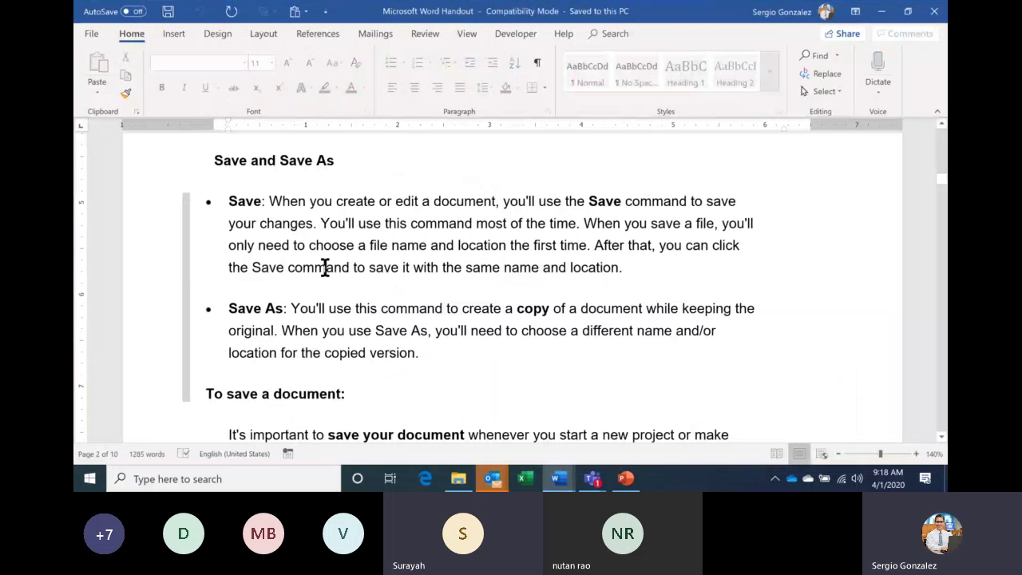
scroll(326, 267, "up", 6)
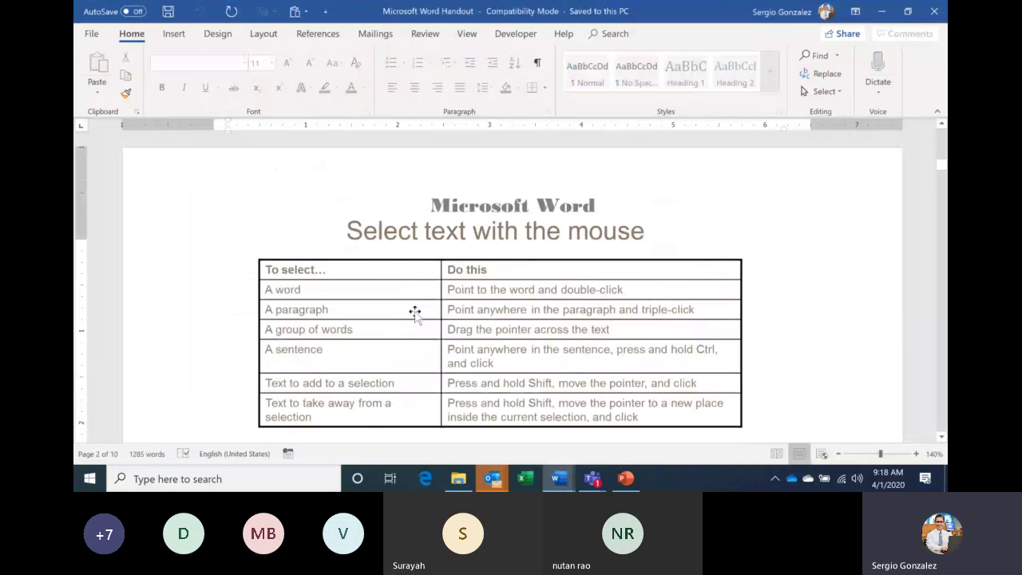
scroll(447, 264, "down", 1)
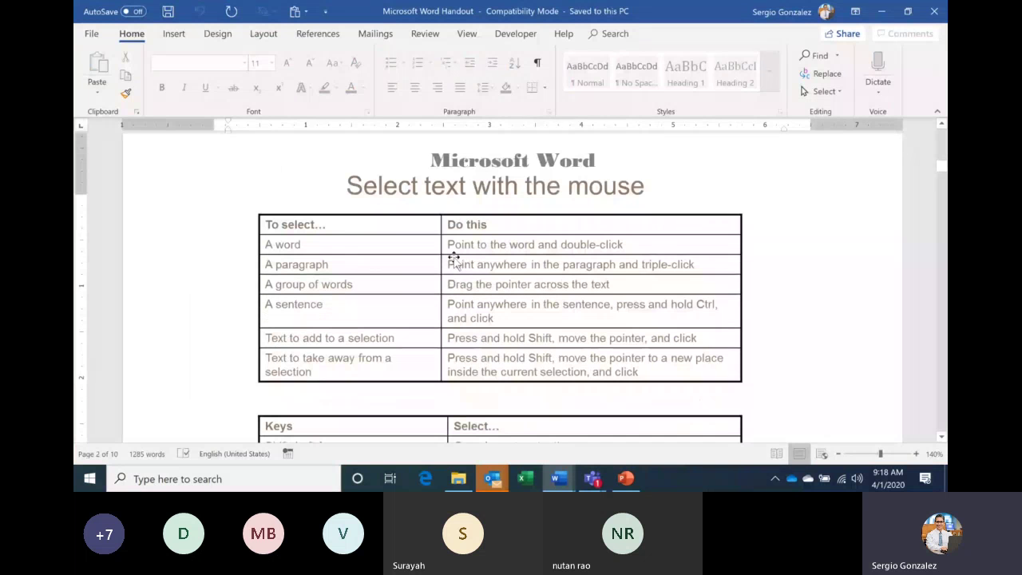
scroll(480, 288, "down", 4)
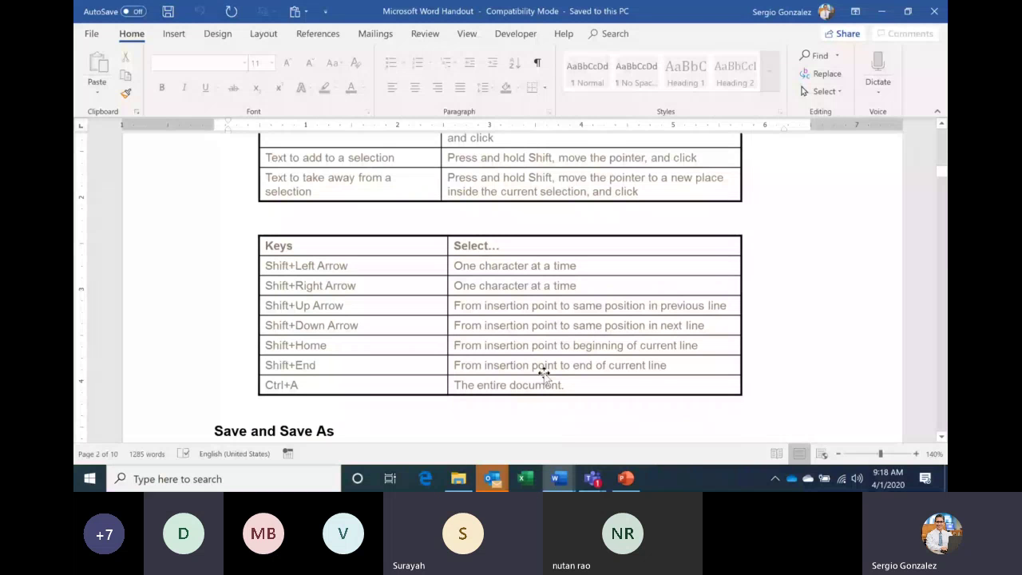
scroll(536, 436, "down", 1)
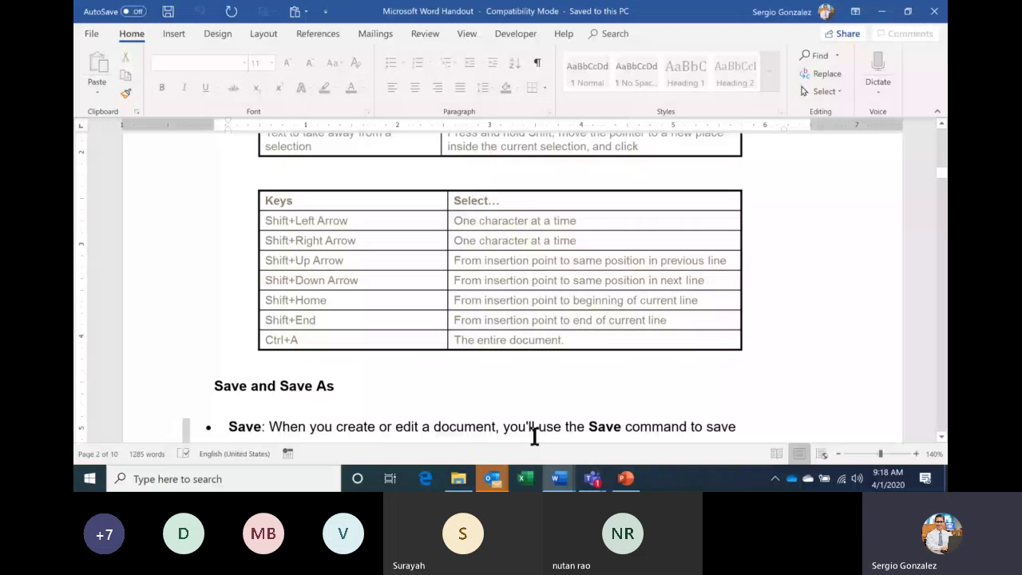
key("alt+Tab")
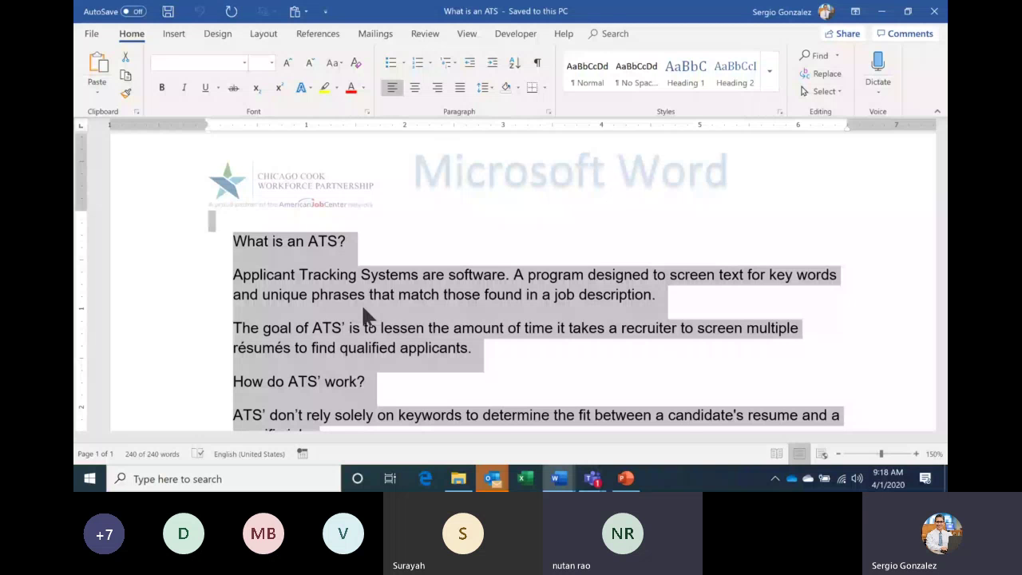
Switch to the Teams meeting window, then bring the Word Handout document to the front.
key("alt+Tab")
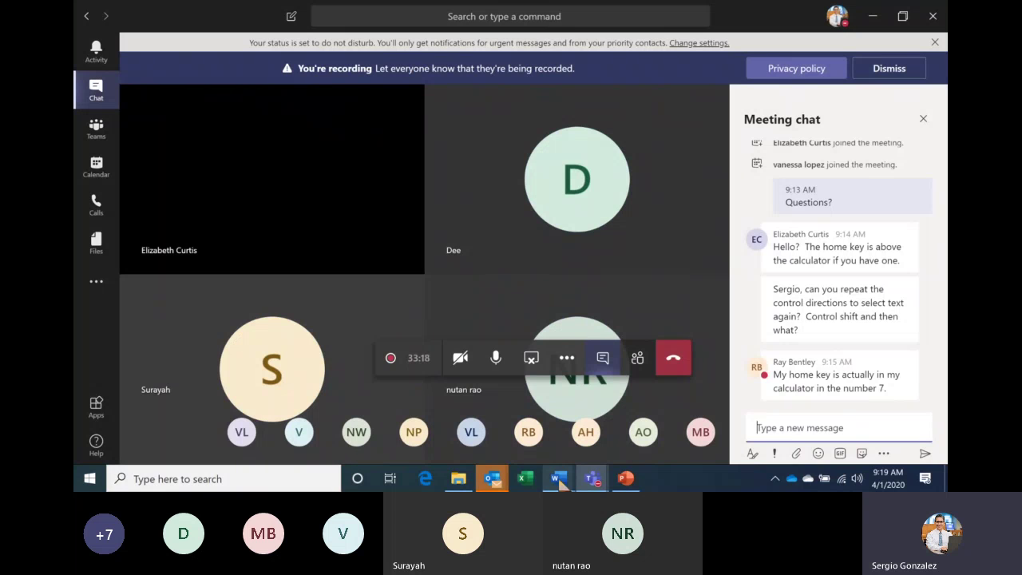
left_click(559, 477)
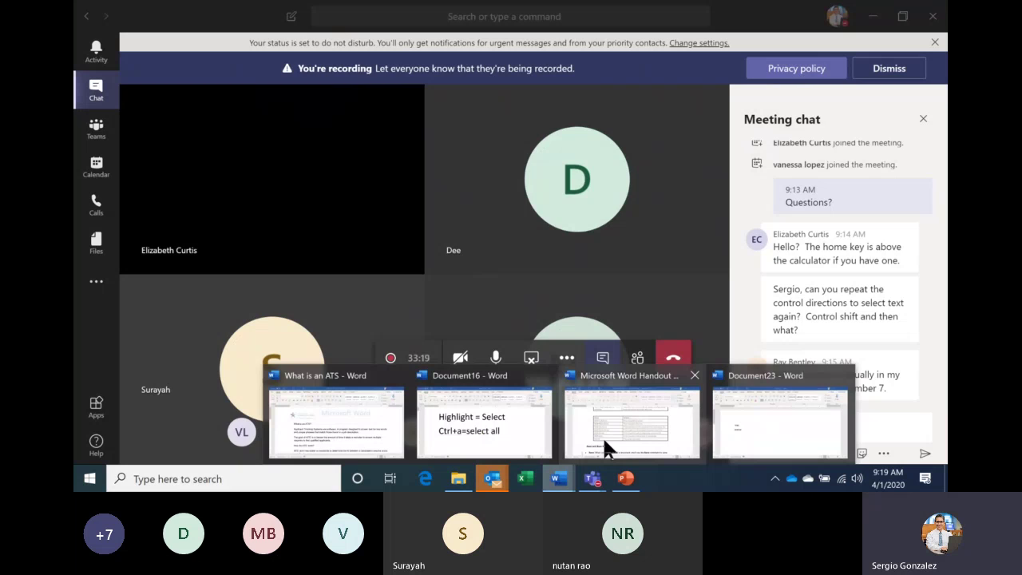
left_click(604, 449)
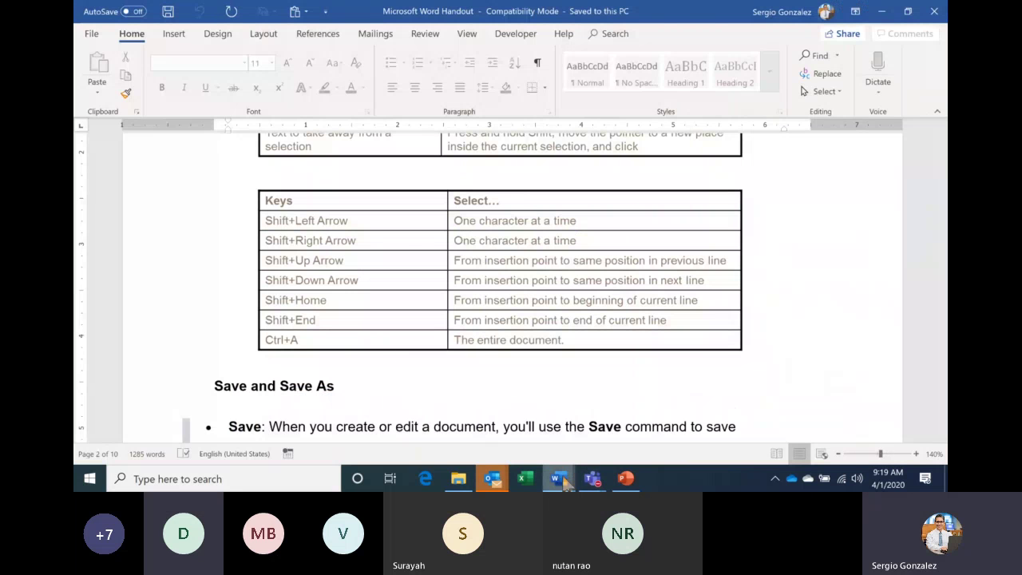
Bring What is an ATS forward from the taskbar thumbnail and clear its whole-document selection.
mouse_move(563, 482)
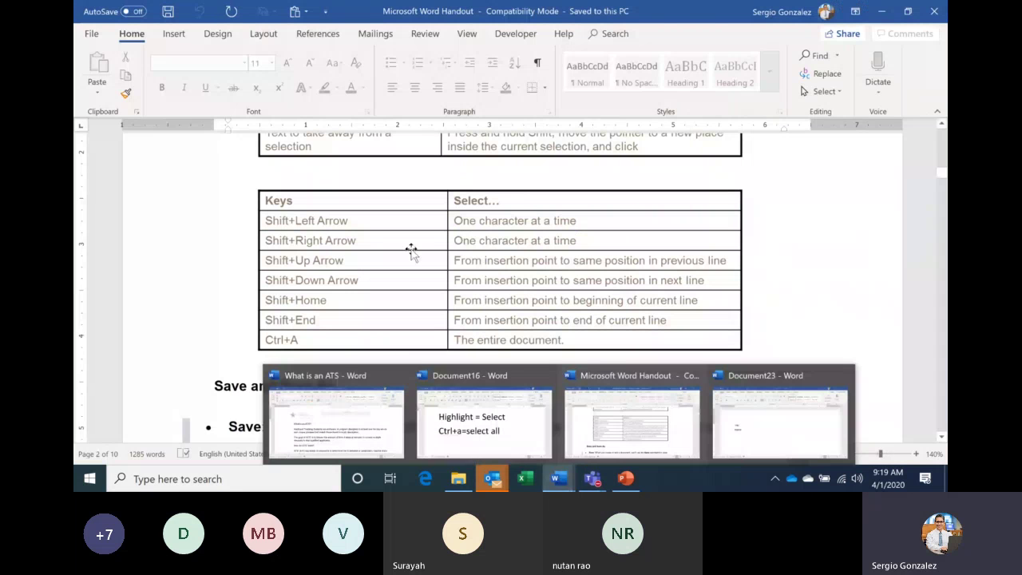
left_click(387, 421)
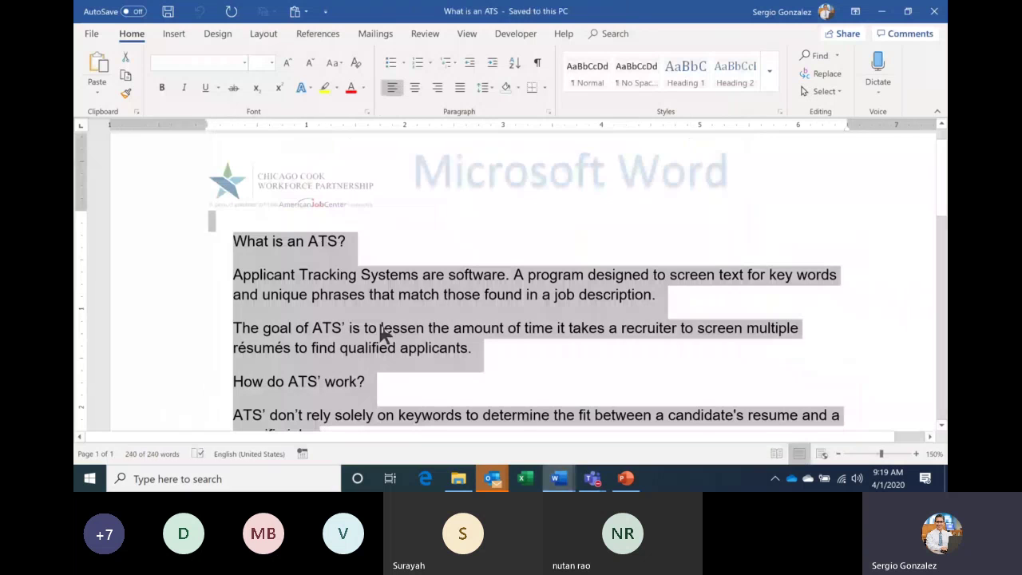
left_click(457, 349)
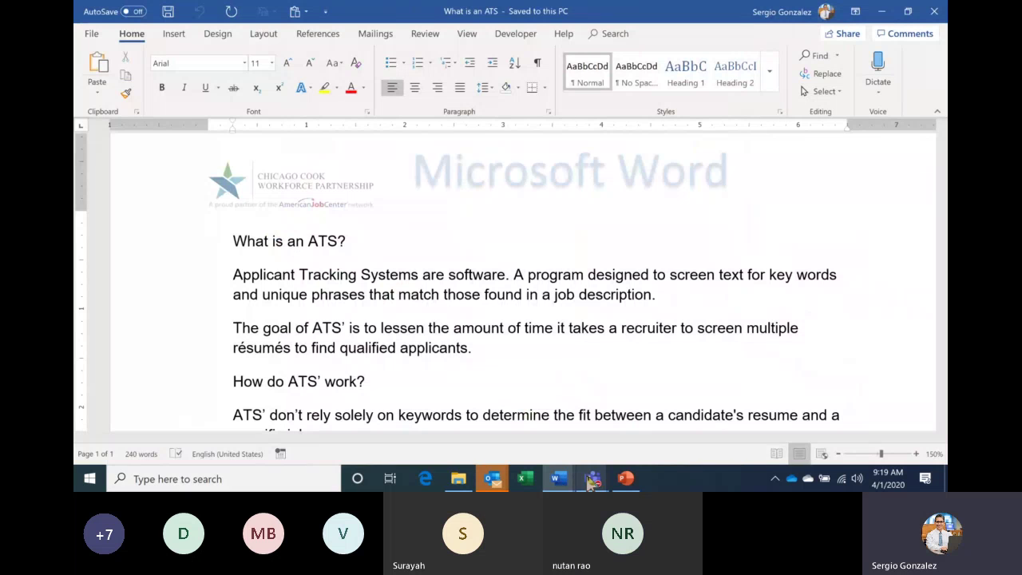
mouse_move(591, 481)
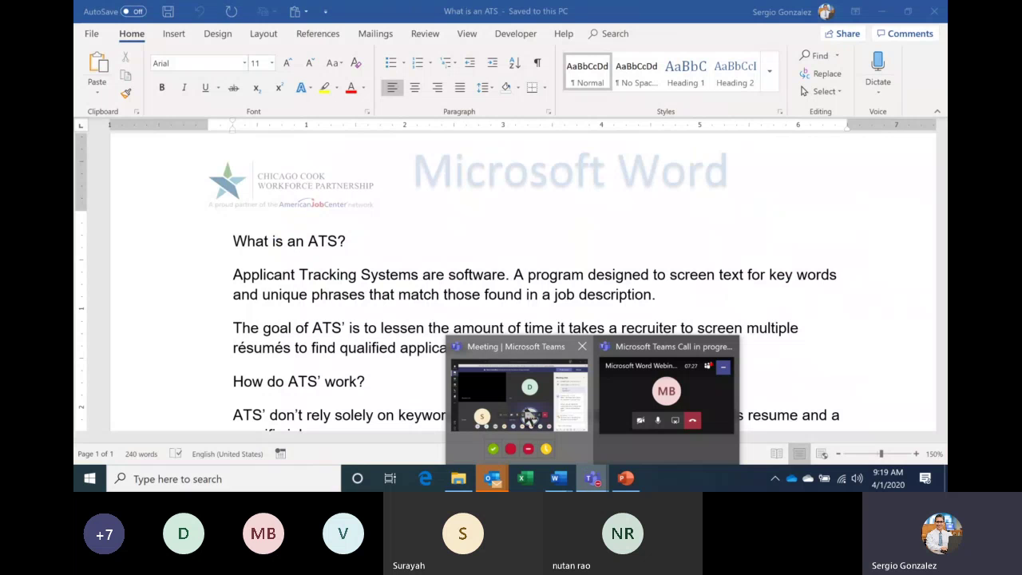
left_click(531, 417)
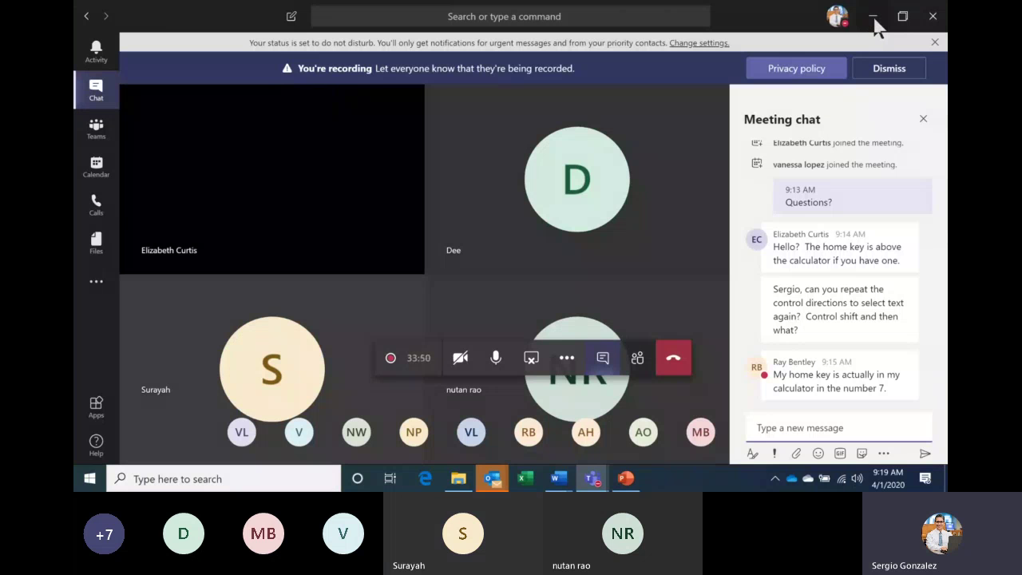
left_click(874, 18)
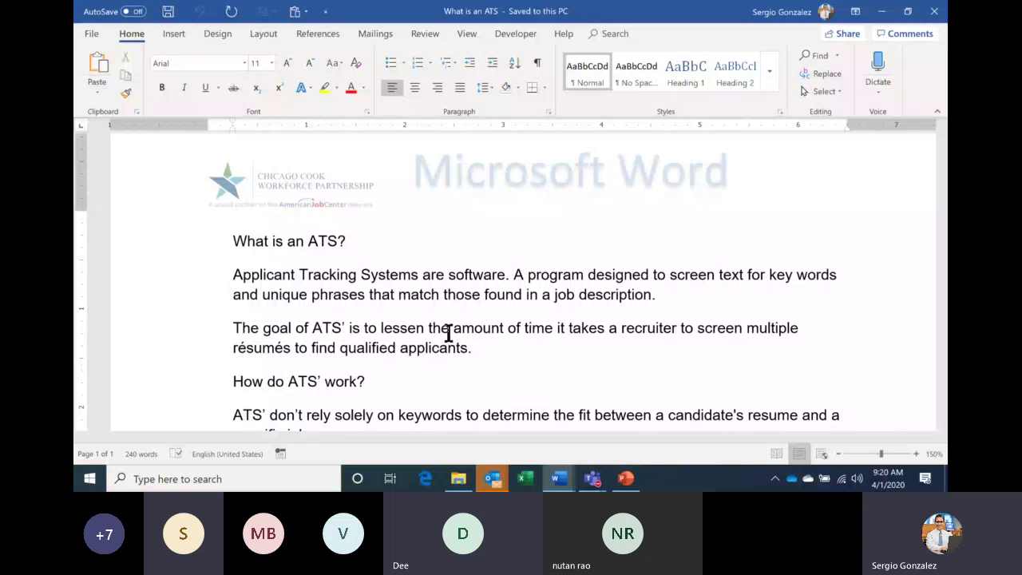
Switch from the Word document to the Teams Meeting window via its taskbar preview.
mouse_move(595, 480)
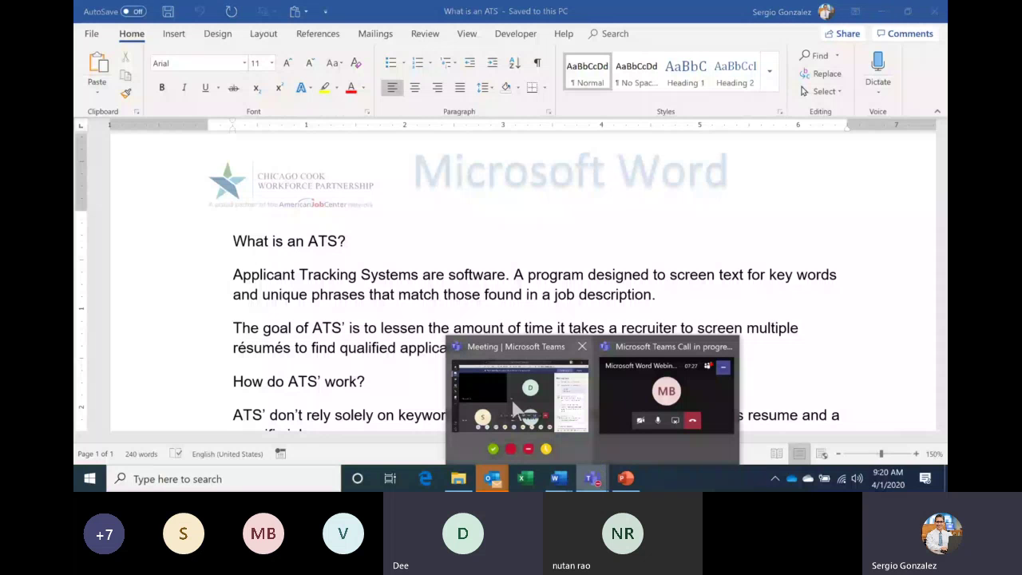
left_click(513, 406)
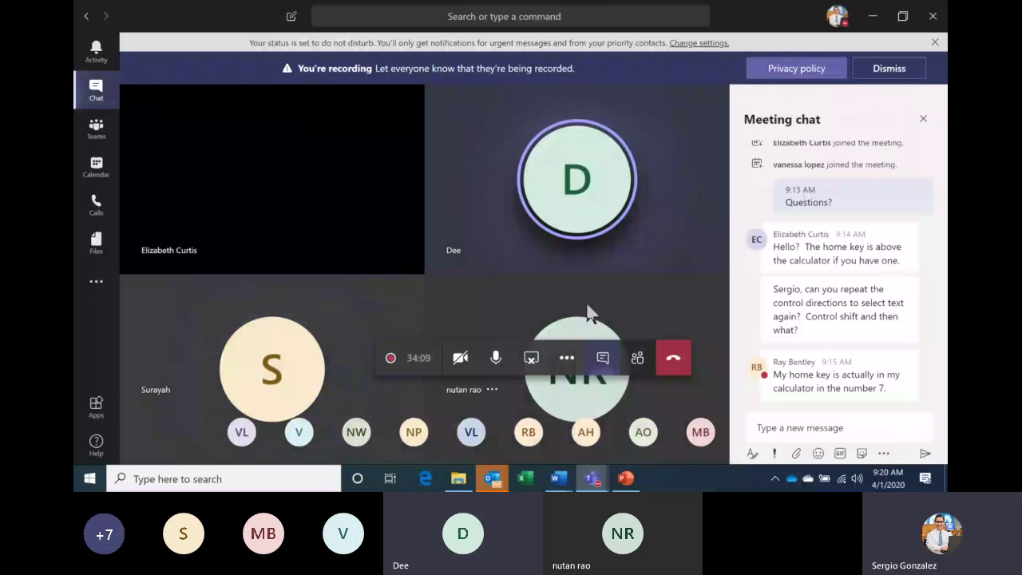
Search Windows for 'worpad' to find the WordPad app.
left_click(261, 478)
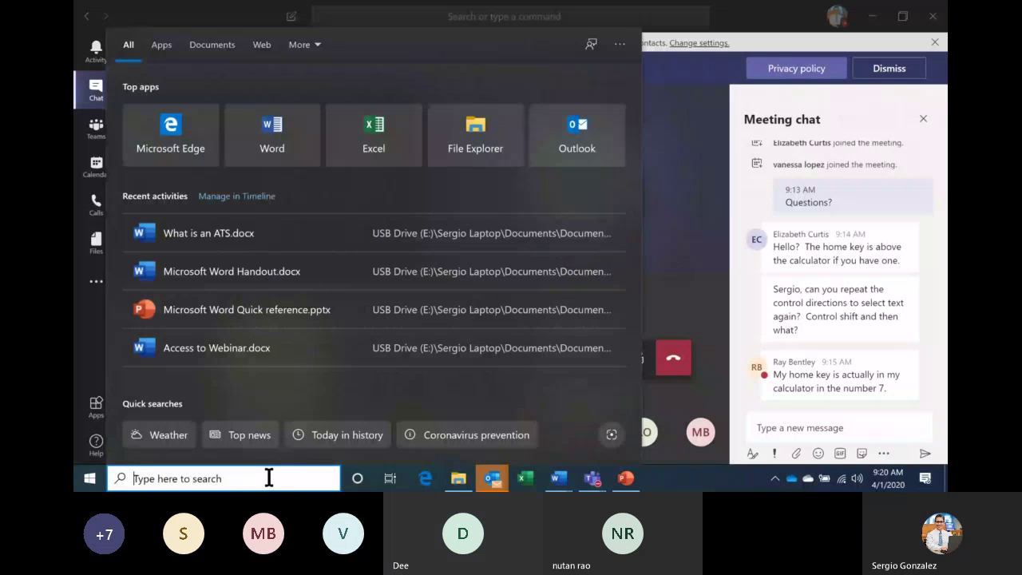
type("wo")
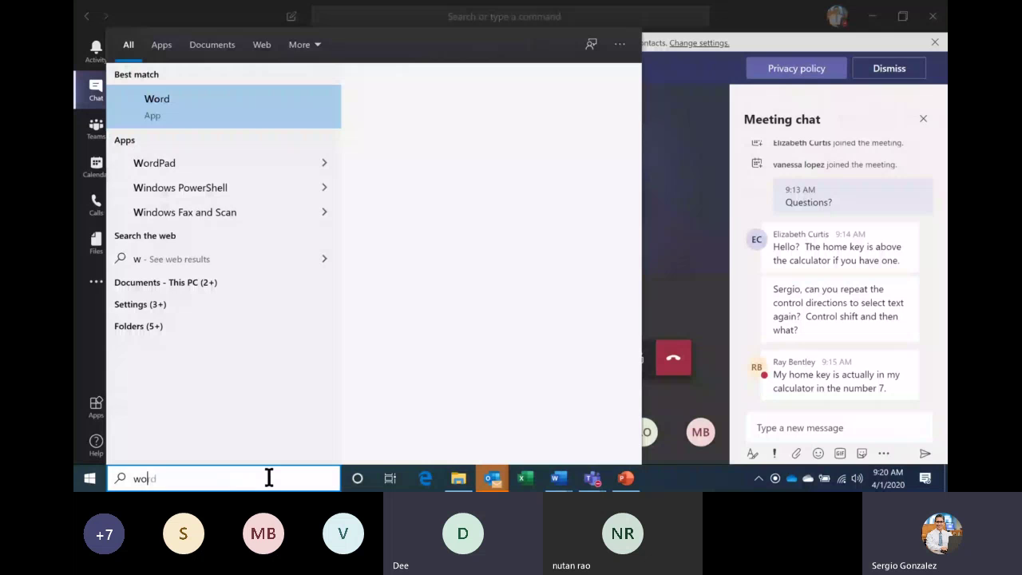
type("rpad")
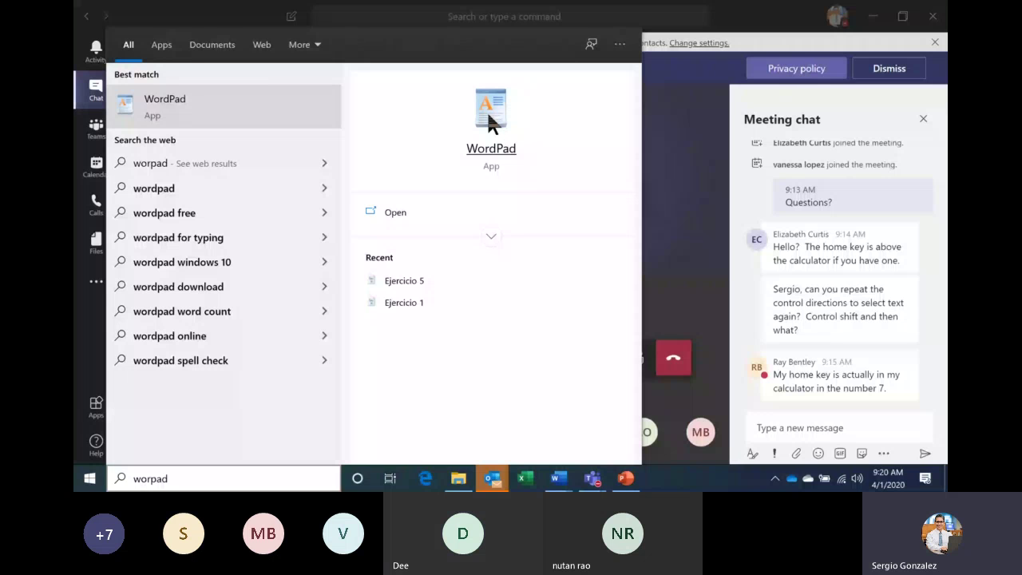
Launch WordPad and open What is an ATS from the USB drive's laptop documents folder.
left_click(486, 110)
left_click(92, 23)
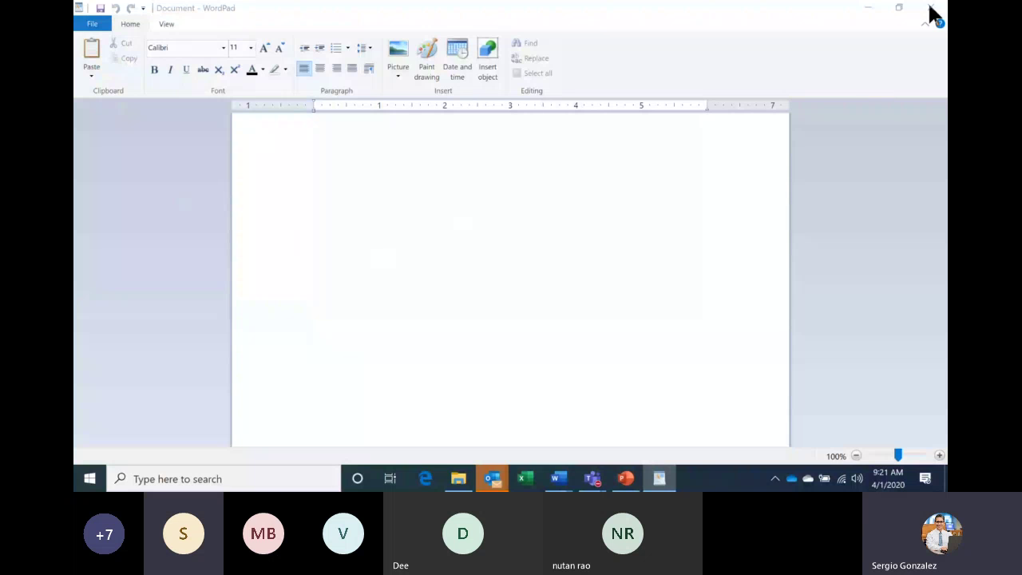
key("ctrl+o")
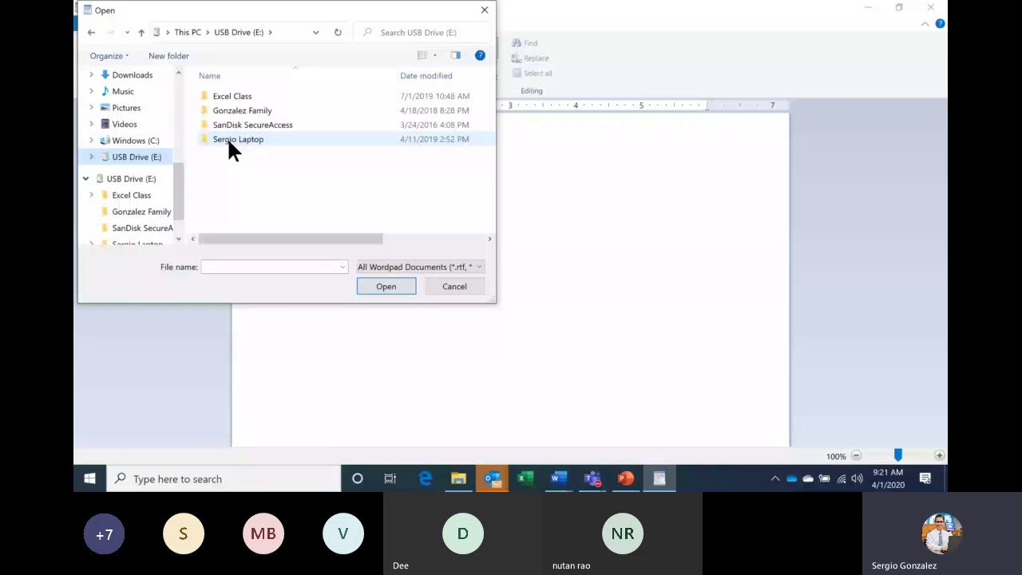
double_click(230, 141)
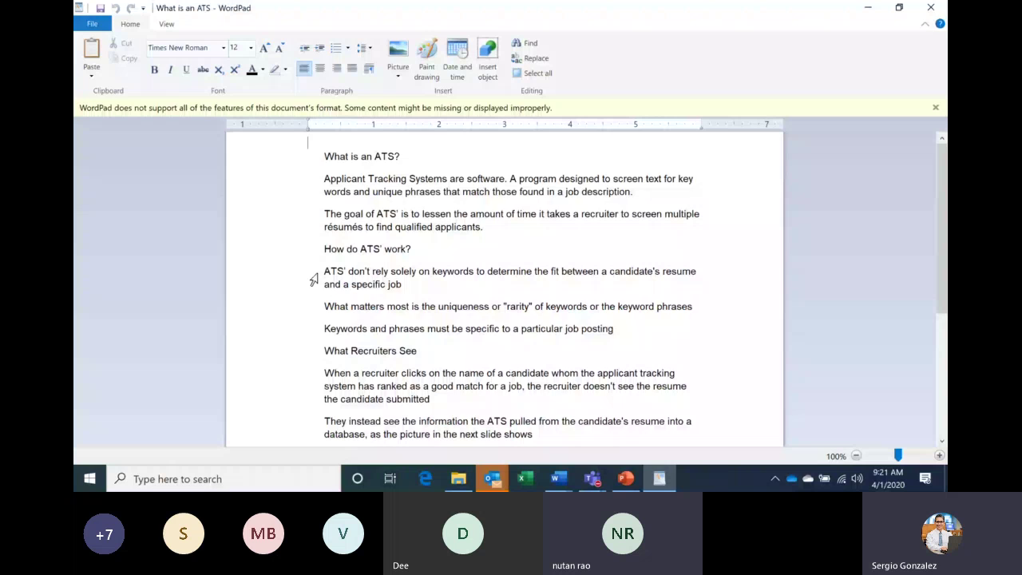
key("alt+Tab")
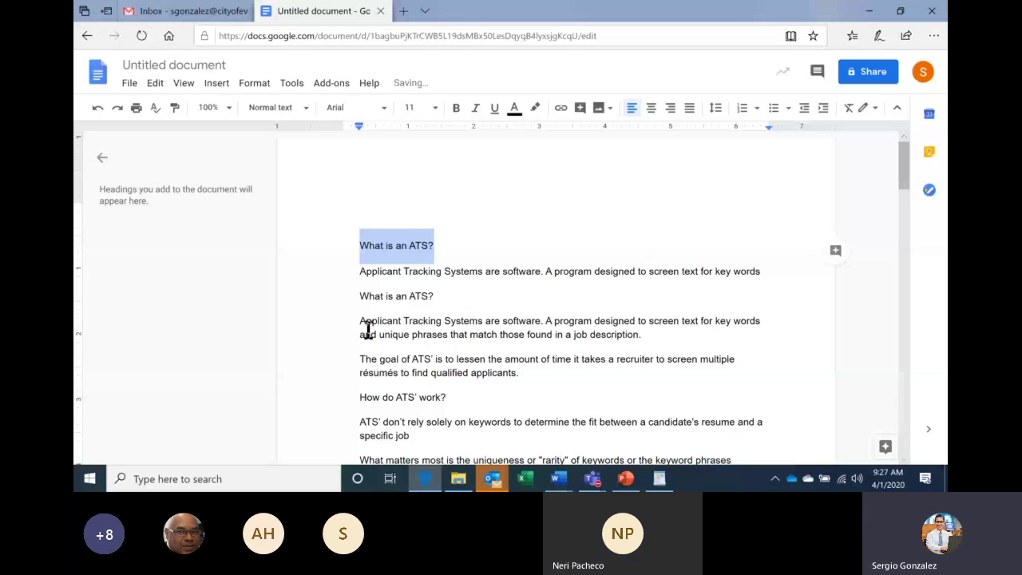
Select all the pasted ATS text in Google Docs, then switch to the Teams meeting.
key("ctrl+a")
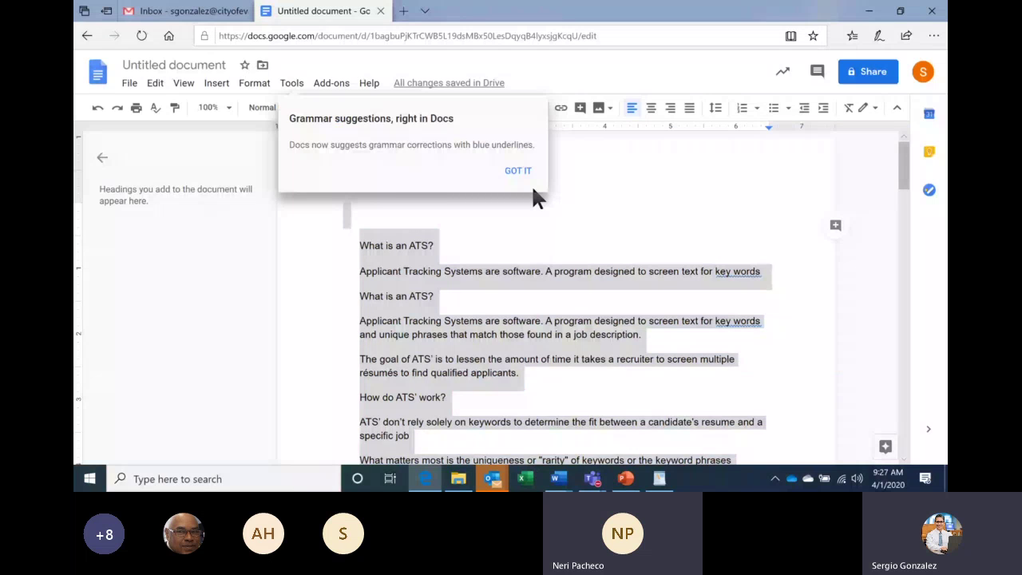
key("alt+Tab")
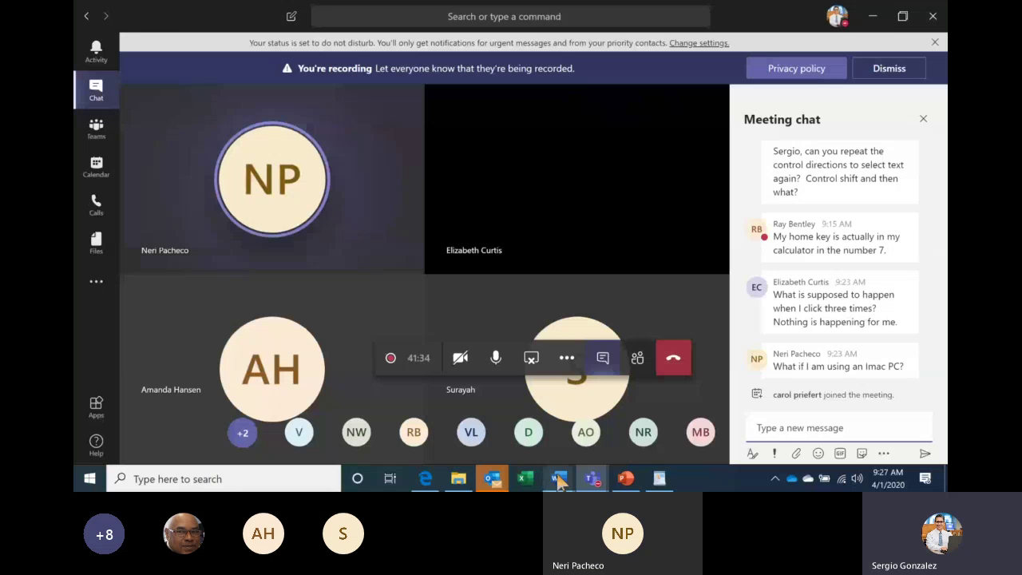
Bring What is an ATS forward from the taskbar and deselect its text.
left_click(560, 478)
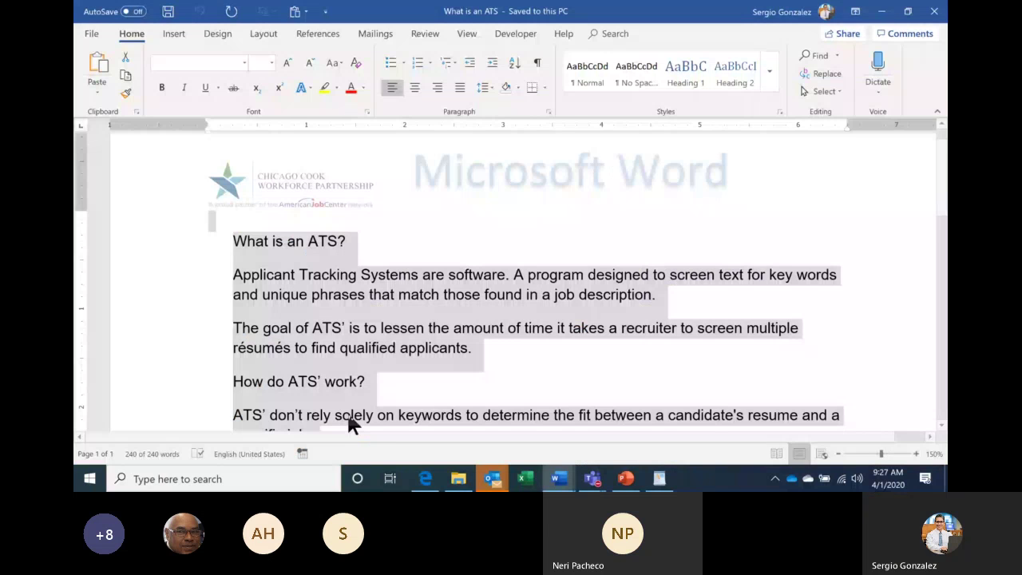
left_click(507, 357)
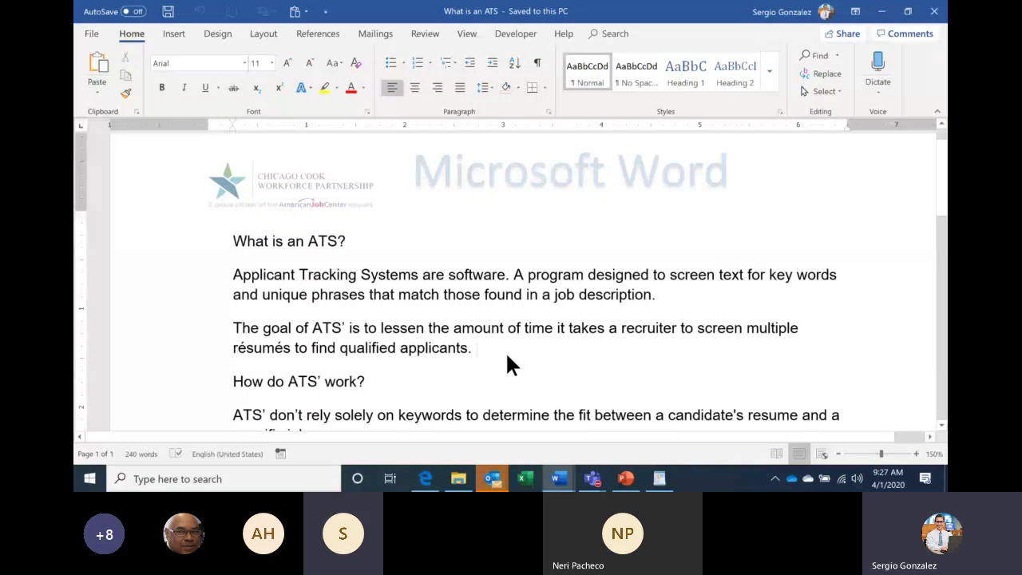
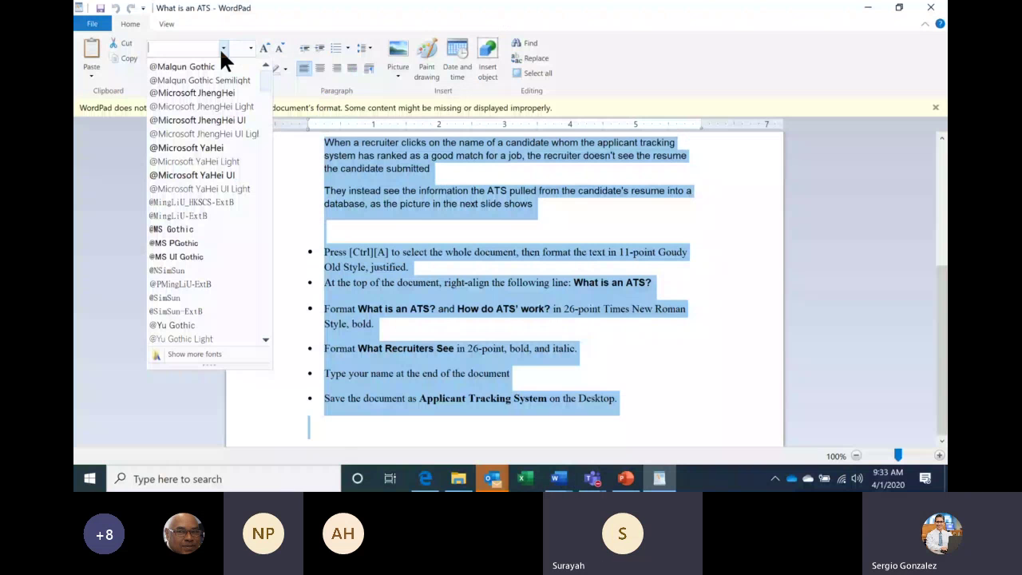
Set the WordPad instruction text to Arial 10 pt, then switch to the What is an ATS document.
type("Arial")
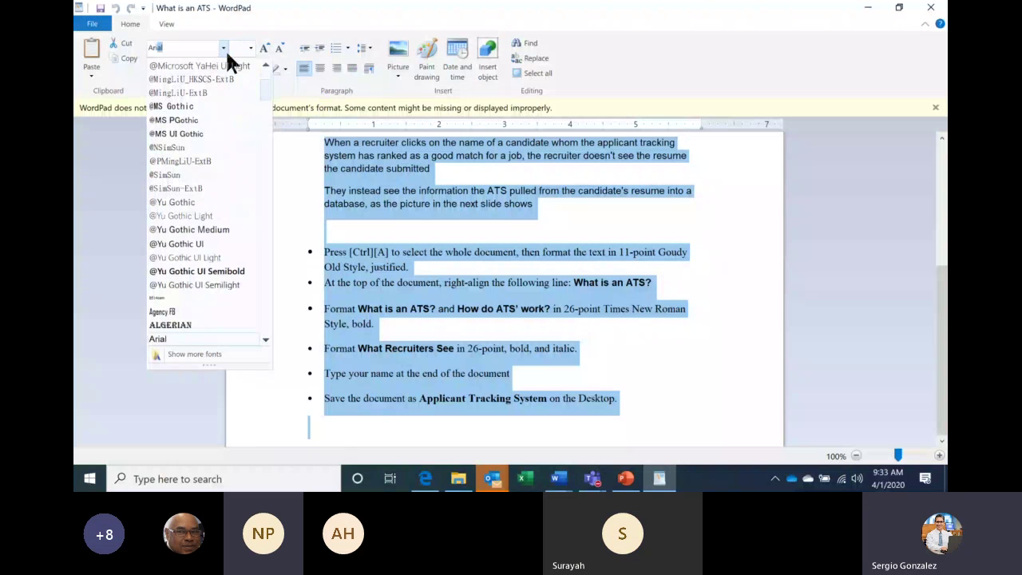
key("Return")
left_click(249, 45)
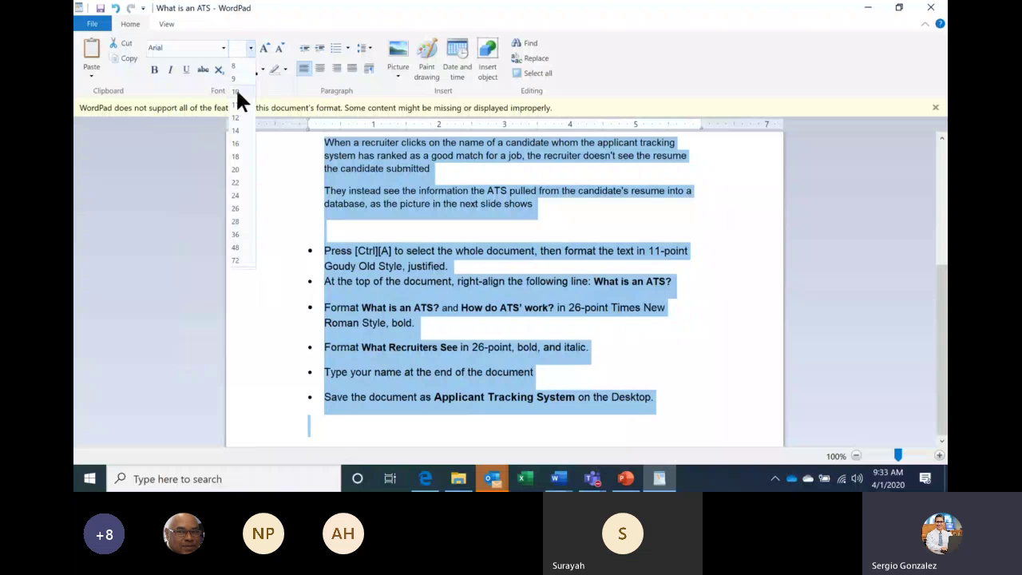
left_click(235, 90)
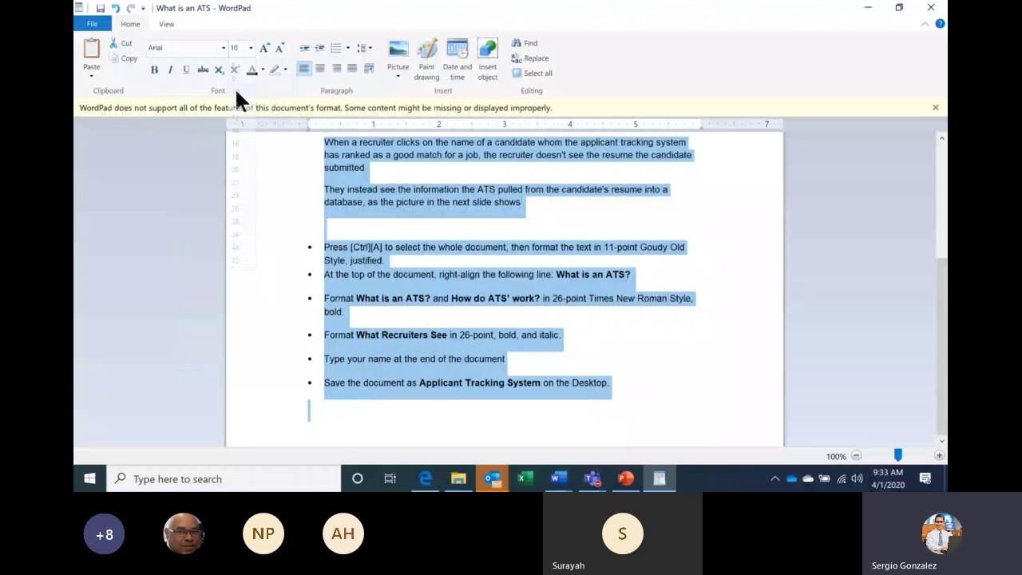
key("alt+Tab")
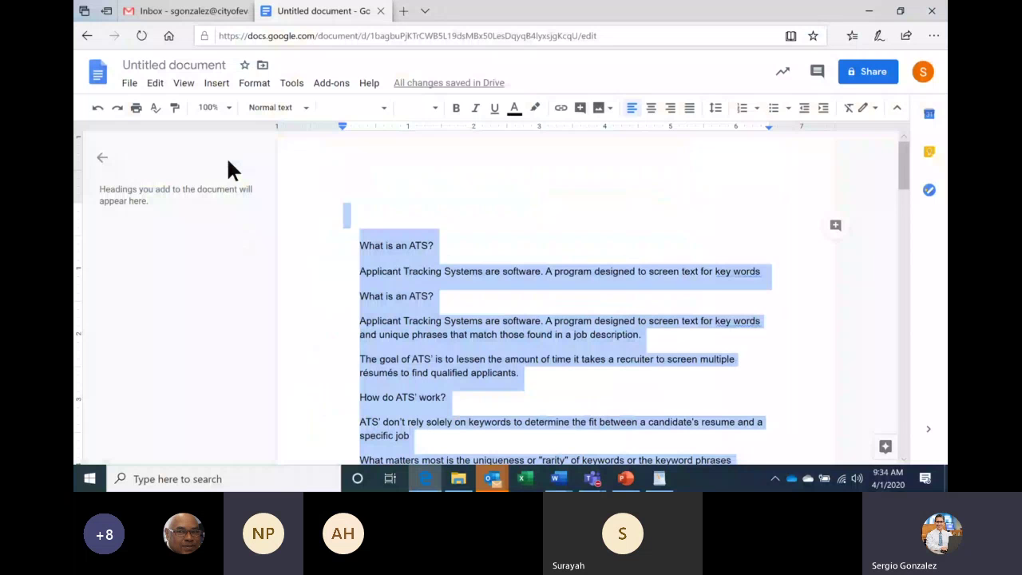
key("alt+Tab")
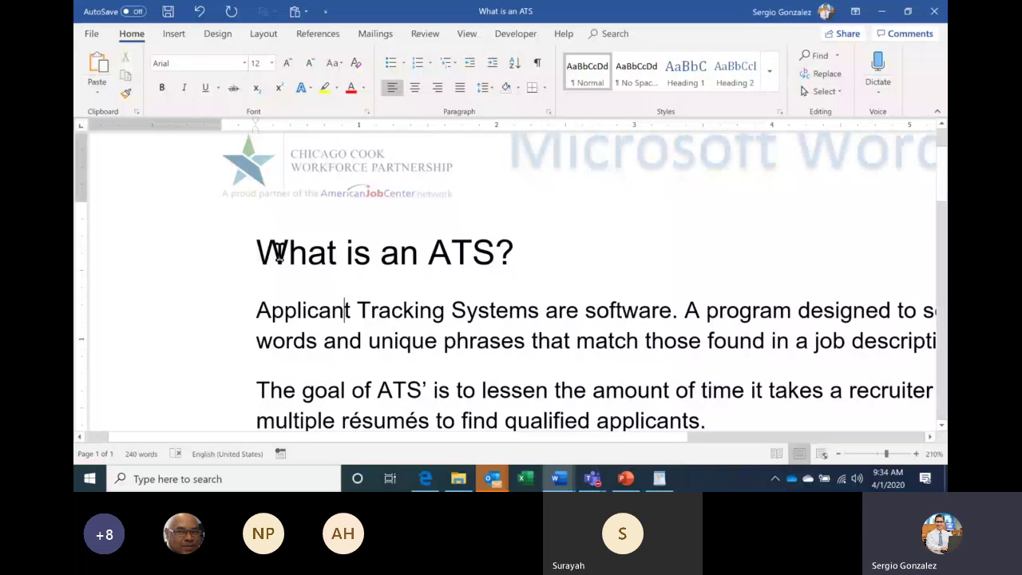
Format the 'What is an ATS?' heading bold italic, leaving it without underline.
triple_click(279, 256)
left_click(162, 88)
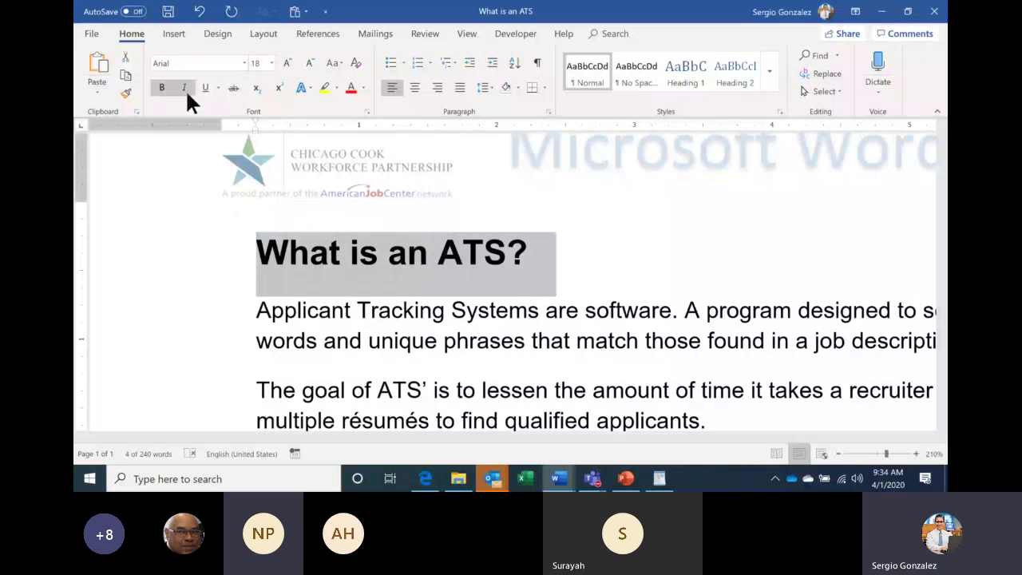
left_click(186, 88)
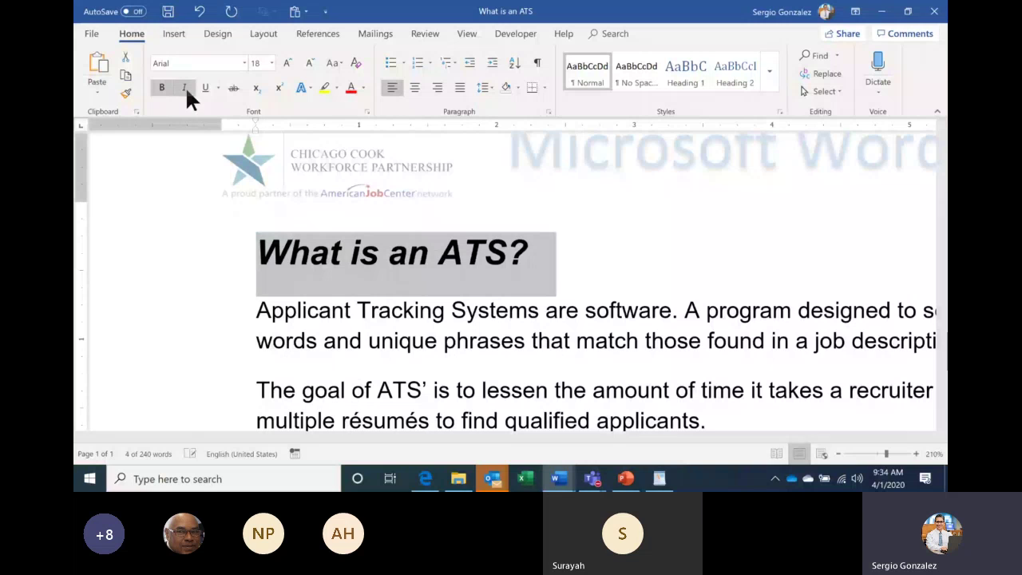
left_click(205, 87)
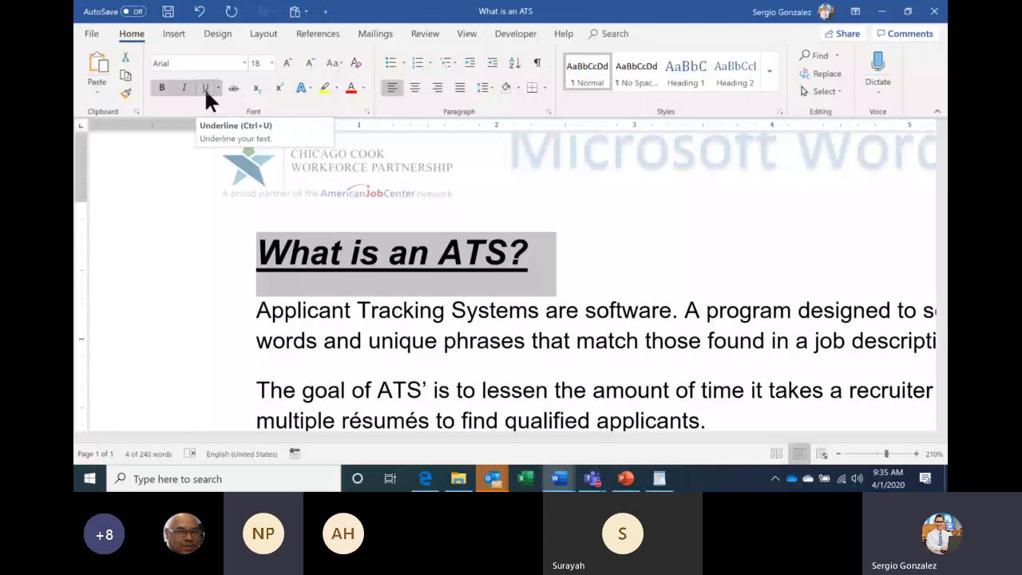
left_click(205, 88)
left_click(185, 90)
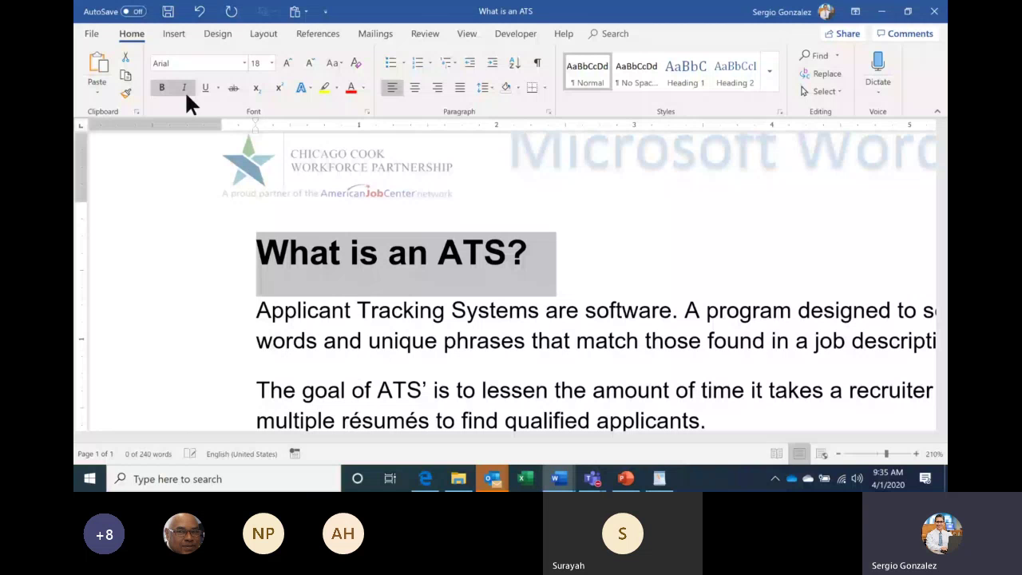
left_click(185, 88)
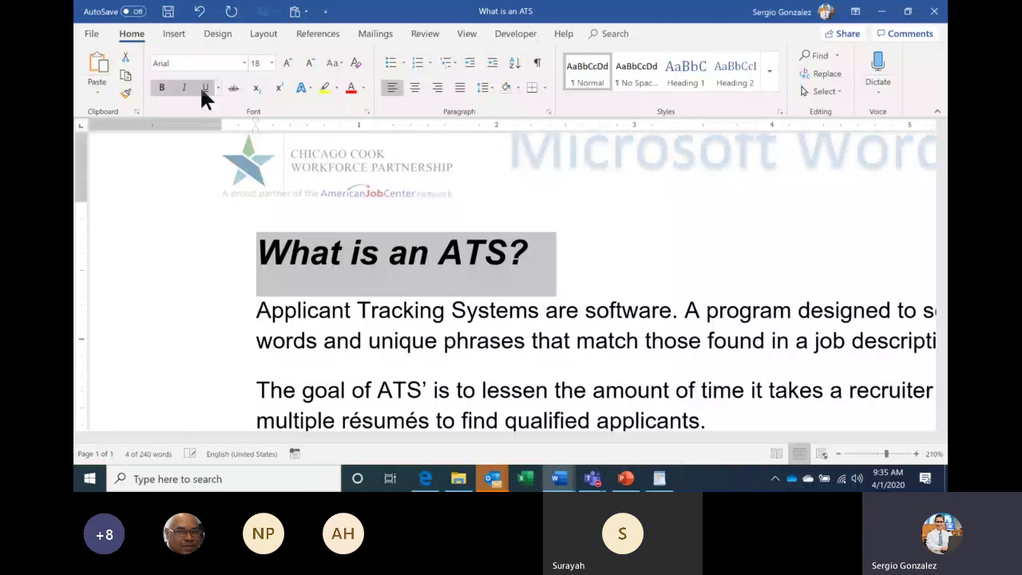
key("alt+Tab")
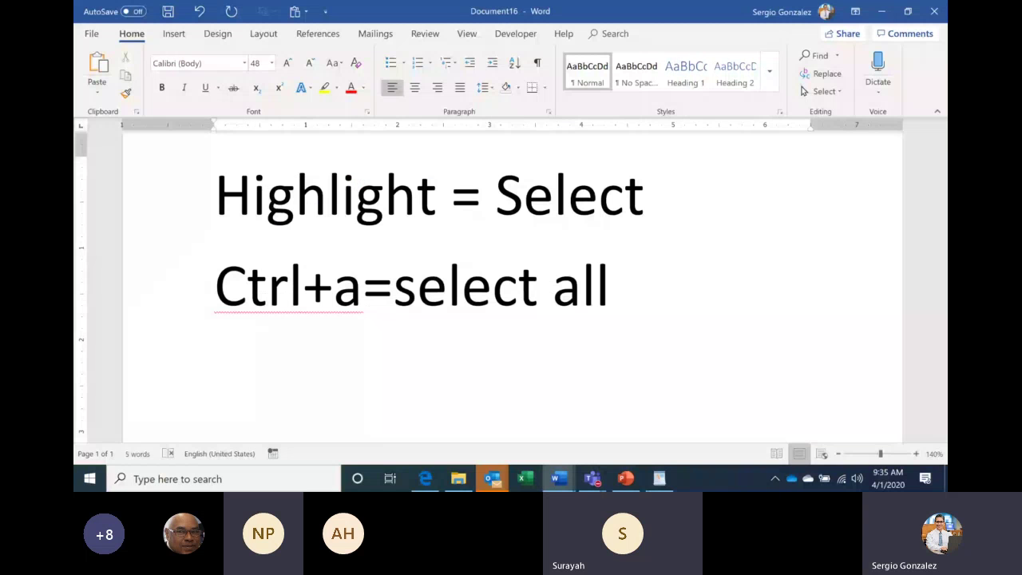
Add 'ctrl+B=BOLD', 'CTRL+i=ITALIC' and 'CTRL+U=UNDERLINE' as separate lines in the shortcut notes.
type("ctrl")
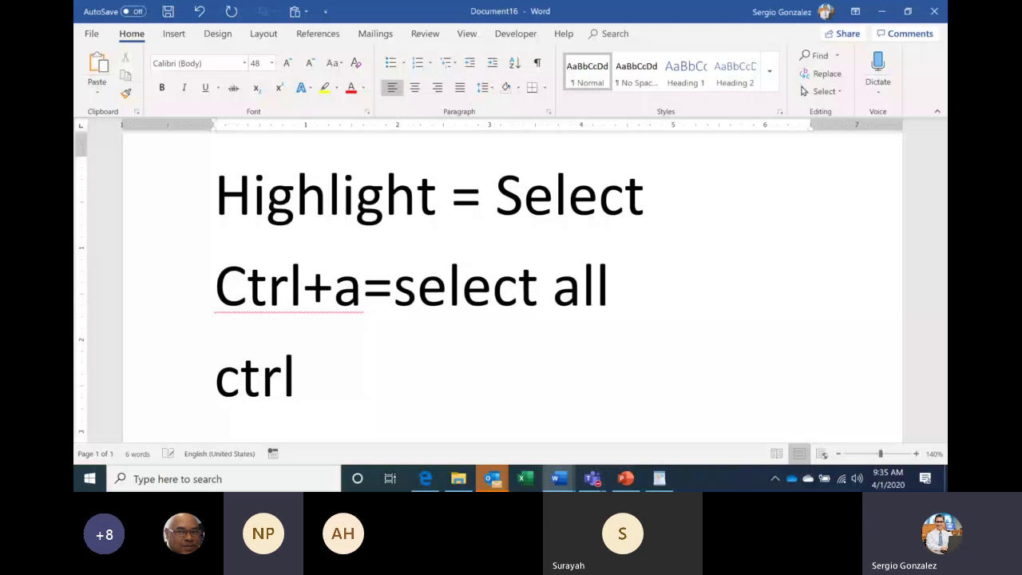
type("+B=BOLD")
key("Return")
type("CTRL+")
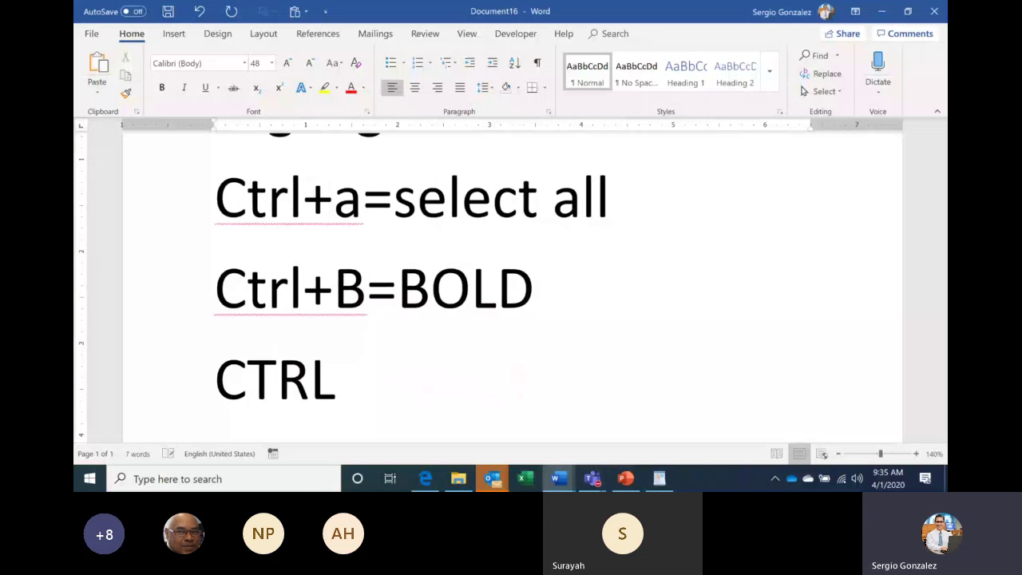
type("i=")
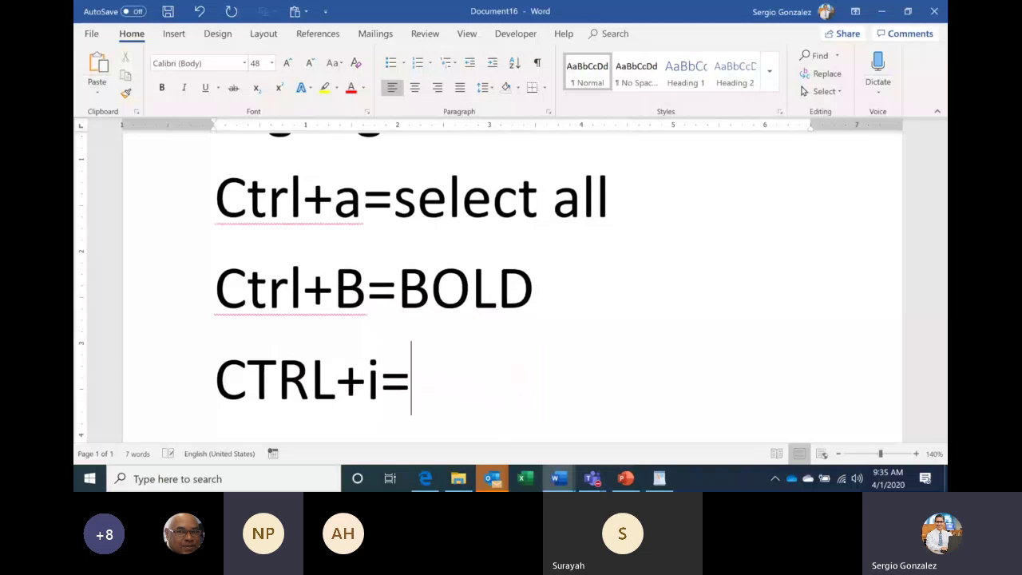
type("ITALIC")
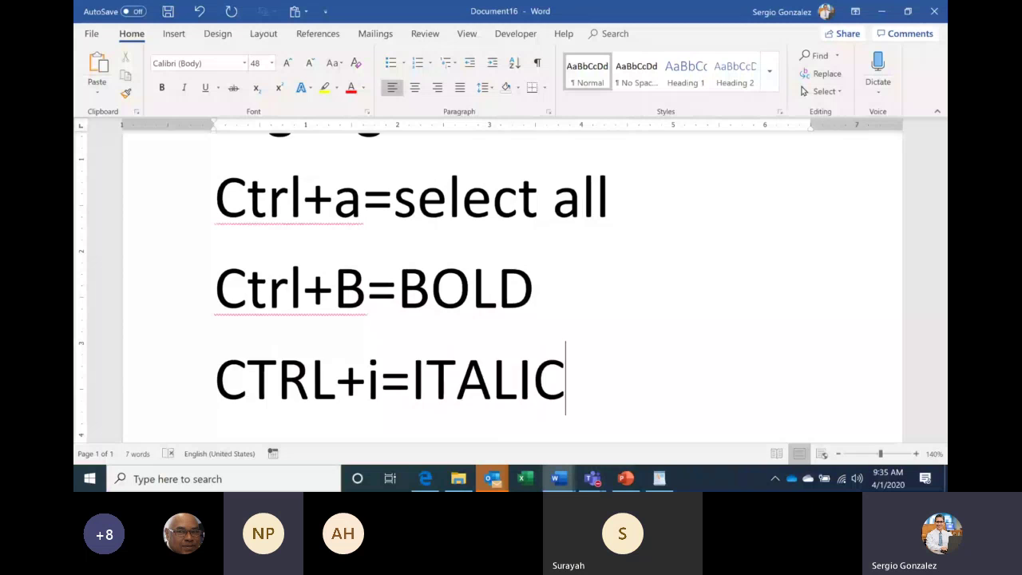
key("Return")
type("CTRL+")
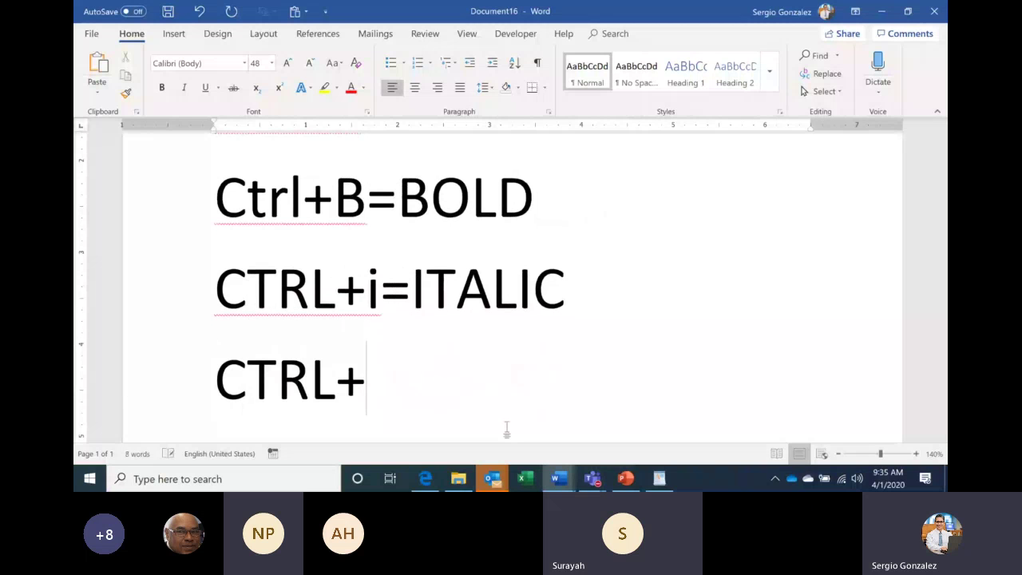
type("U=UNDERLI")
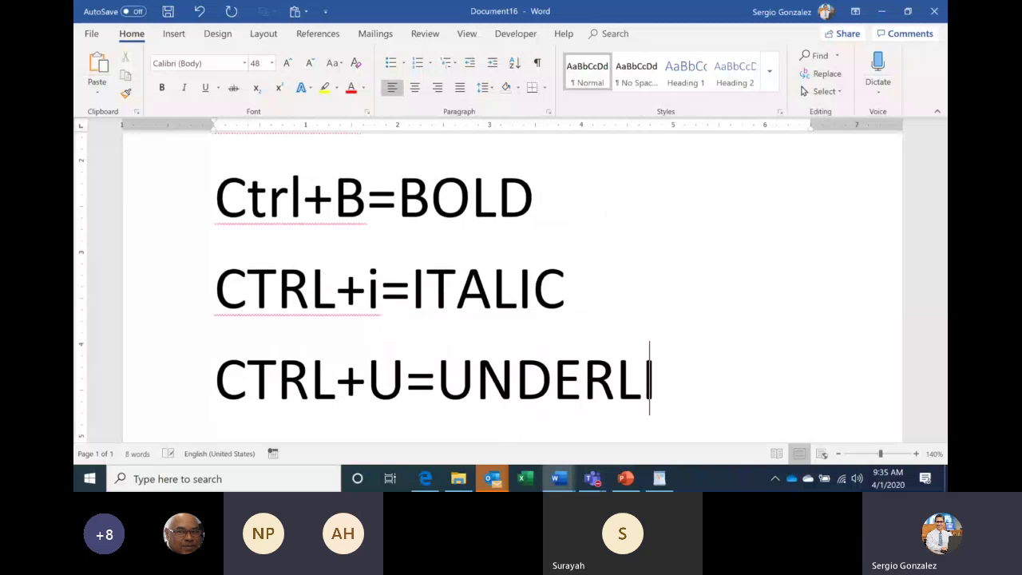
type("NE")
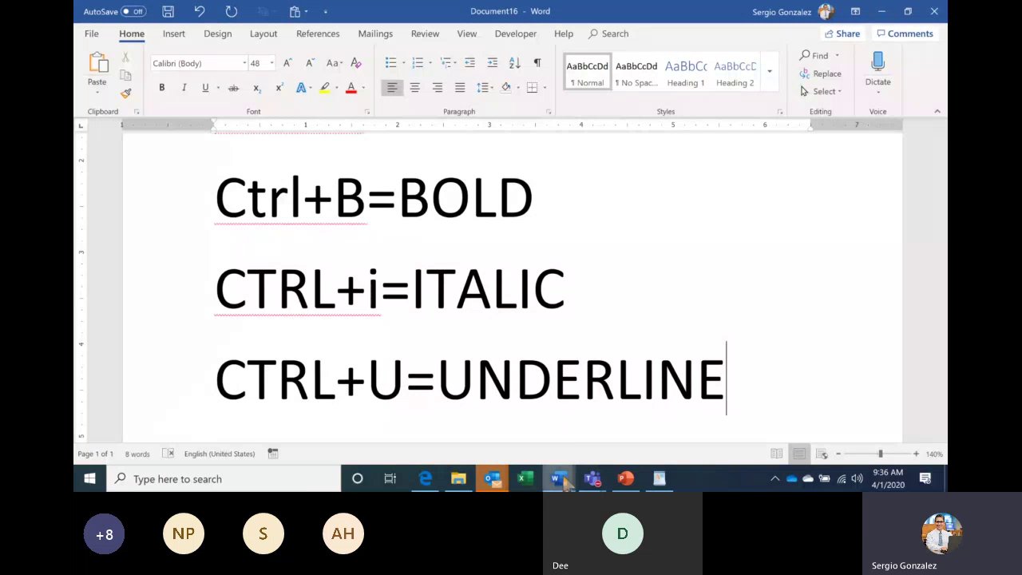
mouse_move(561, 479)
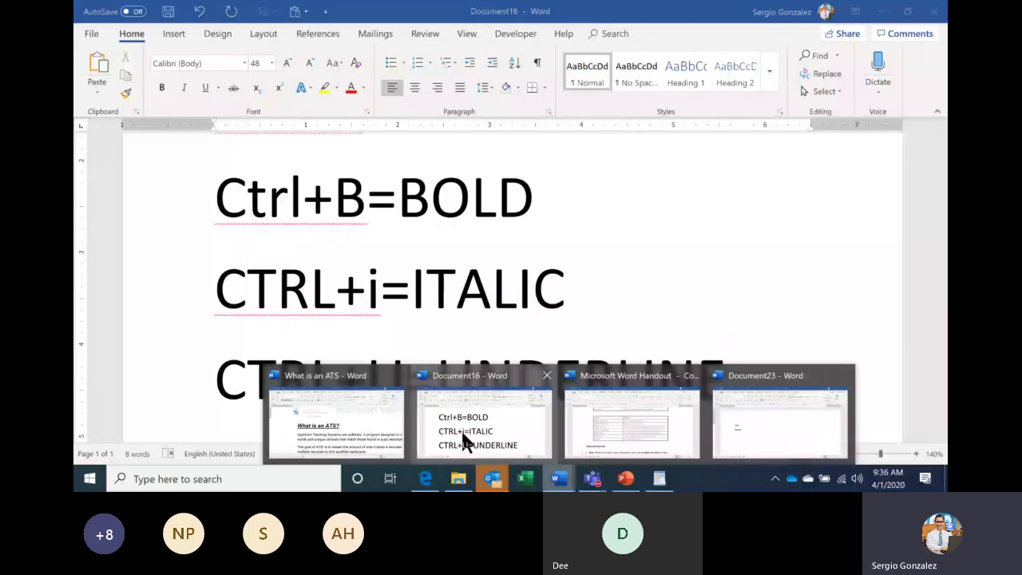
In the ATS document, toggle the heading's underline, bold and italic off and back on with shortcuts.
mouse_move(382, 436)
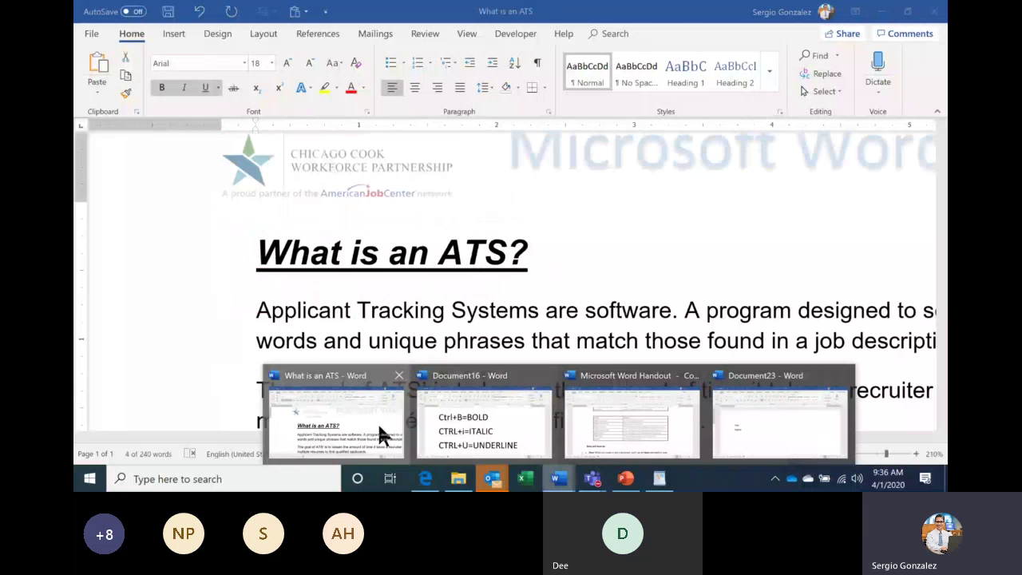
left_click(382, 435)
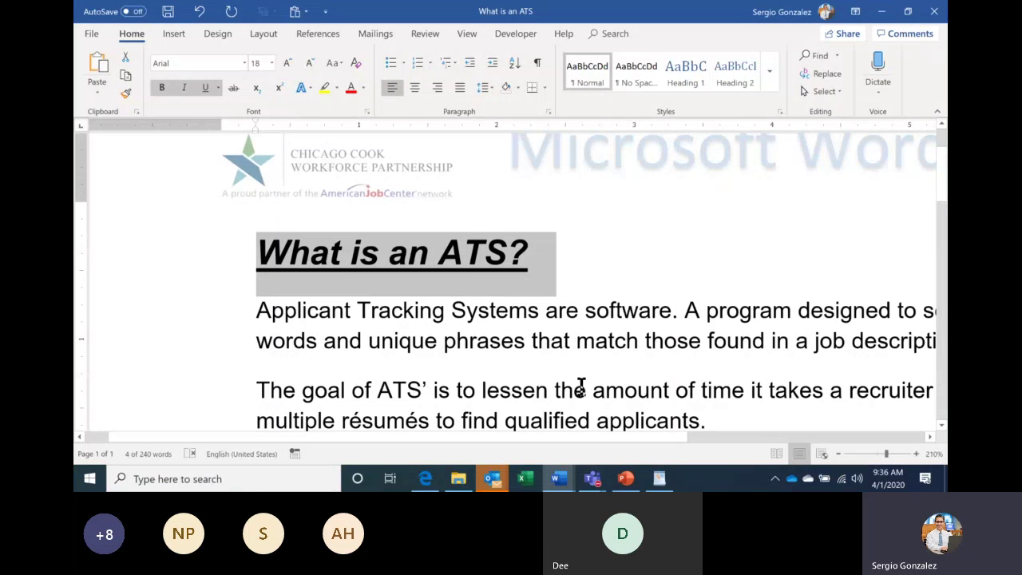
key("ctrl+u")
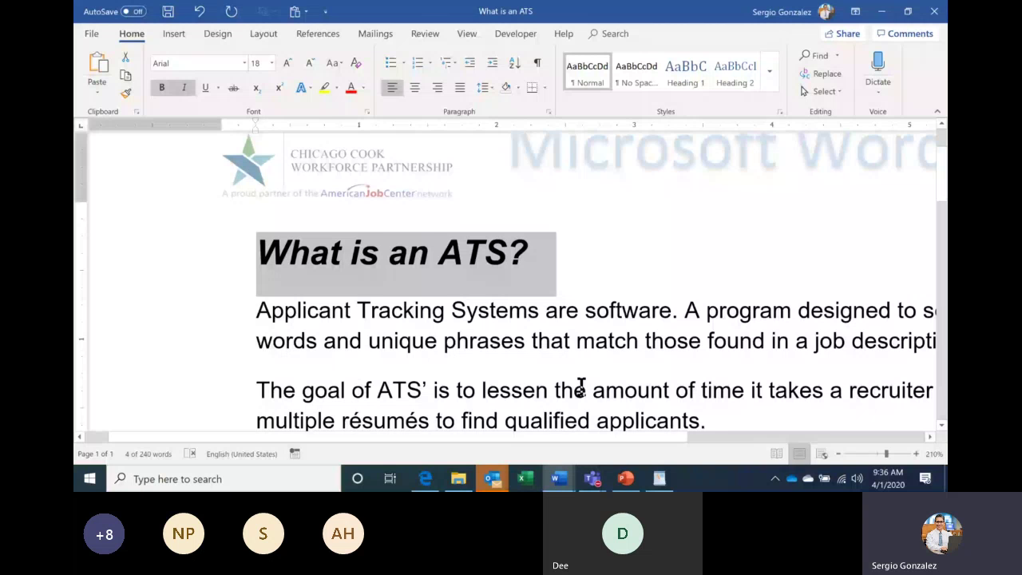
key("ctrl+b")
key("ctrl+i")
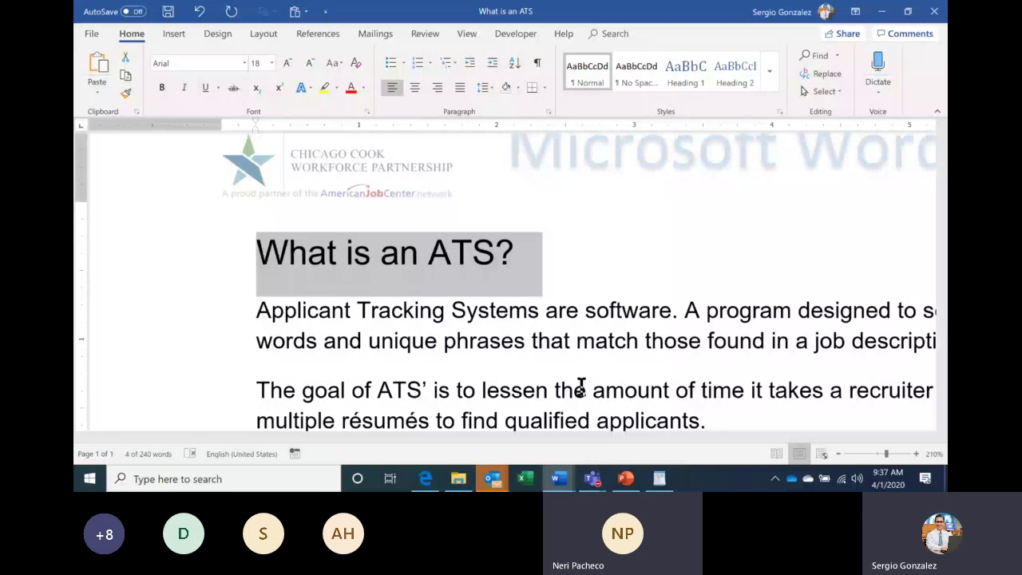
key("ctrl+u")
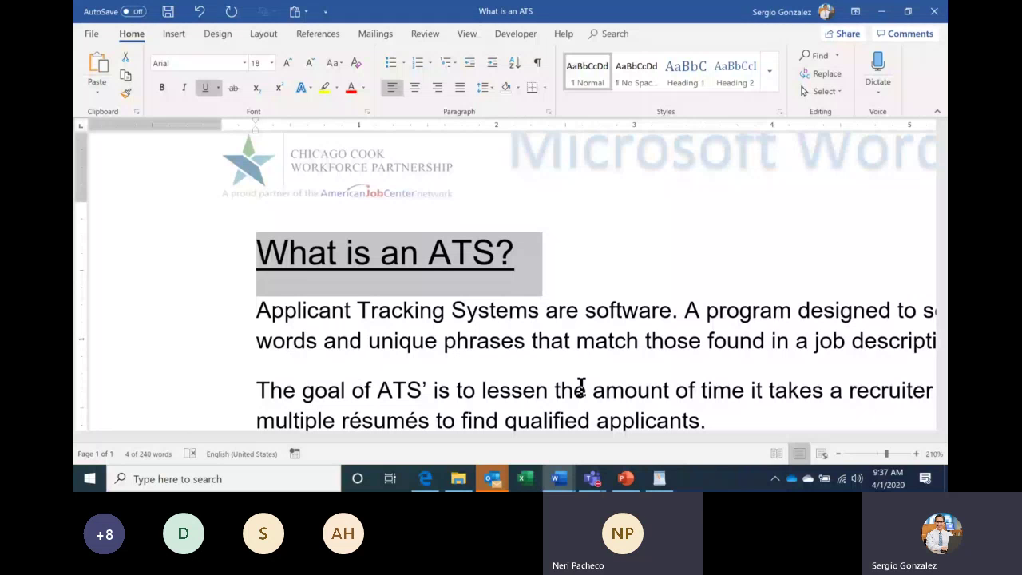
key("ctrl+b")
key("ctrl+i")
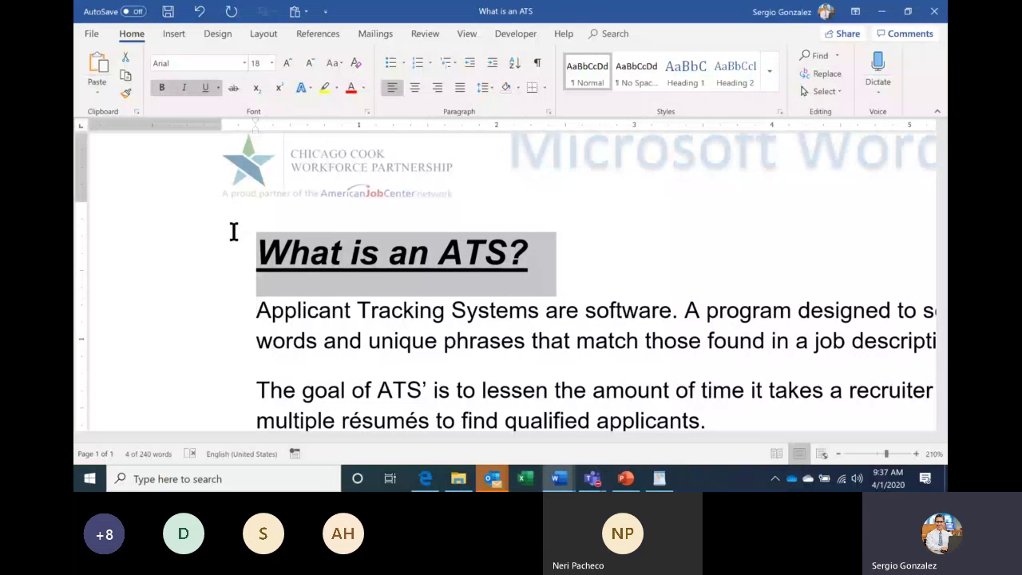
Check the shortcut notes, go back to the ATS document, then return to WordPad.
left_click(563, 482)
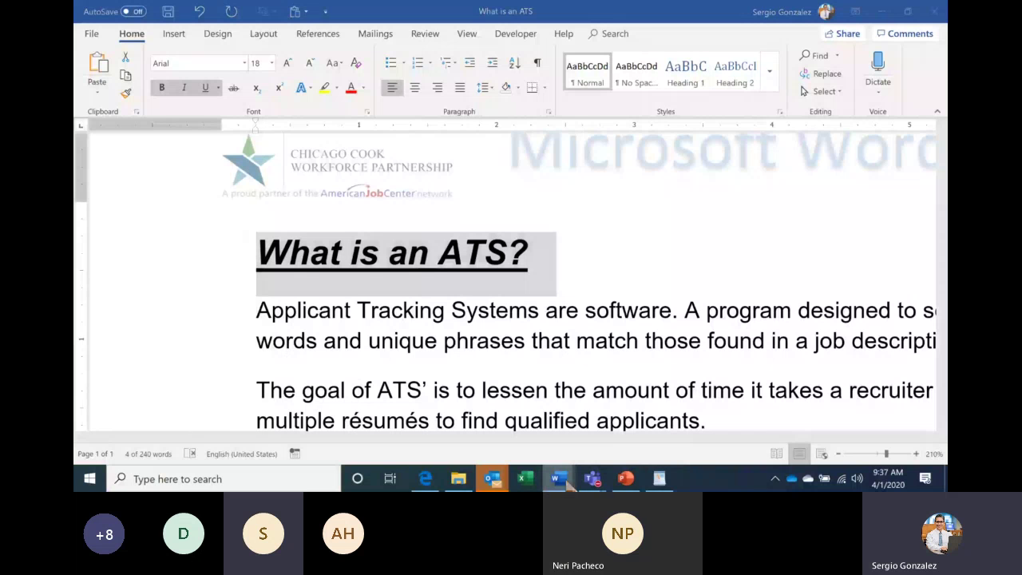
mouse_move(563, 481)
left_click(515, 452)
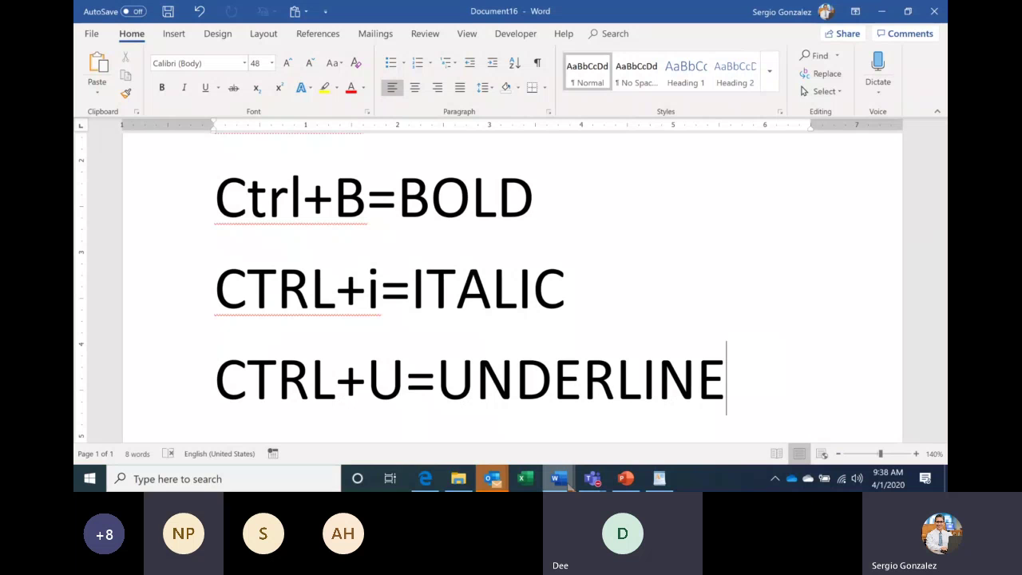
mouse_move(563, 480)
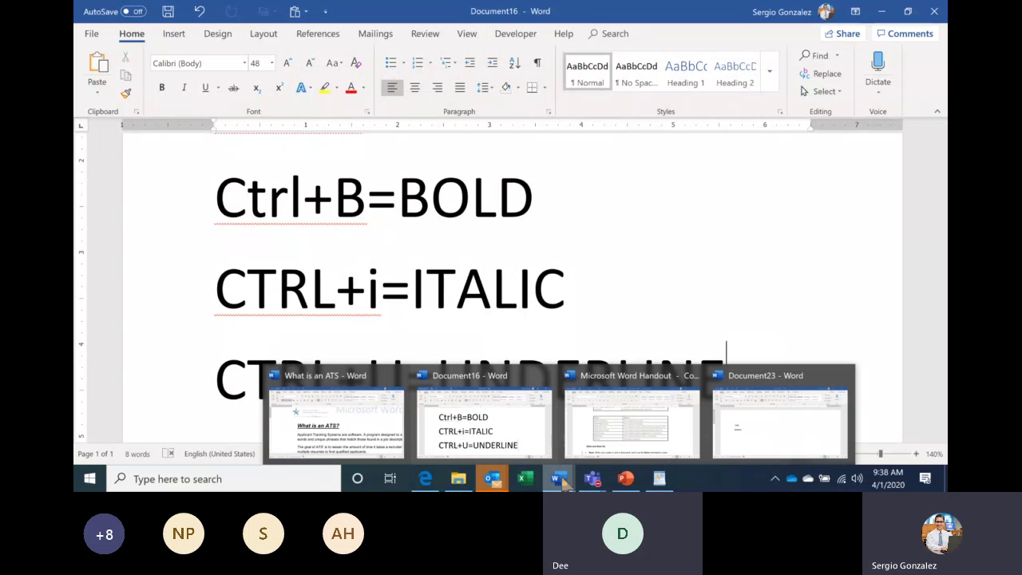
left_click(397, 435)
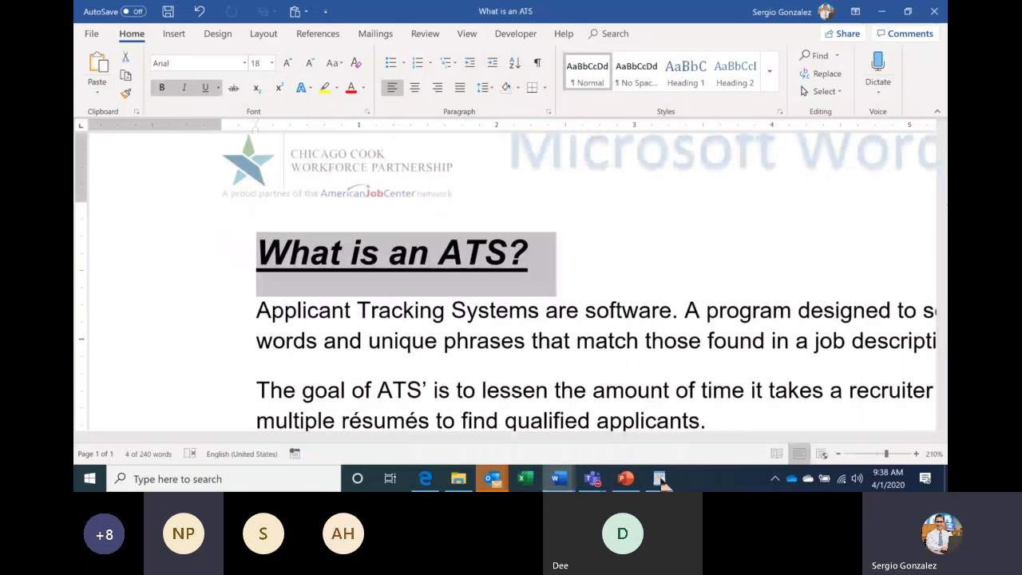
left_click(660, 479)
left_click(440, 331)
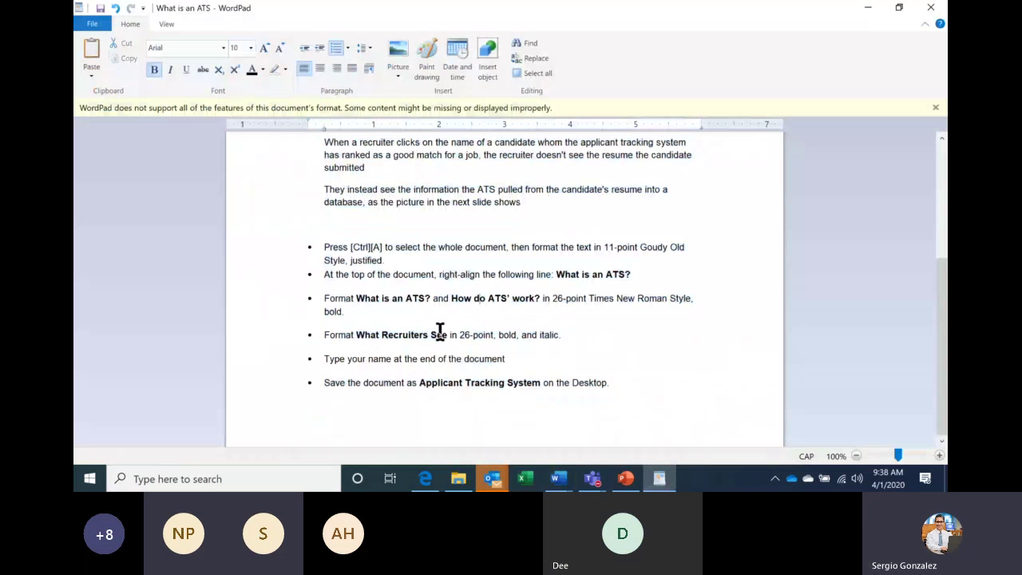
Zoom in and underline and italicize the 'What is an ATS?' heading in WordPad.
scroll(440, 330, "up", 6)
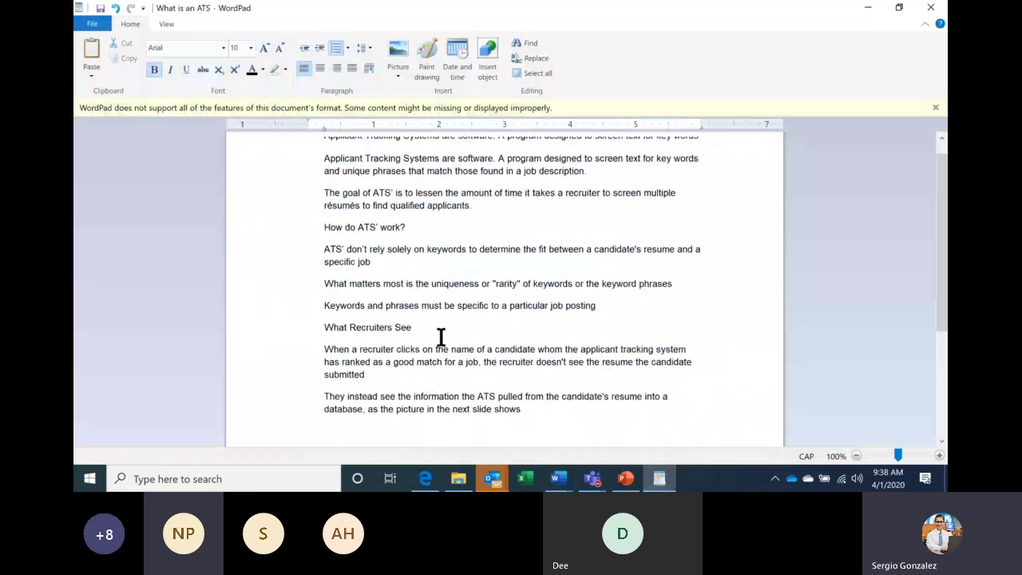
left_click(940, 457)
left_click(940, 457)
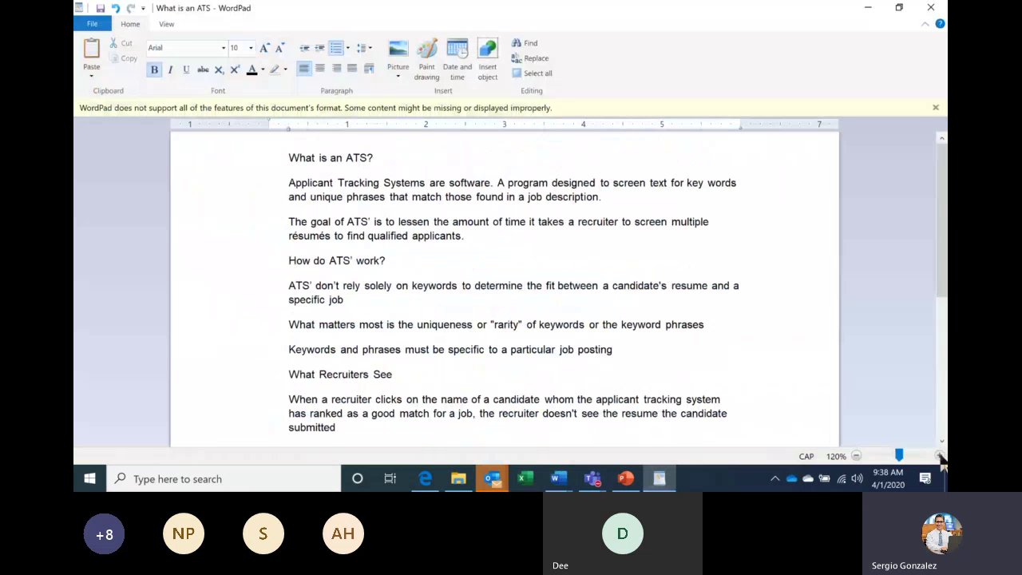
left_click(940, 457)
left_click(940, 457)
left_click(940, 457)
left_click(189, 169)
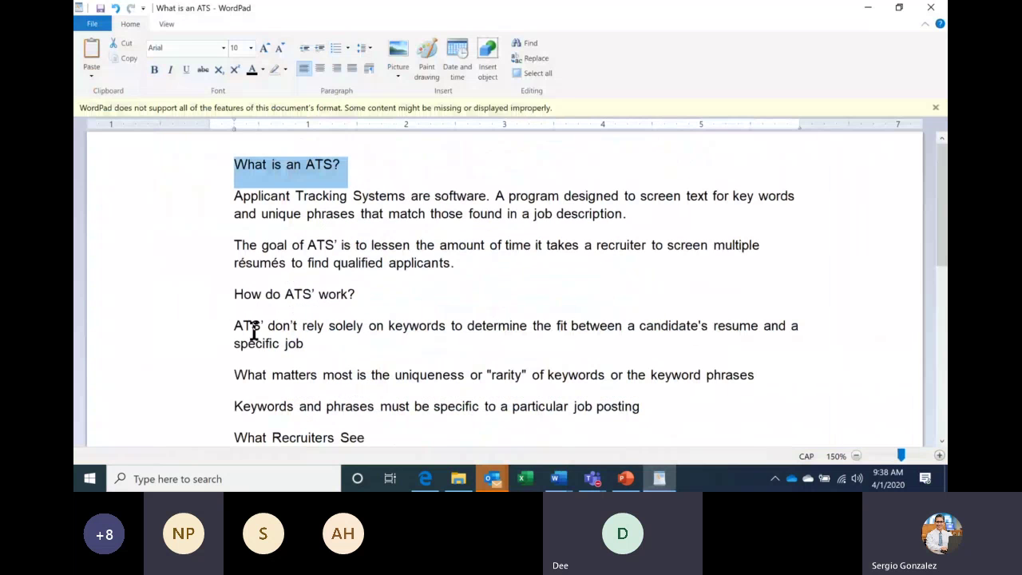
key("ctrl+u")
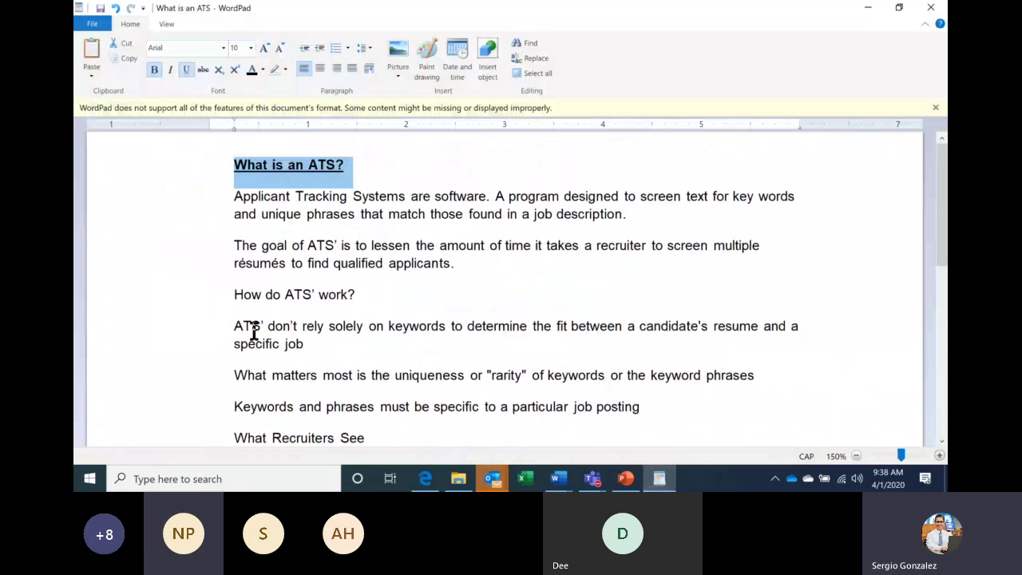
key("ctrl+i")
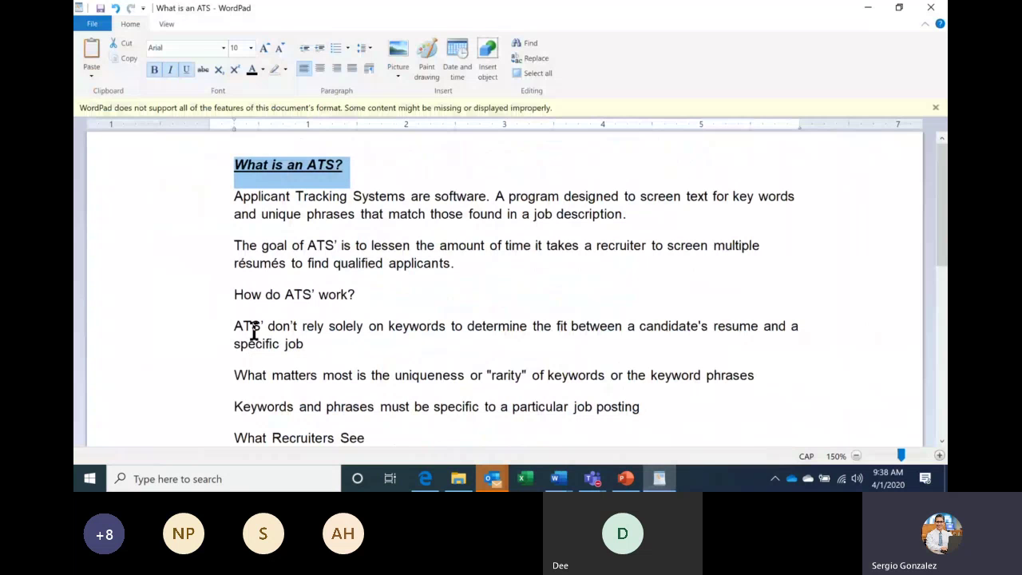
left_click(424, 479)
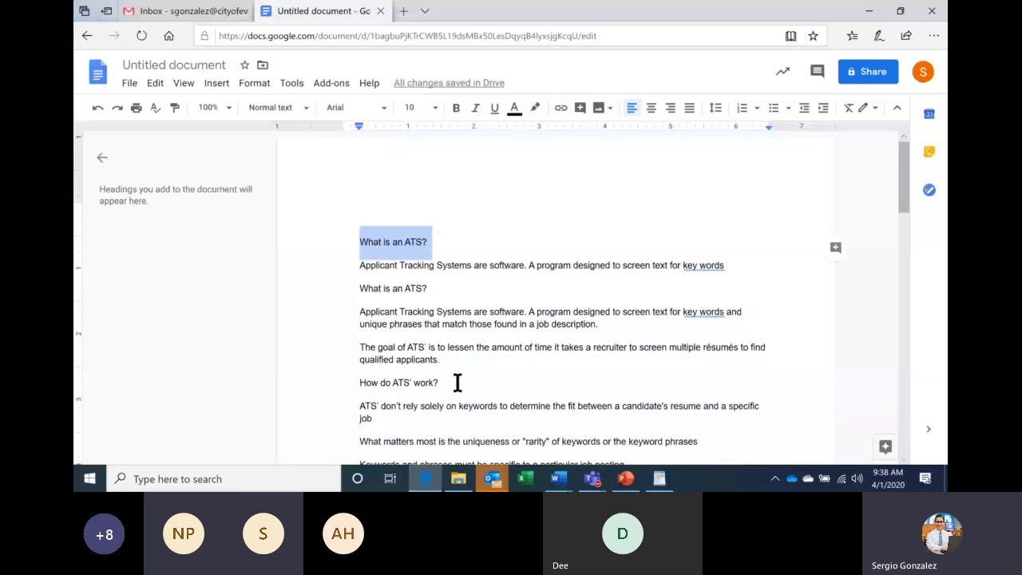
Apply bold, underline and italic to the Google Docs heading with Ctrl+B, Ctrl+U and Ctrl+I.
key("ctrl+b")
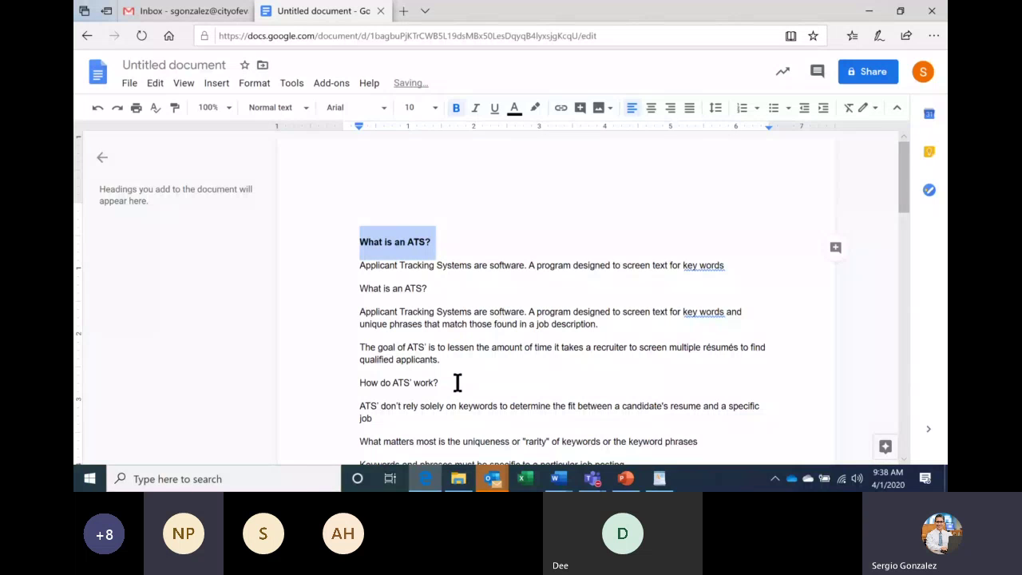
key("ctrl+u")
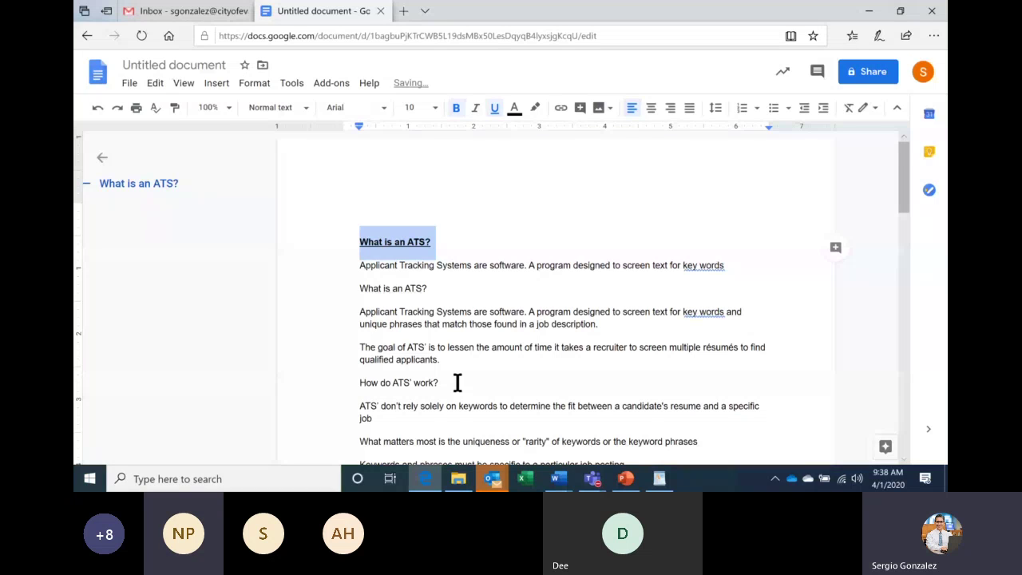
key("ctrl+i")
mouse_move(563, 484)
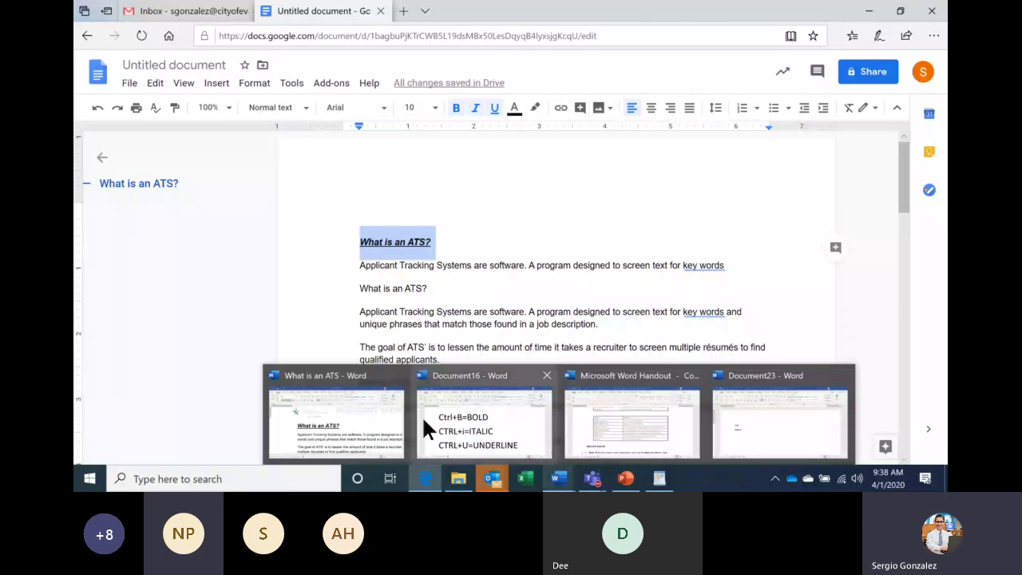
In the Word ATS document, turn the heading's underline off with Ctrl+U and zoom the page out.
left_click(394, 418)
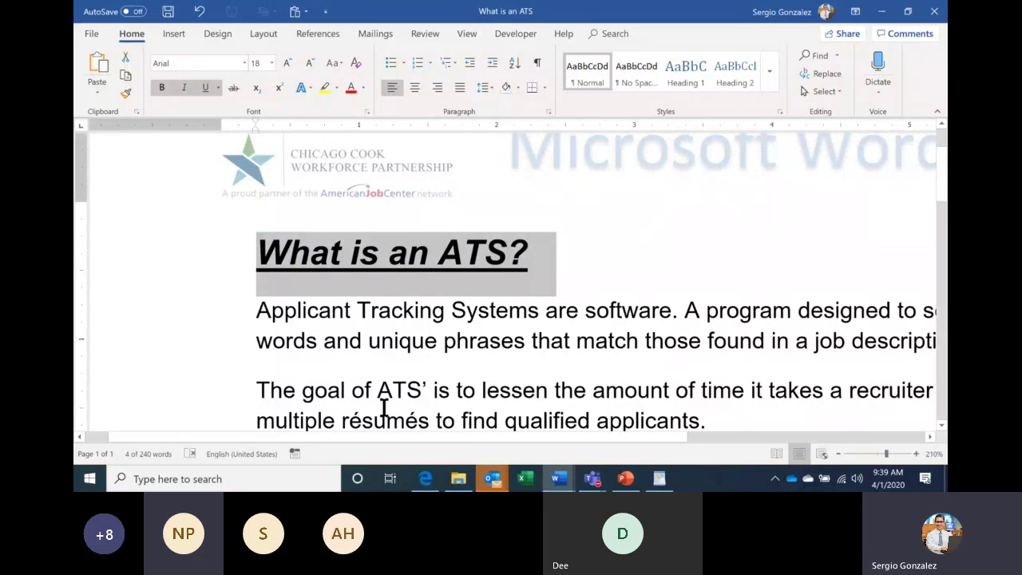
key("ctrl+u")
key("ctrl+u")
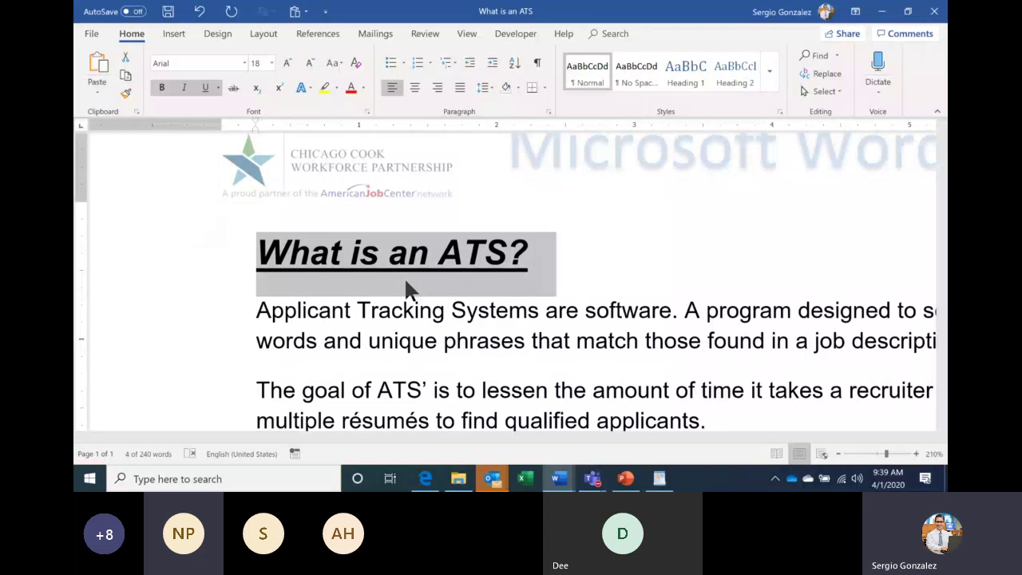
key("ctrl+u")
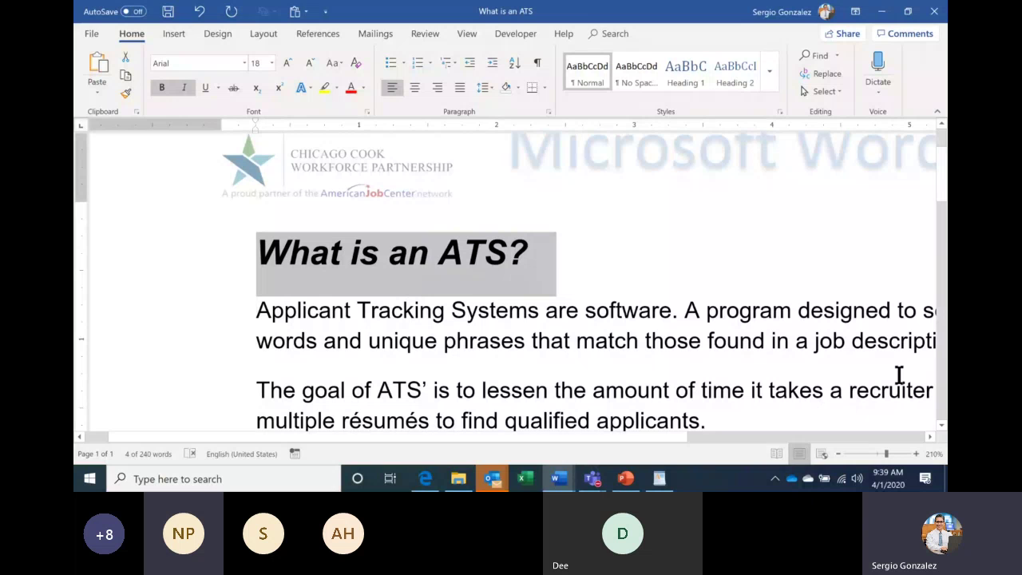
left_click(840, 454)
left_click(840, 454)
left_click(839, 454)
left_click(838, 454)
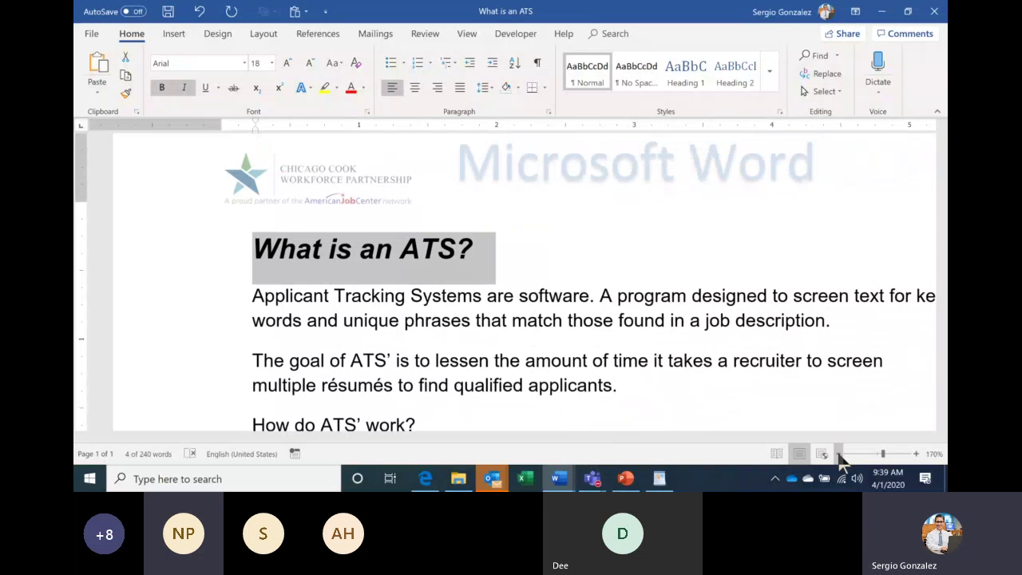
left_click(839, 454)
left_click(839, 455)
left_click(838, 455)
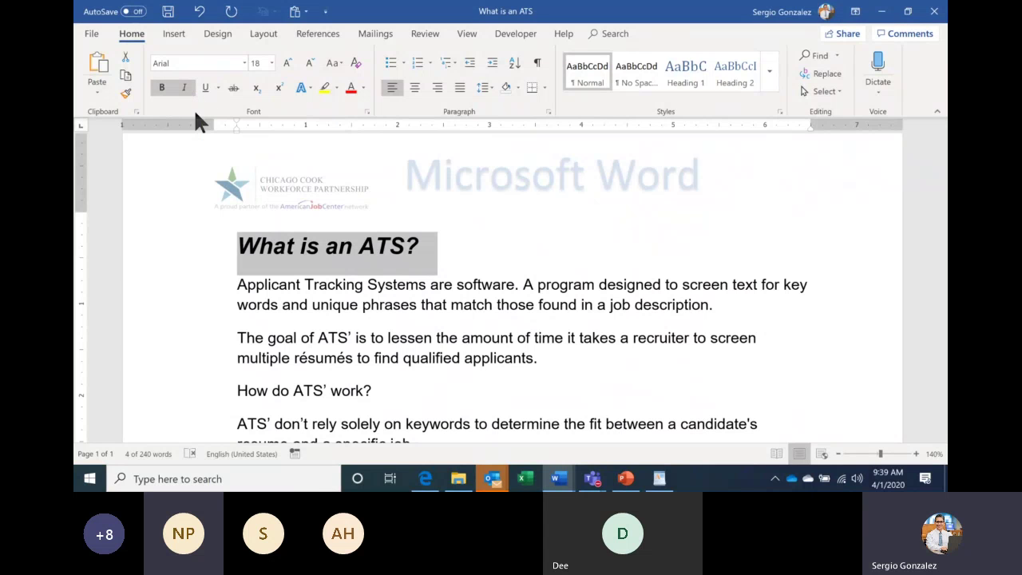
left_click(659, 479)
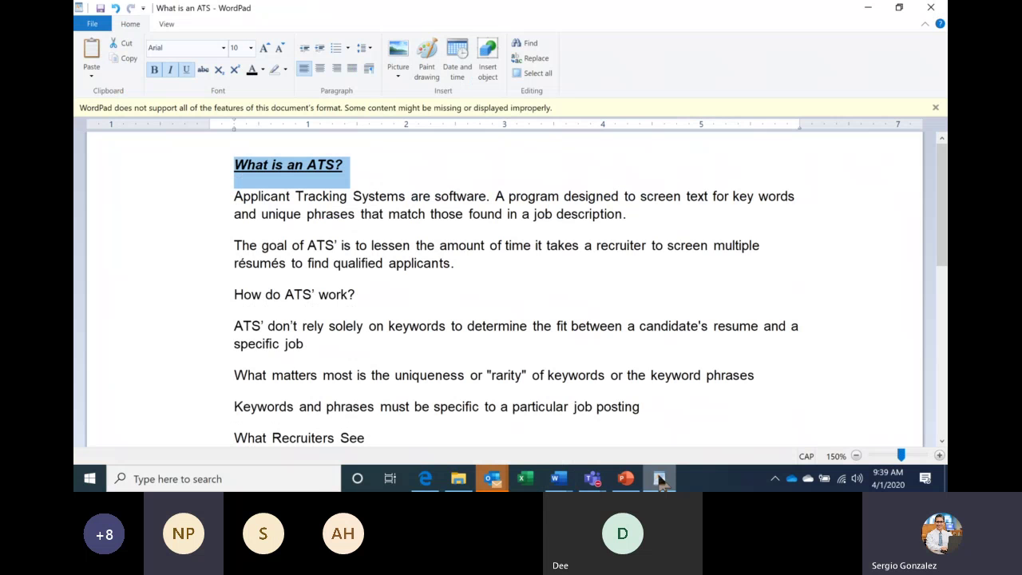
left_click(430, 481)
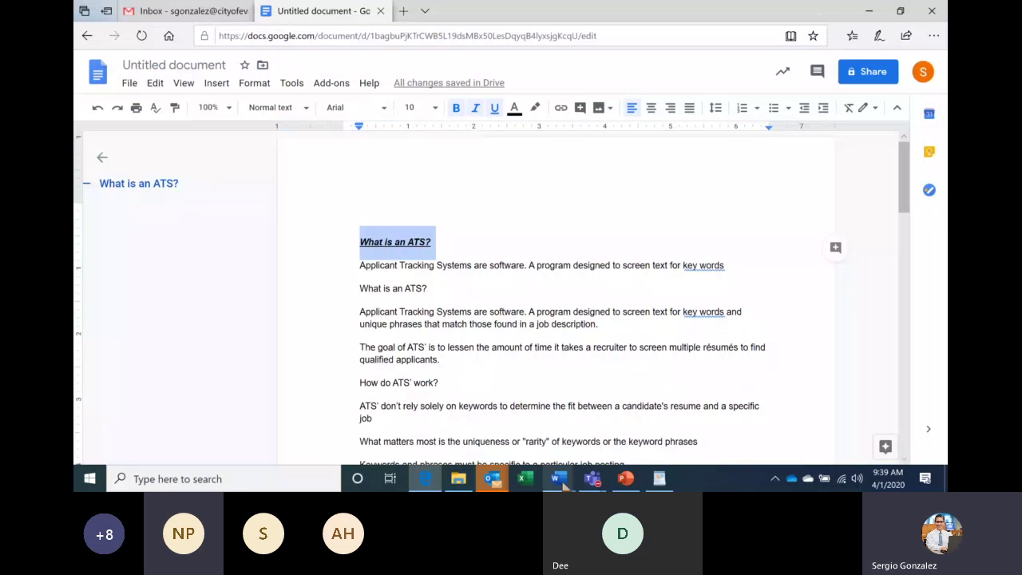
mouse_move(559, 478)
left_click(389, 425)
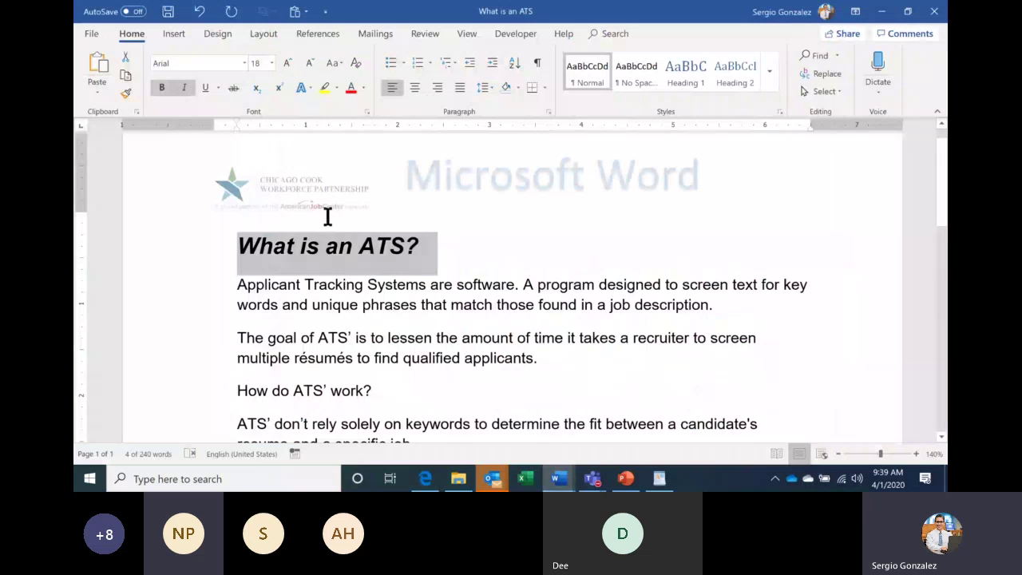
Delete the spaces before the heading and push it down onto a new line.
left_click(431, 246)
key("Home")
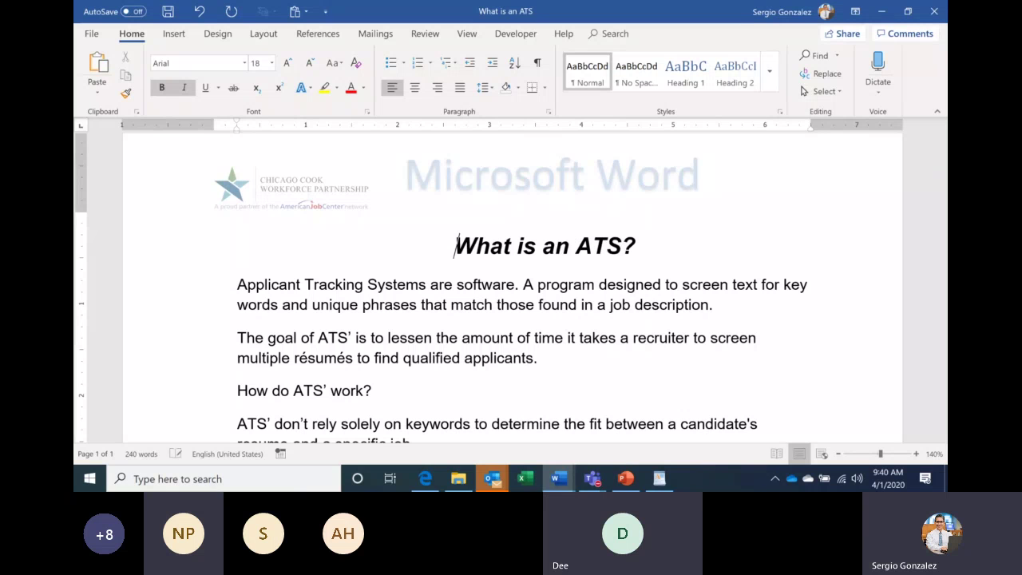
key("BackSpace")
key("BackSpace")
key("BackSpace")
key("BackSpace")
key("BackSpace")
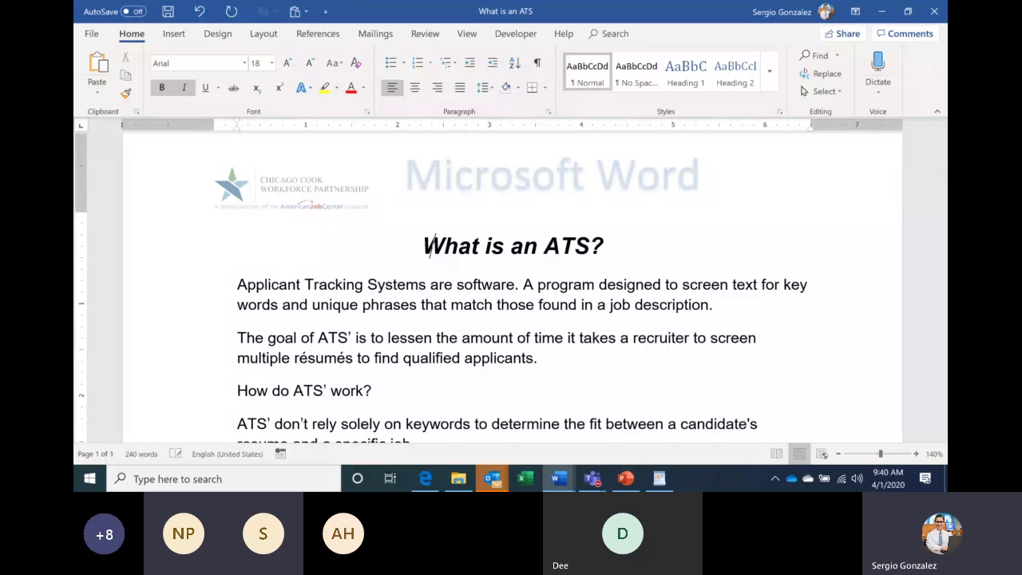
key("BackSpace")
key("BackSpace")
key("BackSpace")
key("BackSpace")
key("BackSpace")
key("BackSpace")
key("BackSpace")
key("BackSpace")
key("BackSpace")
key("BackSpace")
key("BackSpace")
key("BackSpace")
key("BackSpace")
key("BackSpace")
key("BackSpace")
key("BackSpace")
key("BackSpace")
key("BackSpace")
key("BackSpace")
key("BackSpace")
key("BackSpace")
key("BackSpace")
key("BackSpace")
key("BackSpace")
key("BackSpace")
key("BackSpace")
key("BackSpace")
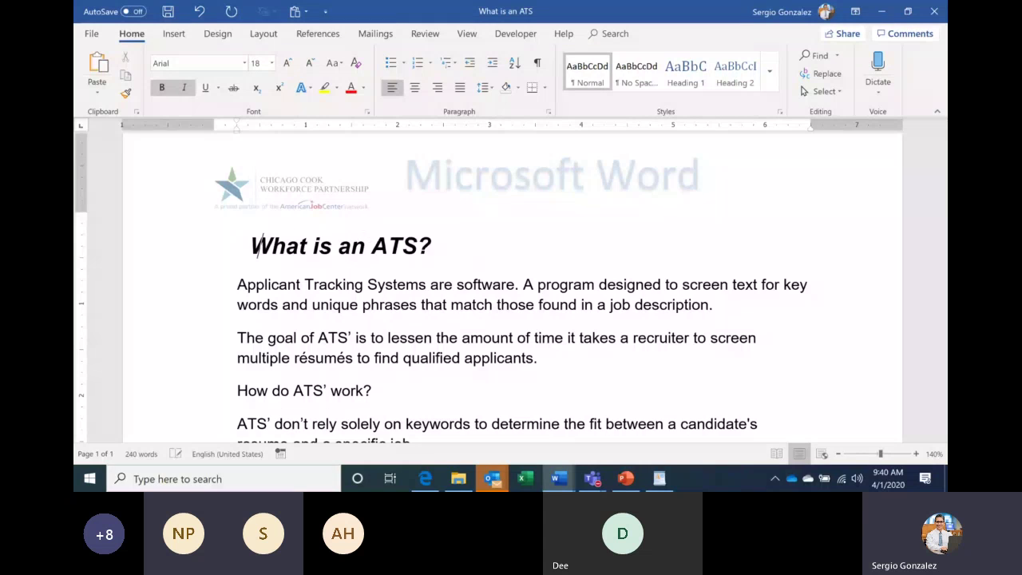
key("BackSpace")
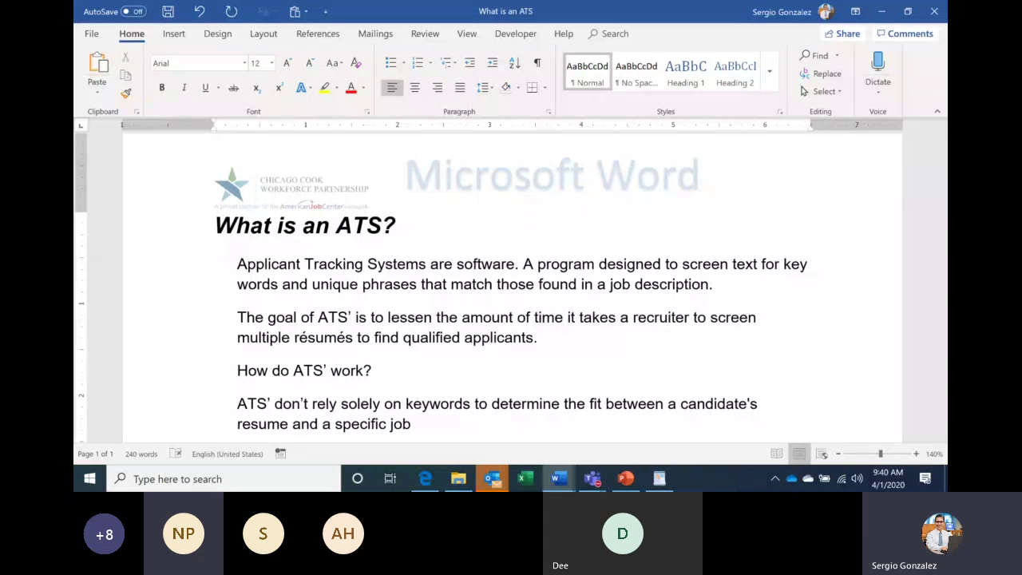
key("Return")
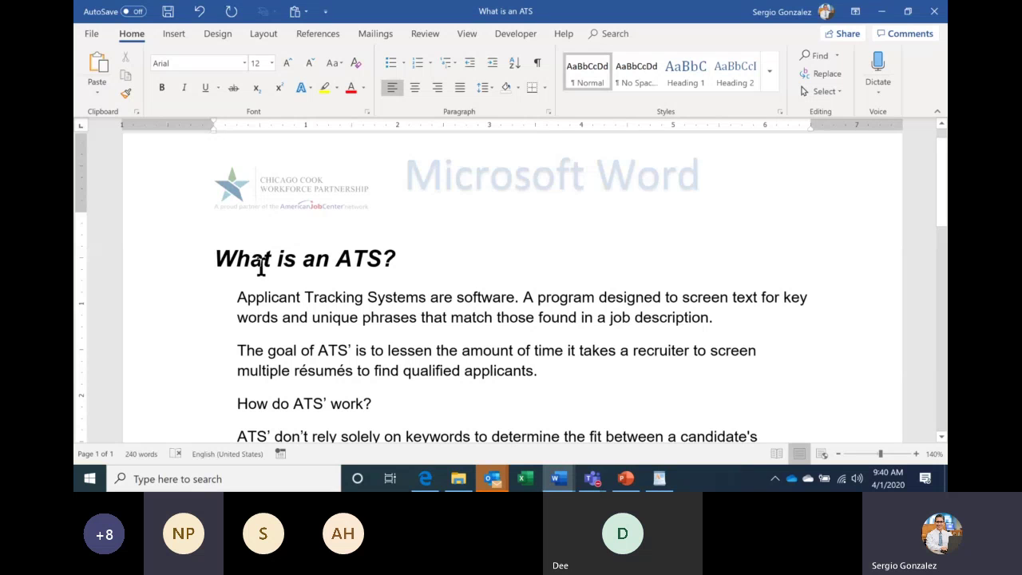
Try centre and right alignment on the heading, finally leaving it left-aligned.
left_click(176, 267)
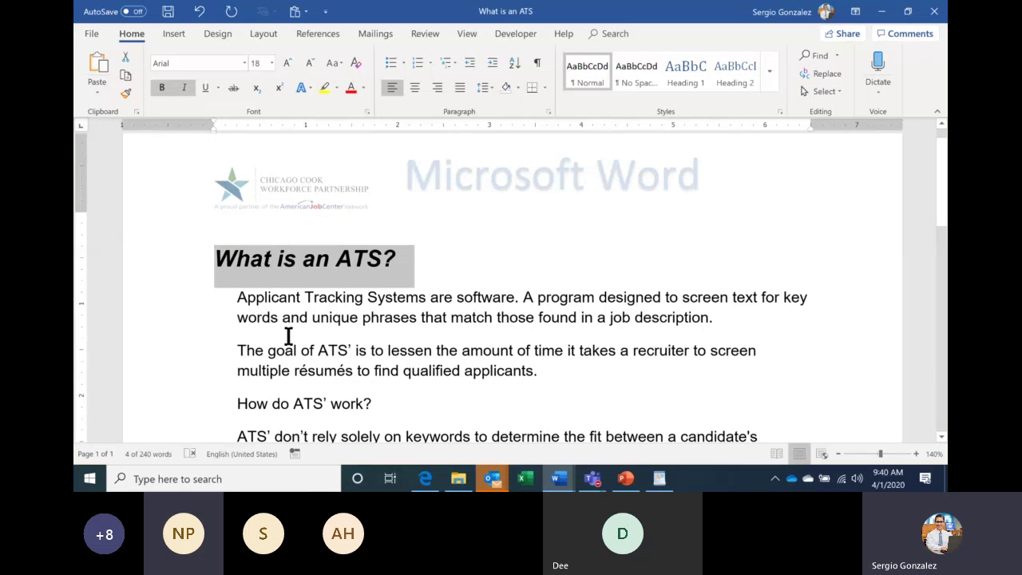
left_click(414, 88)
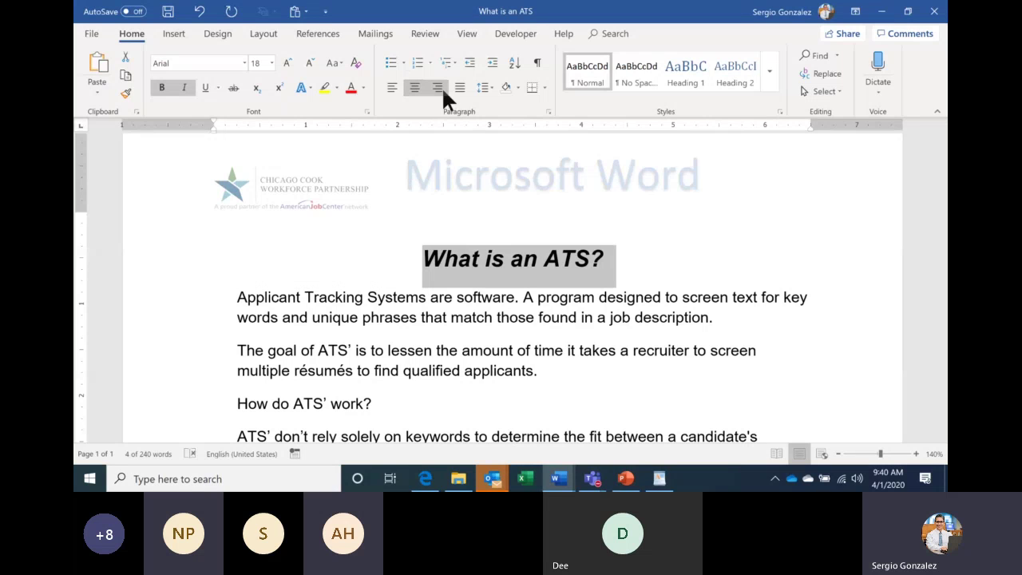
left_click(437, 87)
left_click(415, 88)
left_click(392, 88)
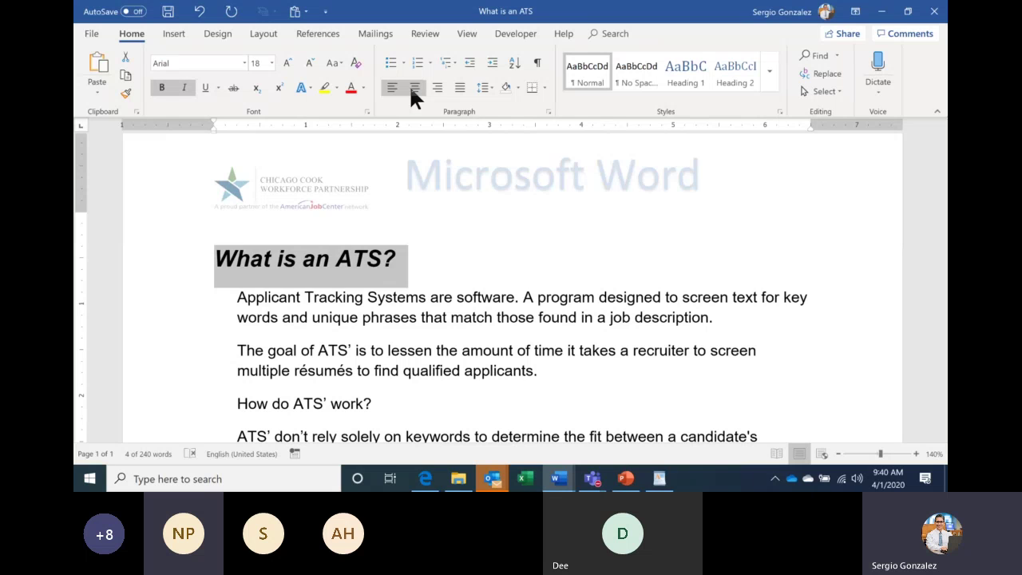
left_click(414, 88)
left_click(438, 88)
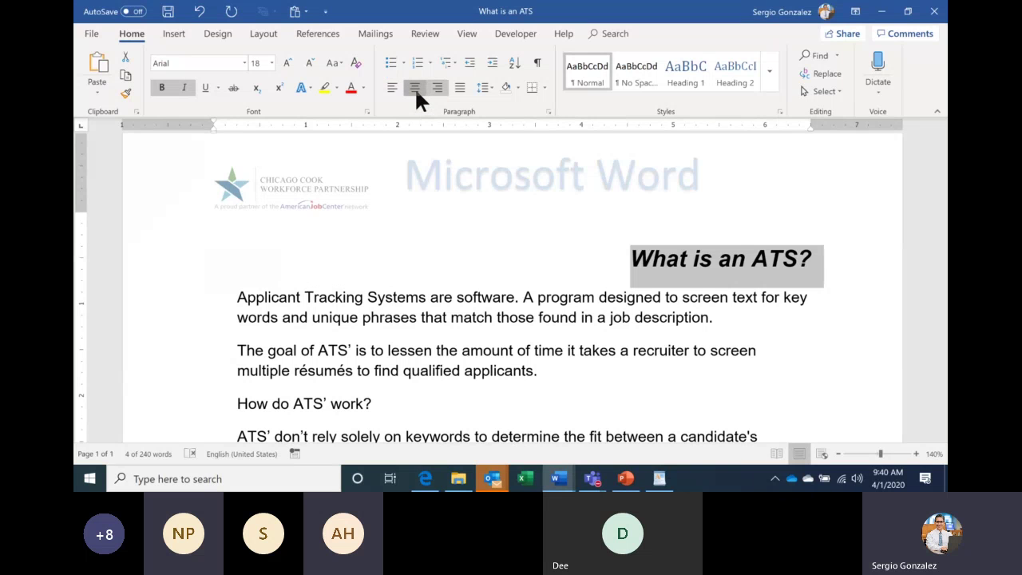
left_click(414, 88)
left_click(392, 88)
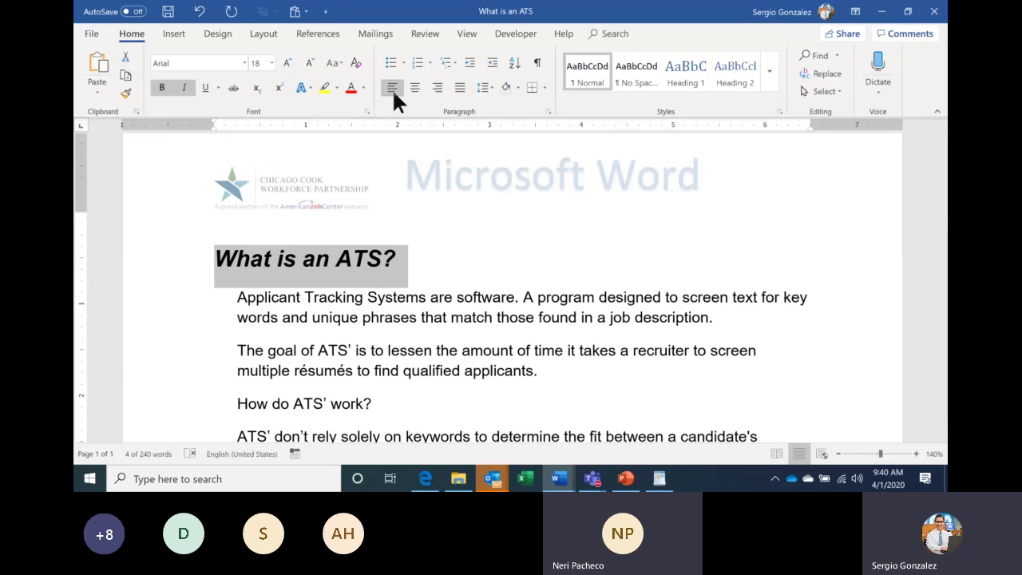
left_click(626, 479)
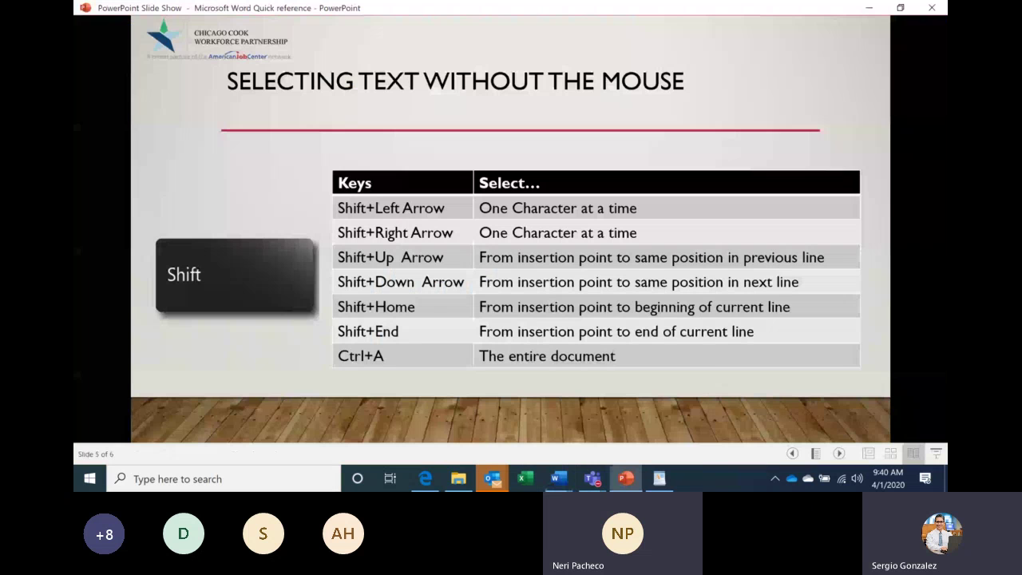
Advance the slide show to slide 6, 'Basic Format'.
key("Right")
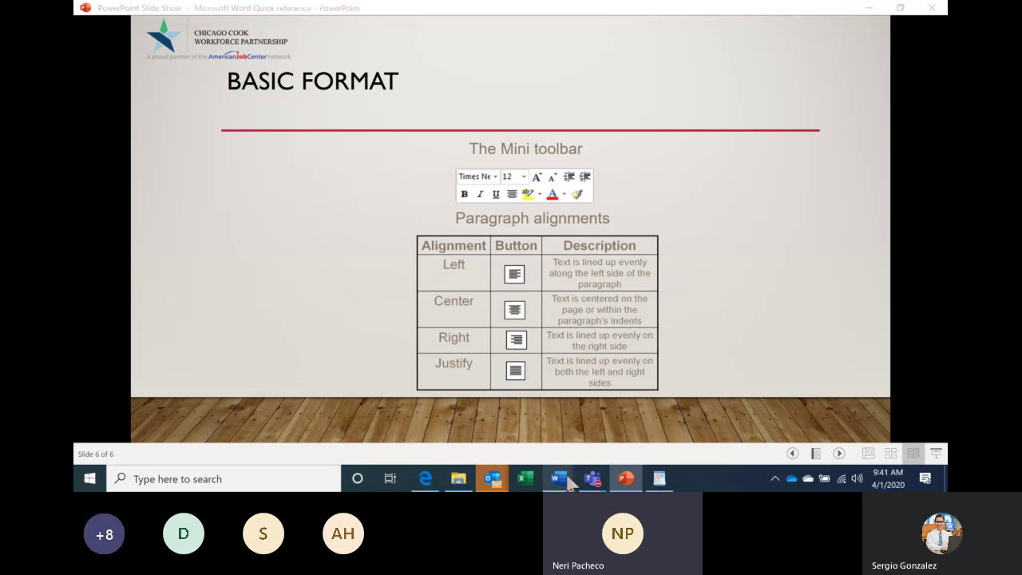
Add 'CTRL+L=LEFT ALIG.' and 'CTRL+E=CENTER ALIG.' lines below the underline shortcut in Document16.
mouse_move(569, 483)
left_click(503, 433)
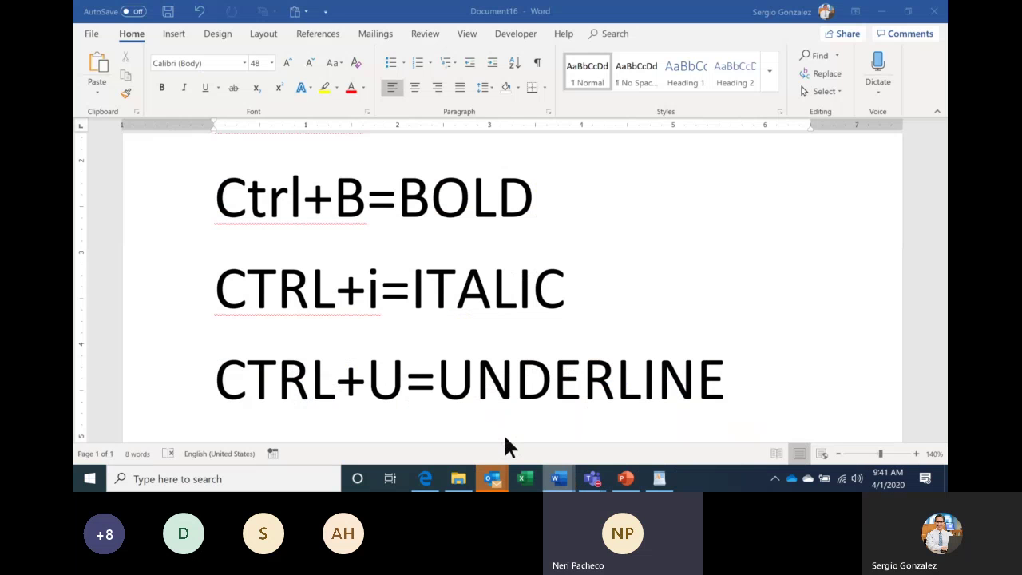
scroll(538, 399, "down", 1)
key("Return")
type("CTRL")
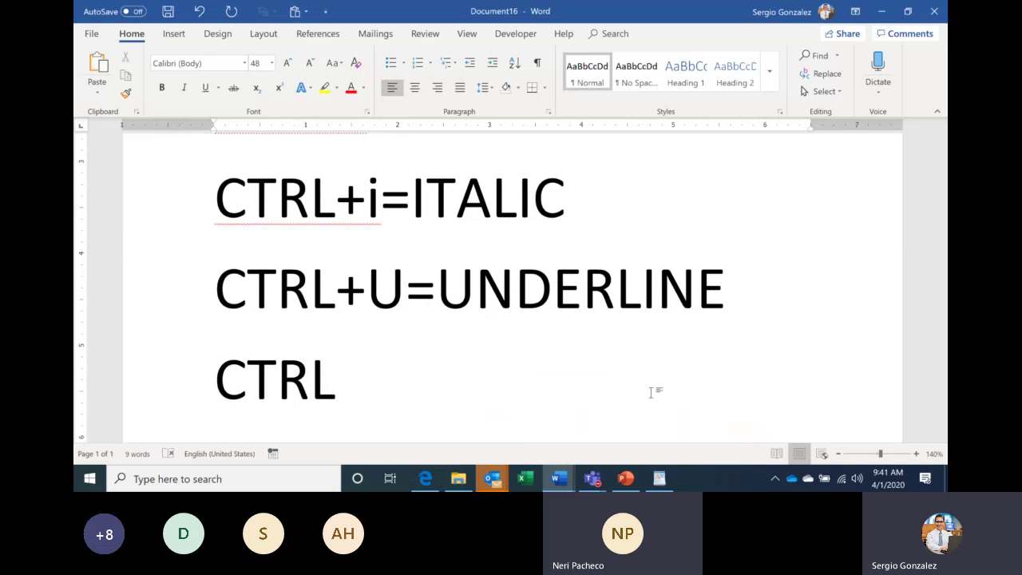
type("+L")
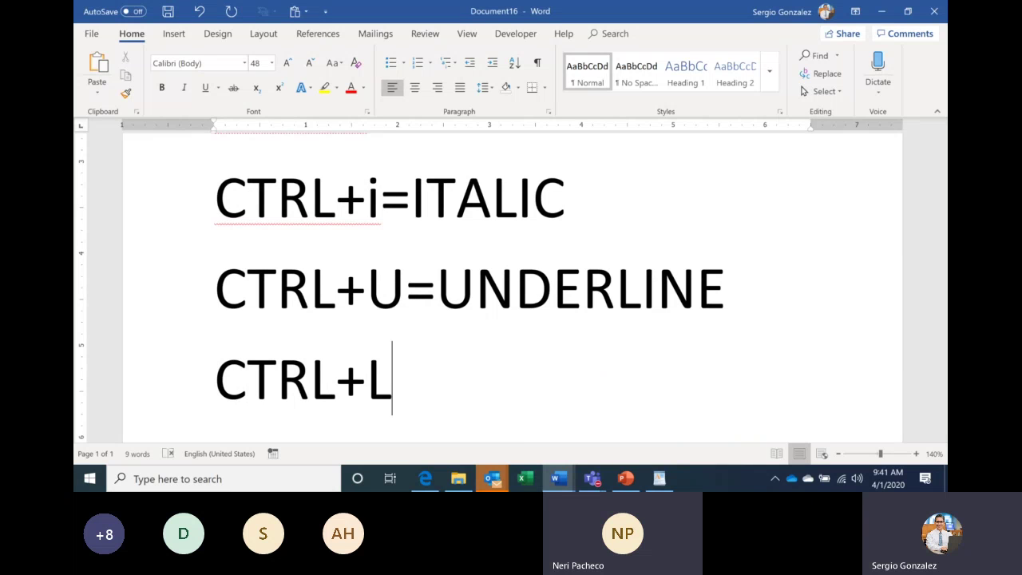
type("=LEF")
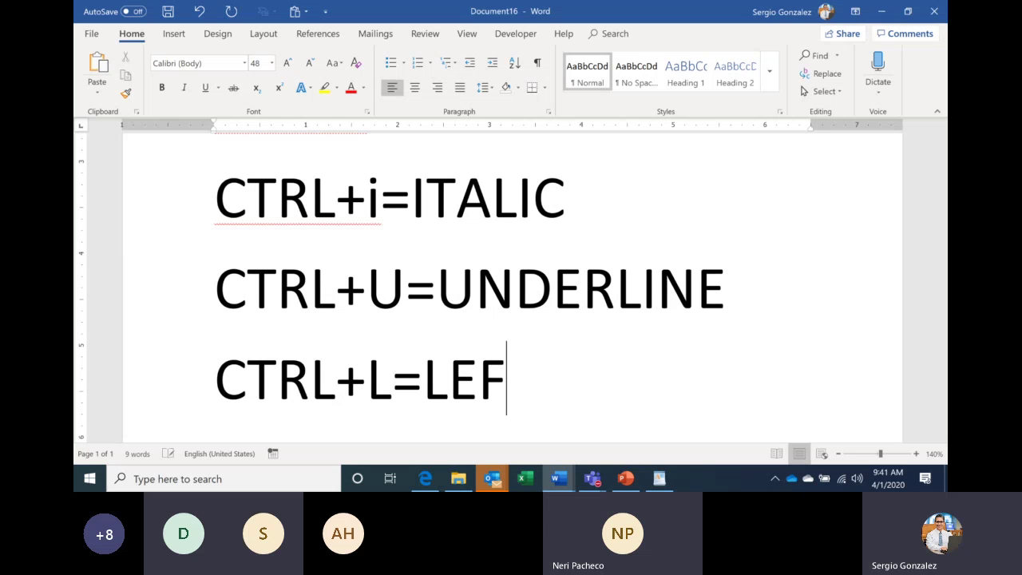
type("T ")
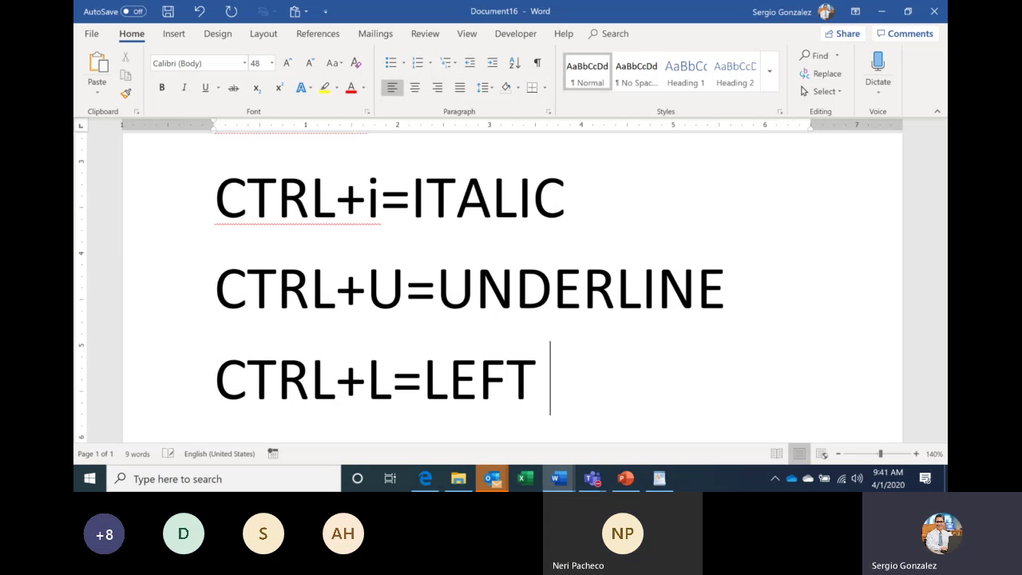
type("ALIG")
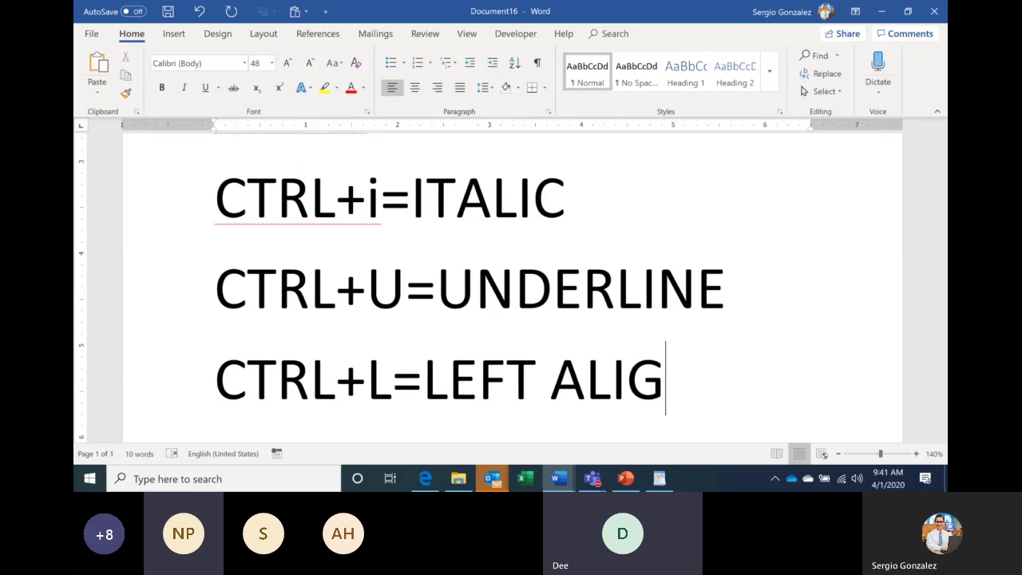
type(".")
key("Return")
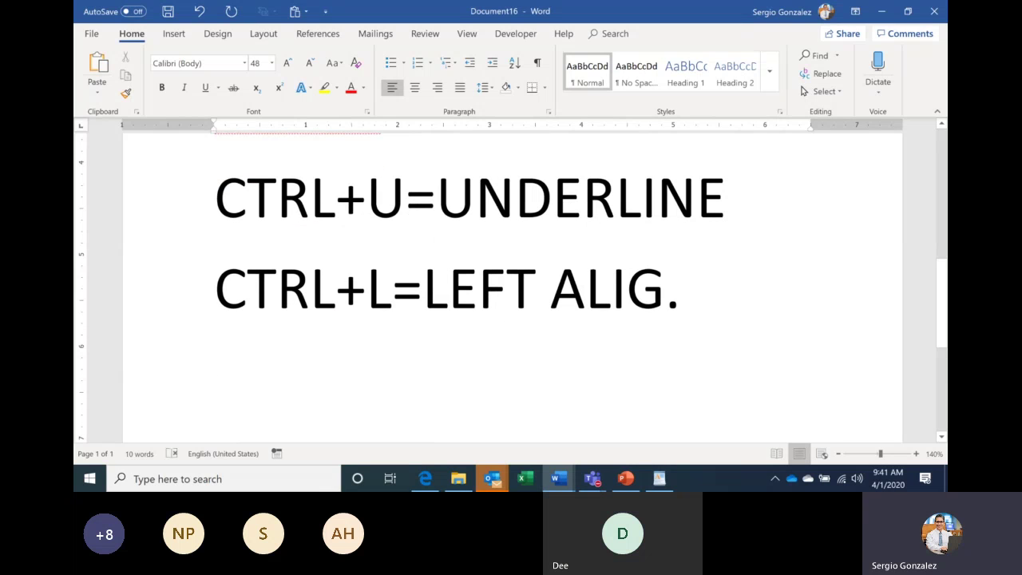
type("CTRL")
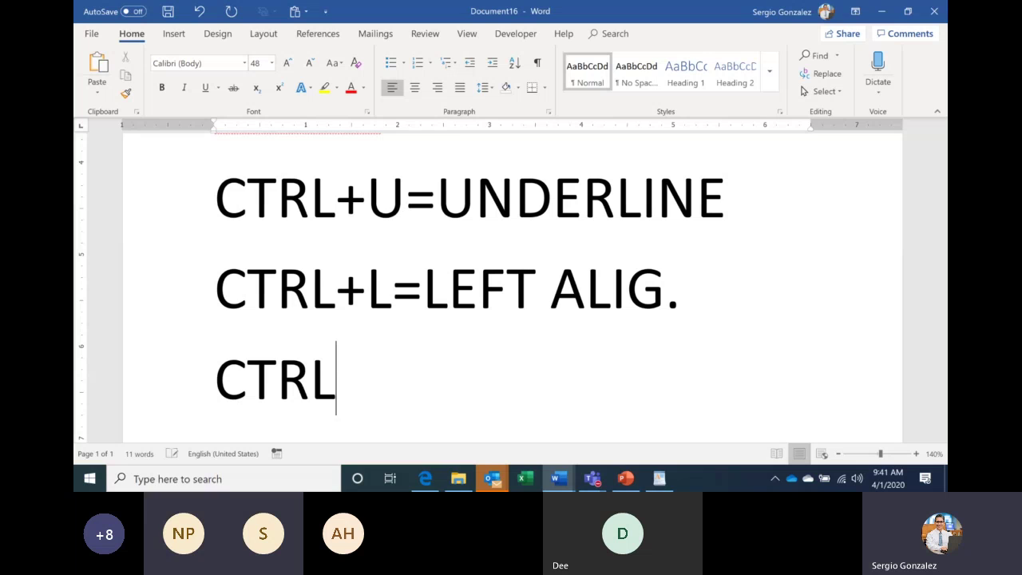
type("+")
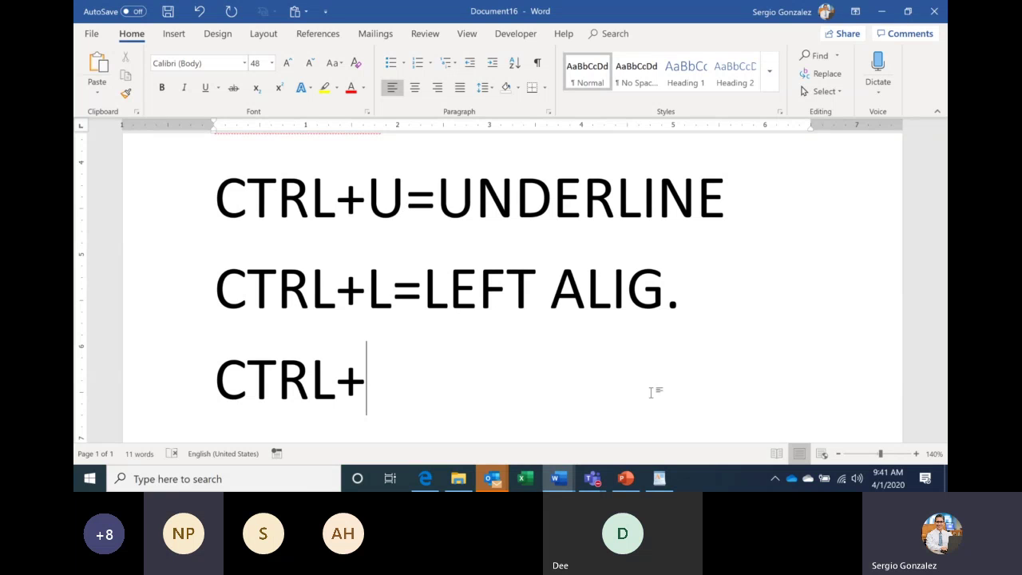
type("E")
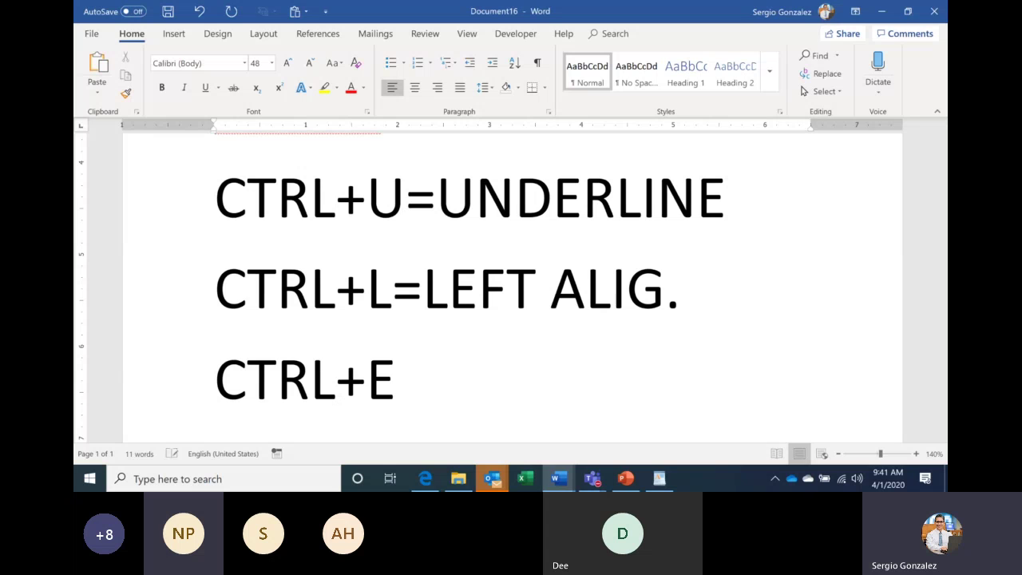
type("=")
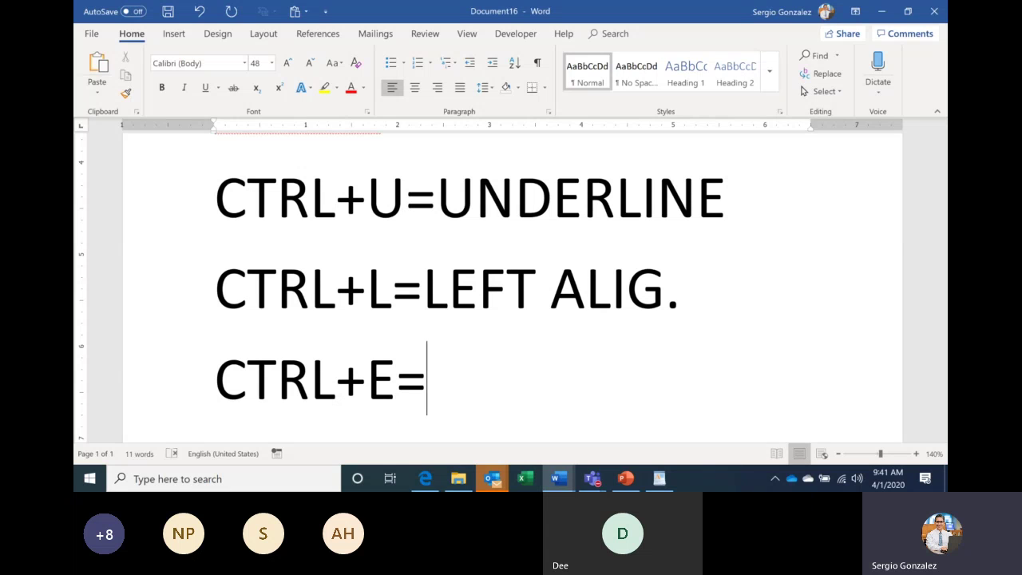
type("CENTE")
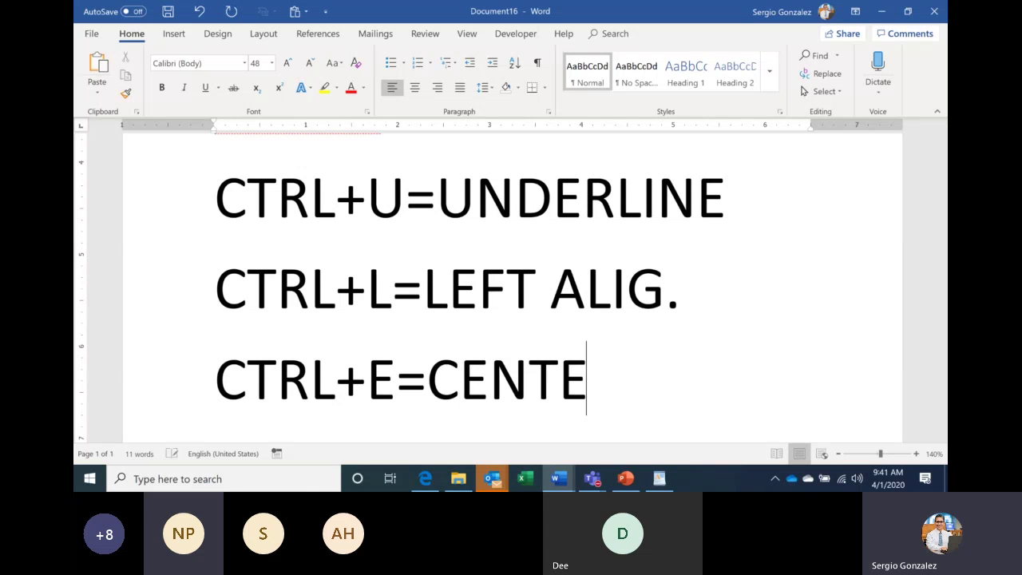
type("R ALIG.")
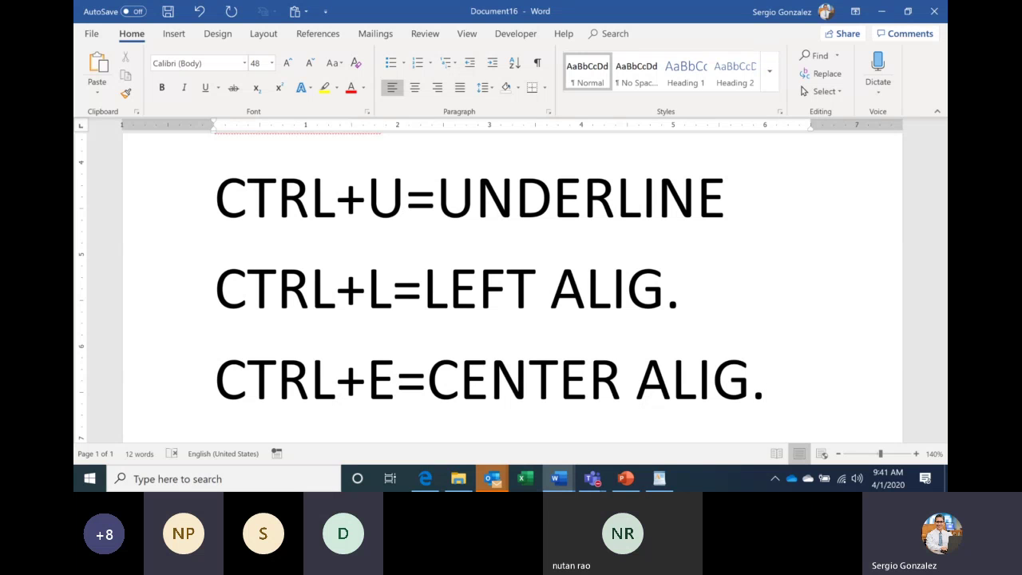
Add 'CTRL+R=RIGHT' and 'CTRL+J=JUSTIFY' lines, correcting a stray L.
key("Return")
type("CTRL")
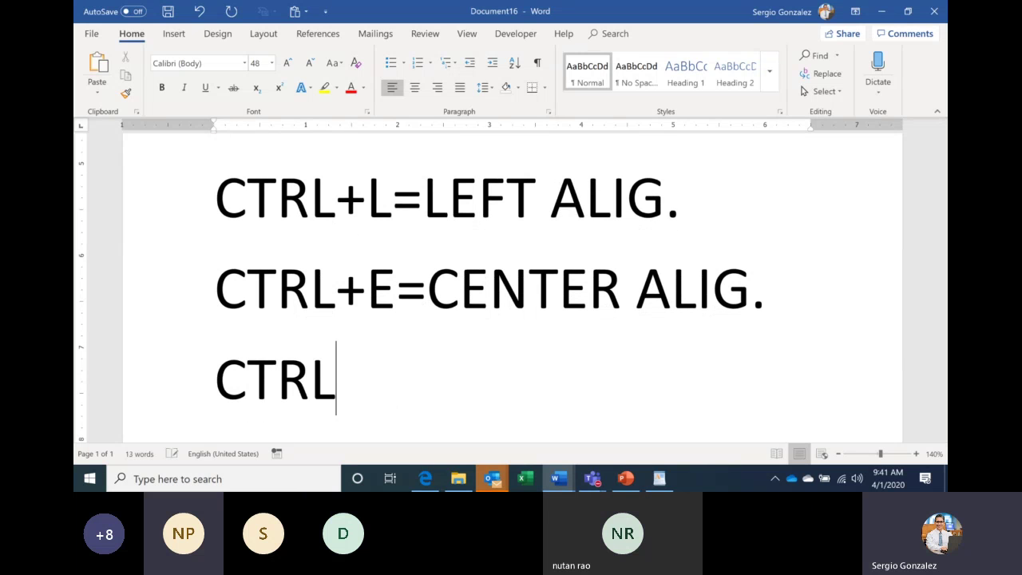
type("+R=")
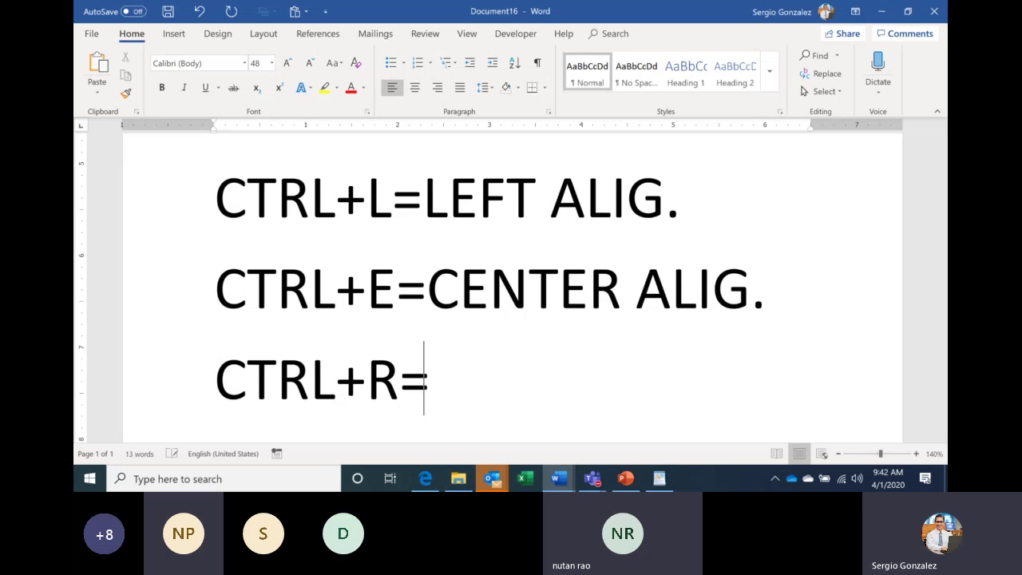
type("RIGHT")
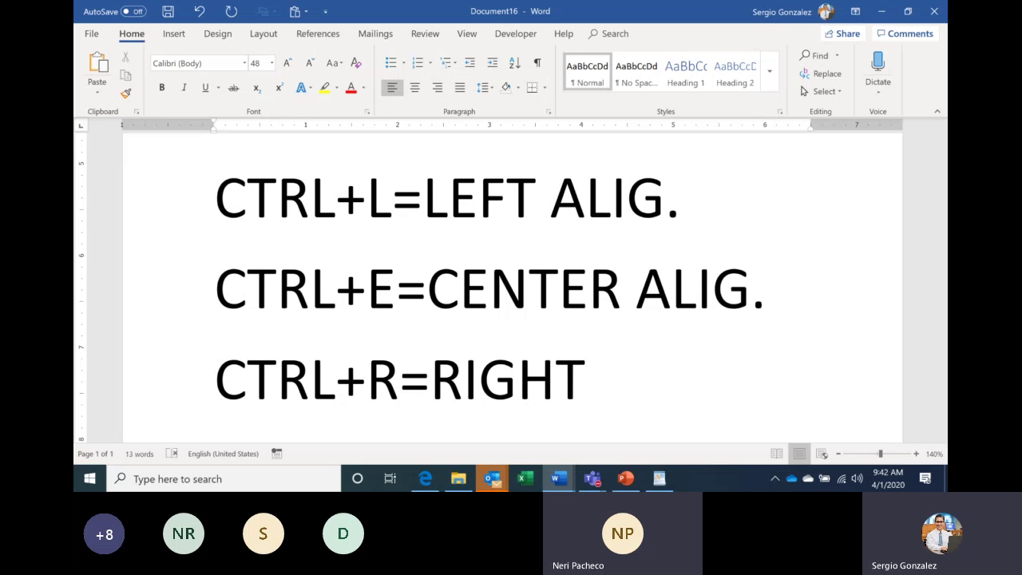
key("Return")
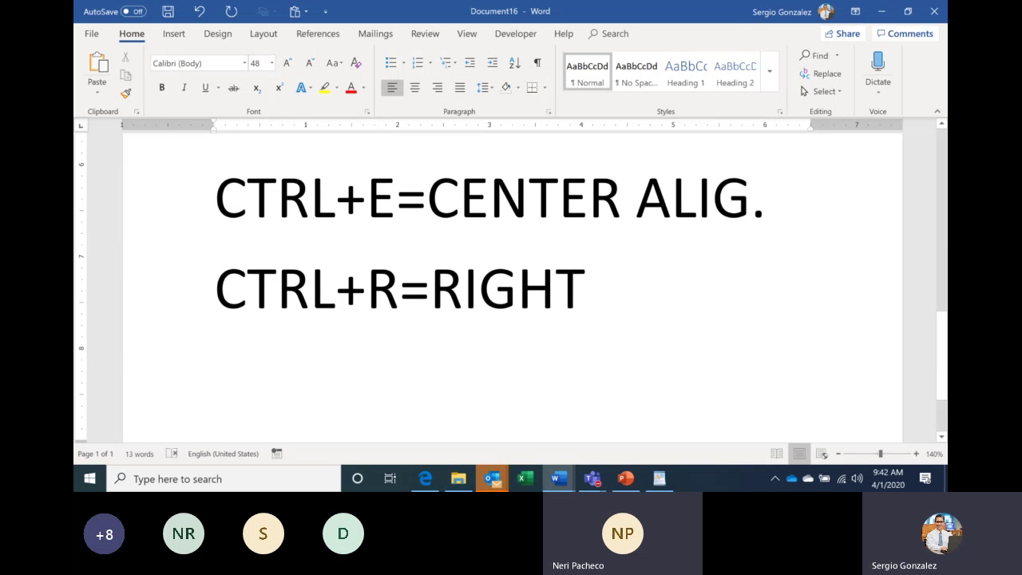
type("CTRL+J")
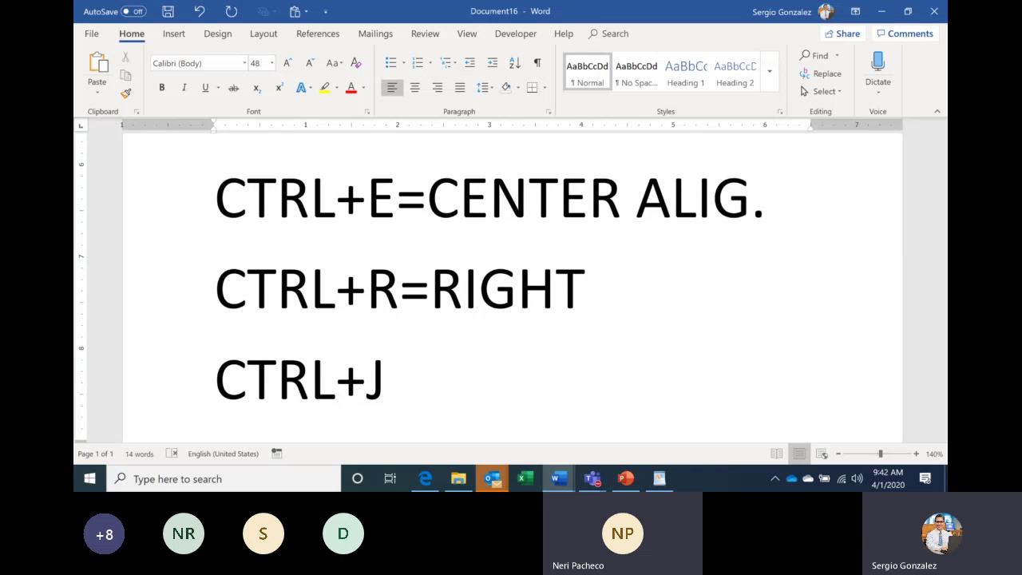
type("=L")
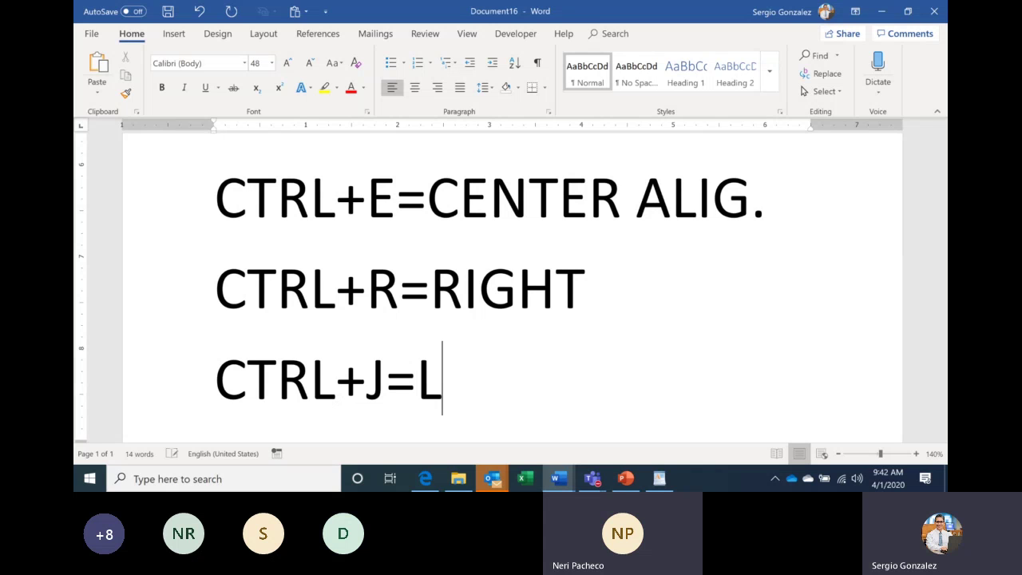
key("BackSpace")
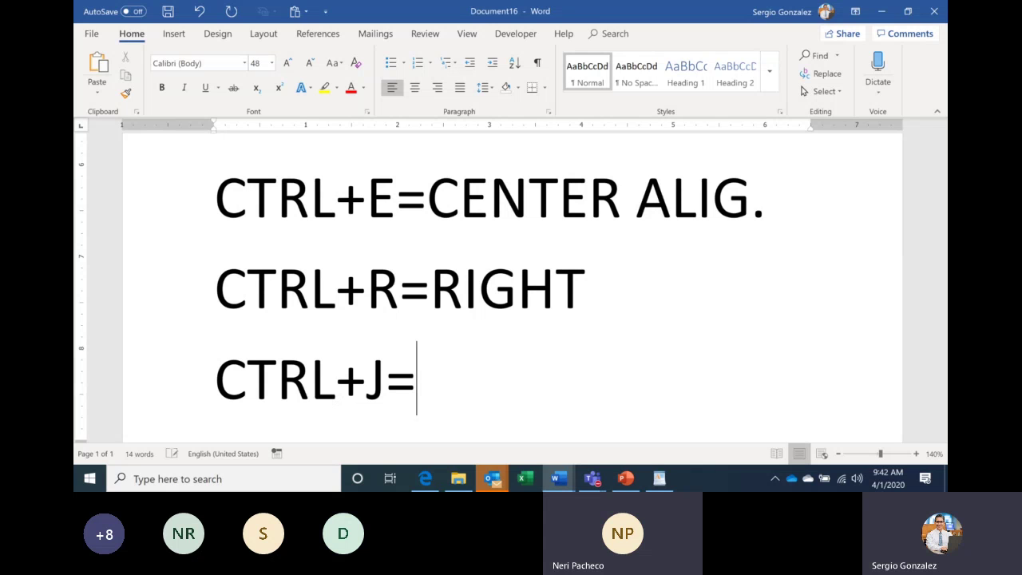
type("JUSTIFY")
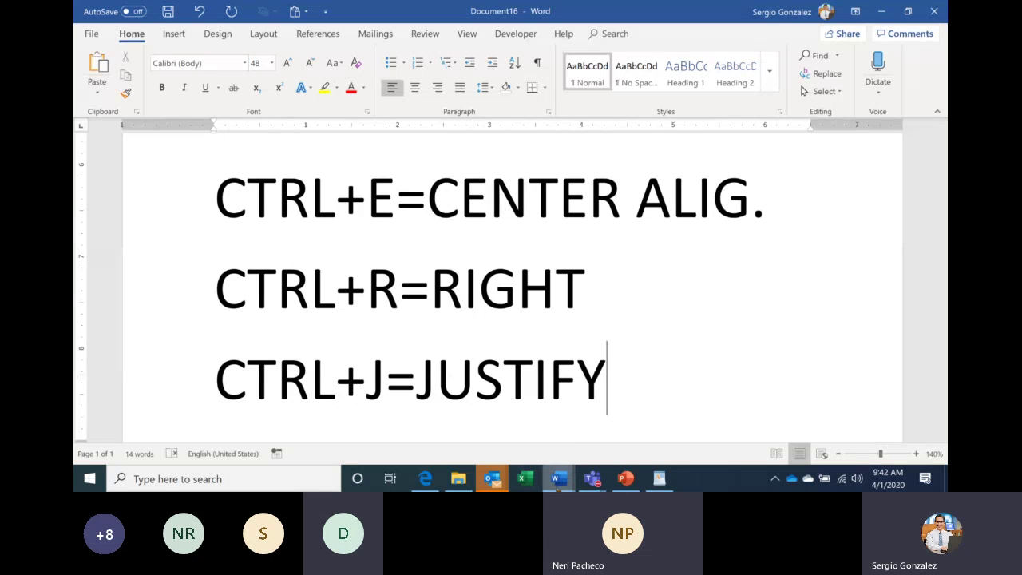
Try centering and right-aligning the 'What is an ATS?' heading, leaving it left-aligned.
mouse_move(562, 481)
left_click(374, 421)
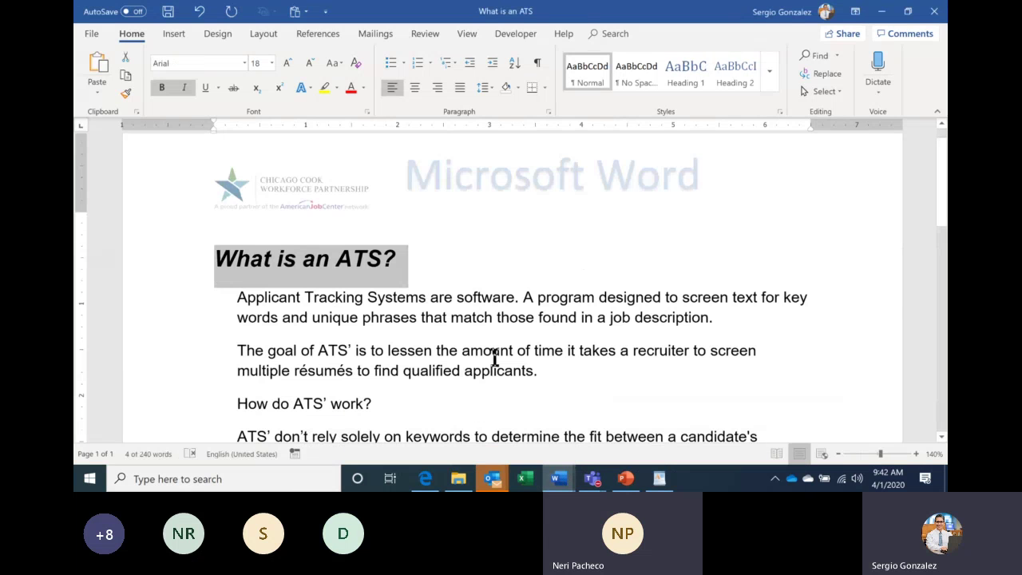
left_click(411, 87)
left_click(433, 89)
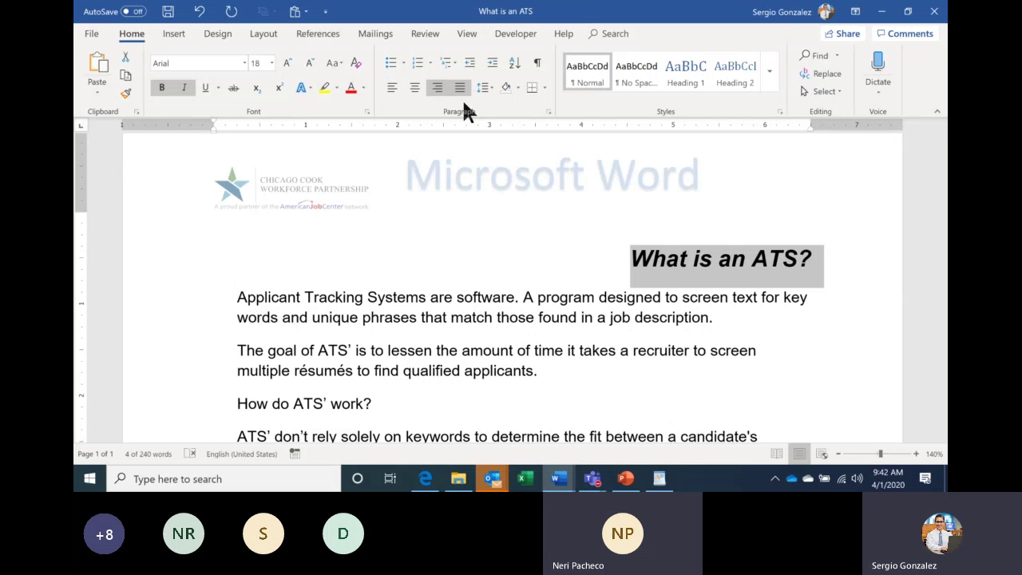
left_click(392, 86)
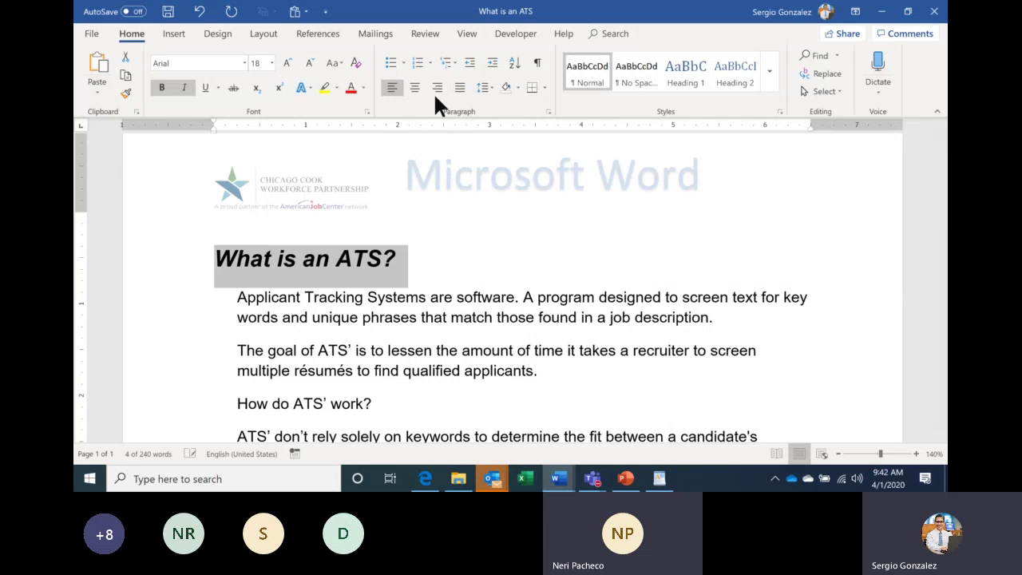
Paste the first paragraph's text a second time right after 'description.'.
scroll(446, 190, "down", 3)
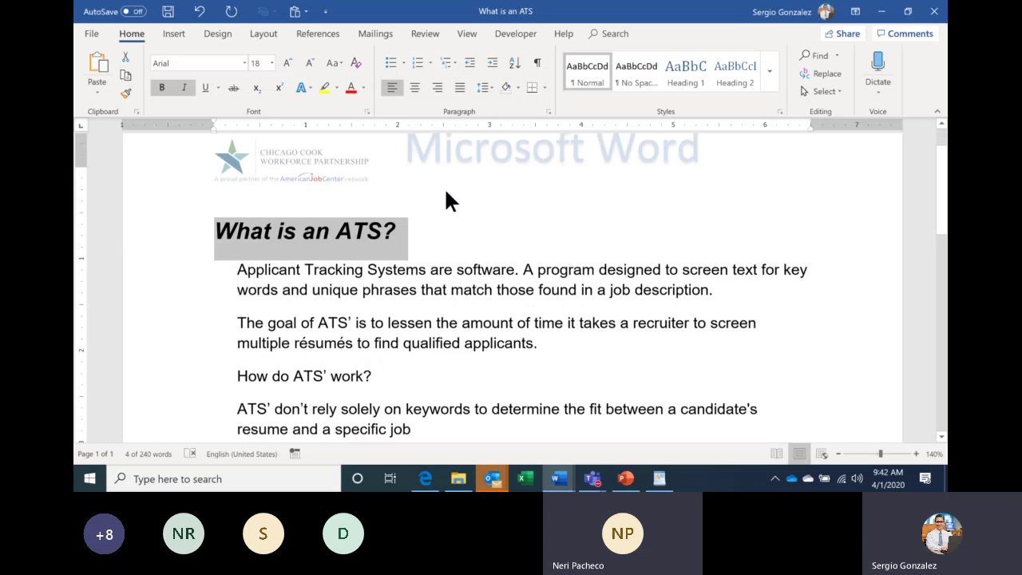
scroll(445, 198, "down", 6)
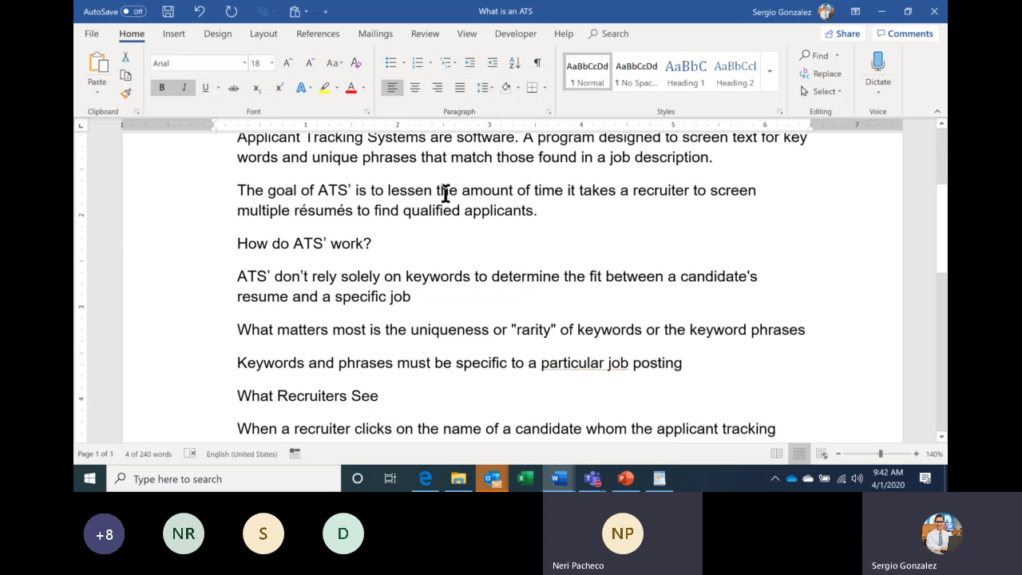
scroll(440, 198, "up", 8)
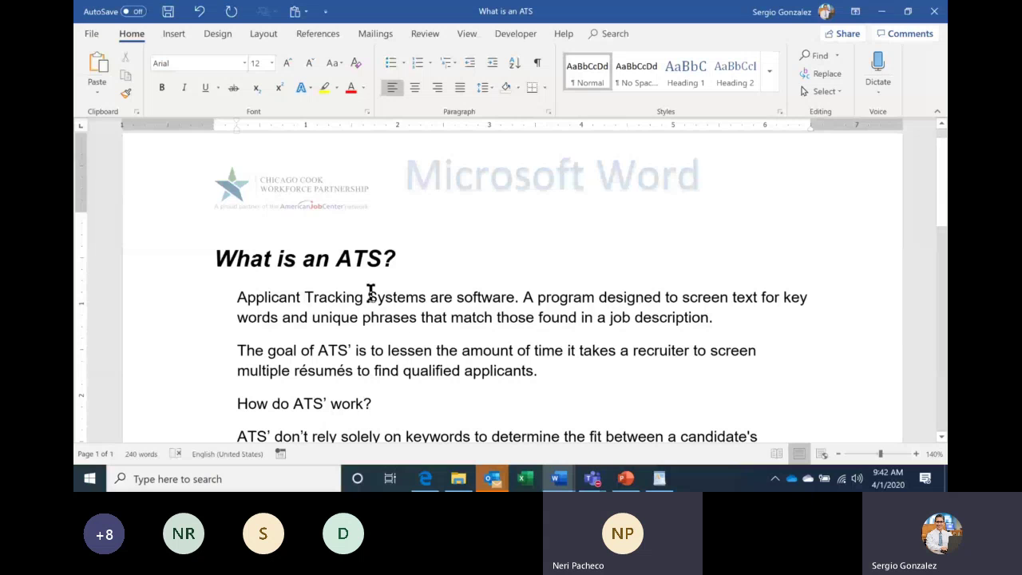
left_click_drag(234, 297, 703, 320)
key("ctrl+c")
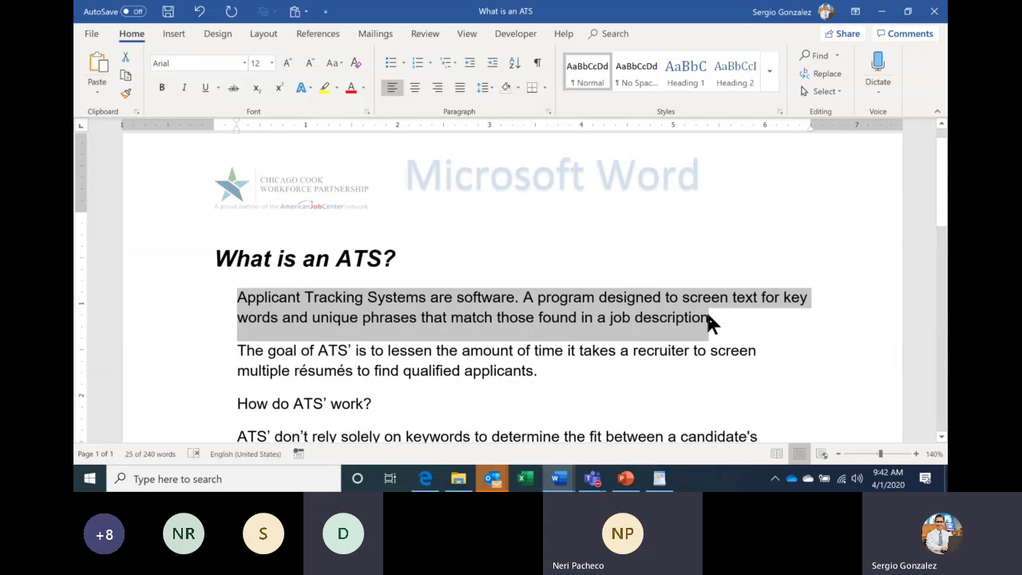
left_click(721, 328)
key("ctrl+v")
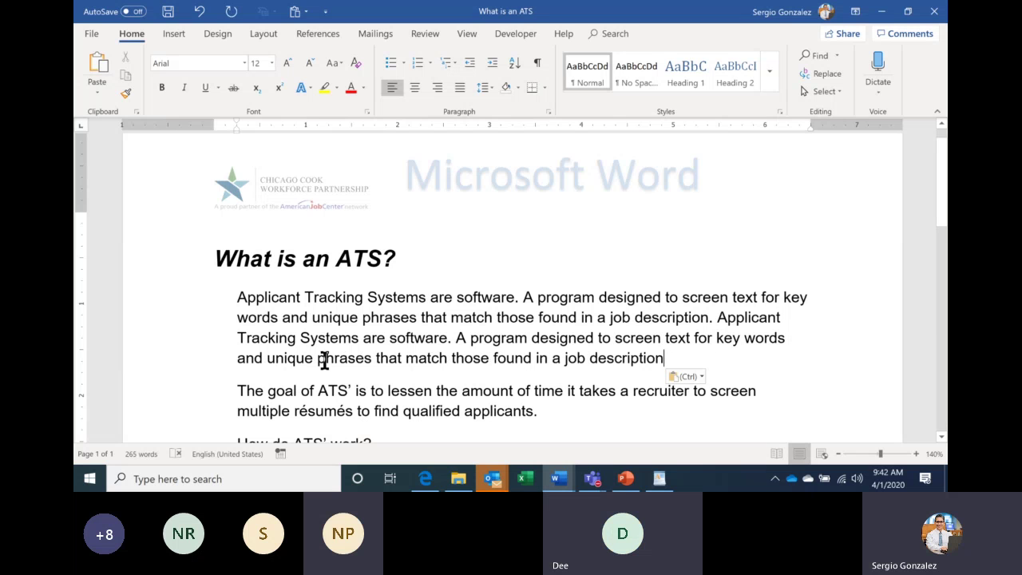
Reselect the whole four-line first paragraph.
left_click(256, 300)
triple_click(260, 310)
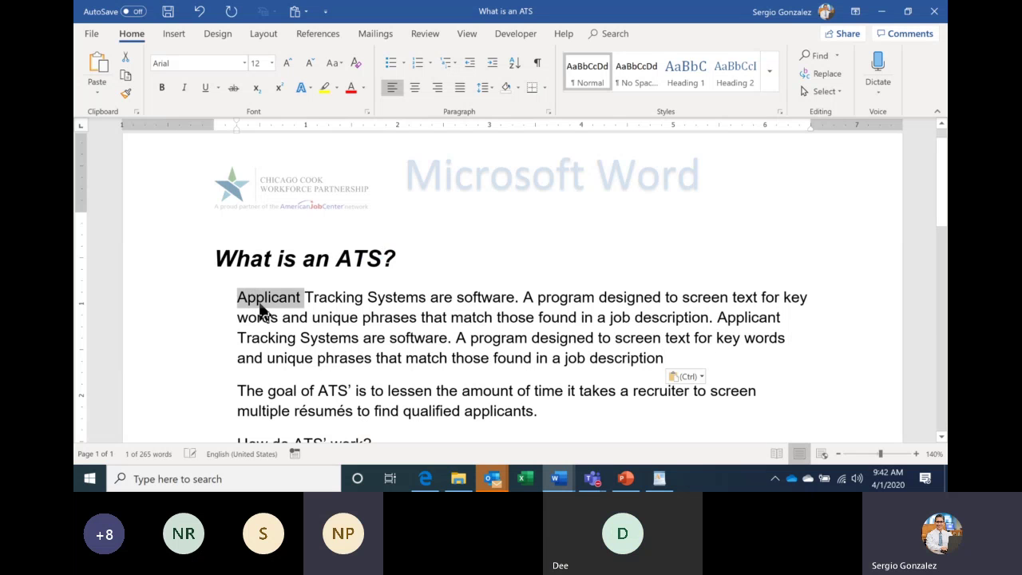
double_click(261, 310)
left_click(258, 305)
triple_click(260, 306)
double_click(262, 302)
left_click_drag(168, 300, 167, 359)
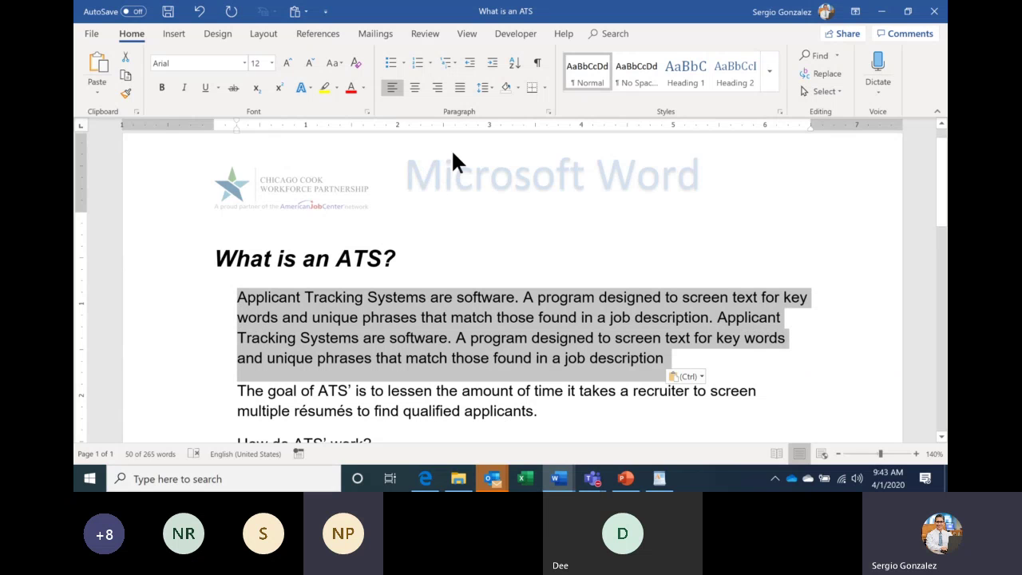
Justify the lengthened first paragraph after briefly comparing it with left alignment.
left_click(460, 87)
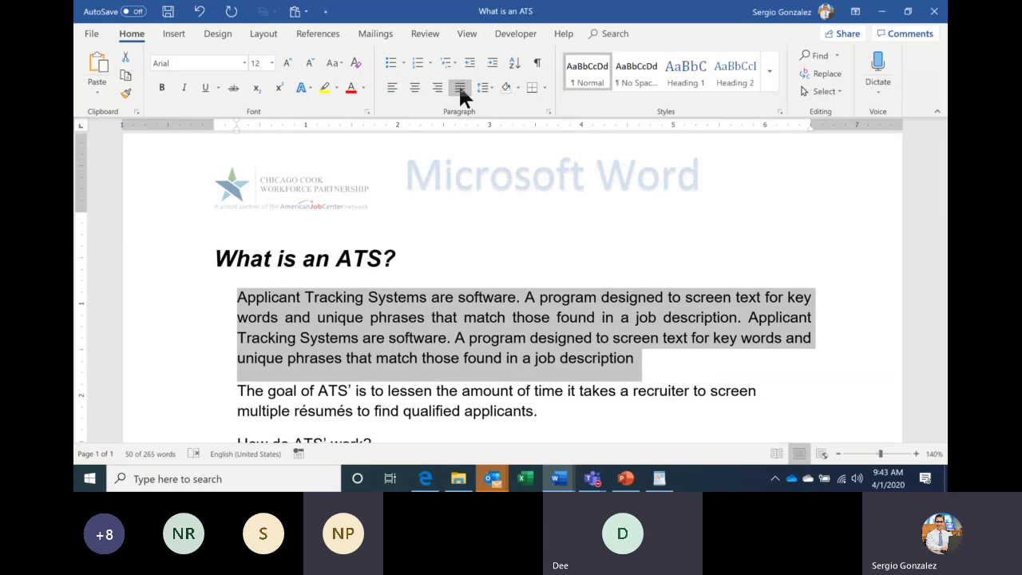
left_click(391, 90)
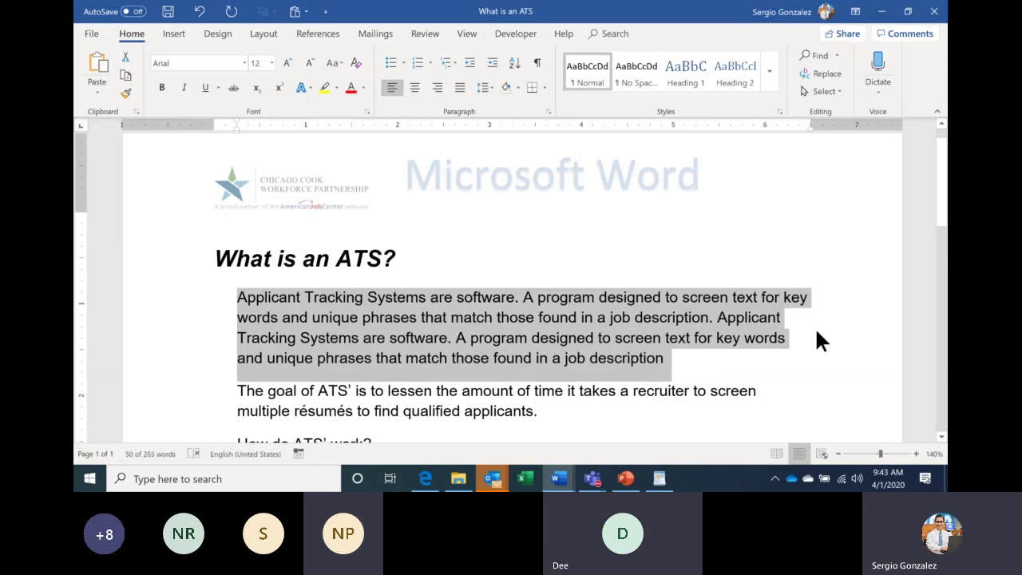
left_click(463, 88)
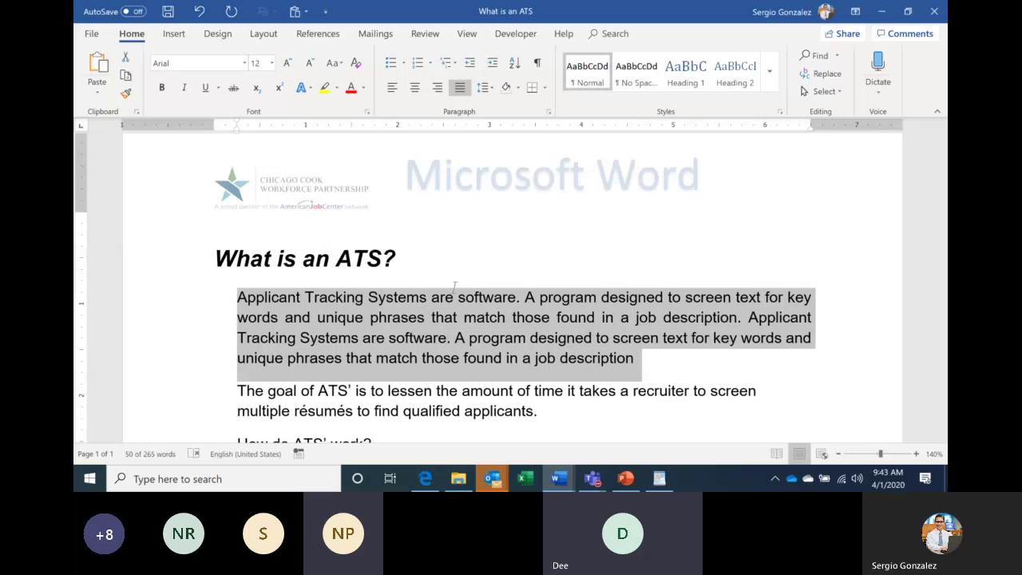
left_click(560, 476)
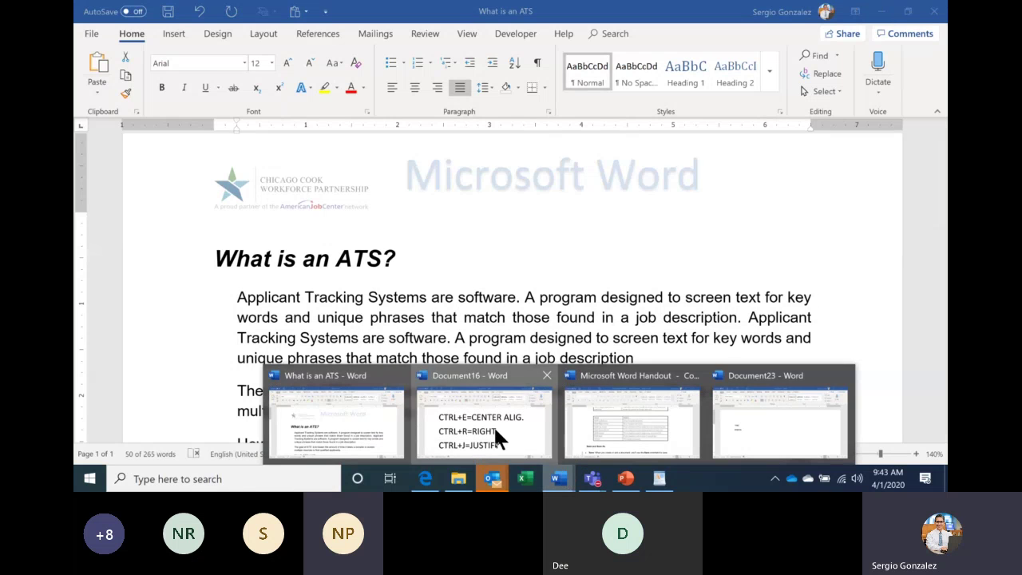
Glance over the Document16 shortcut list, then return to the 'What is an ATS' document.
left_click(494, 424)
scroll(401, 222, "up", 2)
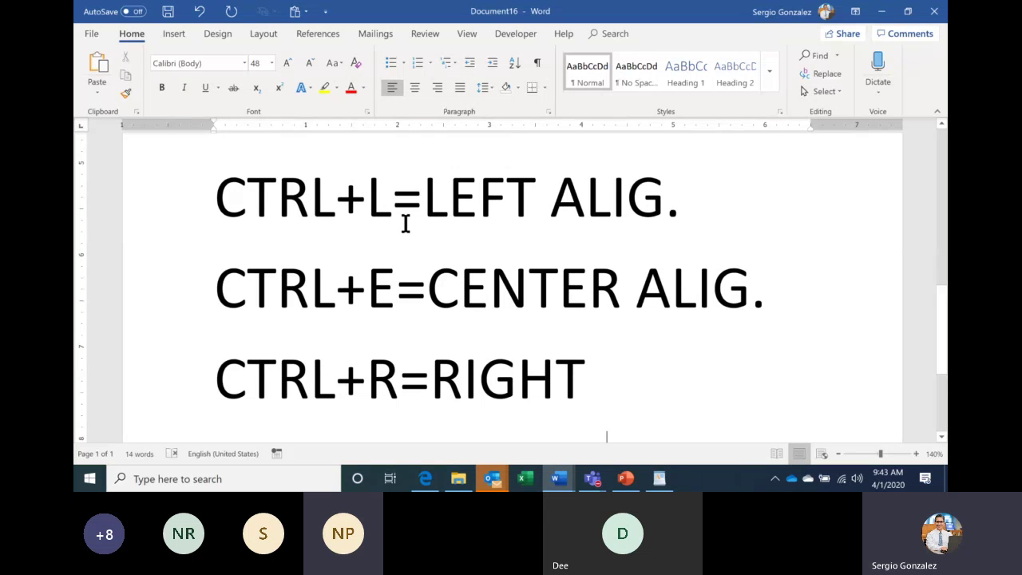
scroll(405, 224, "down", 1)
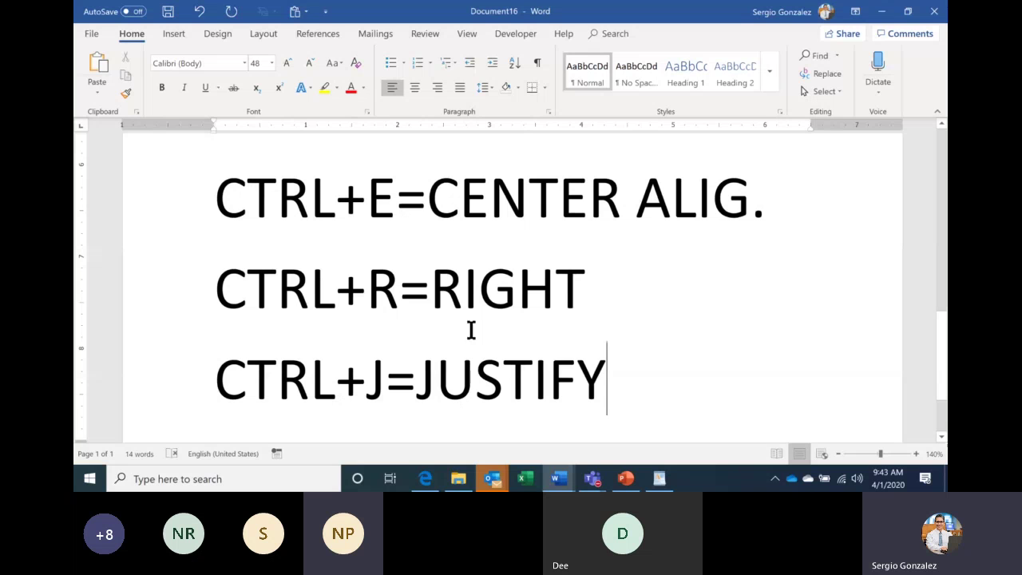
left_click(557, 479)
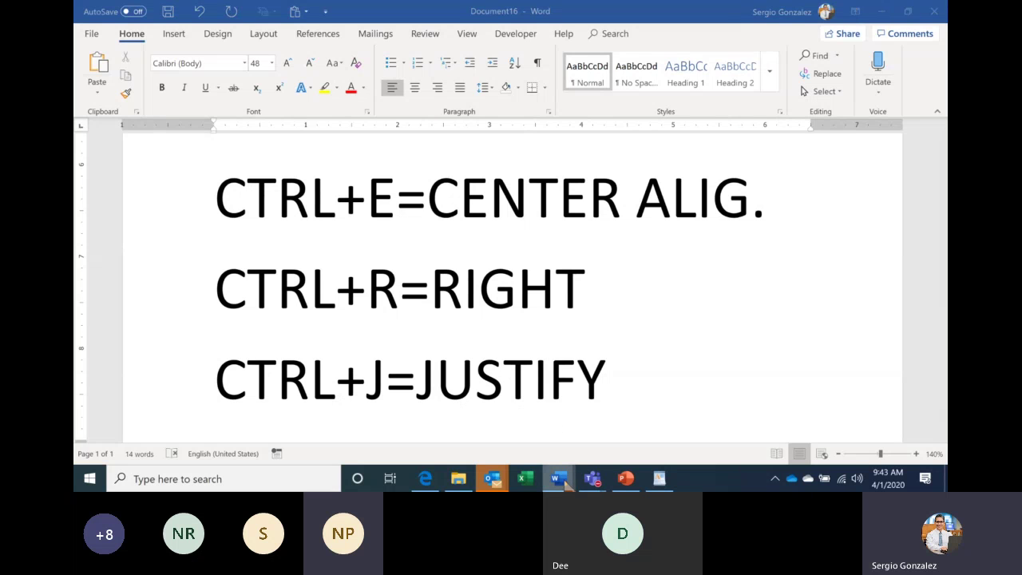
left_click(388, 418)
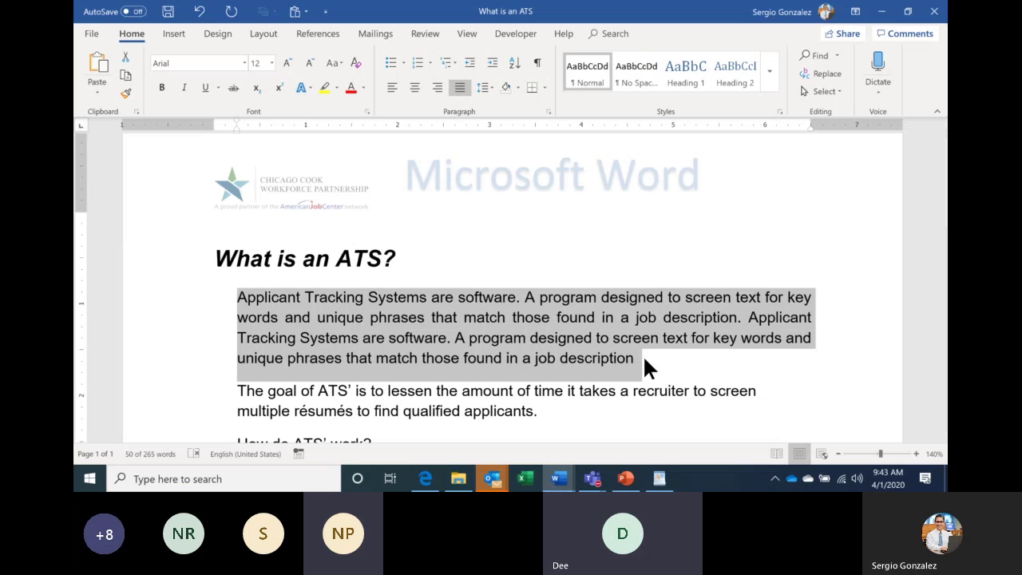
Center the 'What is an ATS?' title using Ctrl+E, after toggling with left alignment.
left_click_drag(316, 254, 319, 261)
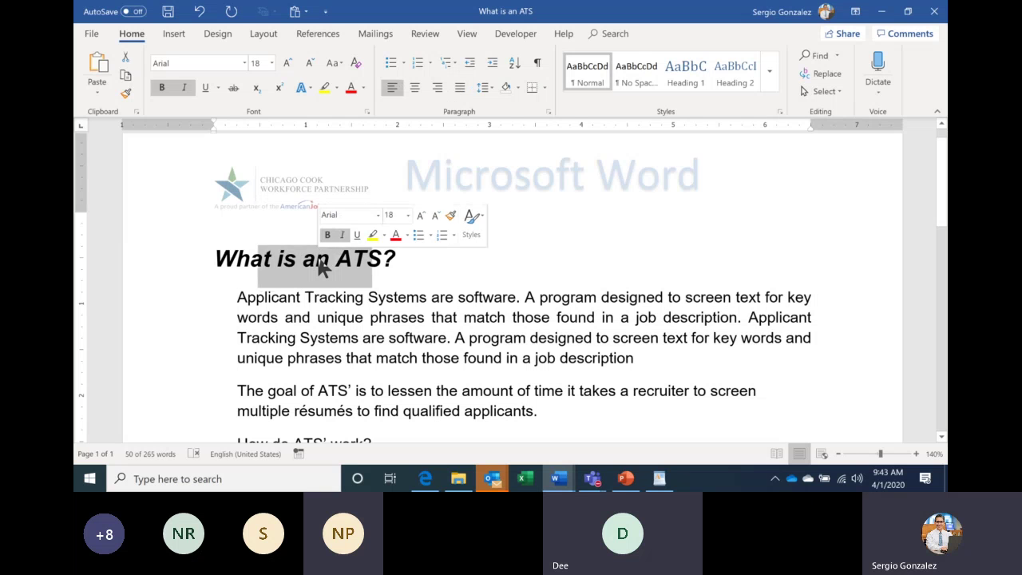
triple_click(320, 260)
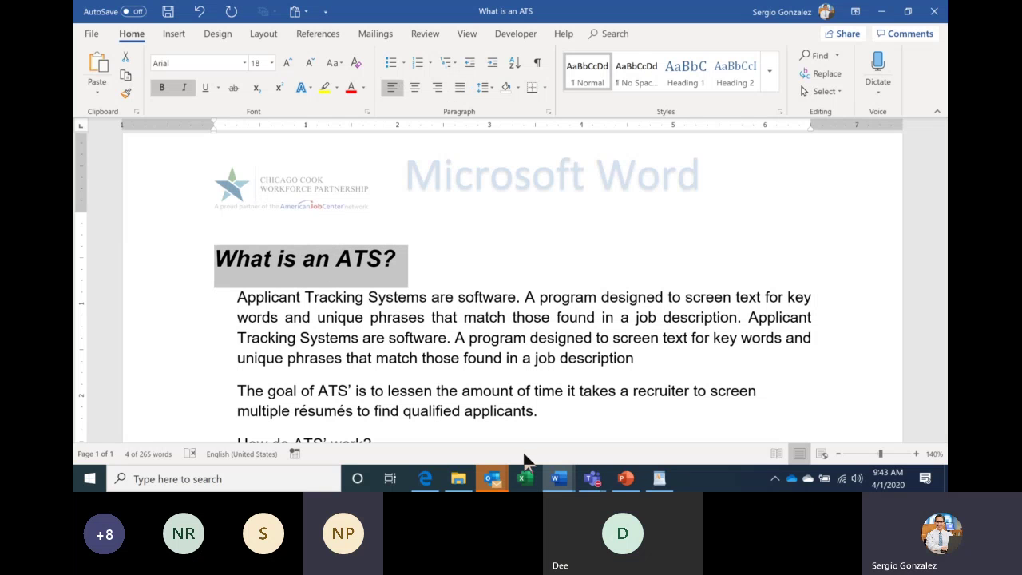
key("ctrl+e")
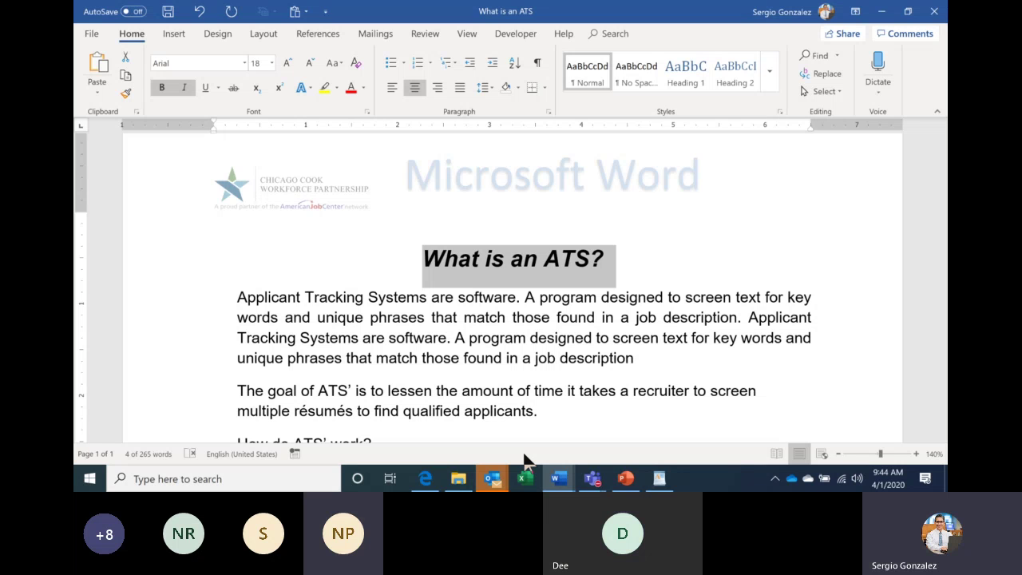
key("ctrl+l")
key("ctrl+e")
key("ctrl+l")
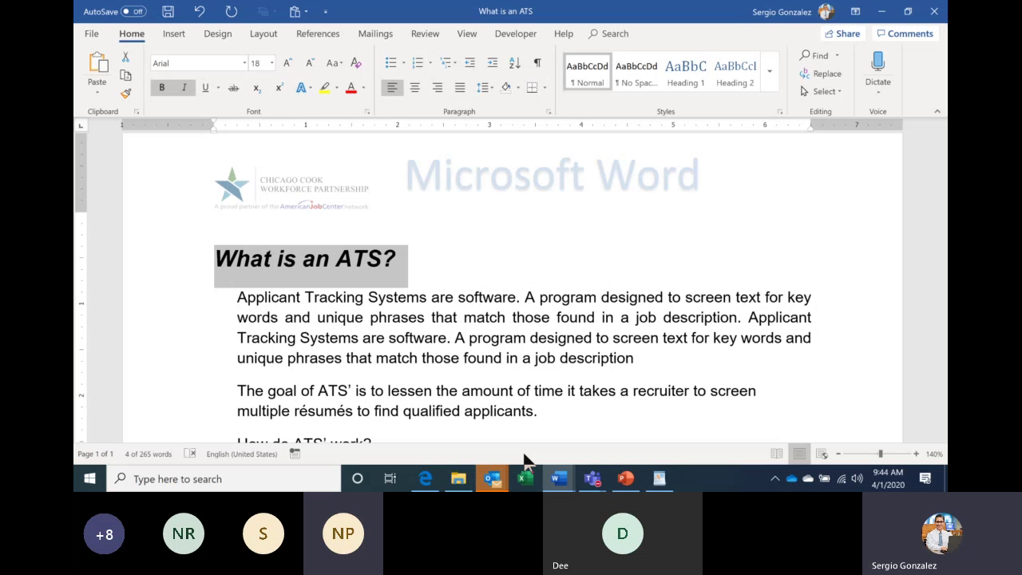
key("ctrl+e")
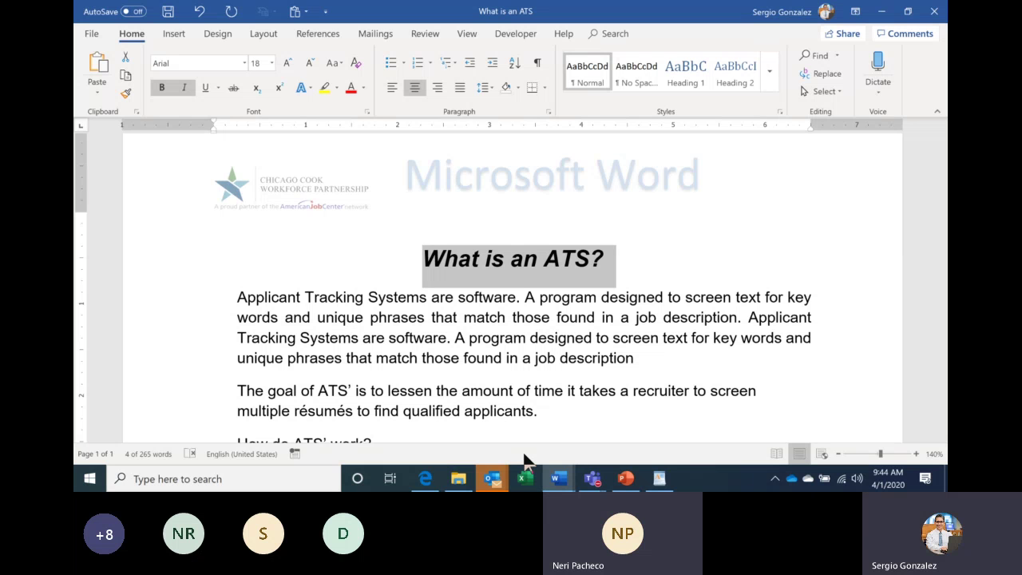
left_click(592, 478)
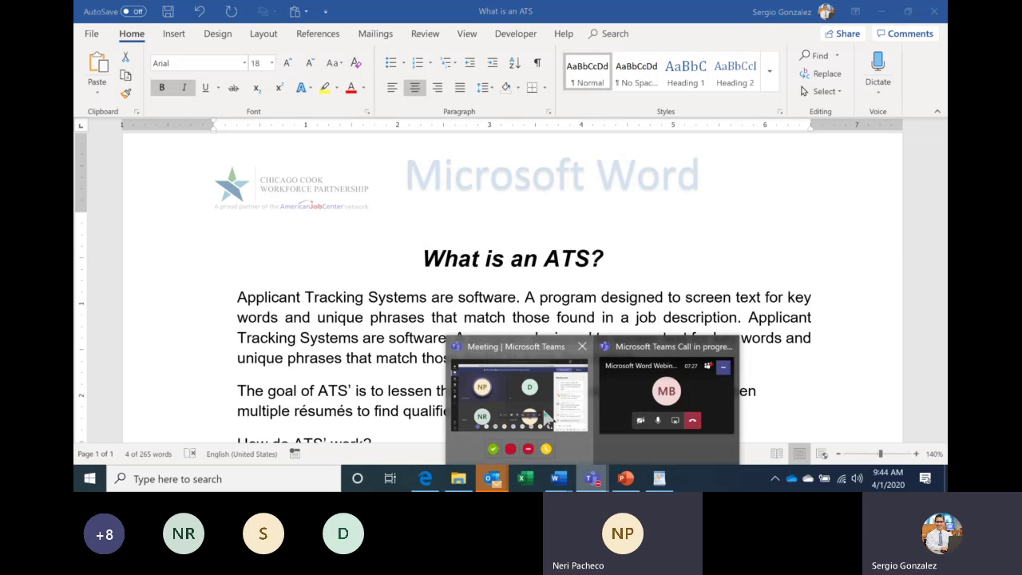
Bring the Teams meeting forward and check its participant list and chat.
left_click(546, 415)
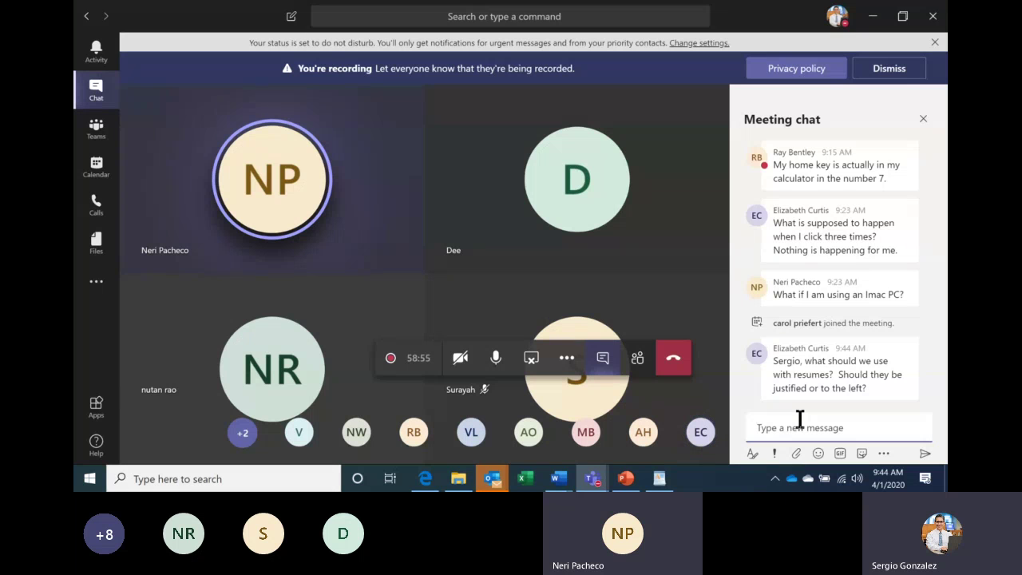
left_click(639, 359)
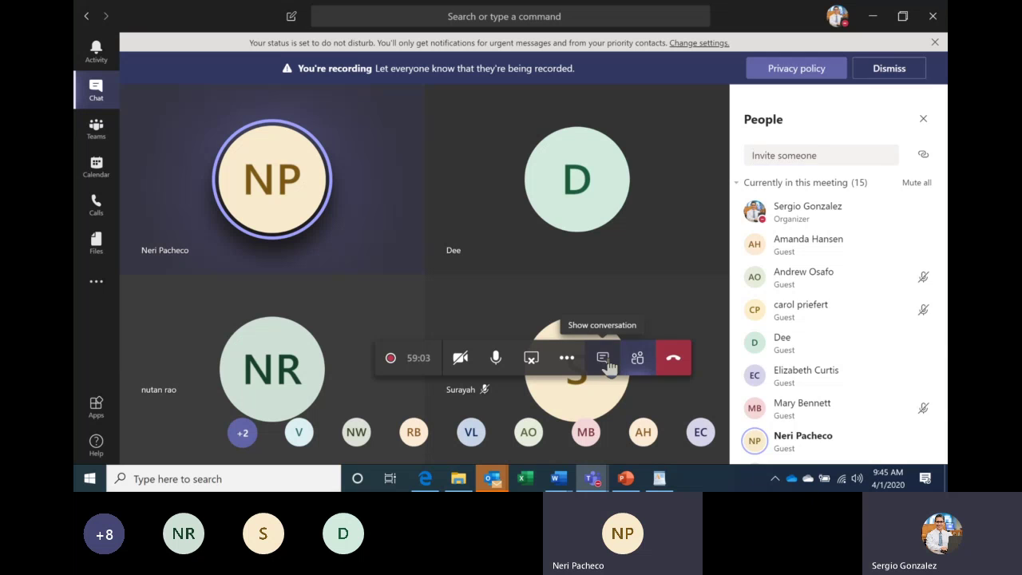
left_click(606, 363)
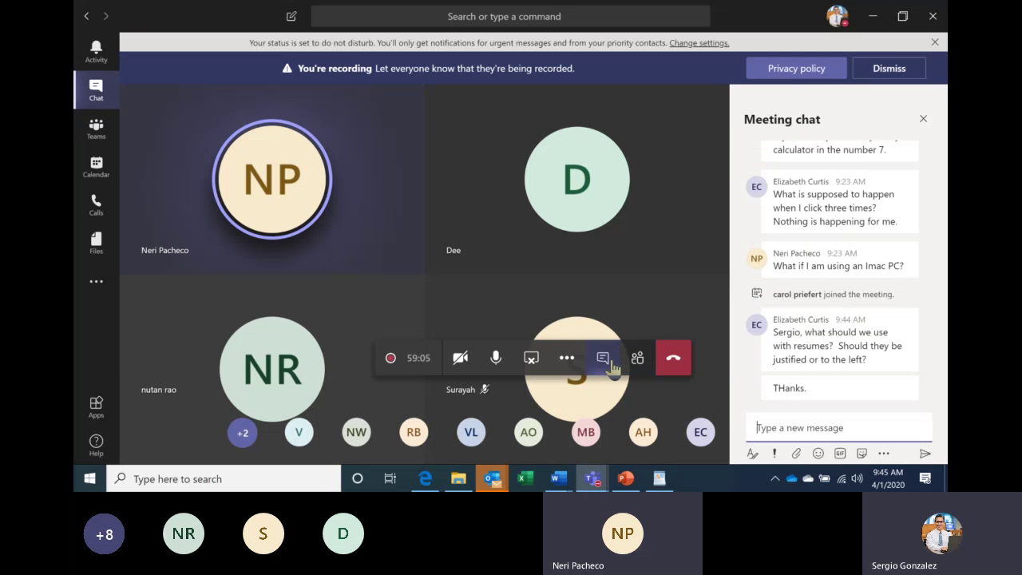
left_click(558, 478)
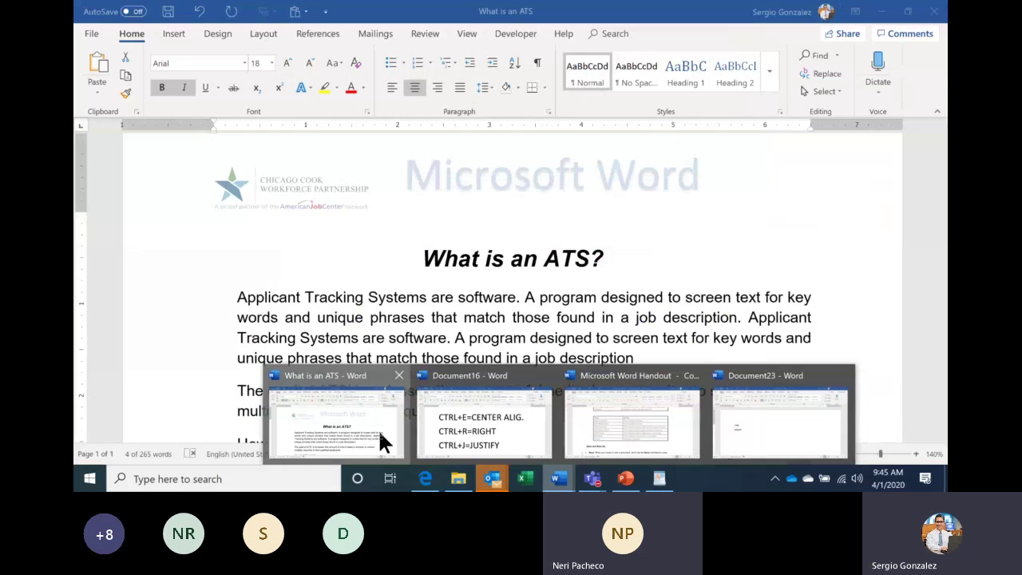
Replace the first paragraph of 'What is an ATS' with the letters 'GF'.
left_click(377, 428)
left_click(540, 320)
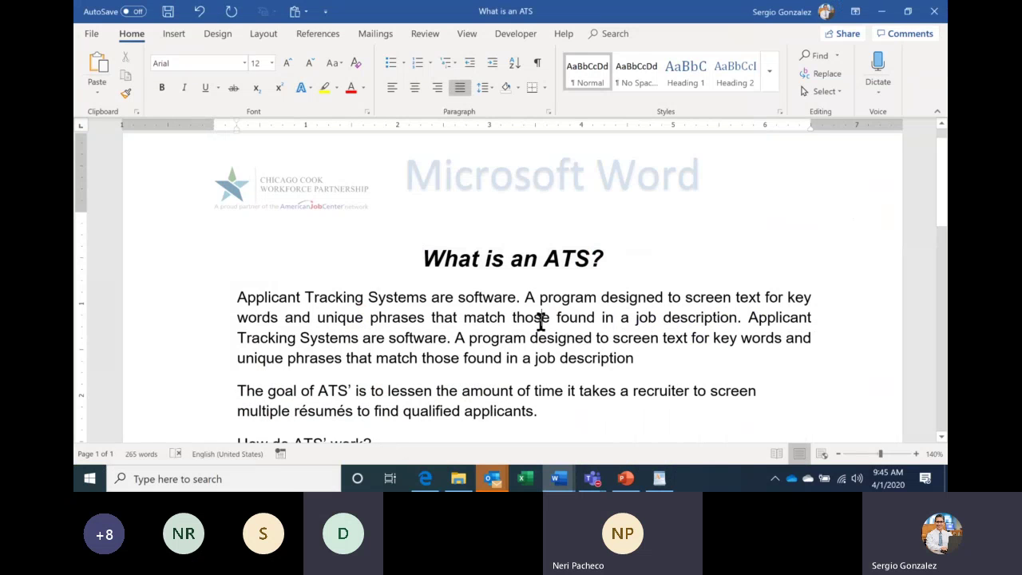
triple_click(256, 301)
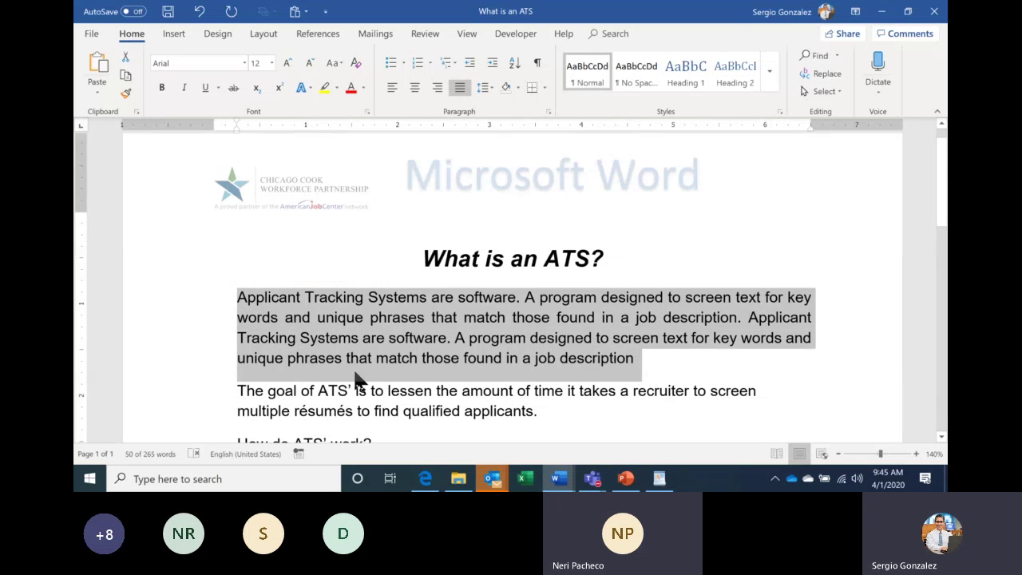
type("GF")
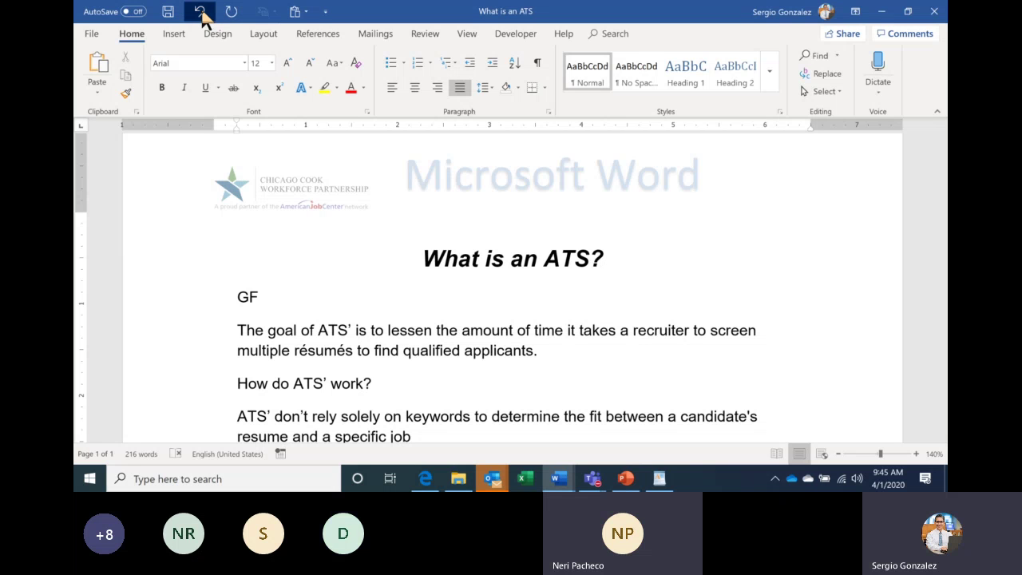
Undo, redo, then undo the GF replacement to bring back the original paragraph.
left_click(201, 13)
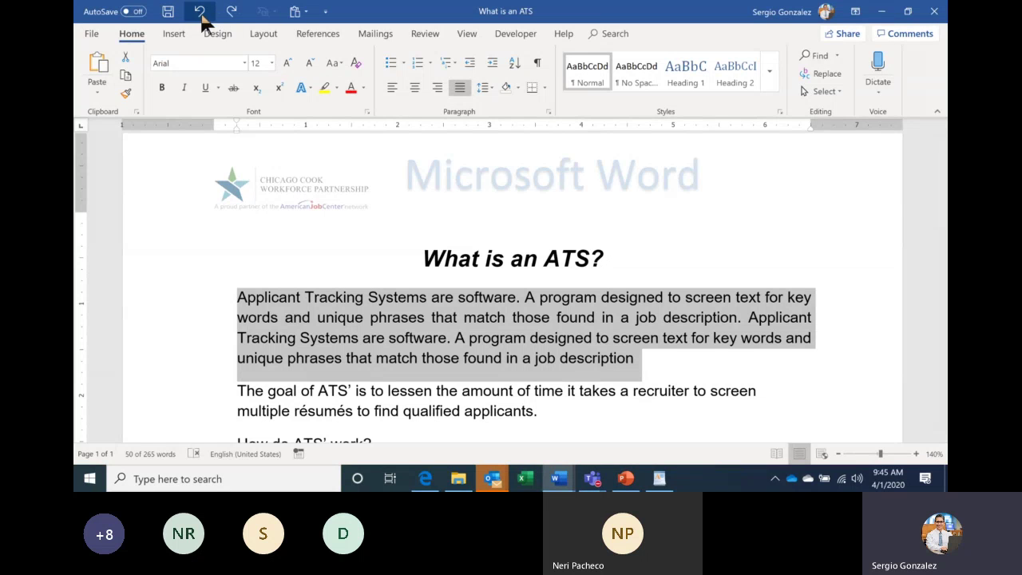
left_click(230, 11)
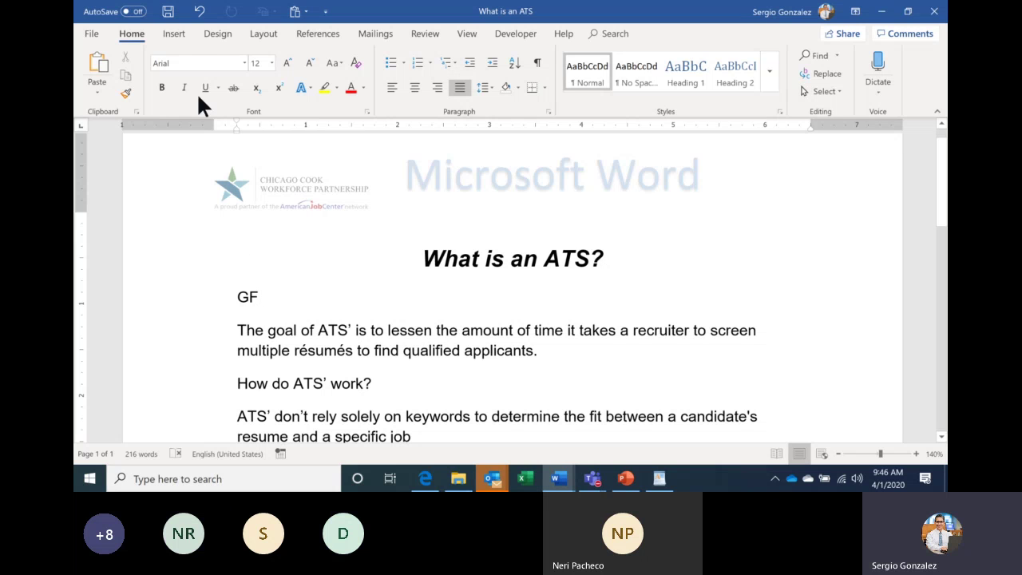
left_click(200, 14)
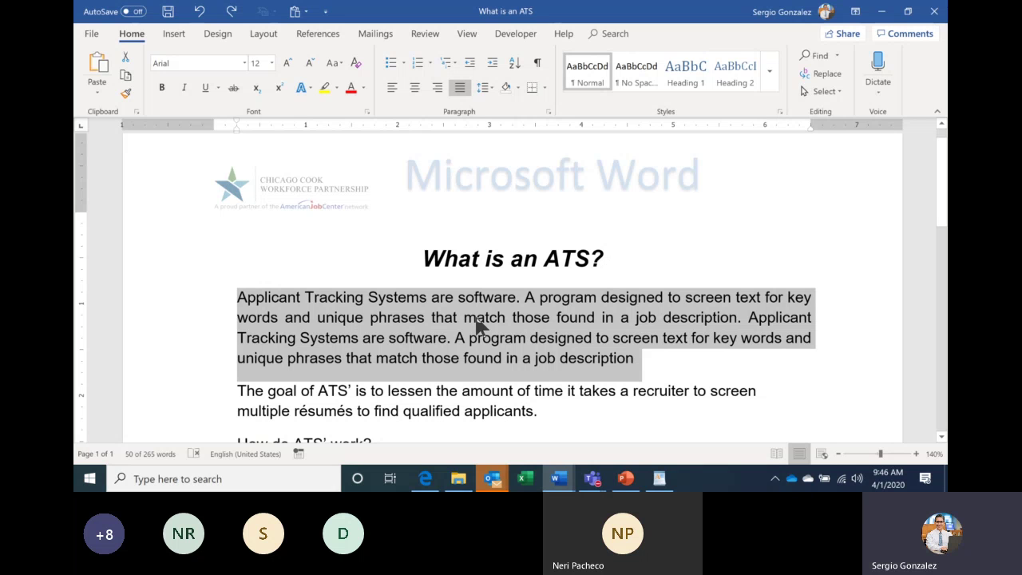
In Document16, type 'CTRL+Z=UNDO' and 'CTRL+Y=REDO' on separate lines.
left_click(558, 477)
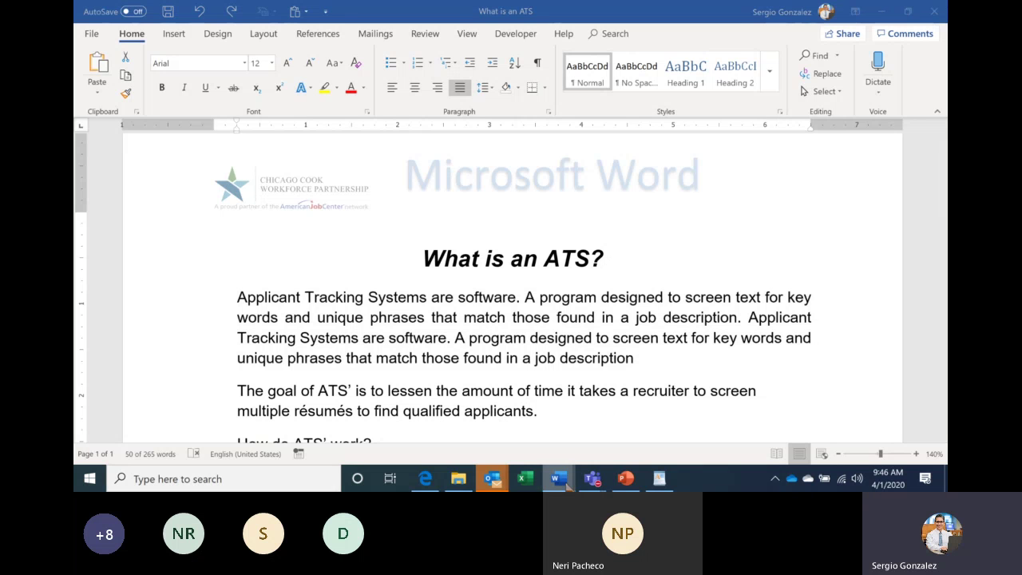
left_click(464, 435)
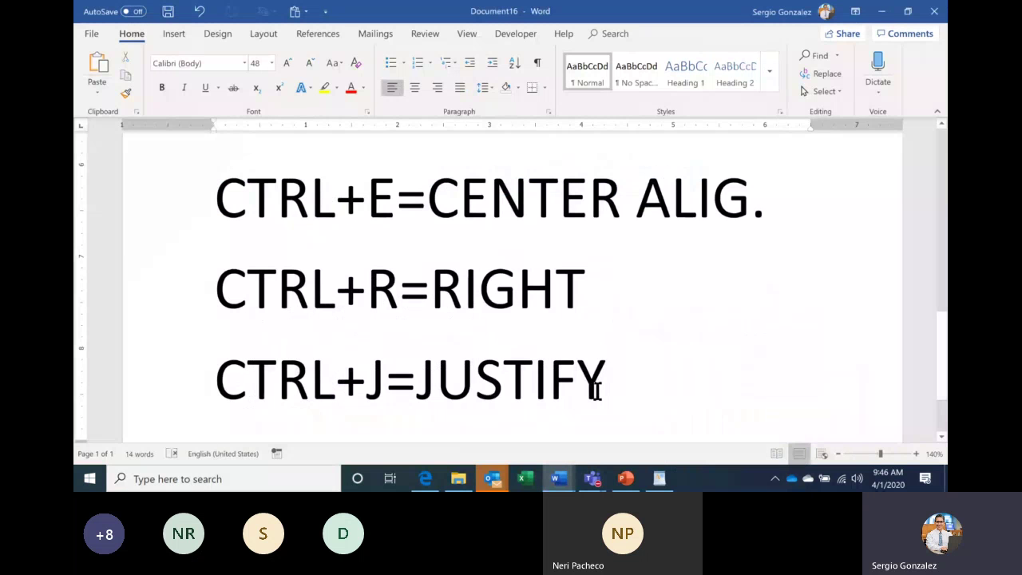
type("CTRL")
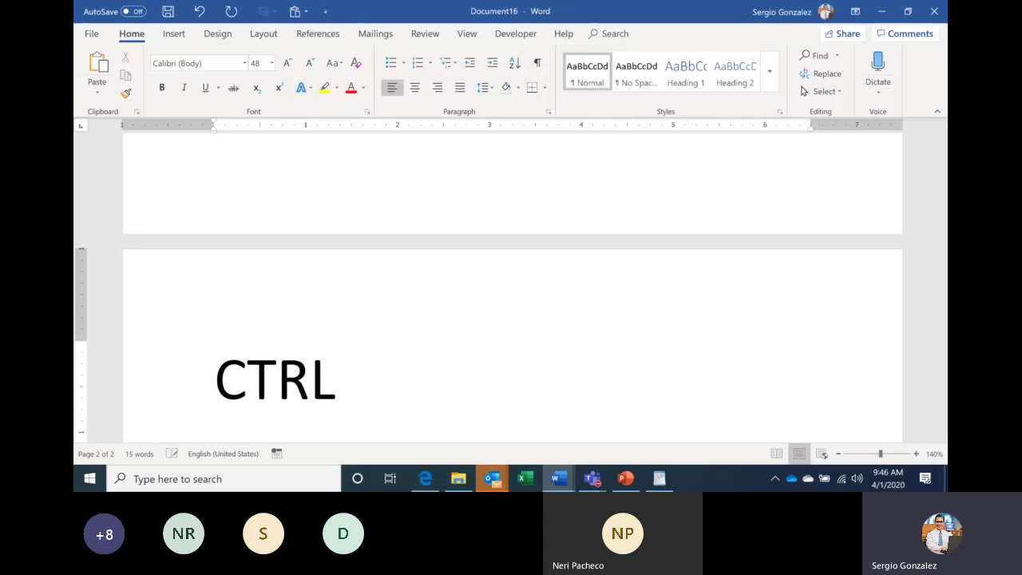
type("+Z")
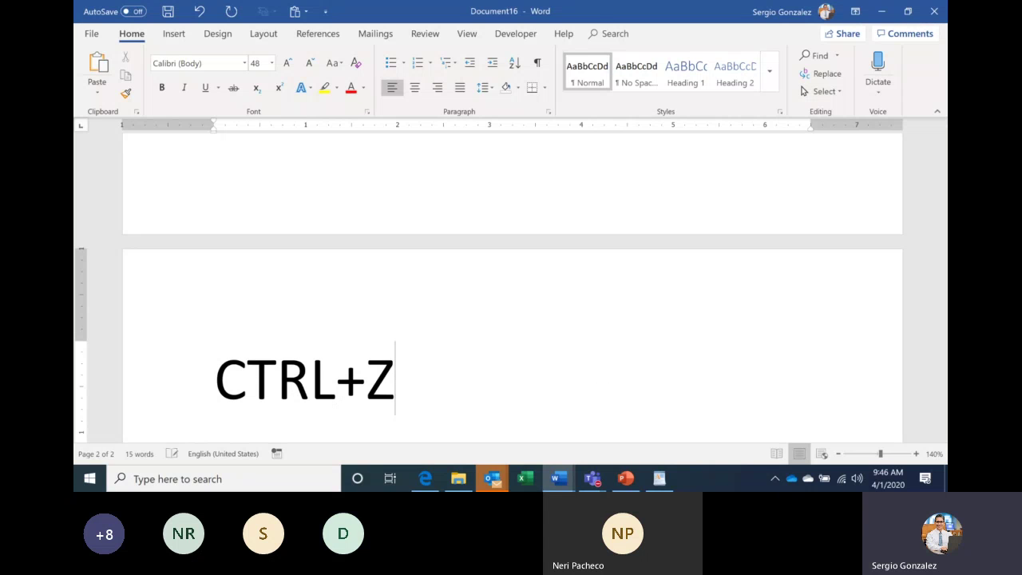
type("=UNDO")
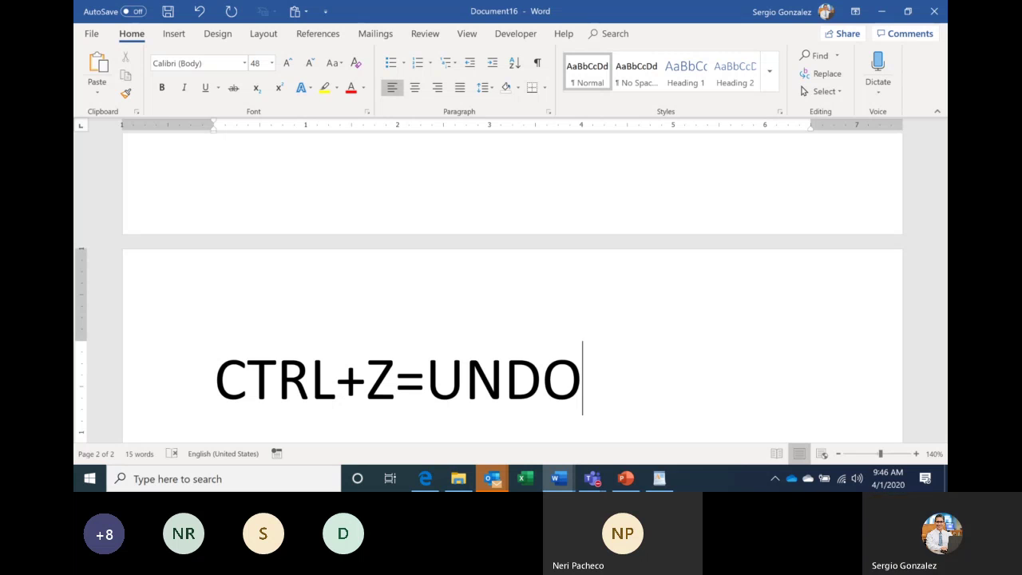
key("Return")
type("CTR")
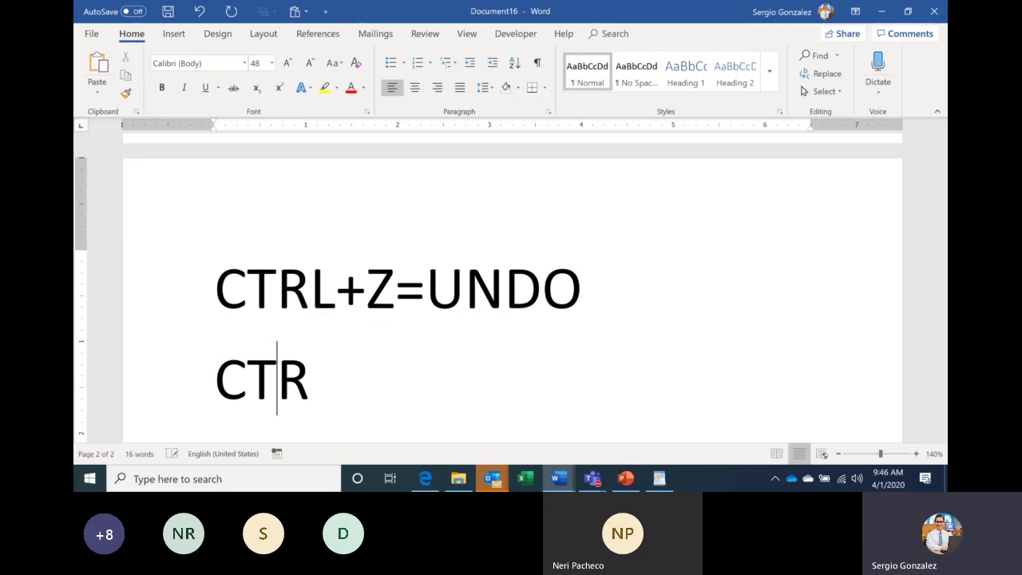
type("L+")
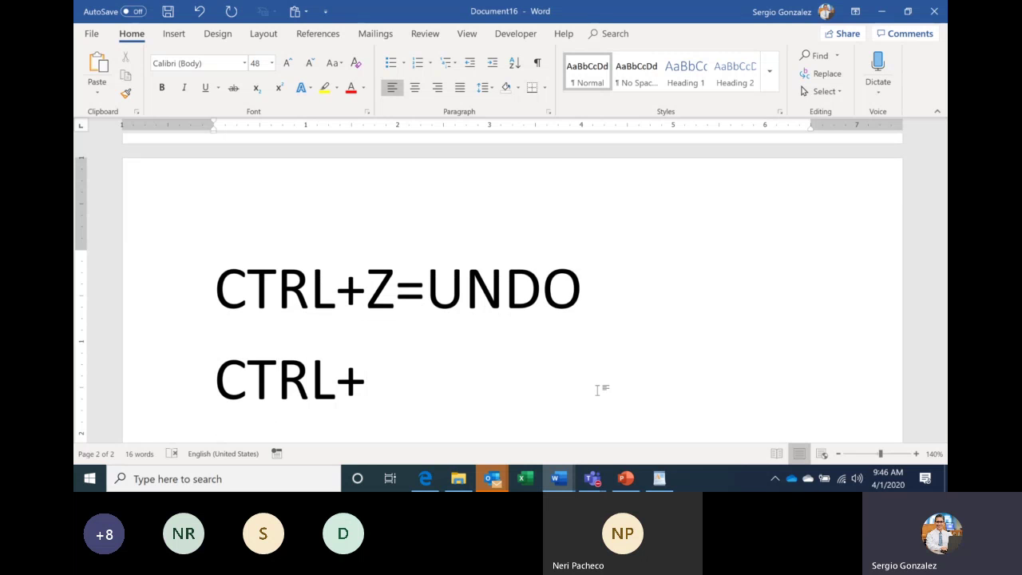
type("Y=RE")
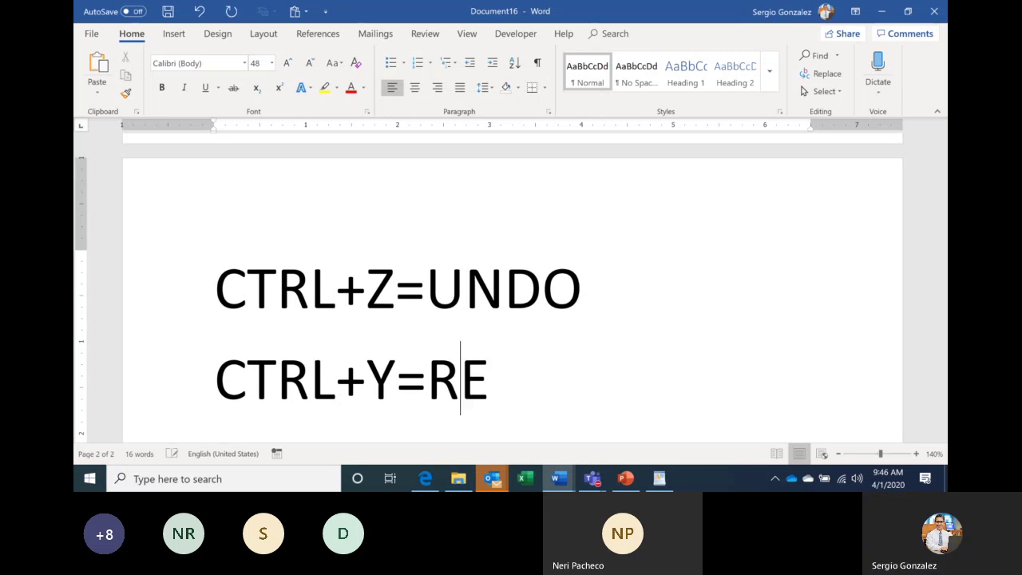
type("DO")
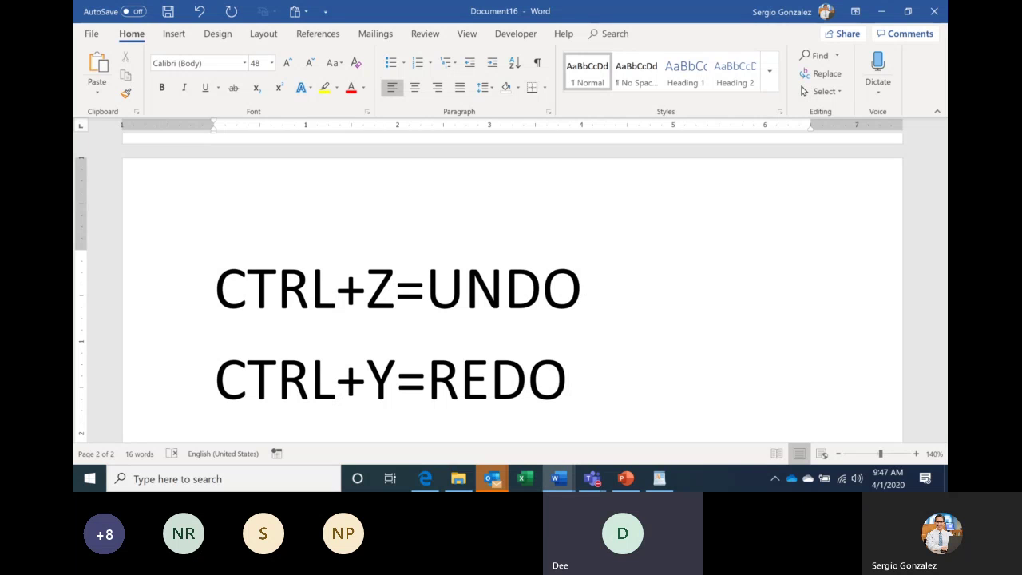
In the WordPad copy, drag the title into the paragraph and undo the move.
left_click(661, 477)
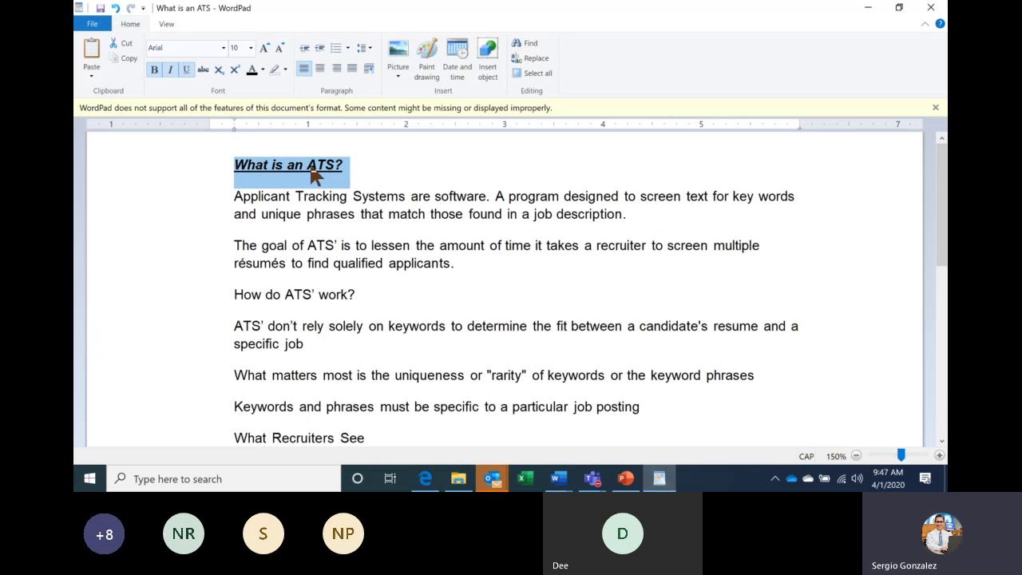
left_click_drag(349, 201, 423, 263)
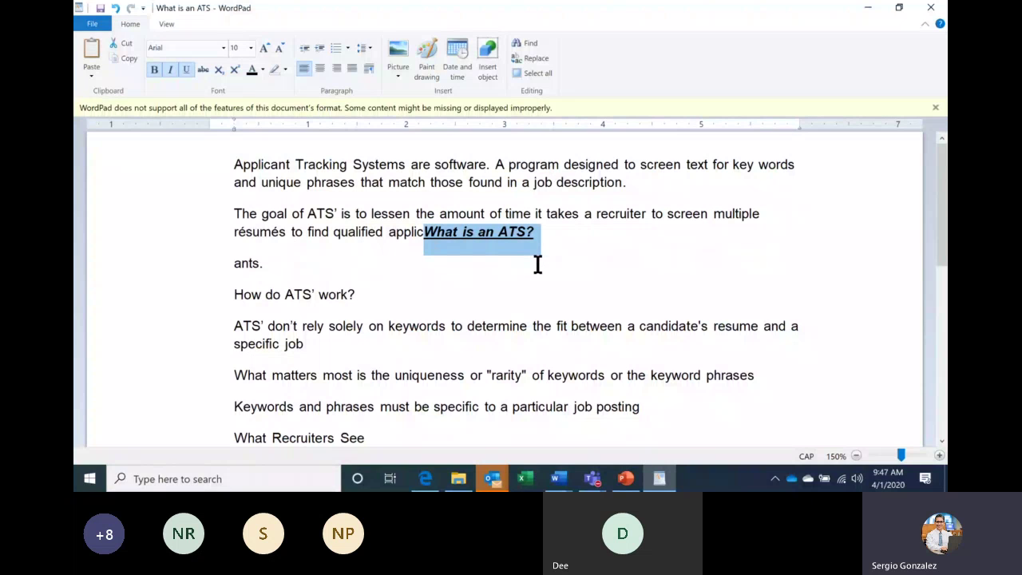
key("ctrl+z")
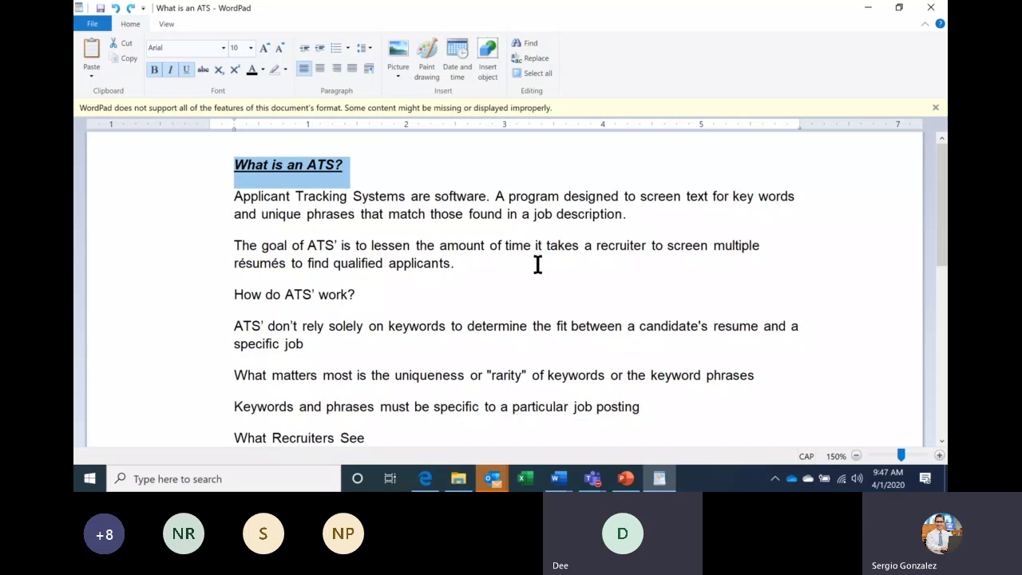
In the Google Docs copy, move the heading into the first paragraph and undo it.
left_click(427, 479)
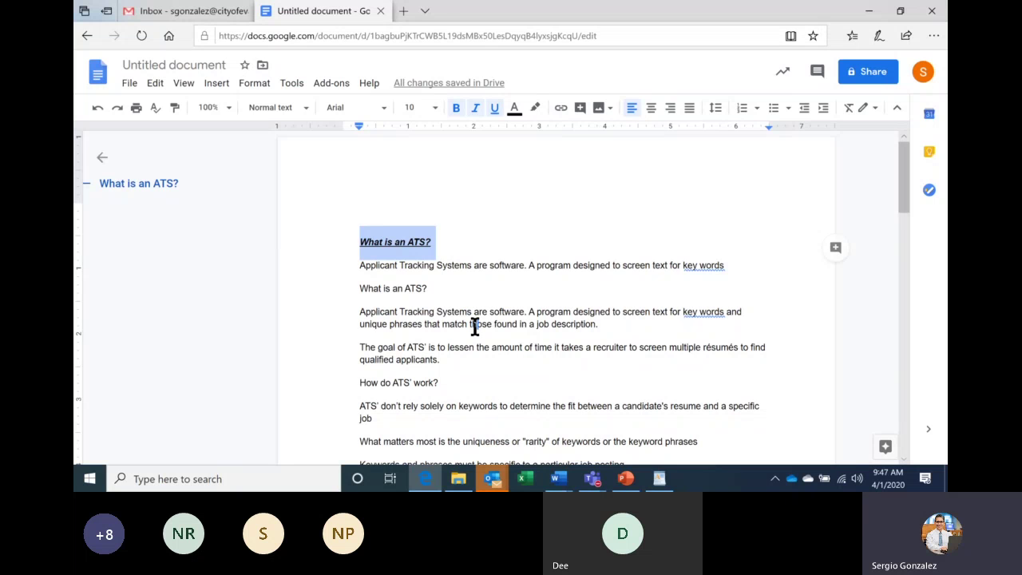
left_click_drag(475, 325, 475, 326)
key("ctrl+z")
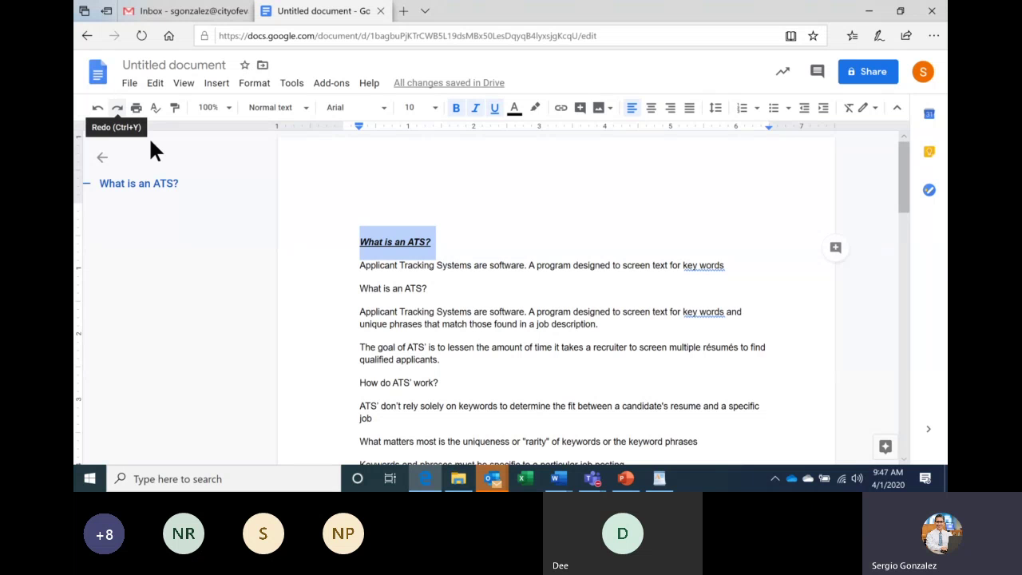
Pass through WordPad and return to the 'What is an ATS' Word document.
left_click(669, 485)
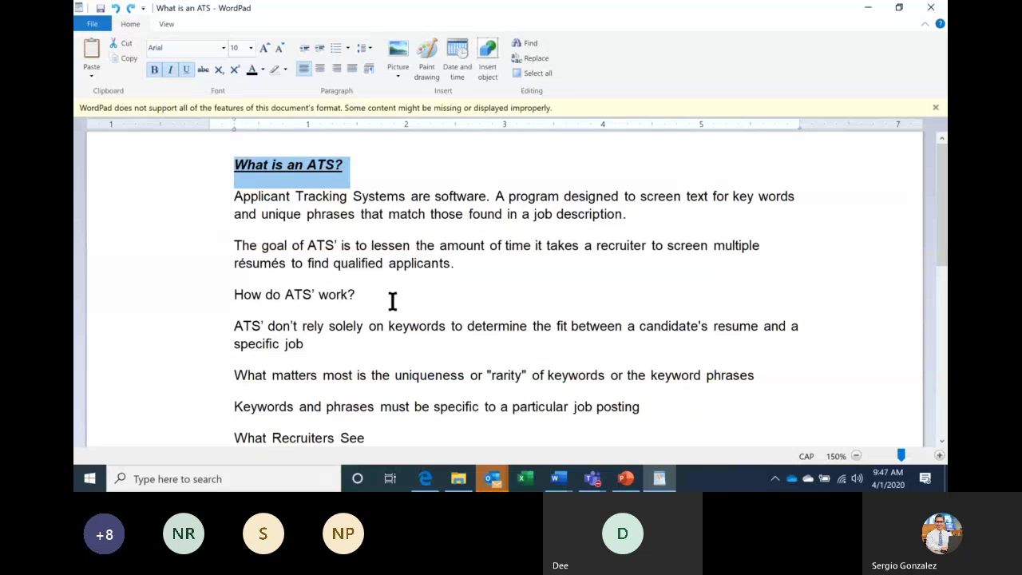
left_click(569, 479)
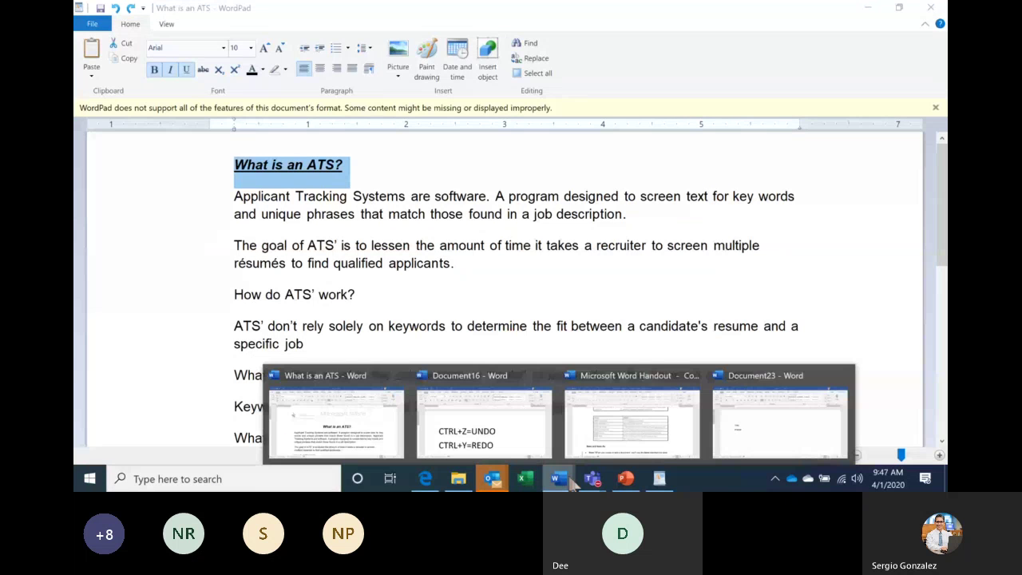
left_click(347, 420)
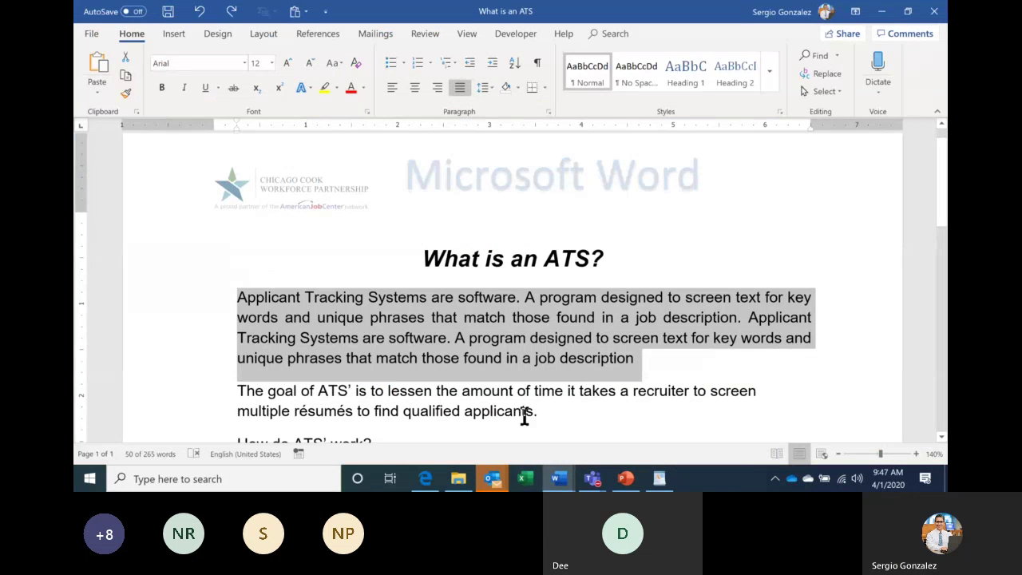
Check the Teams meeting, then return to the 'What is an ATS' Word document.
left_click(591, 479)
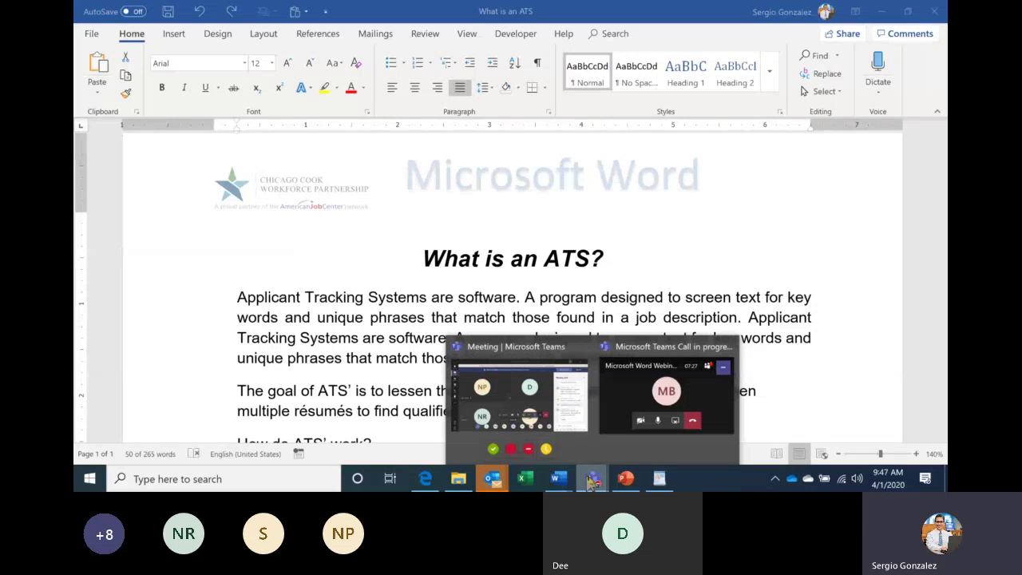
left_click(559, 404)
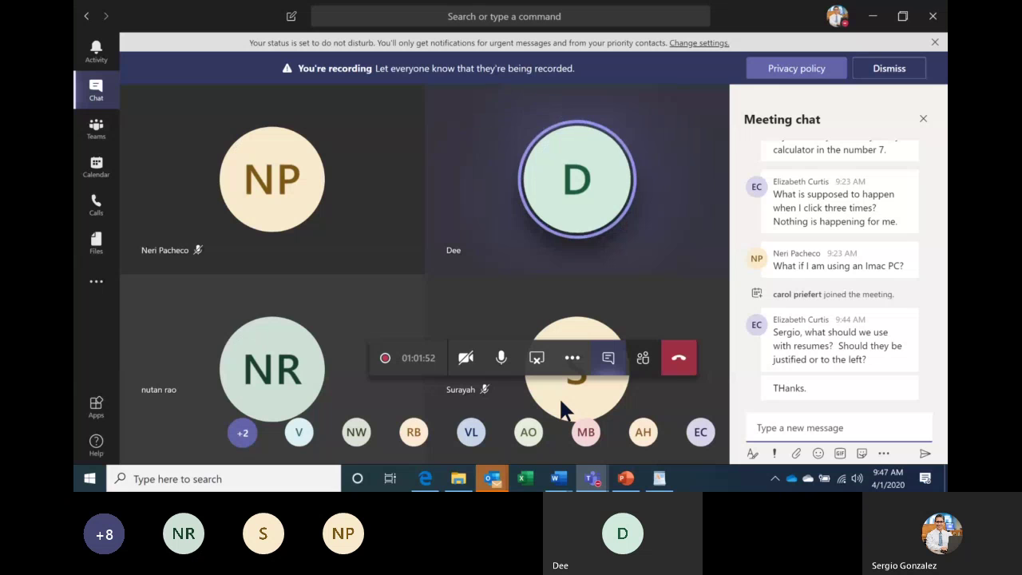
left_click(558, 478)
left_click(385, 422)
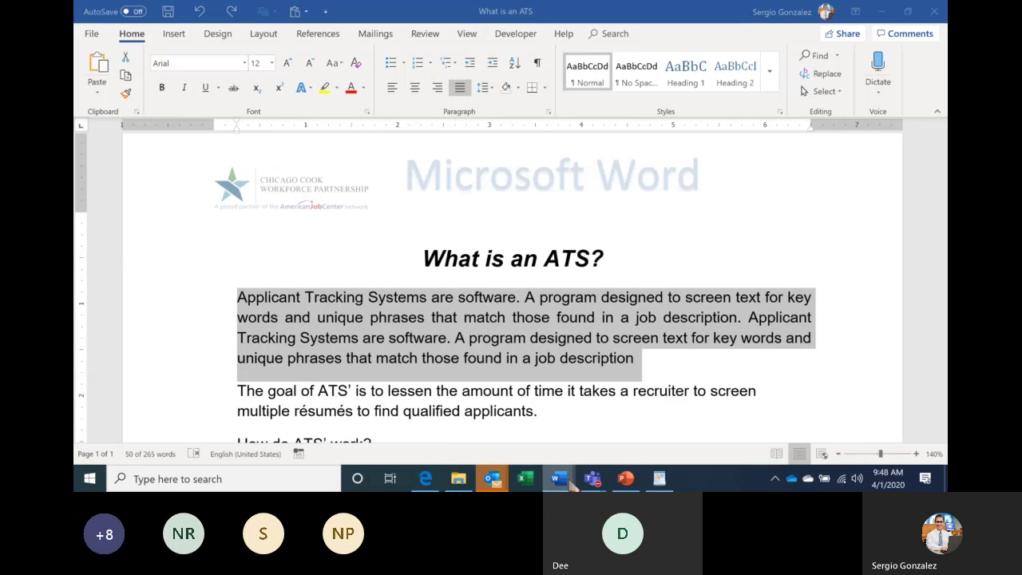
left_click(571, 483)
Create a numbered list of WORD, 97/2003 and PDF below the CTRL+Y=REDO line in Document16.
left_click(509, 423)
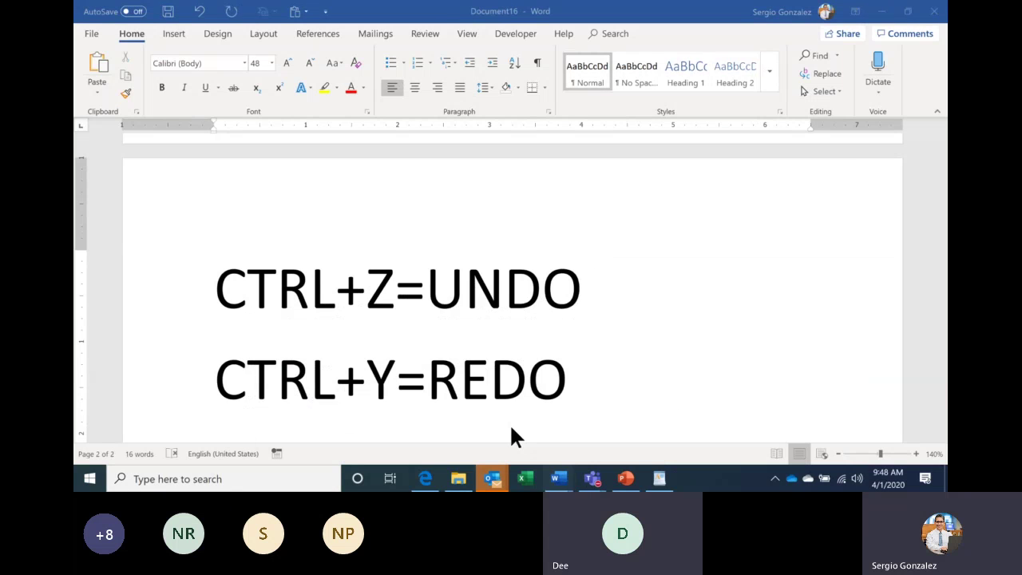
left_click(417, 64)
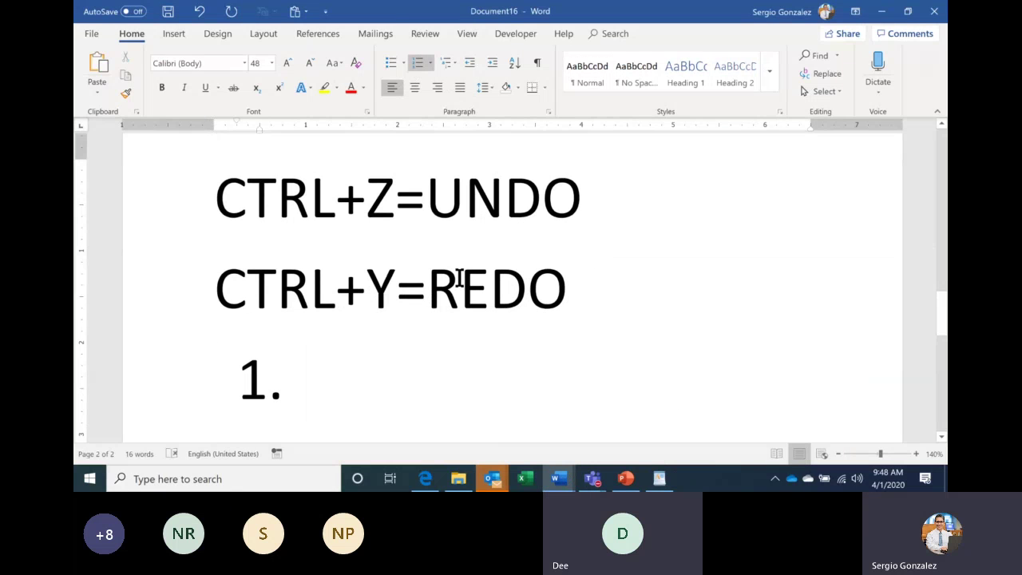
type("wOR")
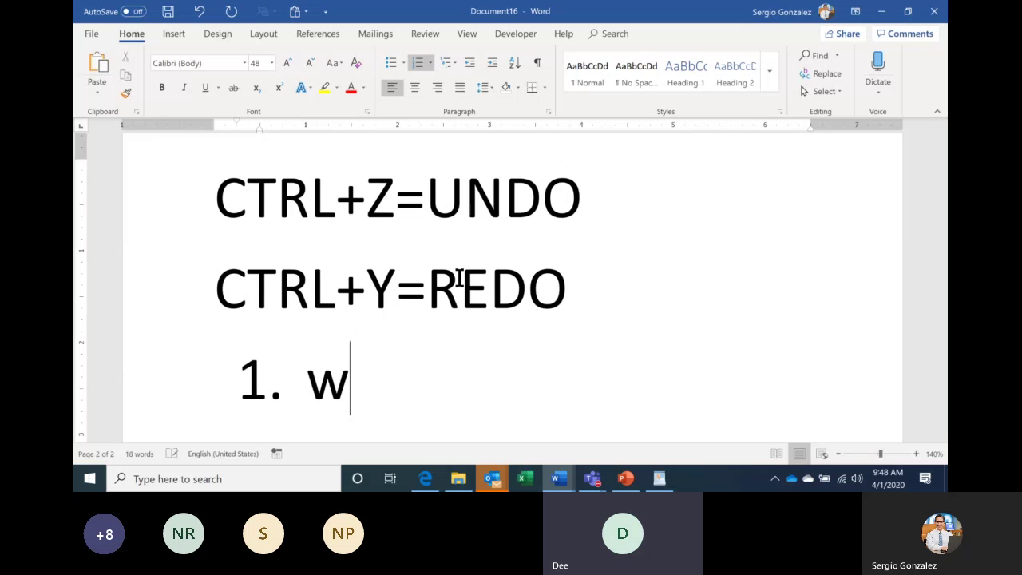
key("BackSpace")
key("BackSpace")
key("BackSpace")
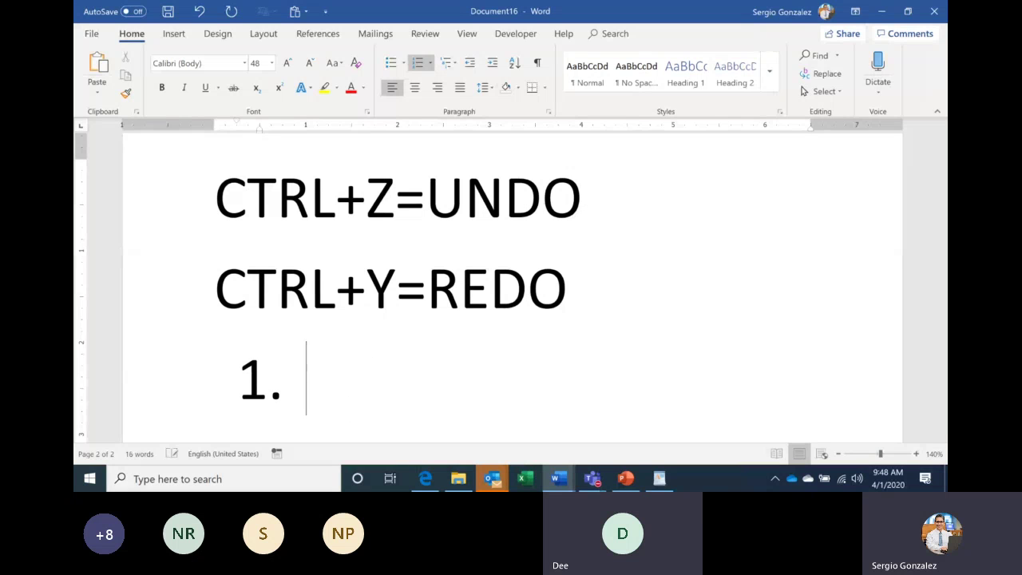
type("WORD")
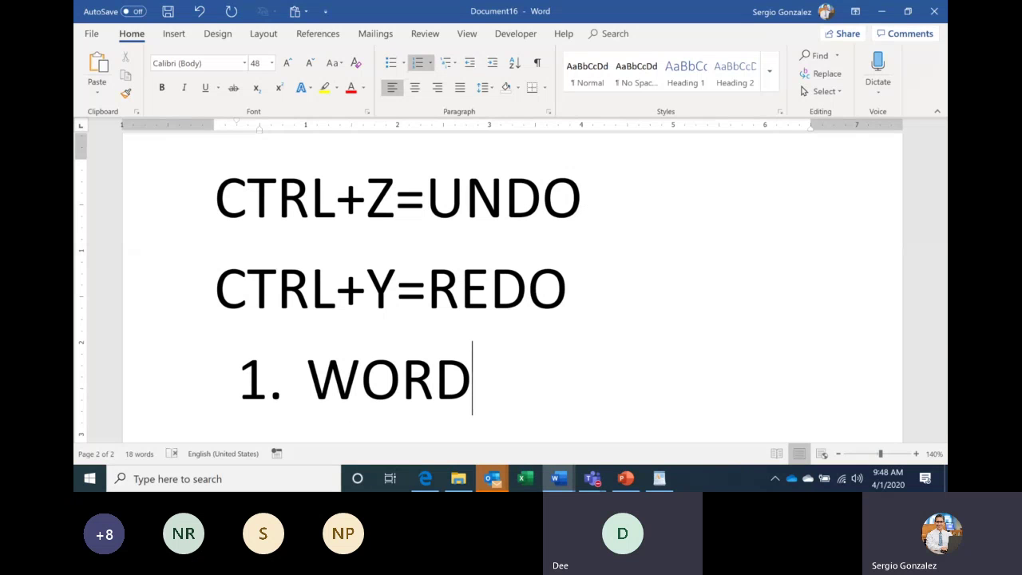
key("Return")
type("97/2003")
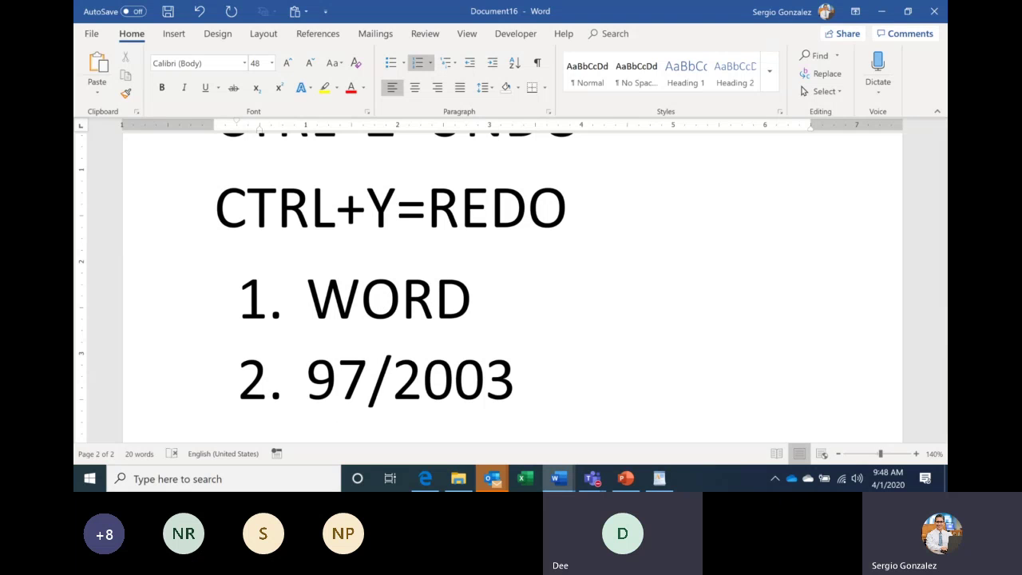
key("Return")
type("PDF")
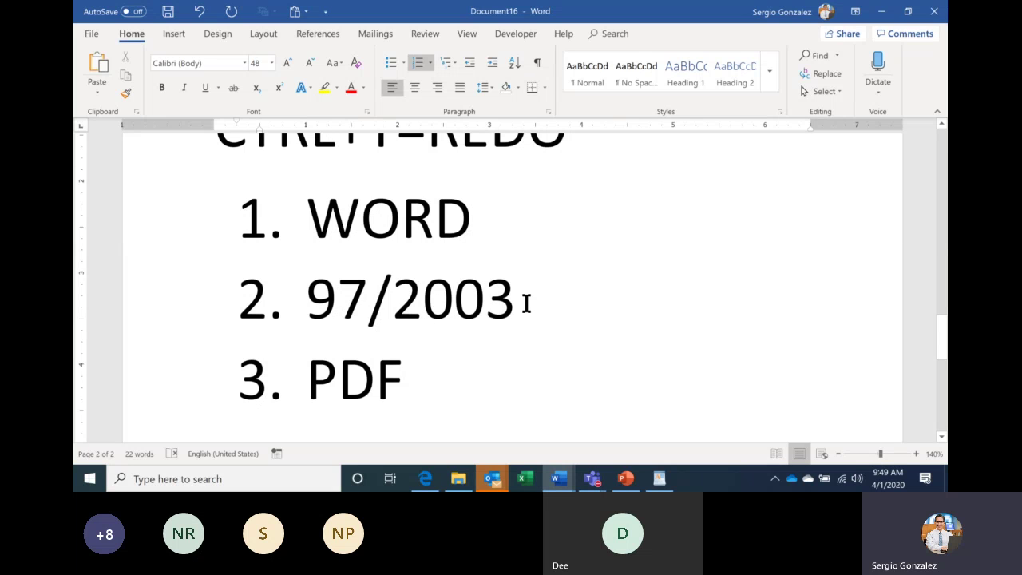
double_click(381, 384)
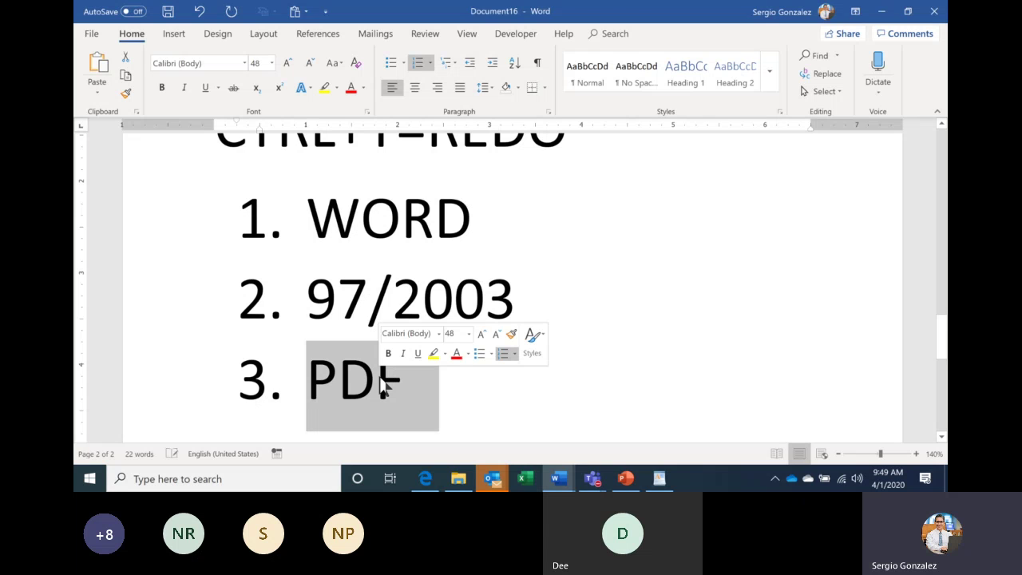
left_click(475, 392)
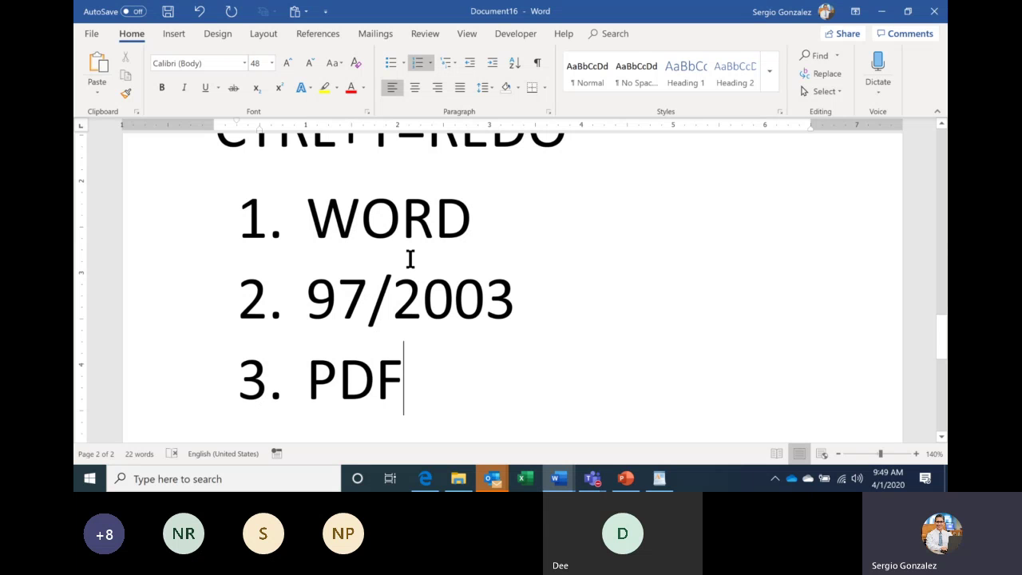
Bring the What is an ATS document back to the front after briefly checking the Teams meeting.
left_click(555, 481)
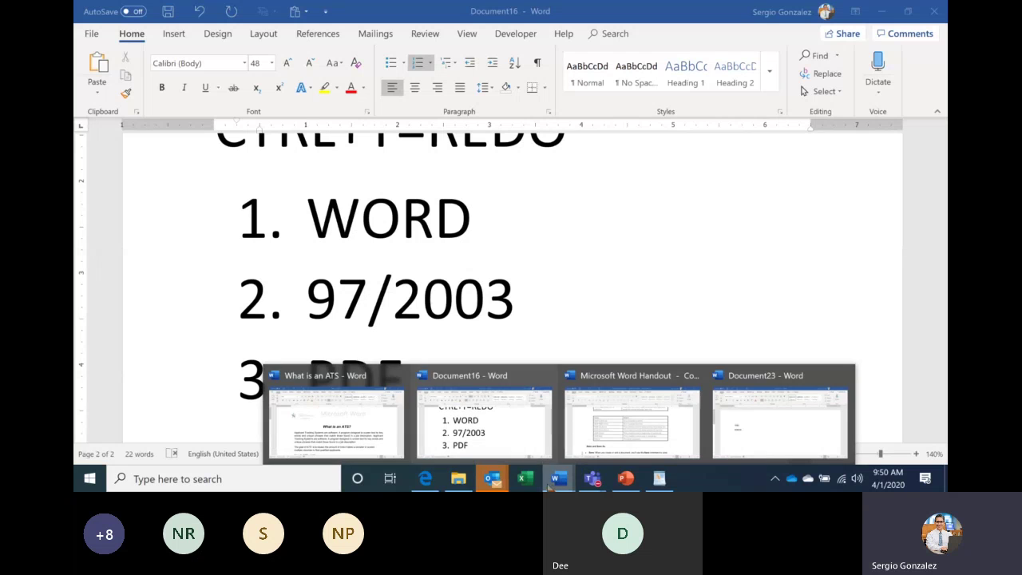
left_click(382, 424)
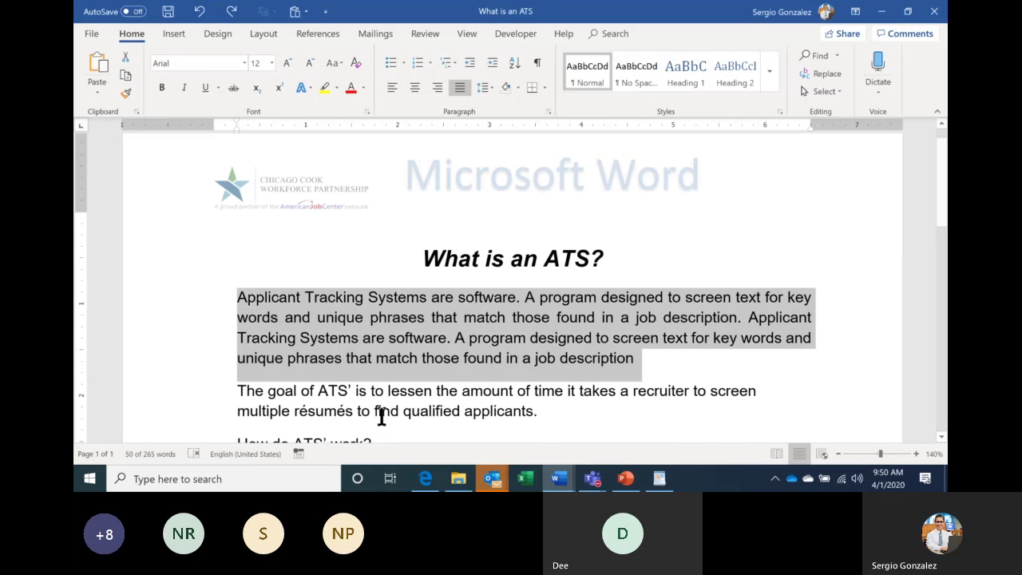
left_click(592, 479)
left_click(527, 407)
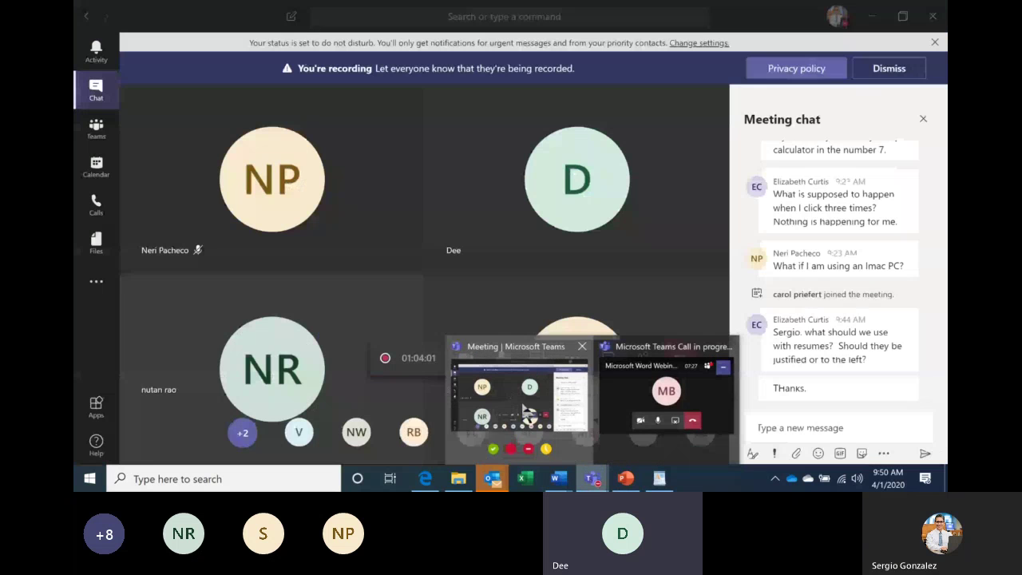
left_click(558, 478)
left_click(389, 416)
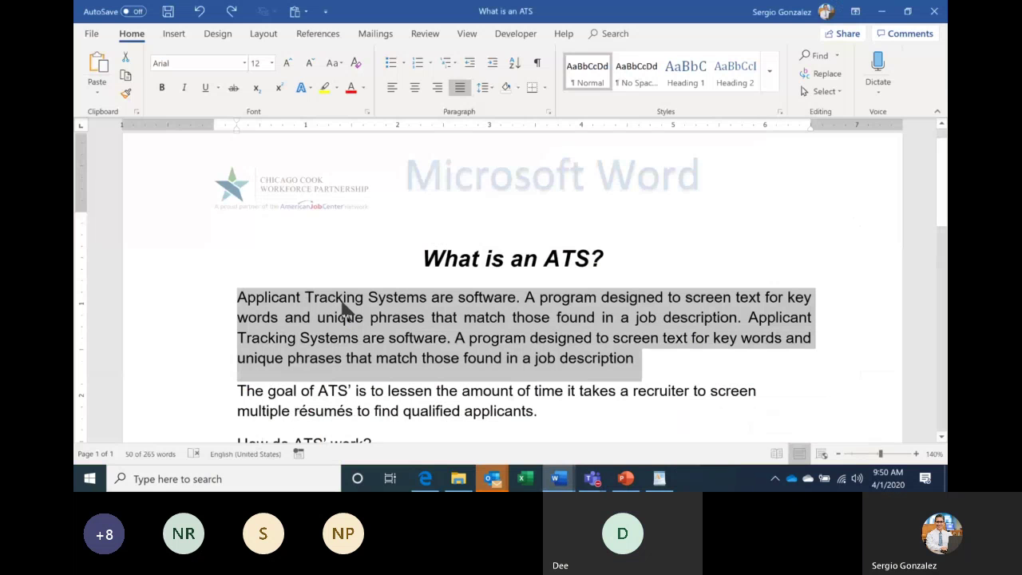
Deselect the first paragraph and go to the document's Save As page.
left_click(334, 301)
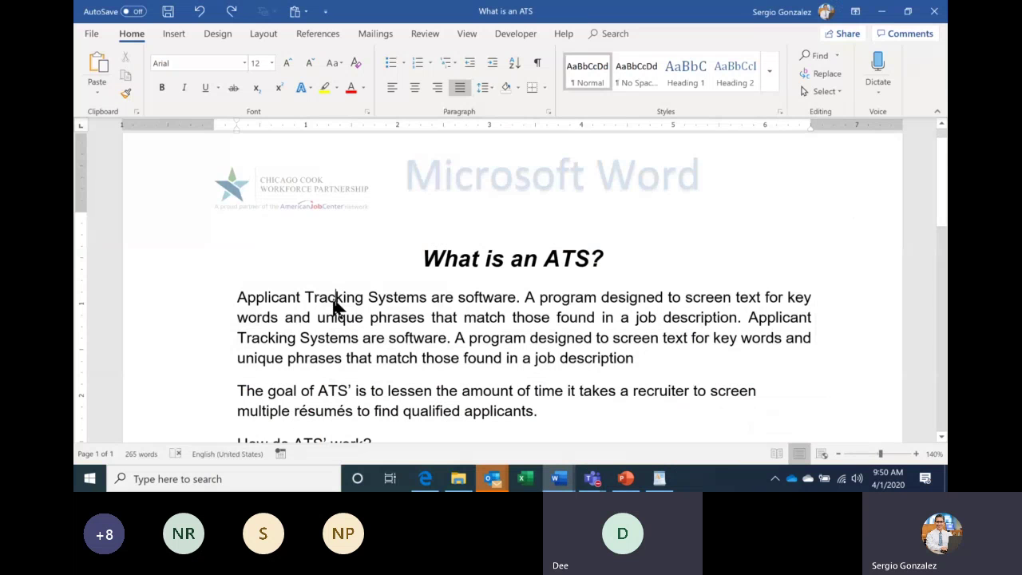
left_click(91, 34)
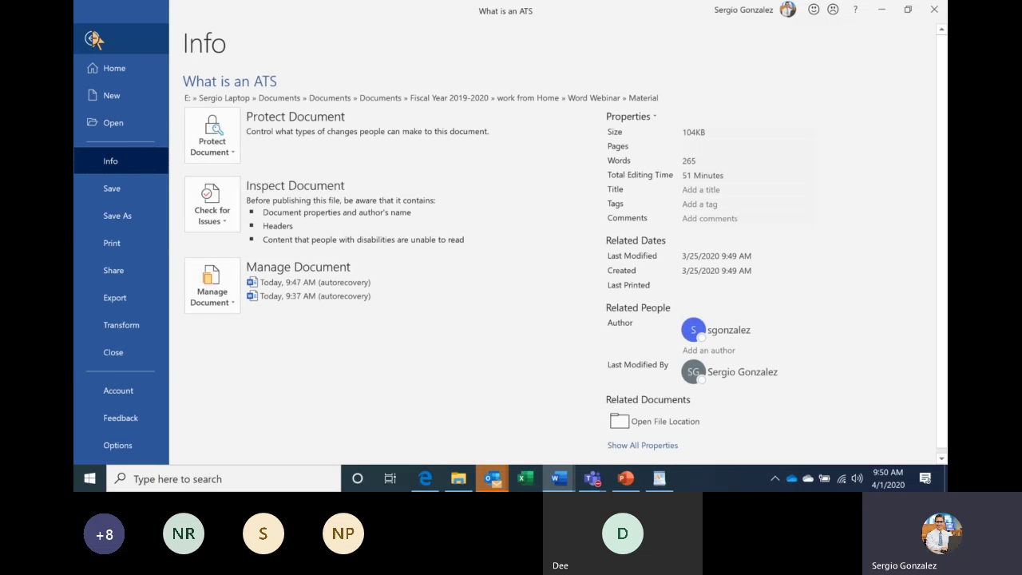
left_click(146, 217)
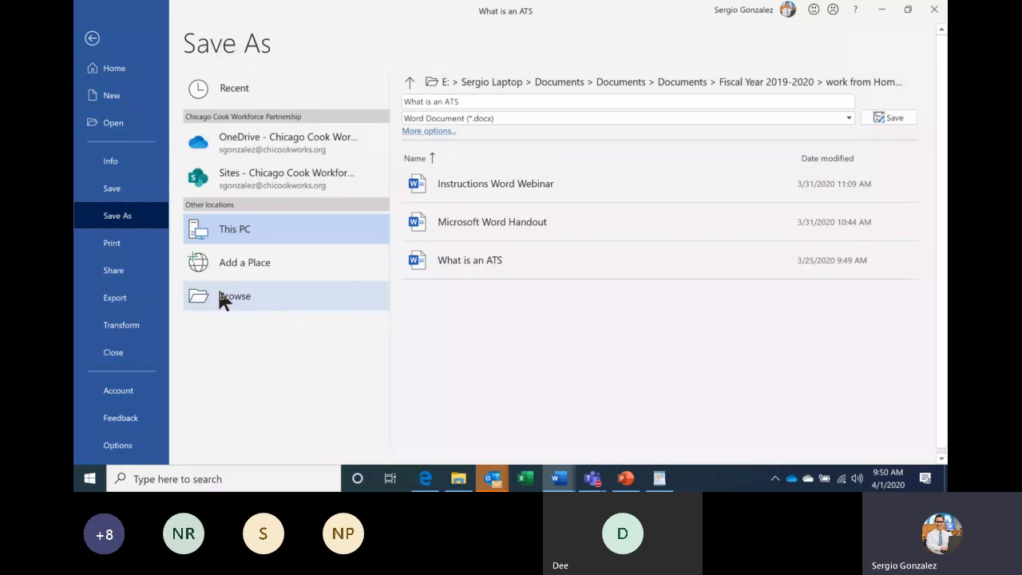
In the full Save As dialog, name the copy with the user's surname, first name and 'Resume'.
left_click(245, 297)
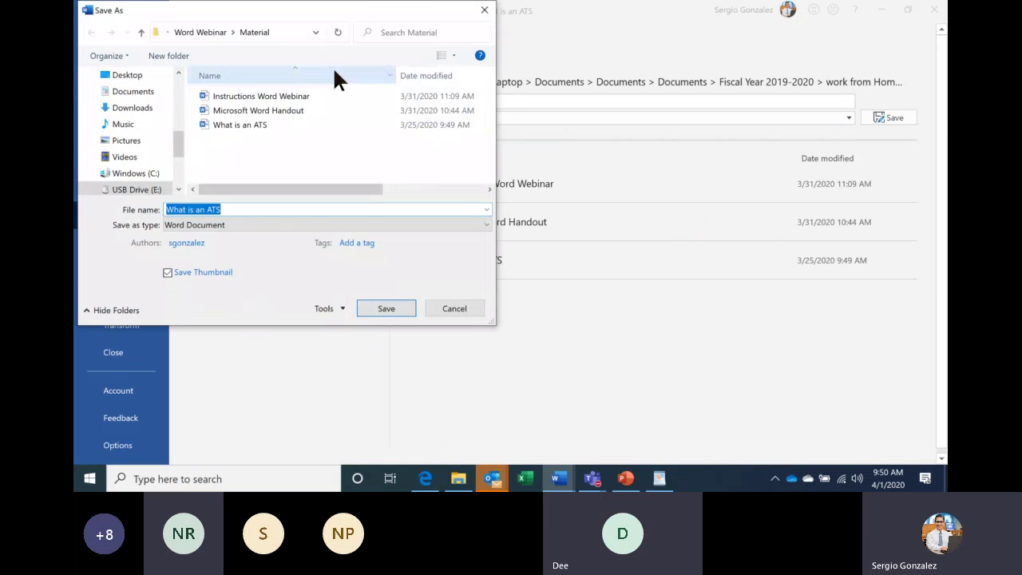
left_click_drag(325, 7, 500, 54)
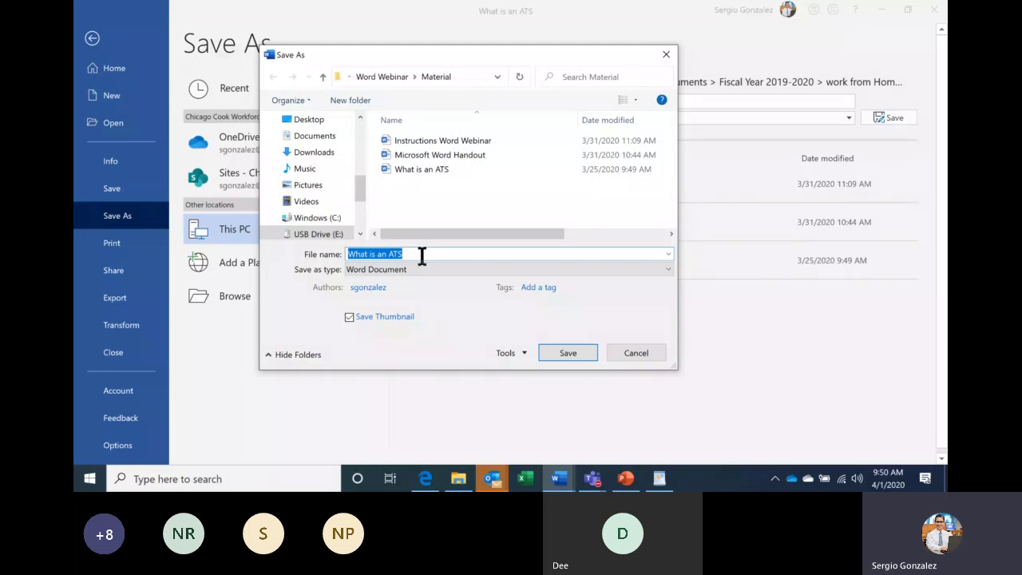
type("gONZALEZ")
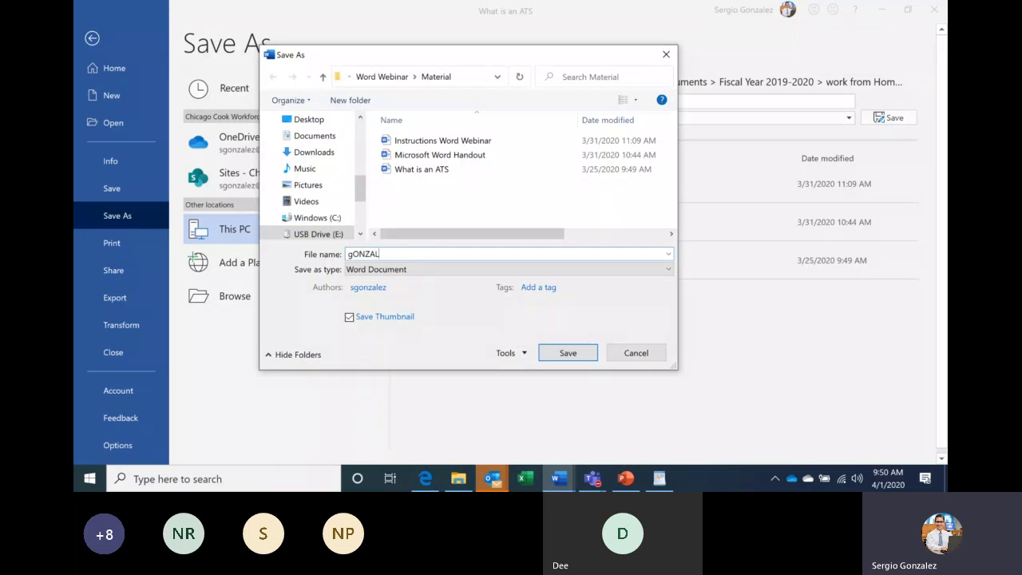
key("BackSpace")
key("BackSpace")
key("BackSpace")
key("BackSpace")
key("BackSpace")
key("BackSpace")
key("BackSpace")
key("BackSpace")
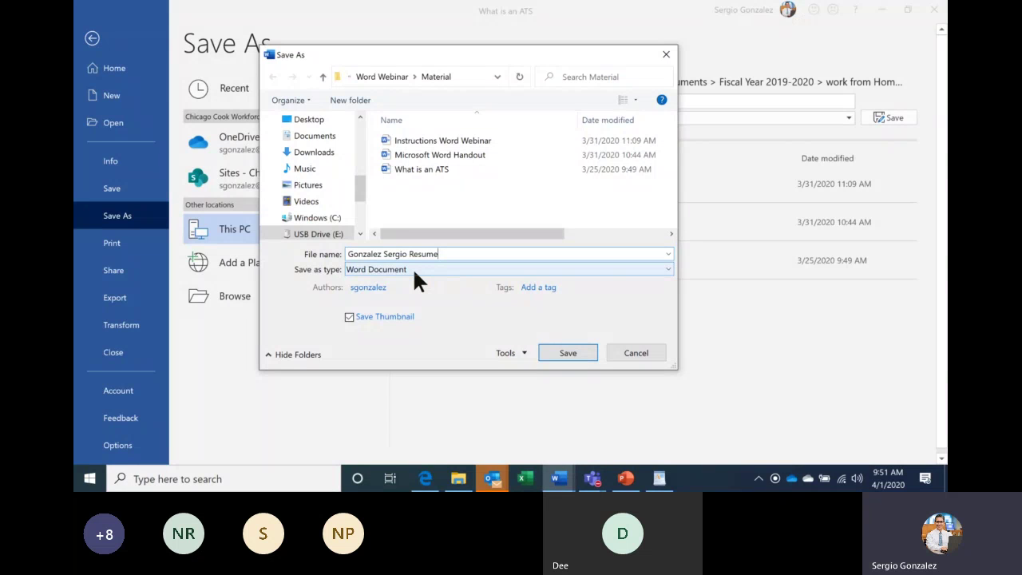
Choose Word 97-2003 Document as the resume copy's save type.
left_click(418, 271)
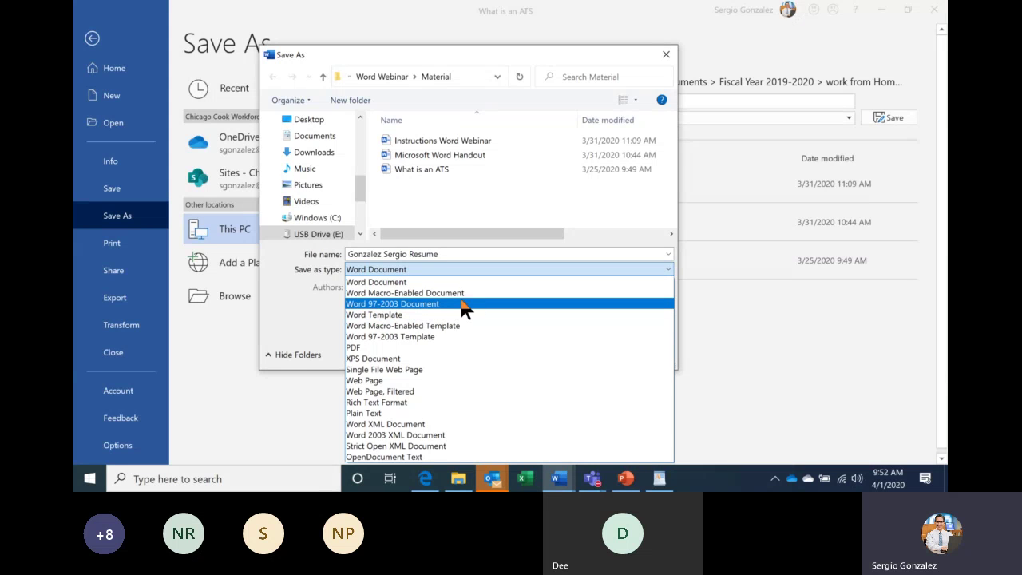
left_click(461, 303)
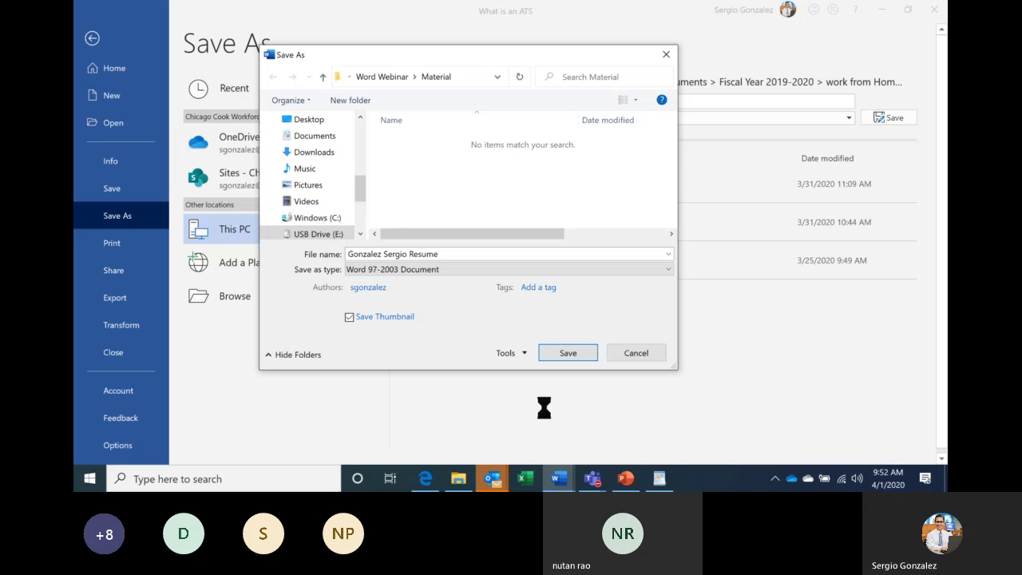
Open the Indeed website in a new browser tab.
left_click(426, 479)
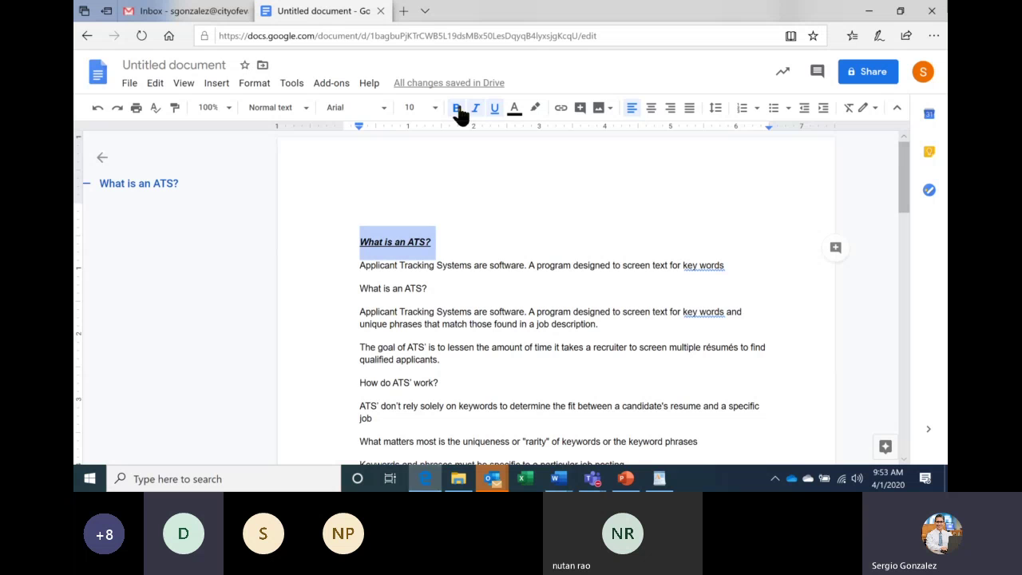
left_click(404, 13)
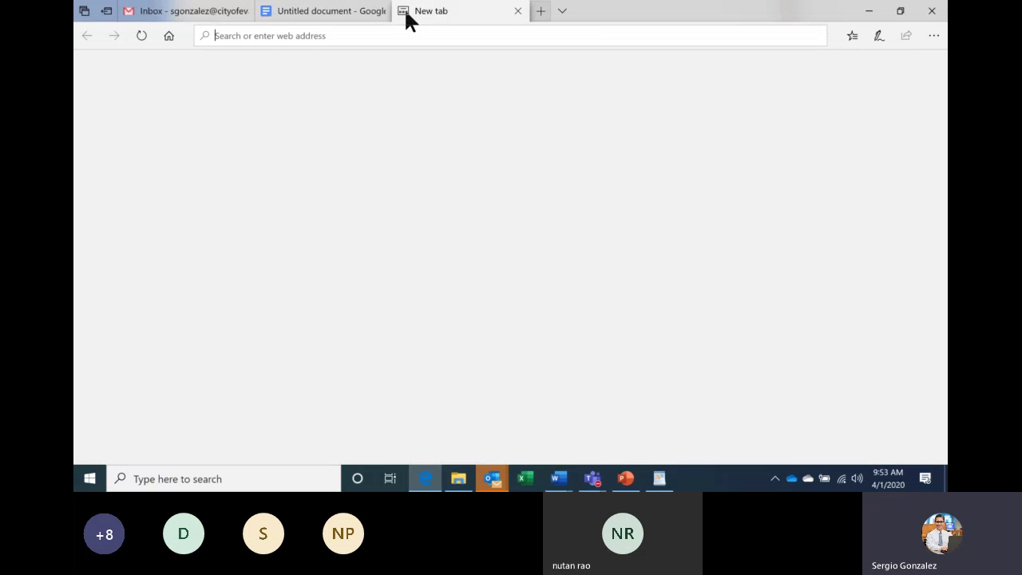
type("inde")
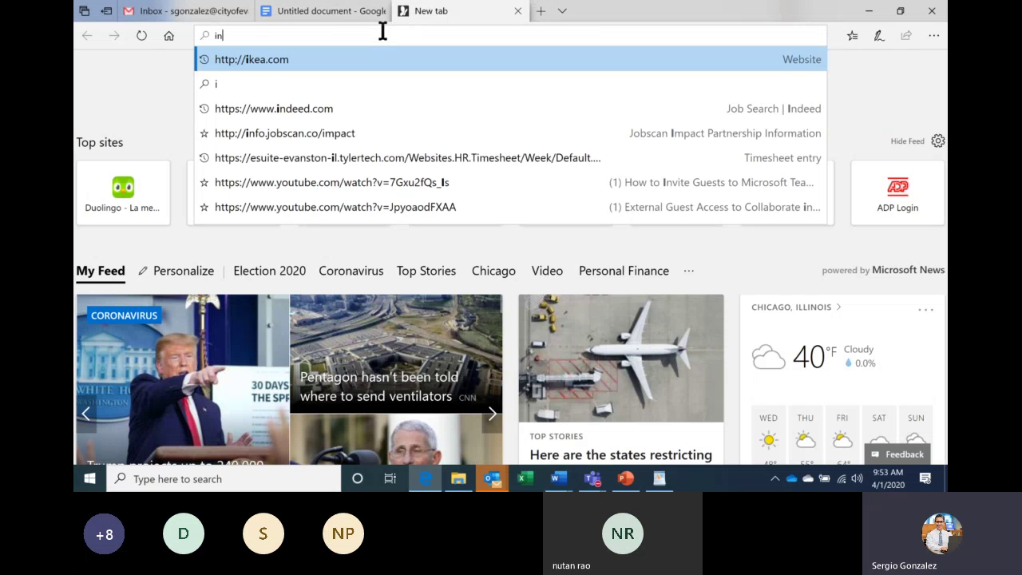
type("ed")
key("Return")
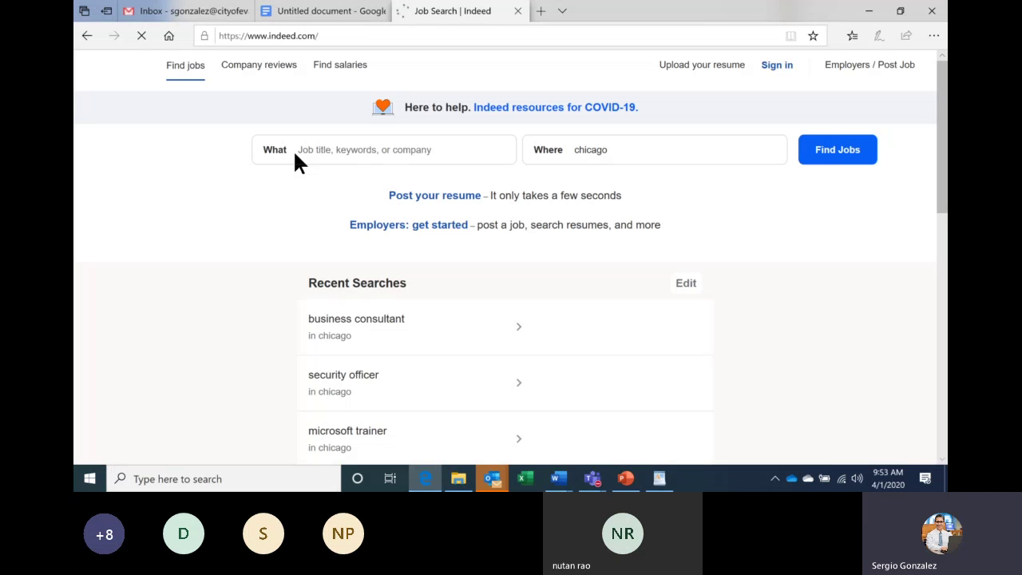
Search Indeed for 'accounting' jobs and open the Staff Accountant listing.
left_click(317, 140)
type("ac")
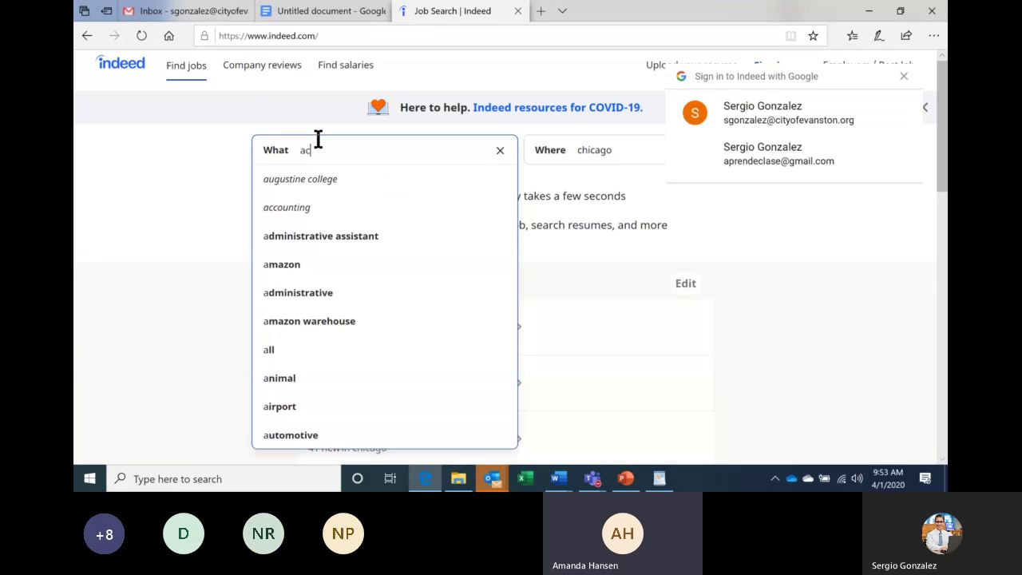
type("count")
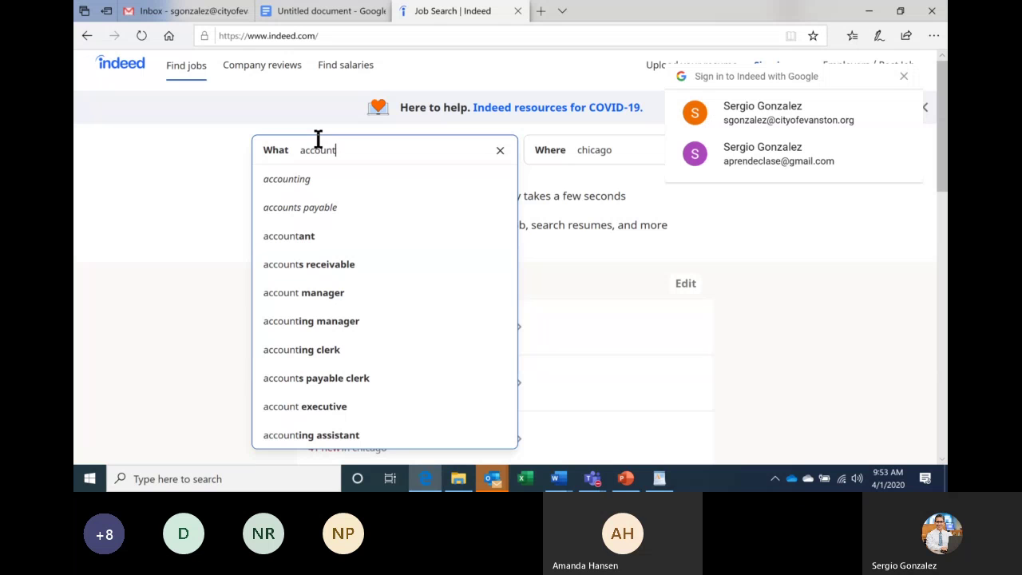
left_click(300, 184)
key("Return")
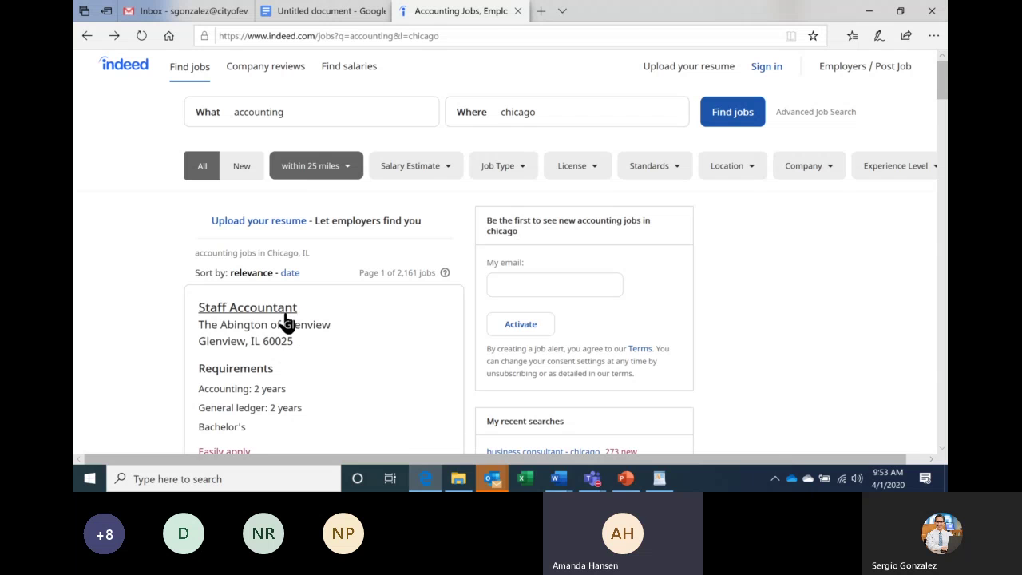
left_click(286, 322)
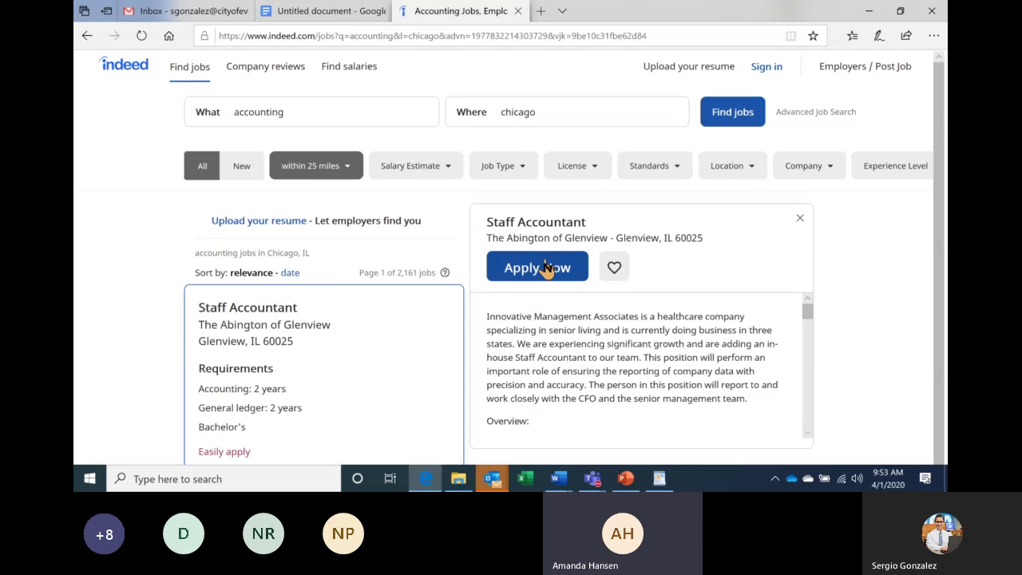
Start the Staff Accountant application, then cancel the Save As dialog in What is an ATS.
left_click(547, 268)
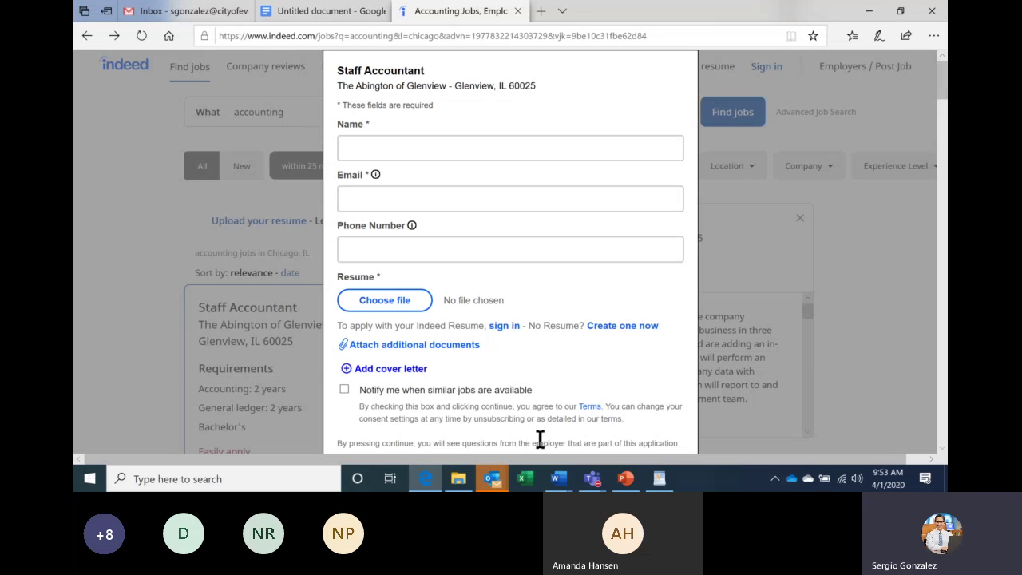
left_click(561, 482)
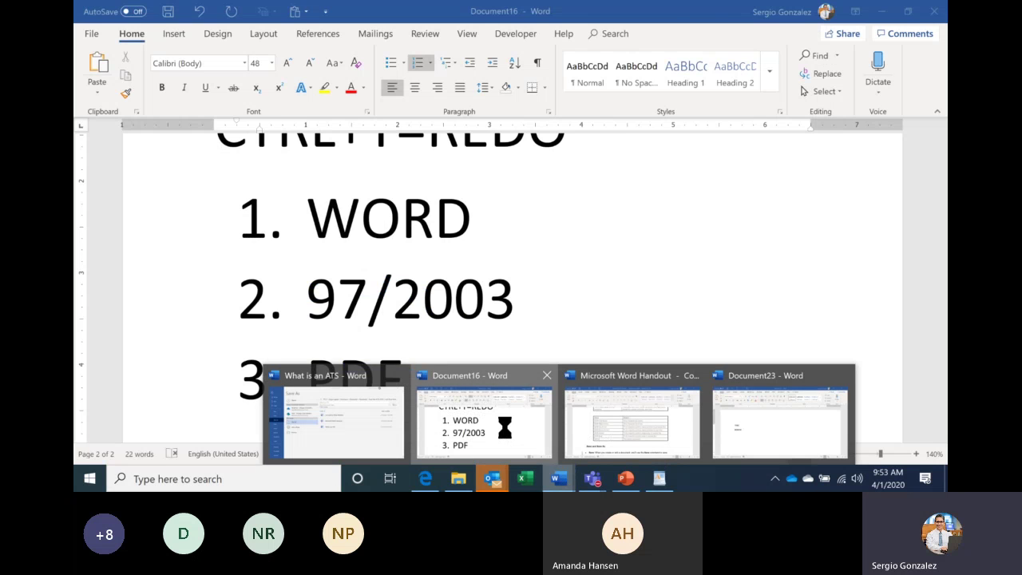
left_click(504, 428)
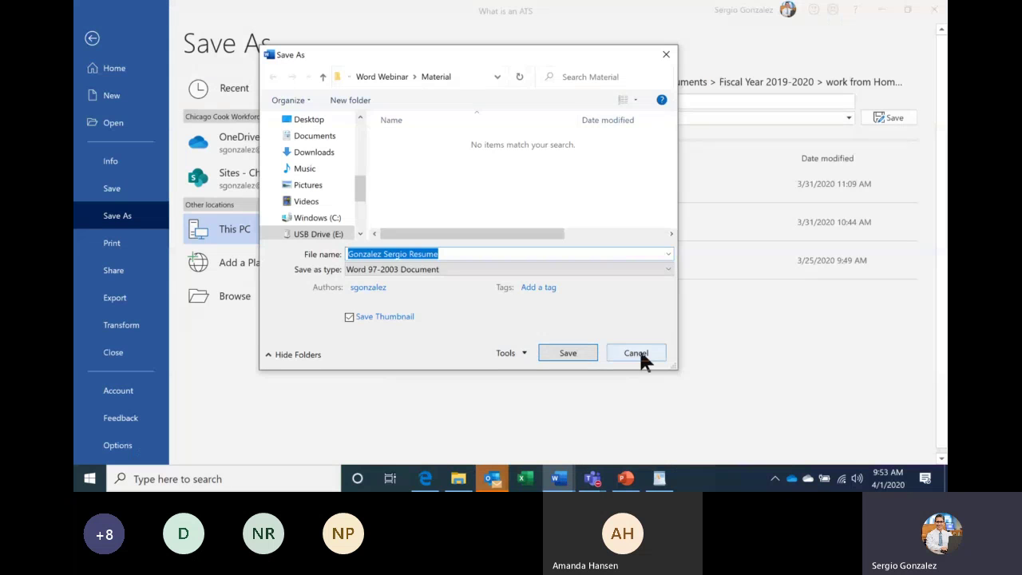
left_click(639, 351)
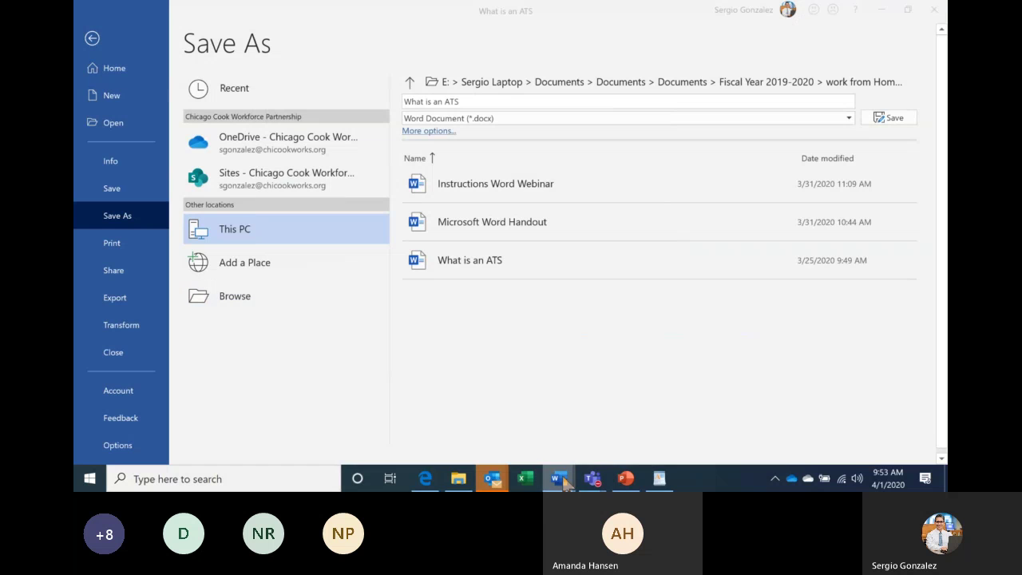
In Document16, extend item 3 so it reads PDF/DOC/DOCX.
mouse_move(560, 479)
left_click(516, 429)
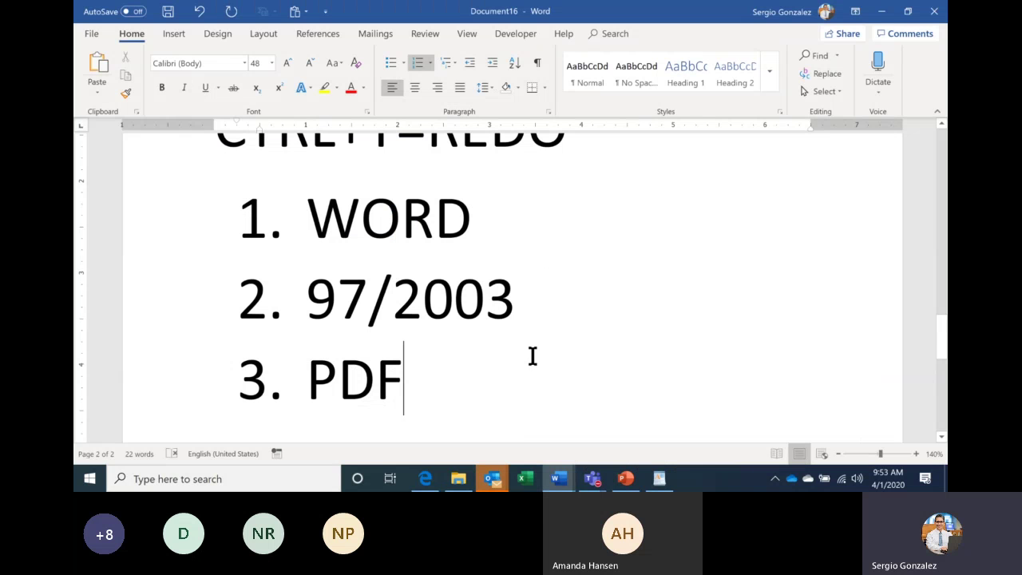
type("/d")
key("BackSpace")
type("DOC")
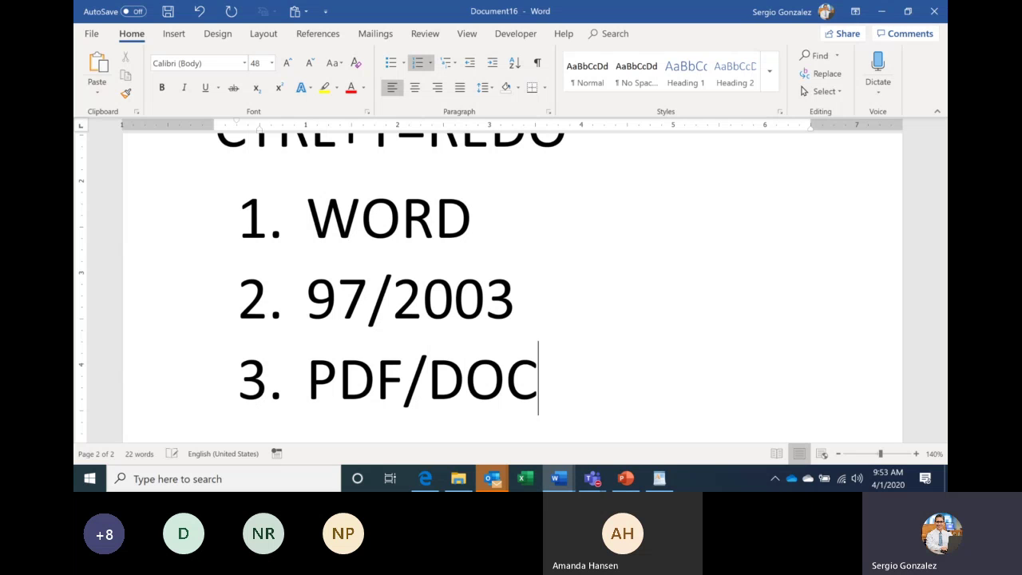
type("/DOC")
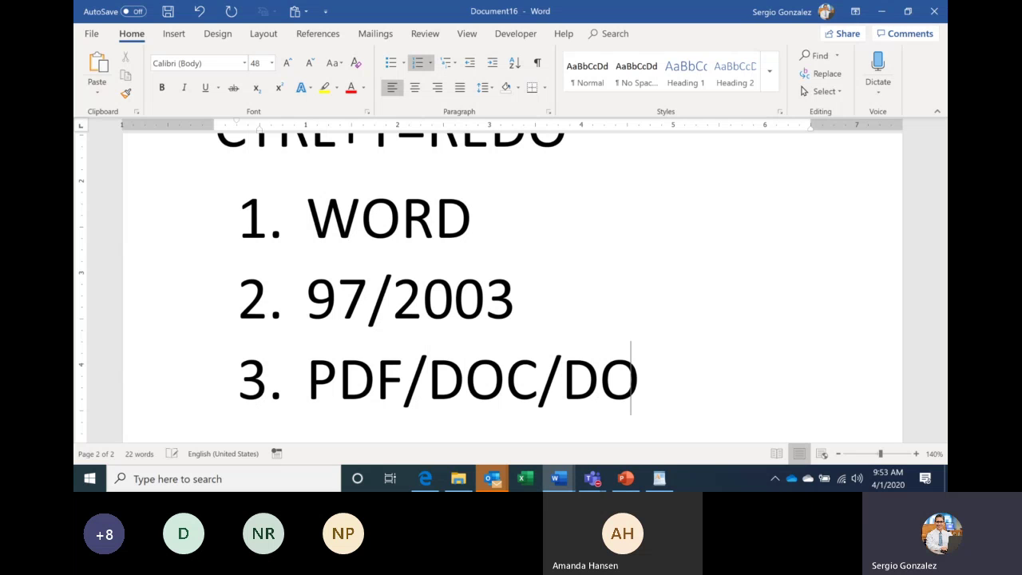
type("X")
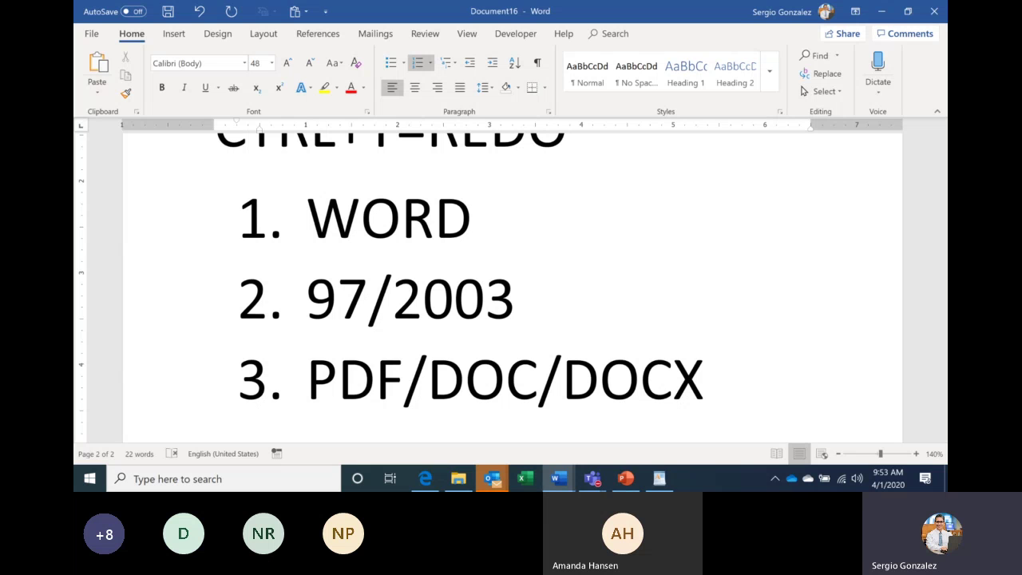
Bring the Staff Accountant application in the Edge browser back to the front.
left_click(425, 479)
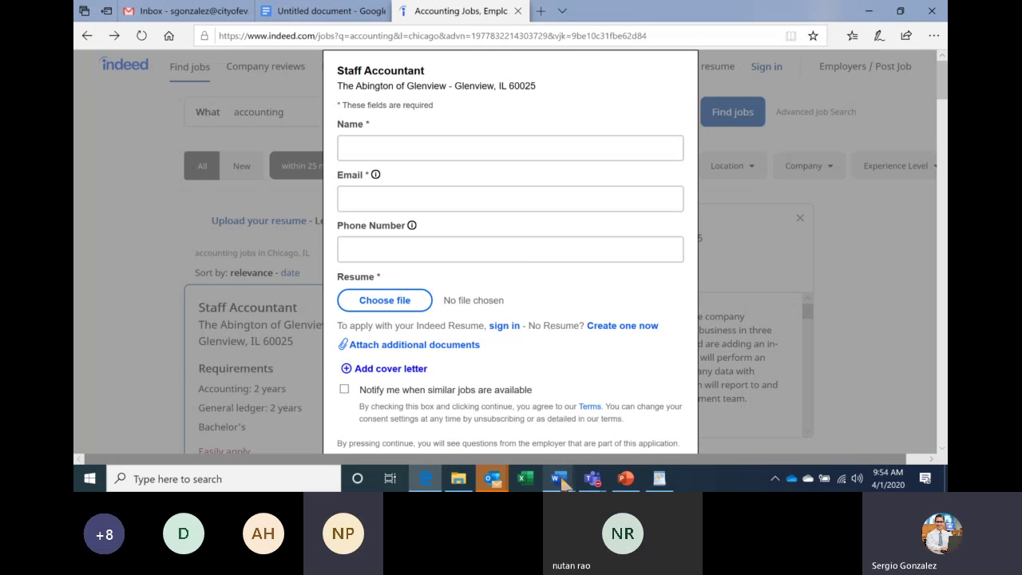
Show the Document16 list of WORD, 97/2003 and PDF/DOC/DOCX again.
mouse_move(561, 480)
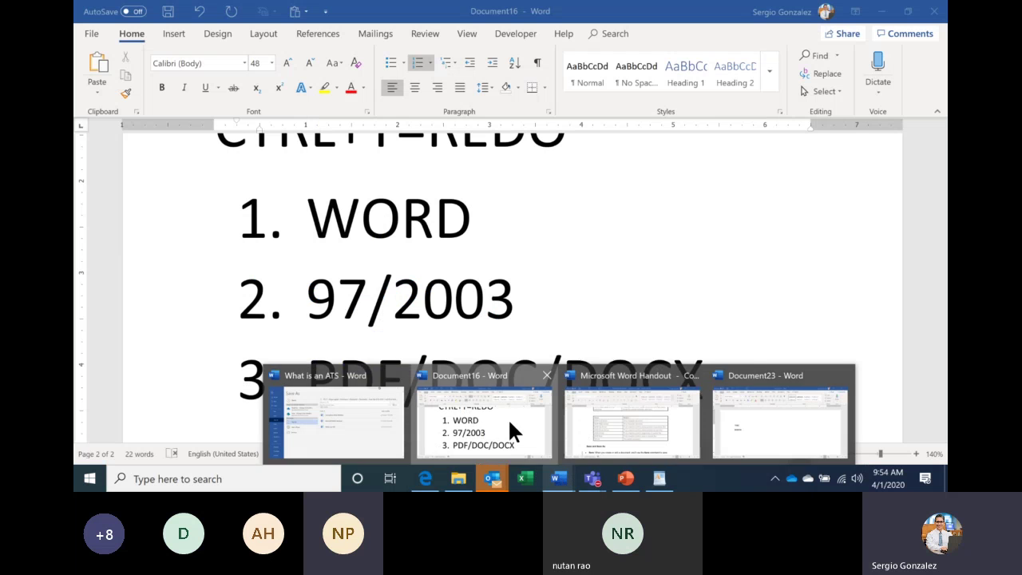
left_click(508, 417)
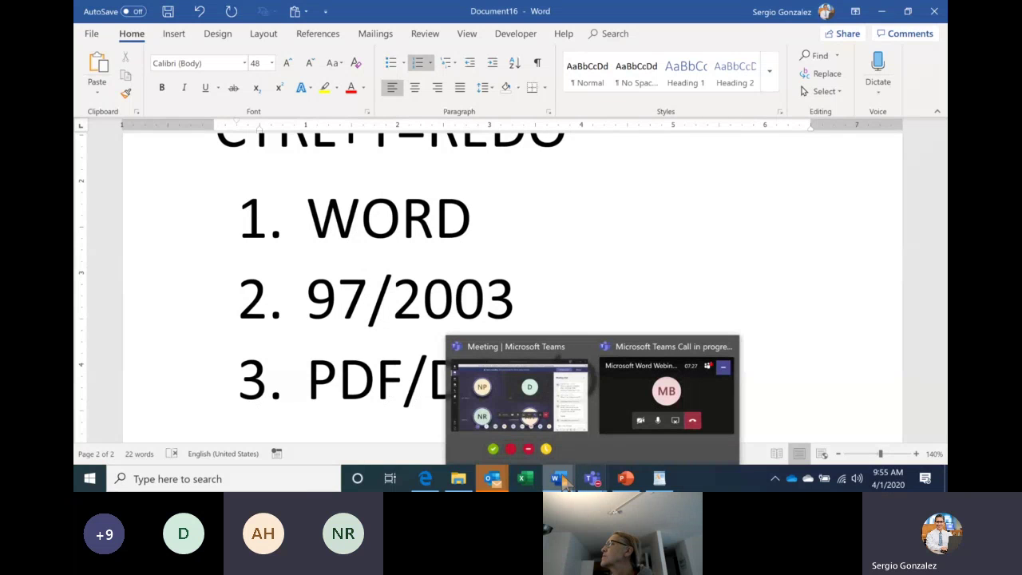
mouse_move(559, 483)
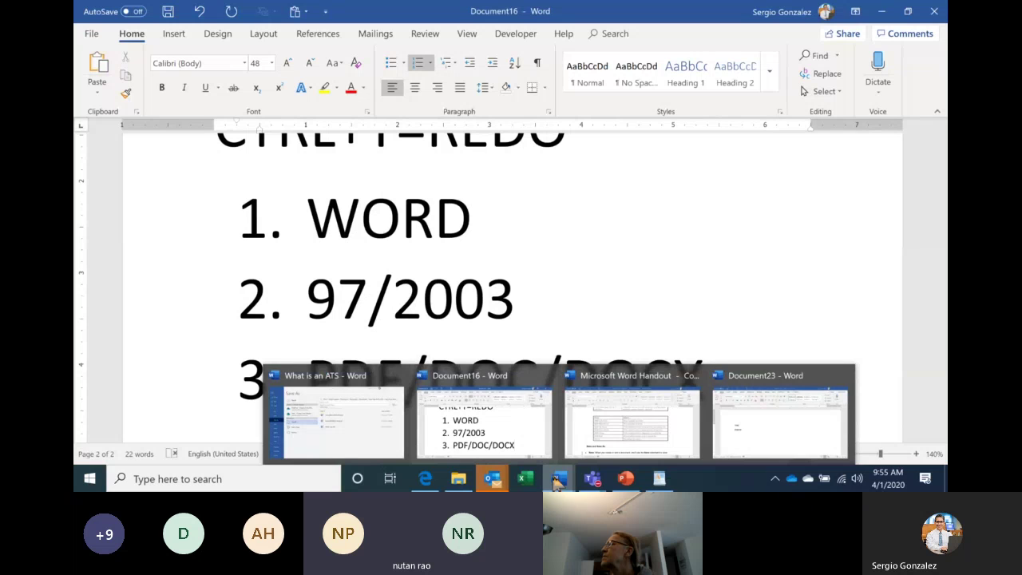
left_click(519, 432)
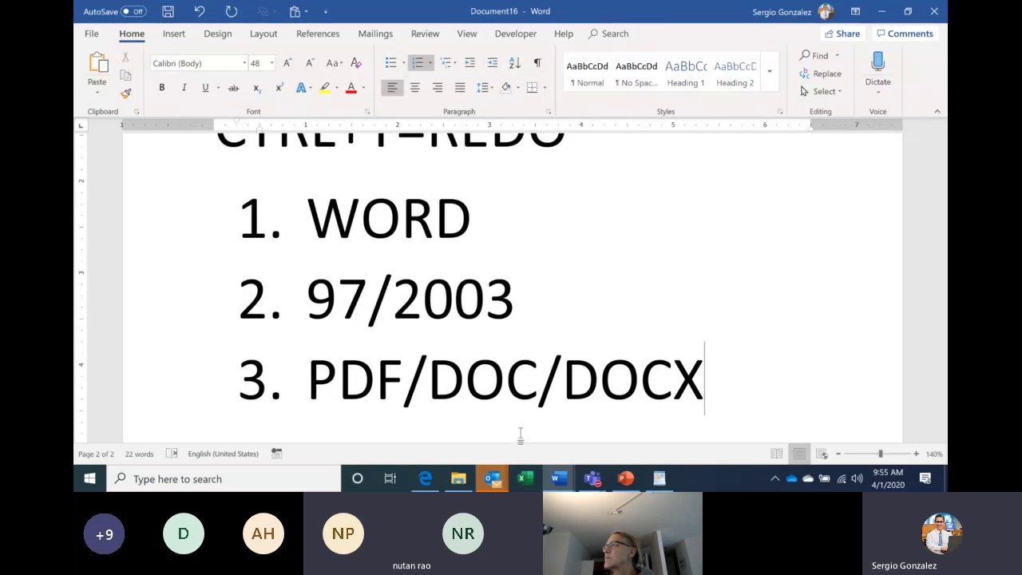
left_click(564, 475)
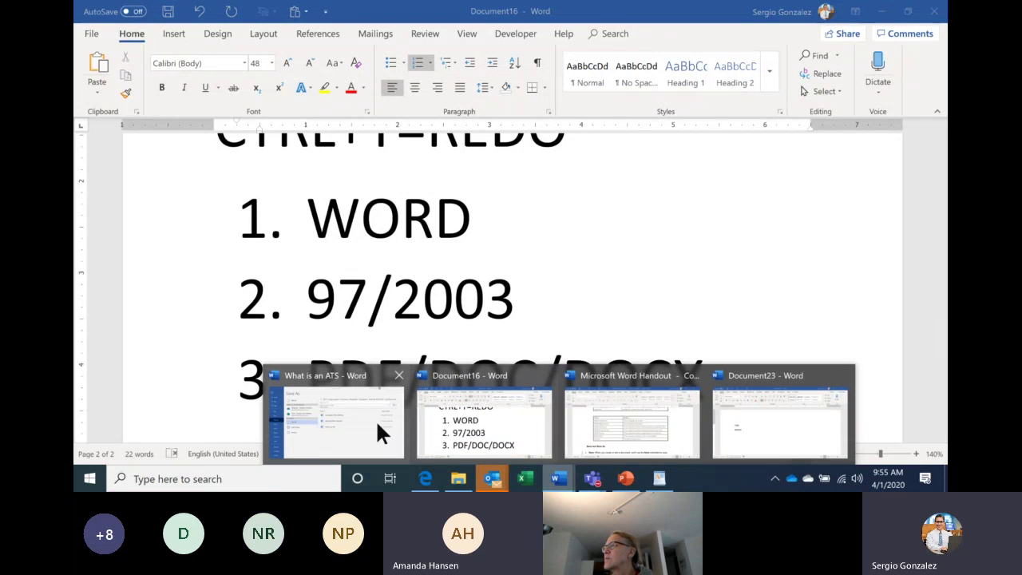
Save What is an ATS as a PDF file in the Material folder.
left_click(379, 432)
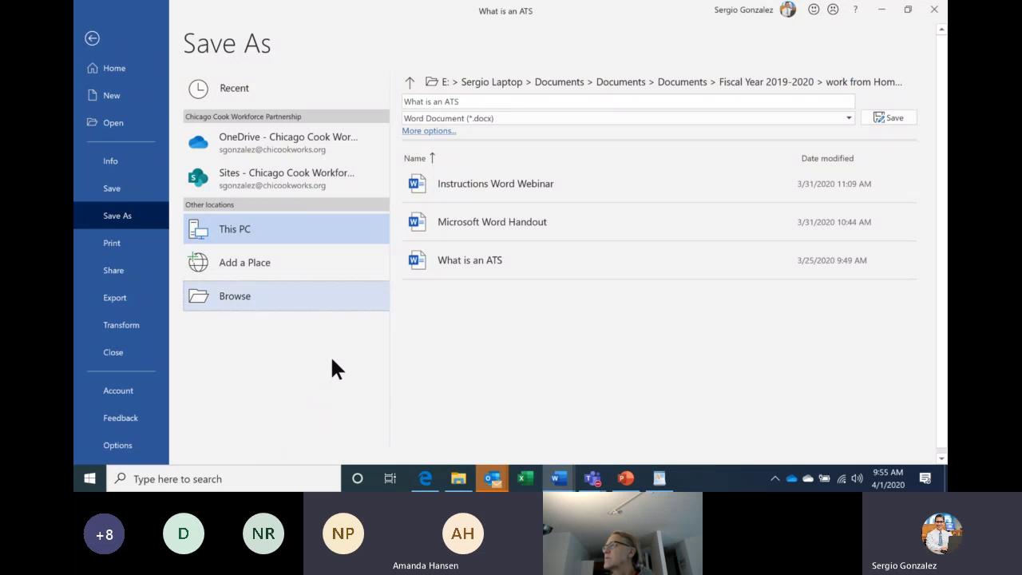
left_click(239, 299)
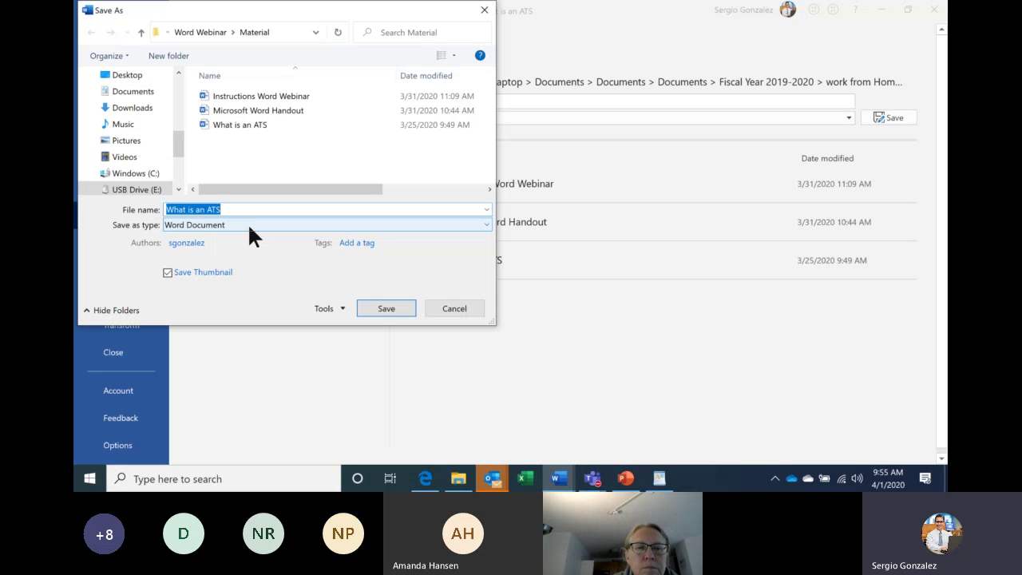
left_click(235, 224)
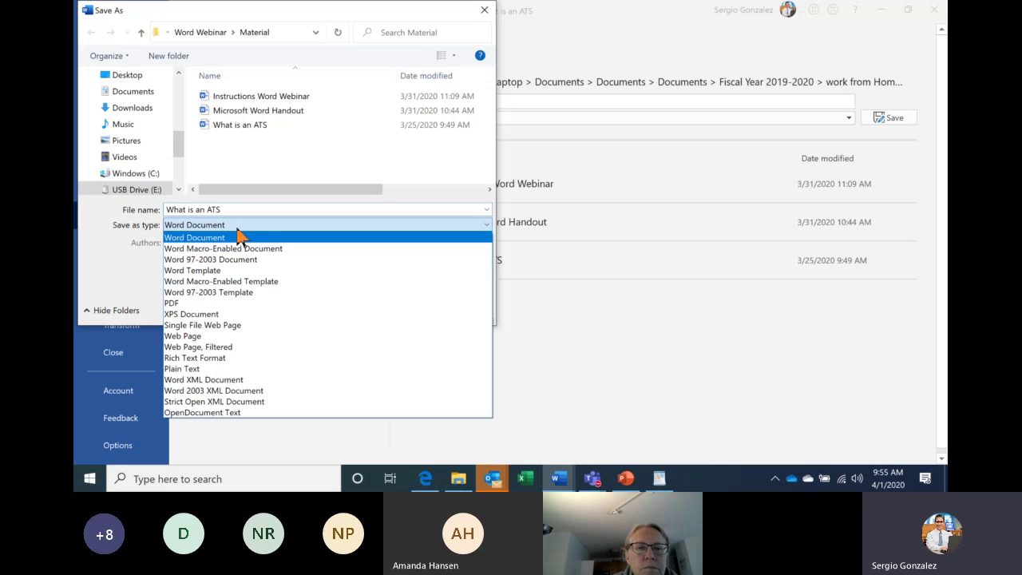
left_click(240, 261)
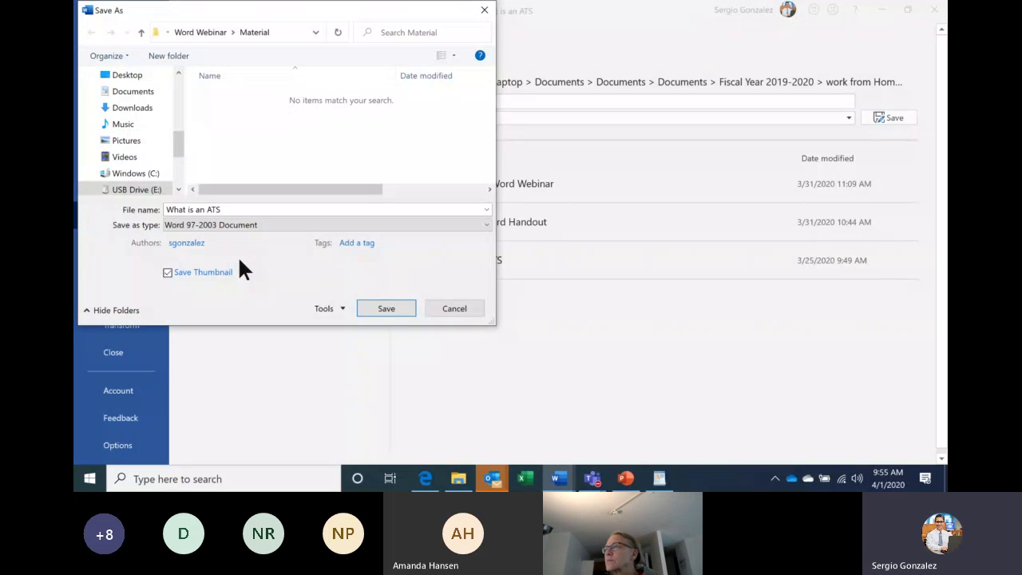
left_click(263, 223)
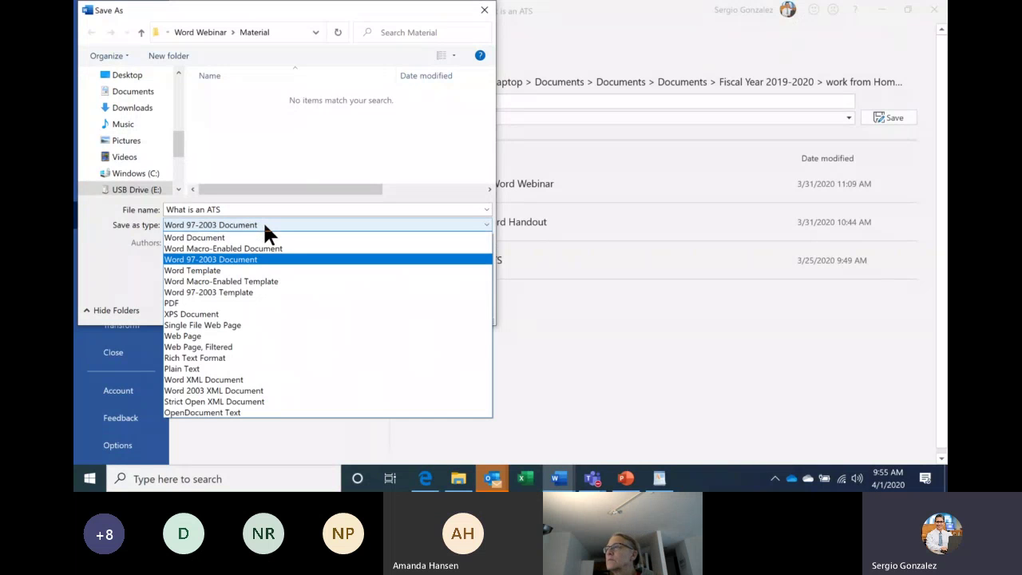
left_click(214, 305)
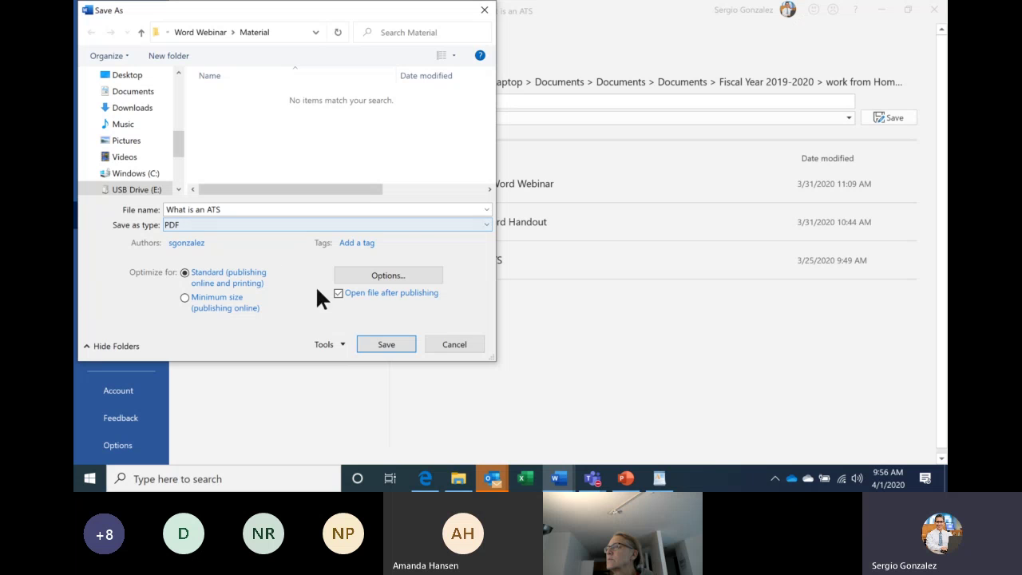
left_click(393, 345)
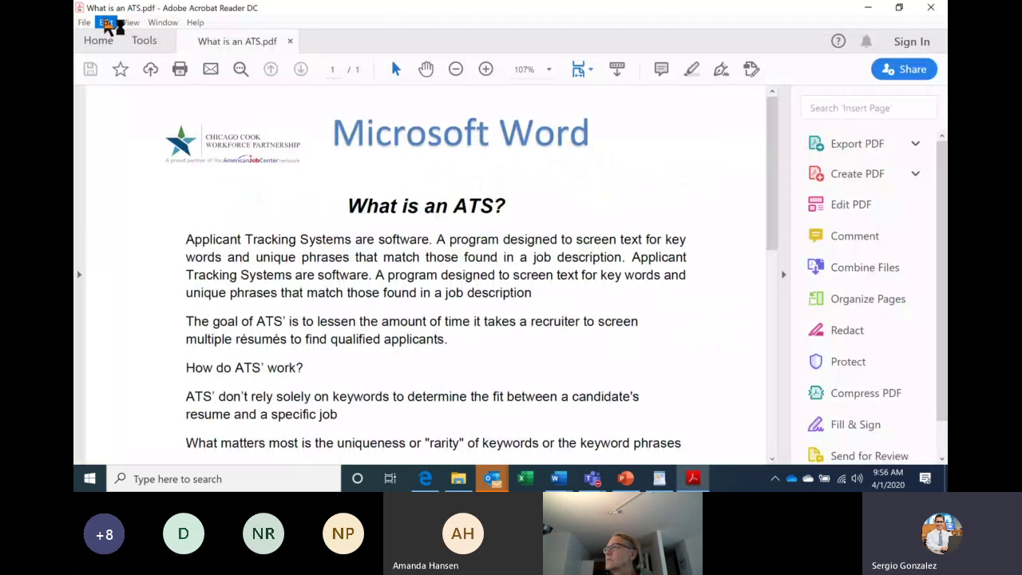
Strike through the PDF's title, then close the PDF without saving that markup.
triple_click(386, 209)
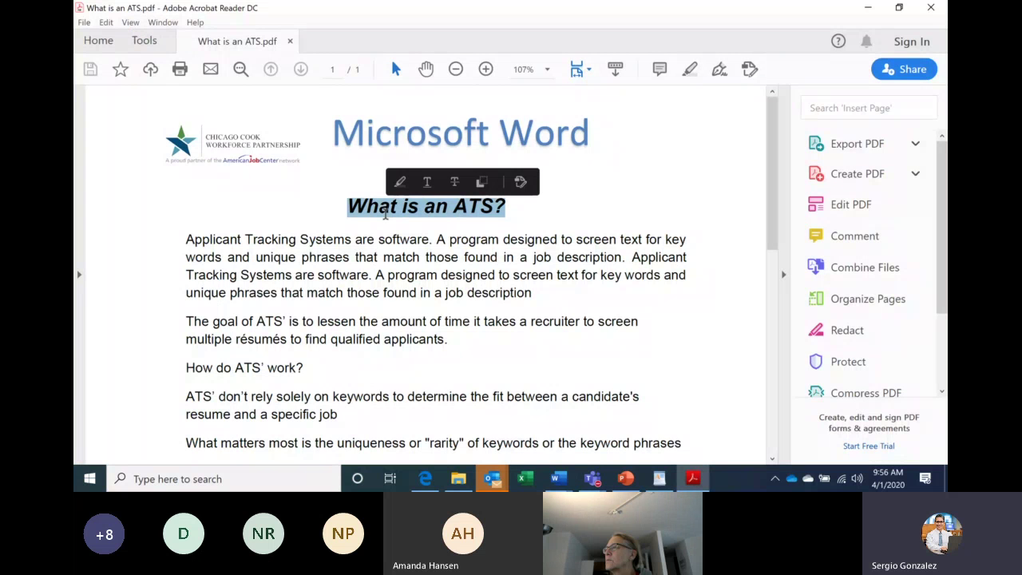
key("Delete")
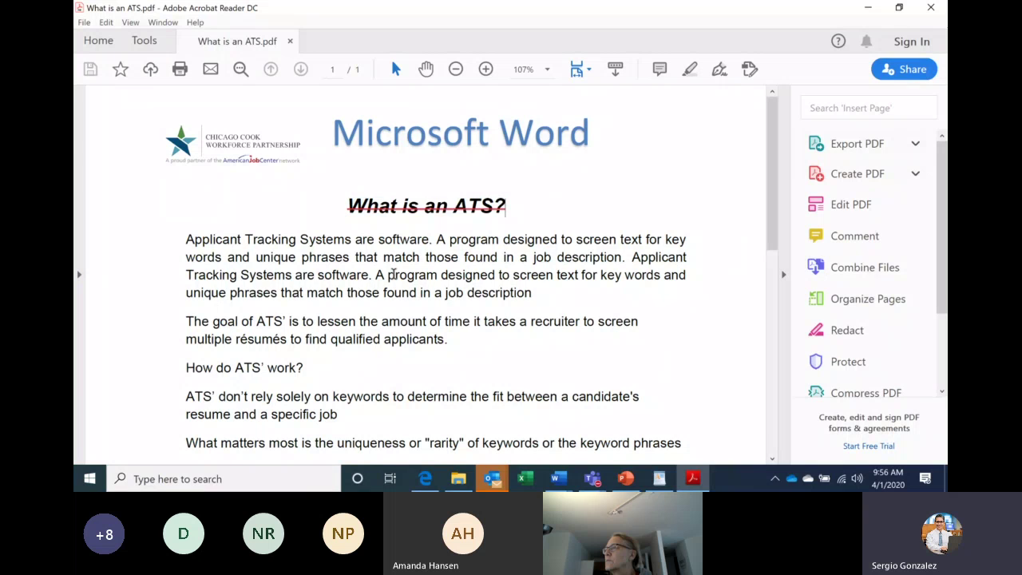
double_click(392, 293)
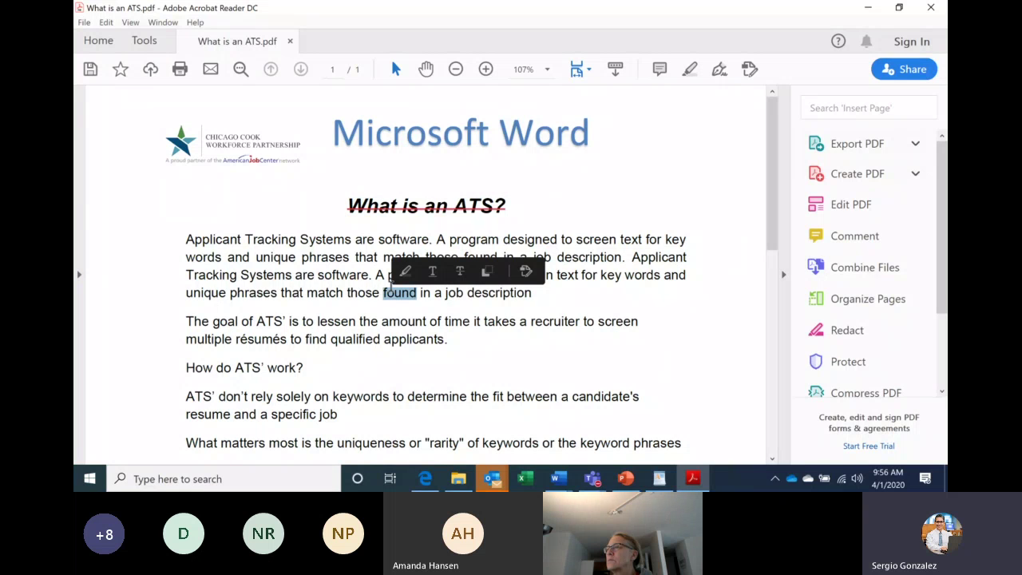
left_click(392, 292)
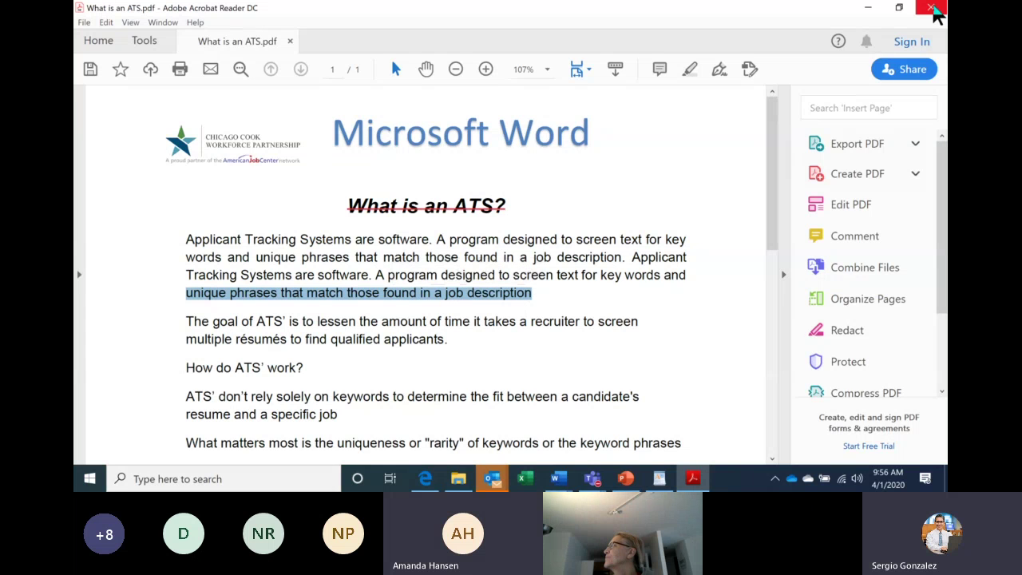
left_click(931, 8)
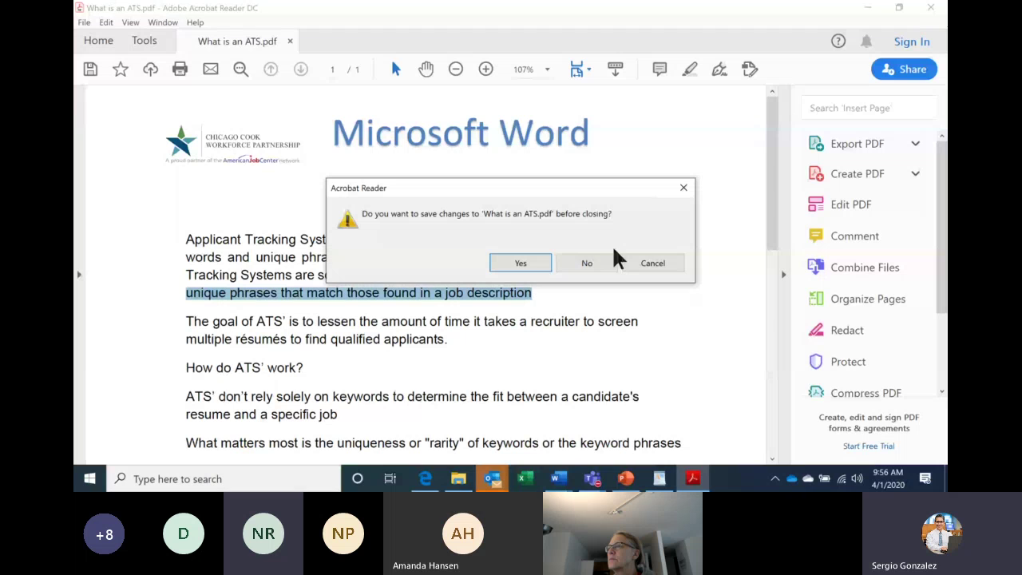
left_click(608, 257)
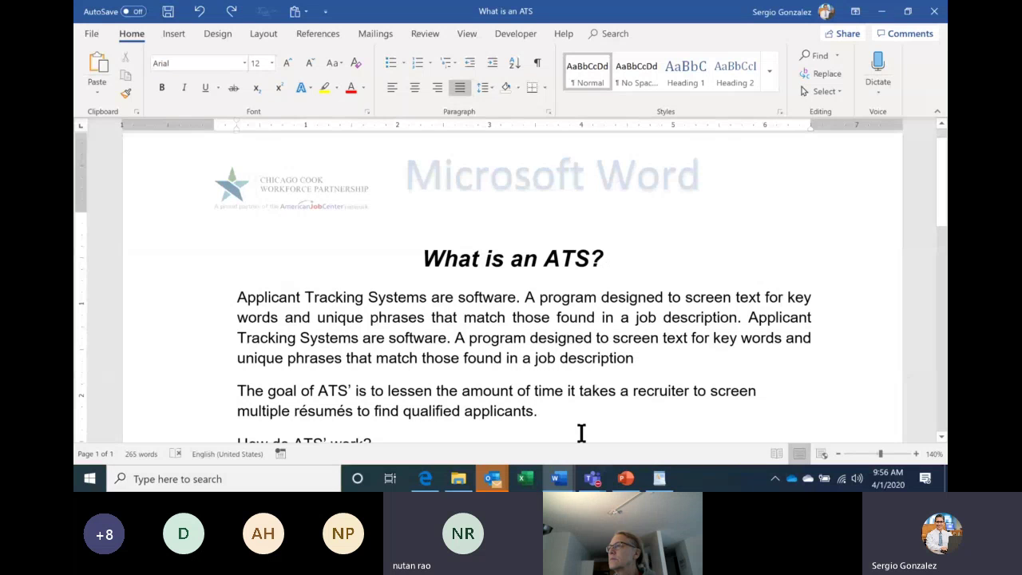
Switch to the Document16 notes listing WORD, 97/2003 and PDF/DOC/DOCX.
mouse_move(559, 478)
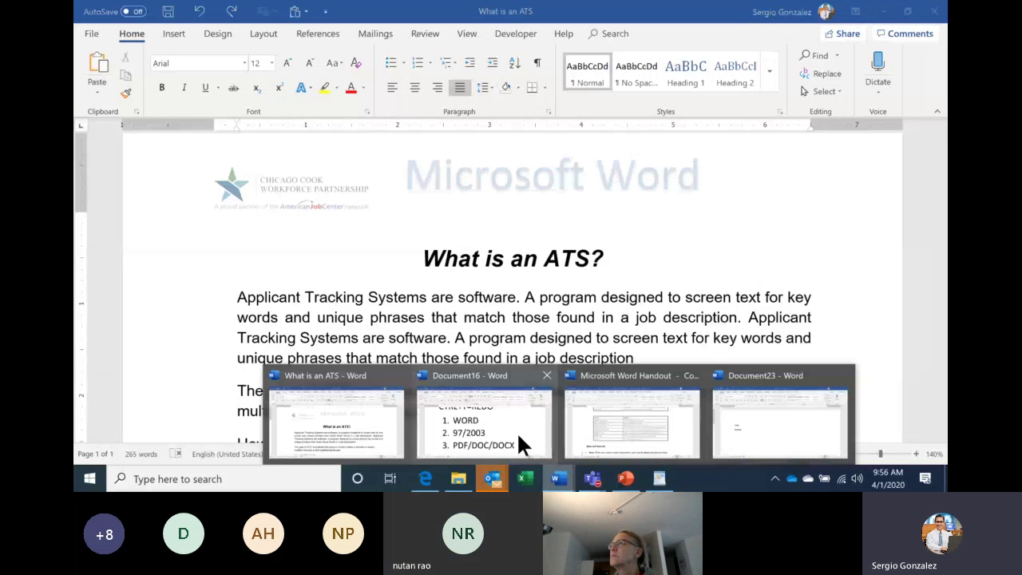
left_click(518, 435)
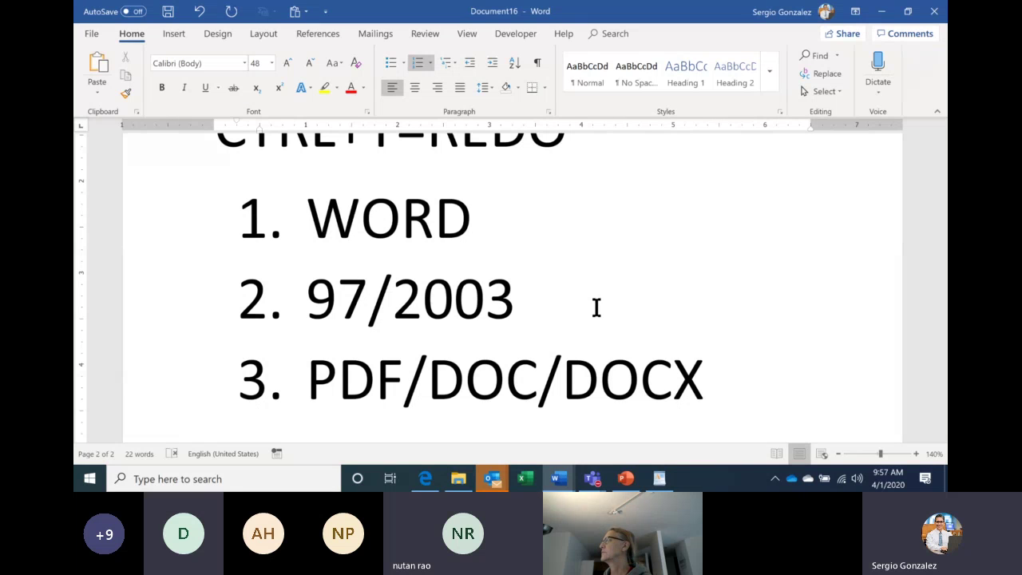
Show the Teams meeting's 16 participants and mute everyone except yourself.
mouse_move(593, 478)
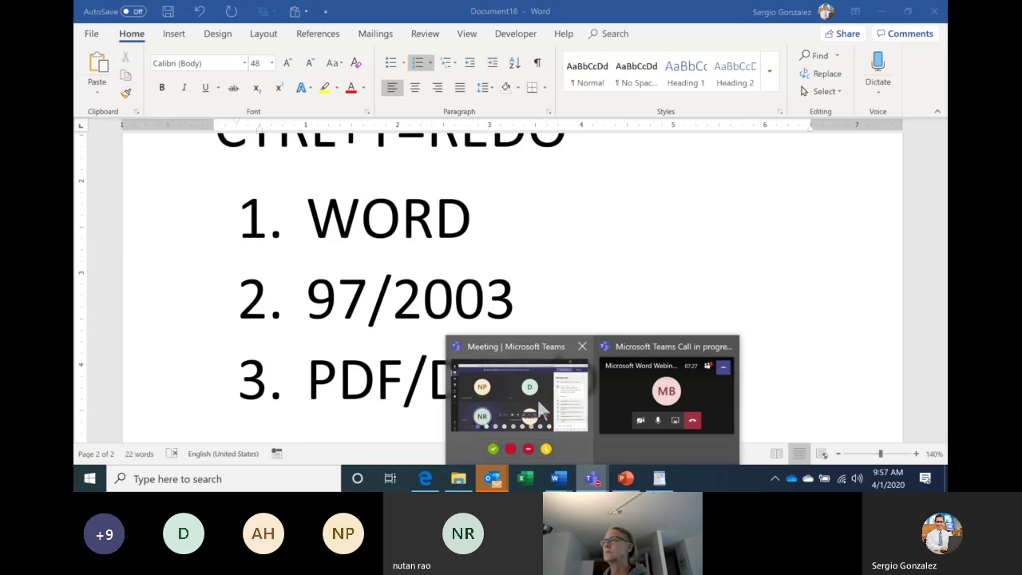
left_click(537, 399)
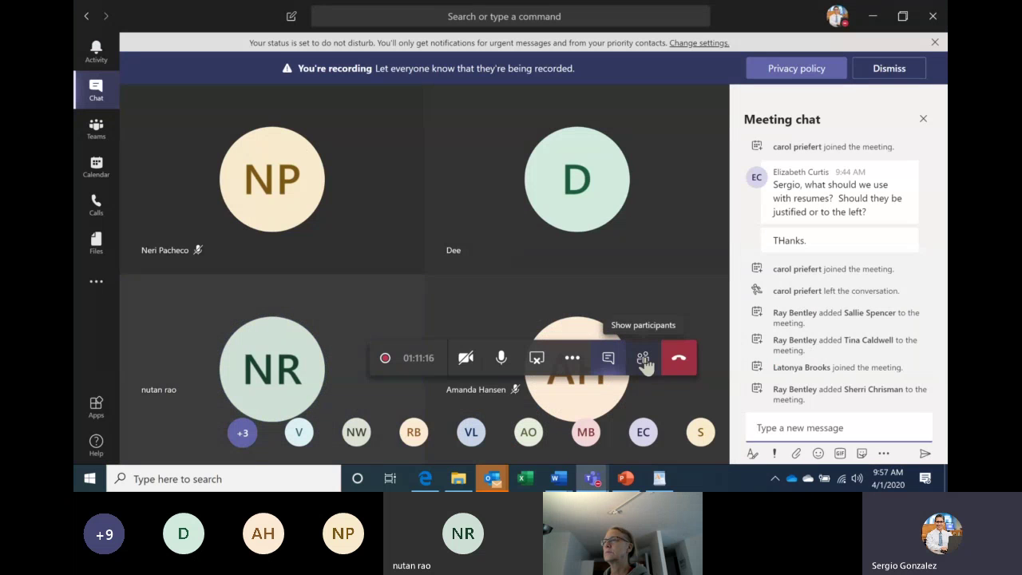
left_click(643, 360)
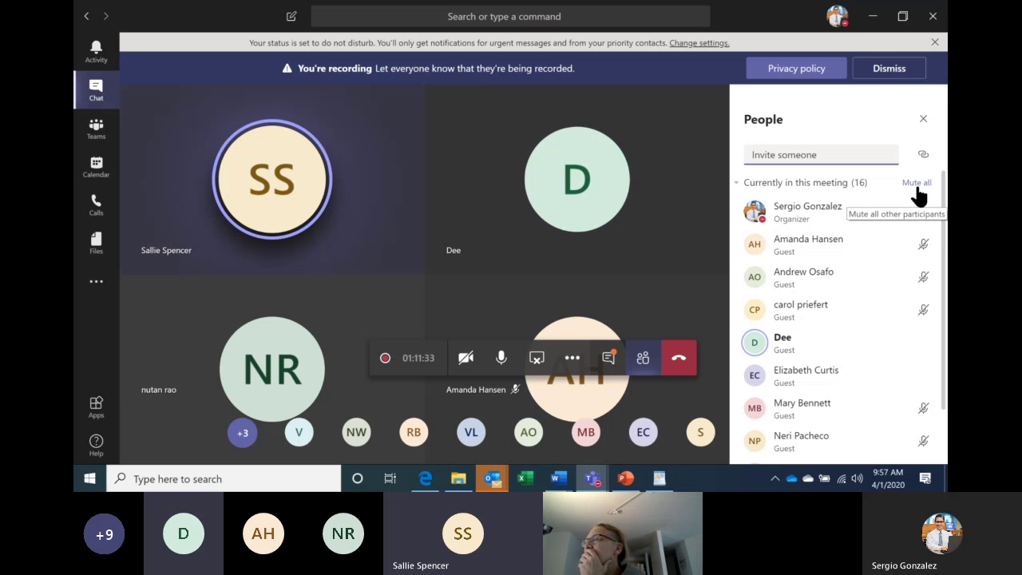
left_click(917, 183)
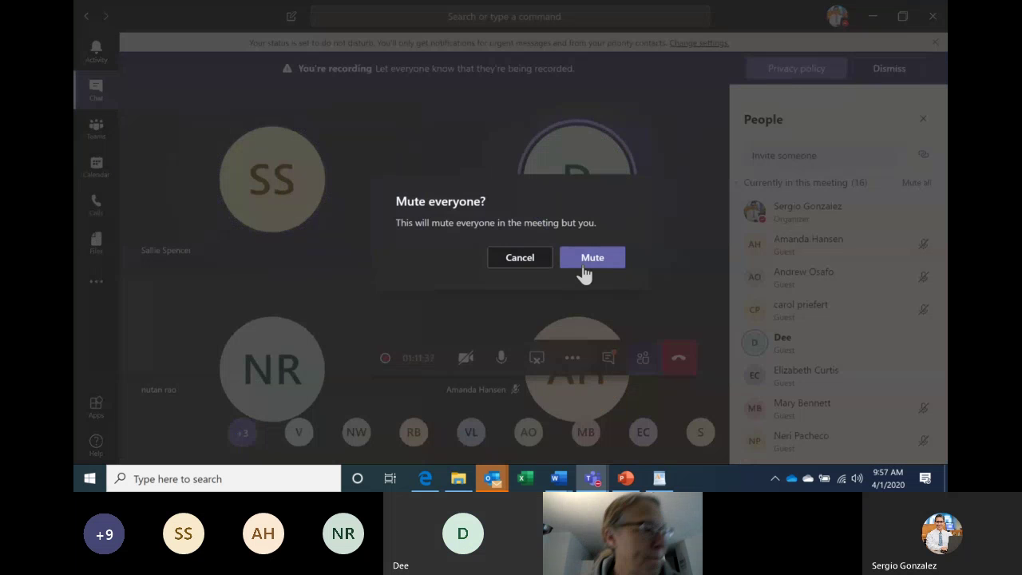
left_click(541, 270)
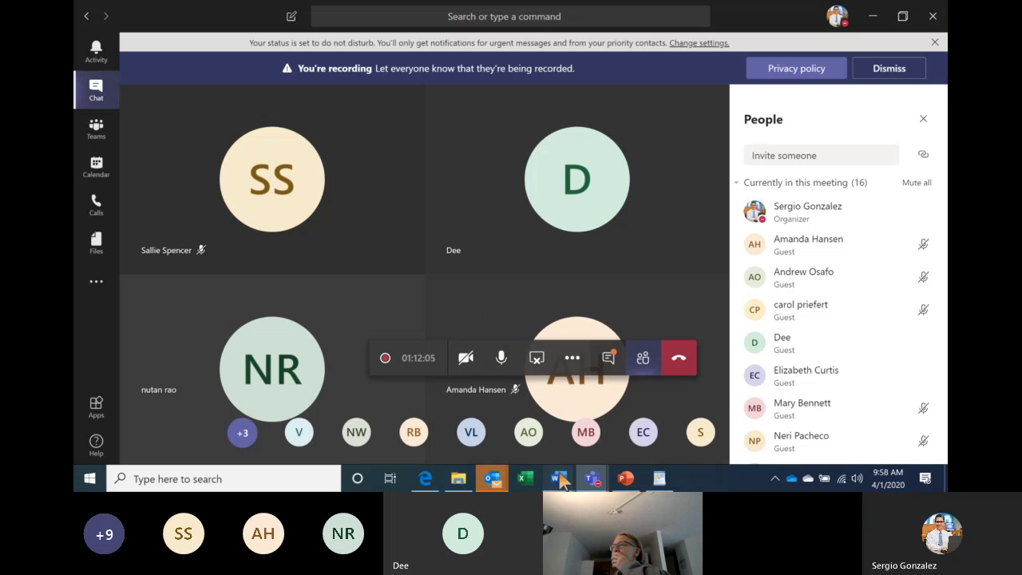
Return to the What is an ATS document and jump to its start with Ctrl+Home.
mouse_move(561, 474)
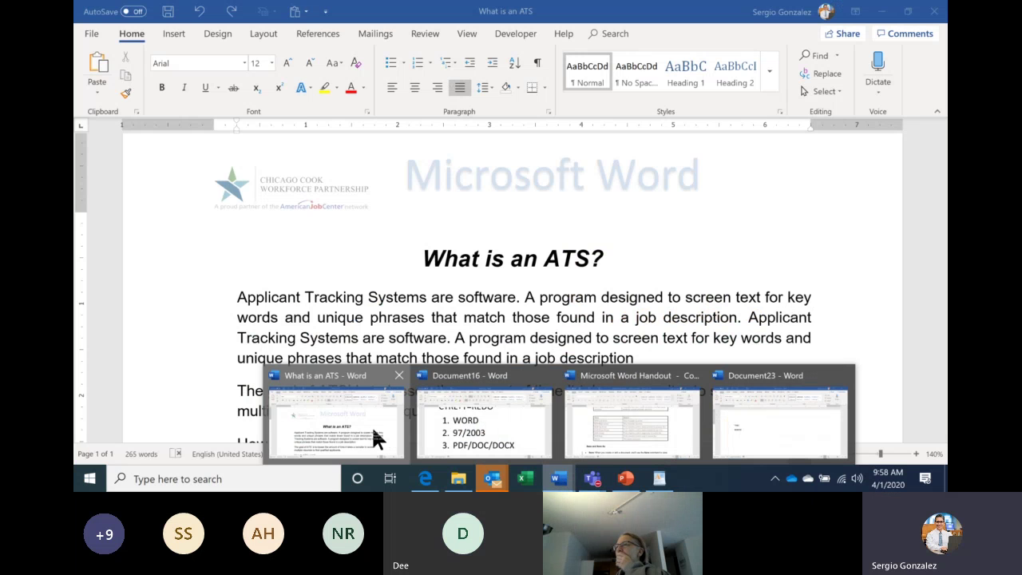
left_click(372, 429)
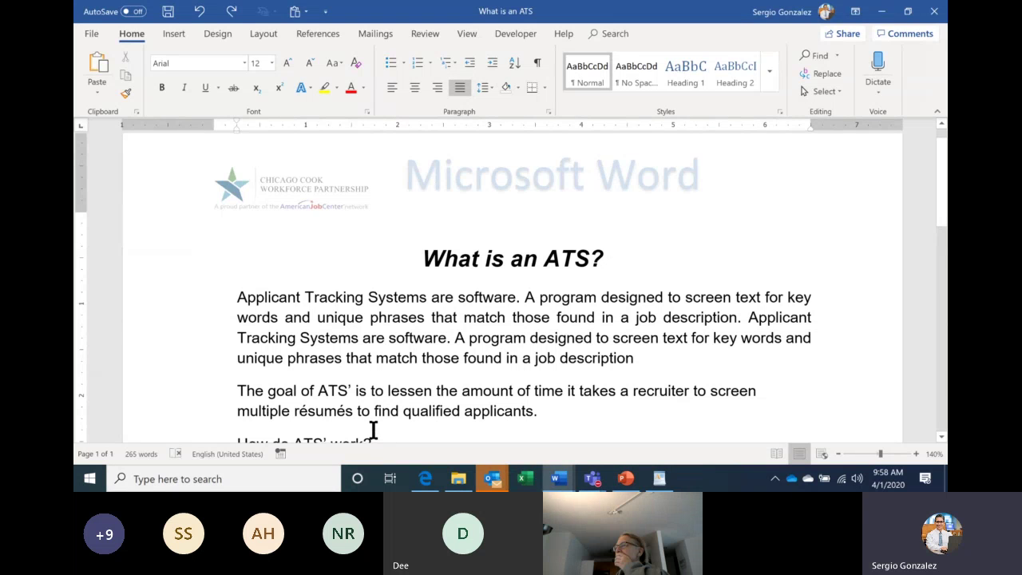
key("Down")
key("Down")
key("Down")
key("Down")
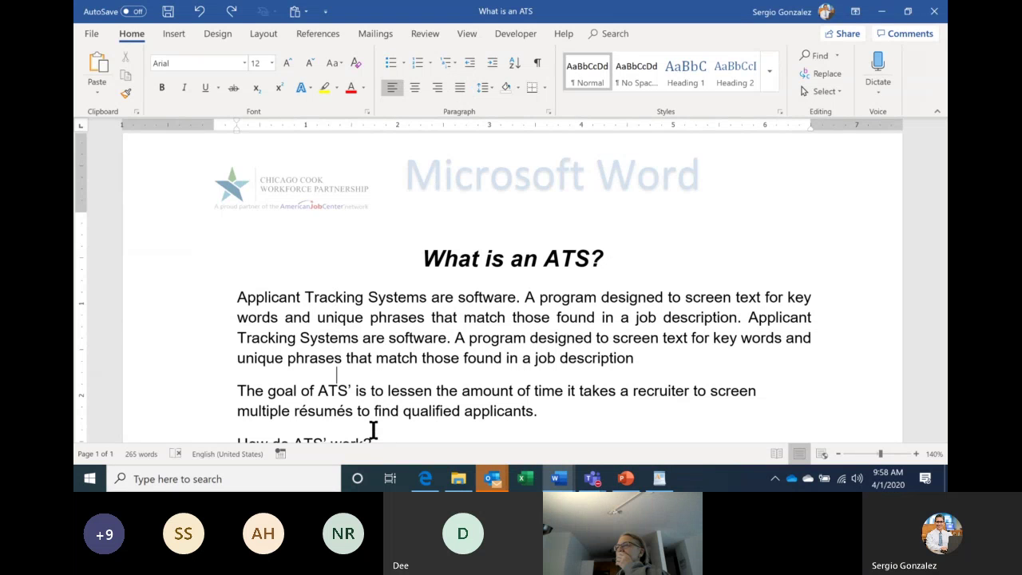
key("Down")
key("Down")
key("Down")
key("Down")
key("Down")
key("Down")
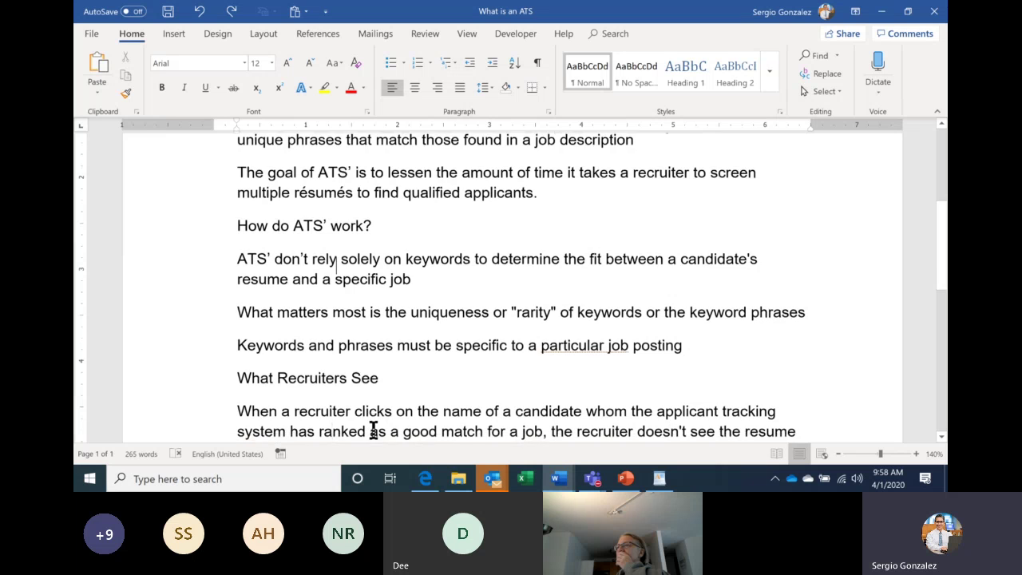
key("ctrl+Home")
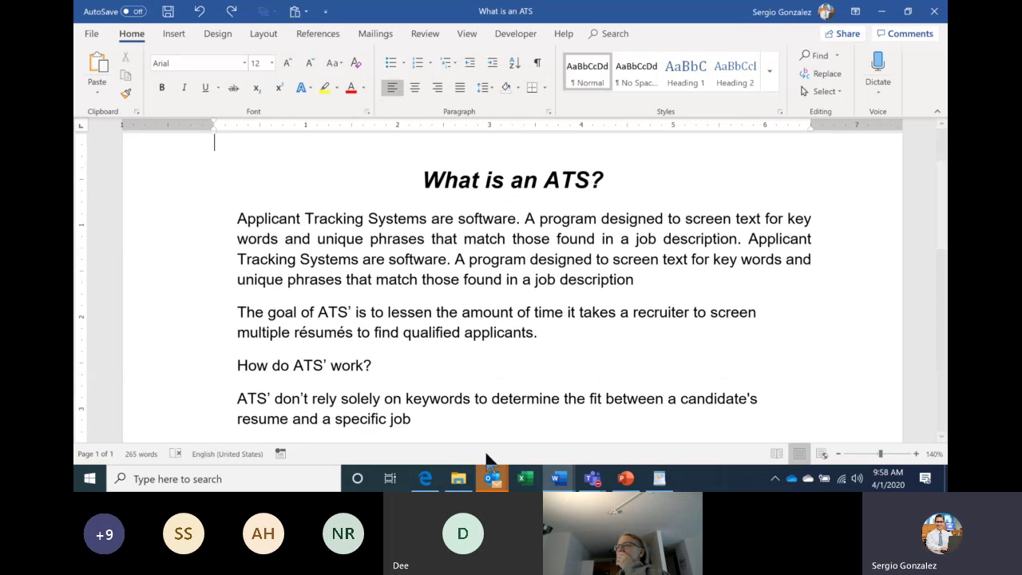
mouse_move(590, 482)
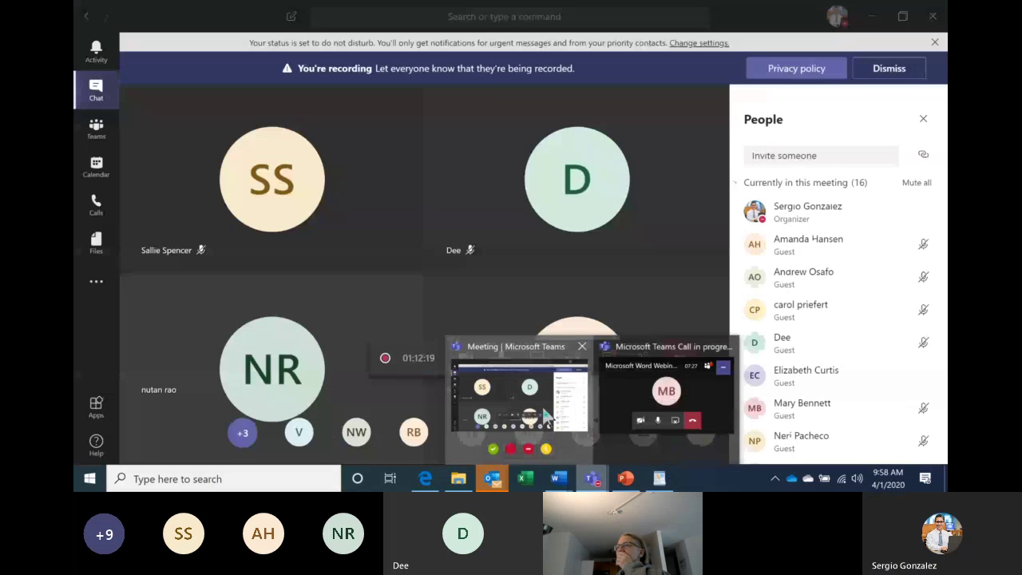
Read the latest Teams meeting chat messages, then return to the What is an ATS document.
left_click(590, 396)
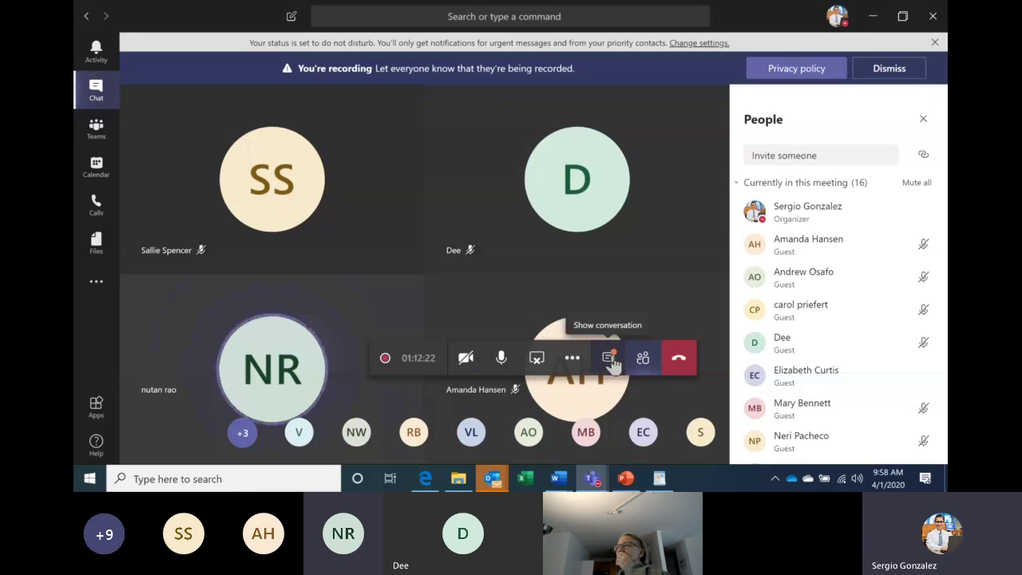
left_click(610, 360)
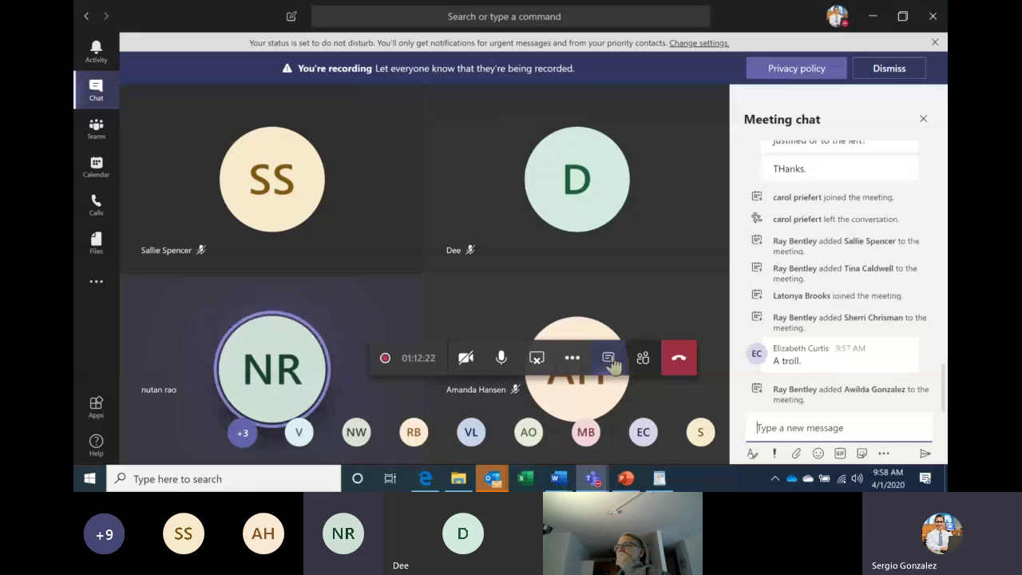
left_click(854, 430)
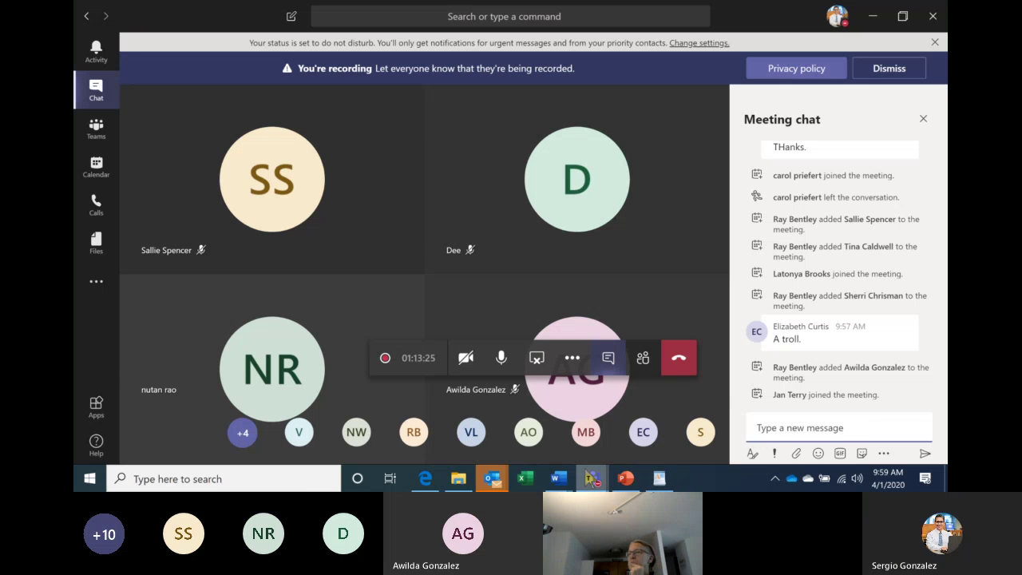
left_click(559, 481)
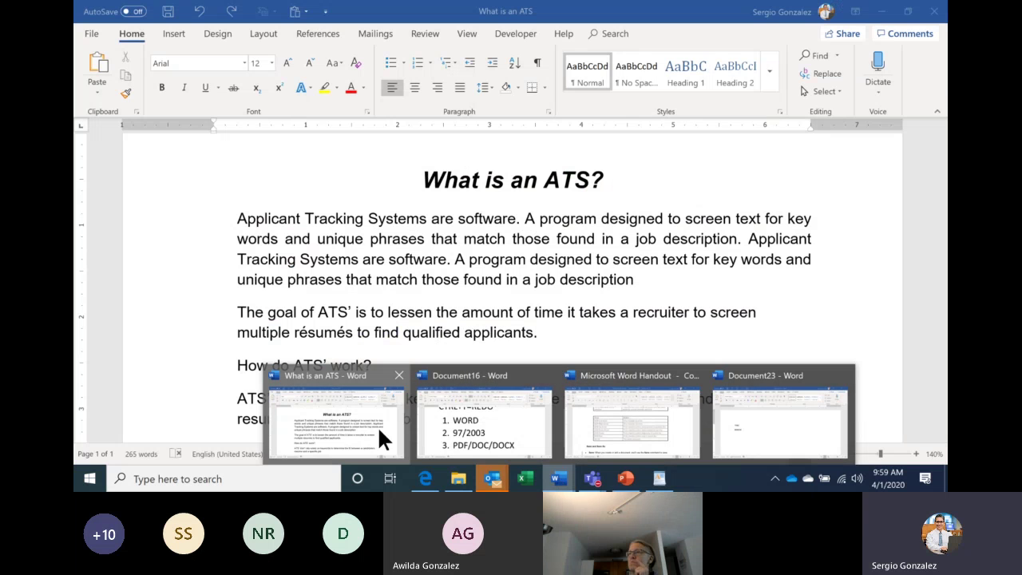
left_click(380, 433)
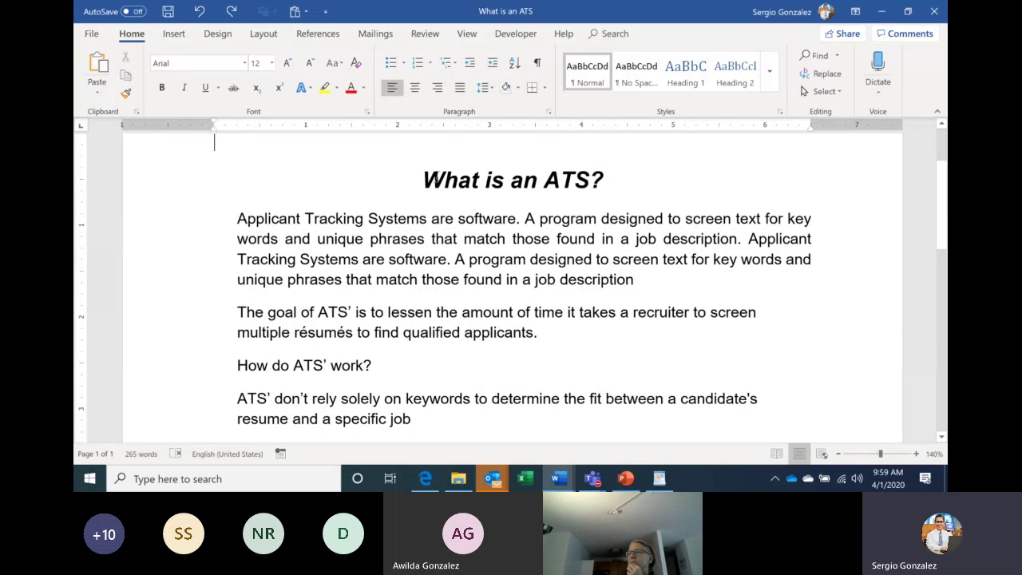
Practise selecting the title, the first paragraph and the word 'What' by triple- and double-clicking.
triple_click(439, 183)
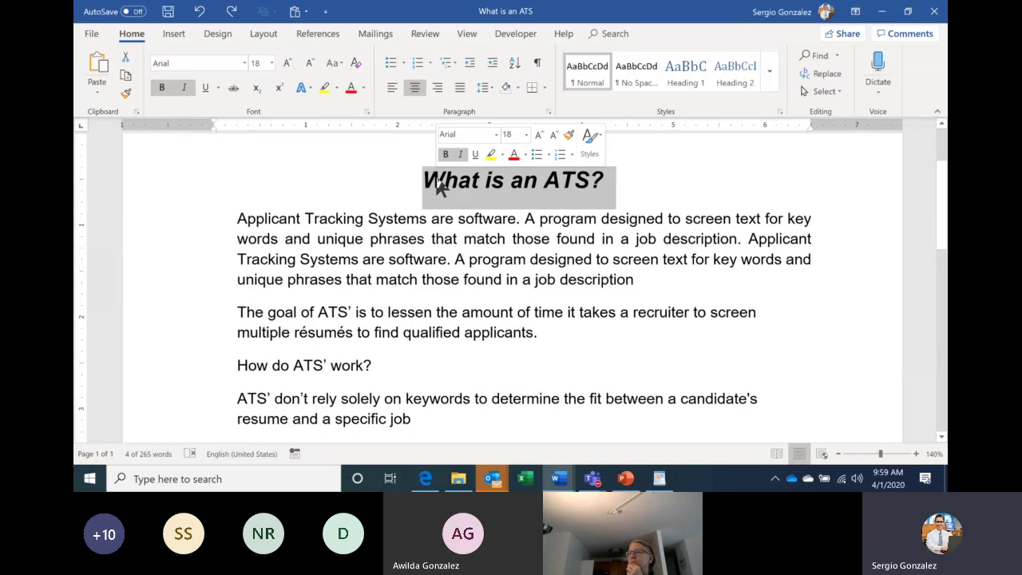
left_click(429, 217)
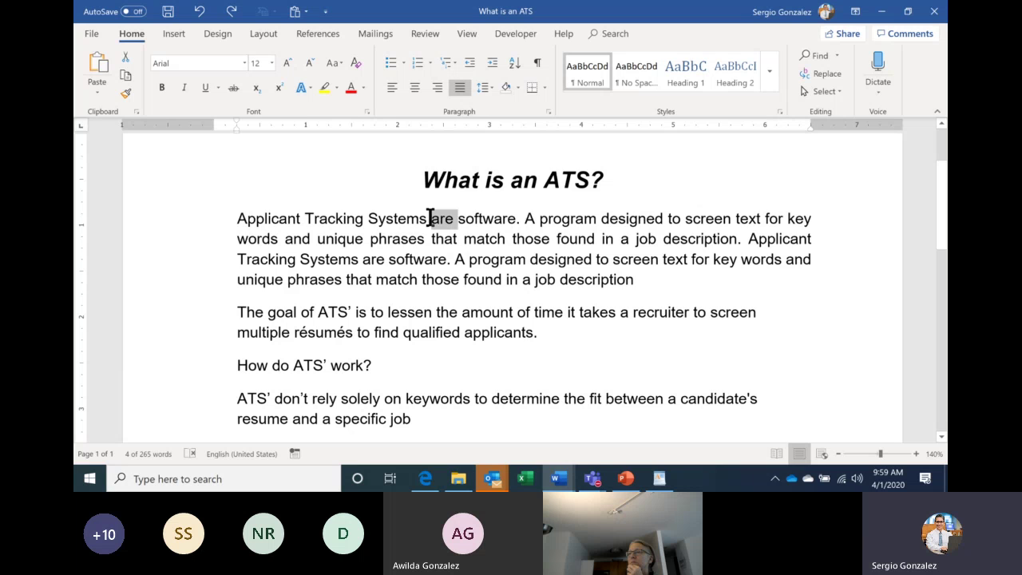
triple_click(432, 222)
left_click(379, 226)
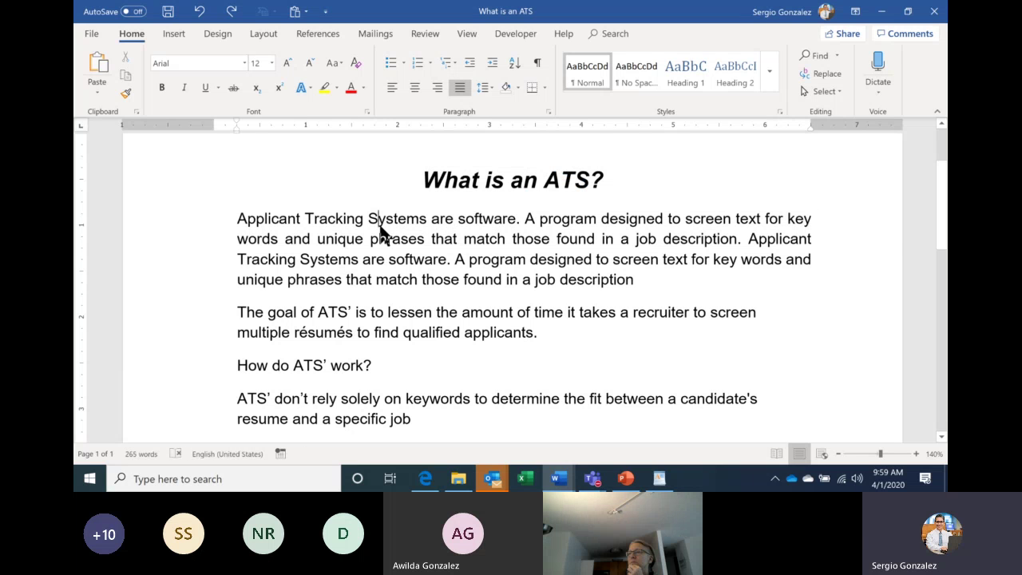
double_click(464, 182)
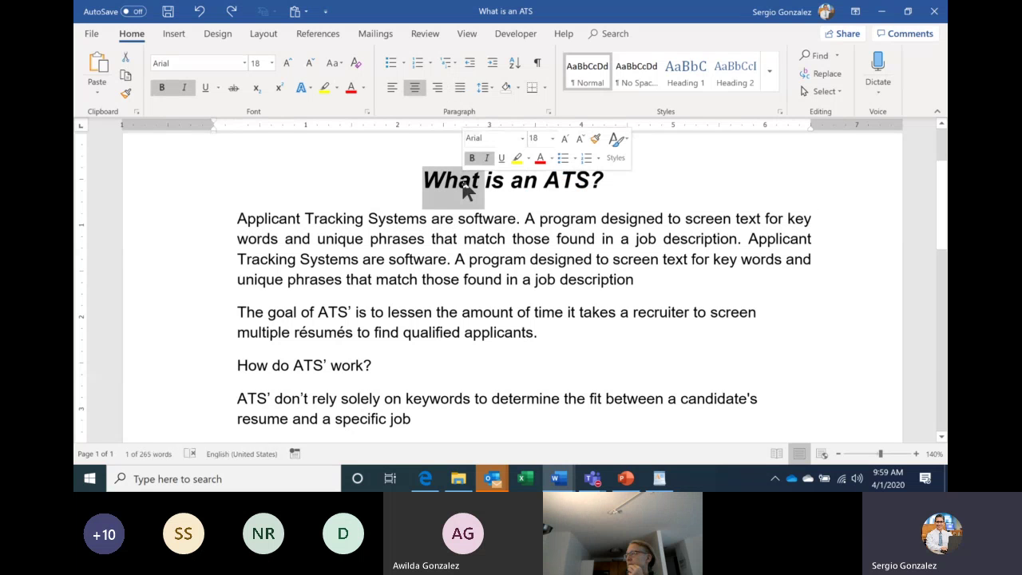
left_click(452, 222)
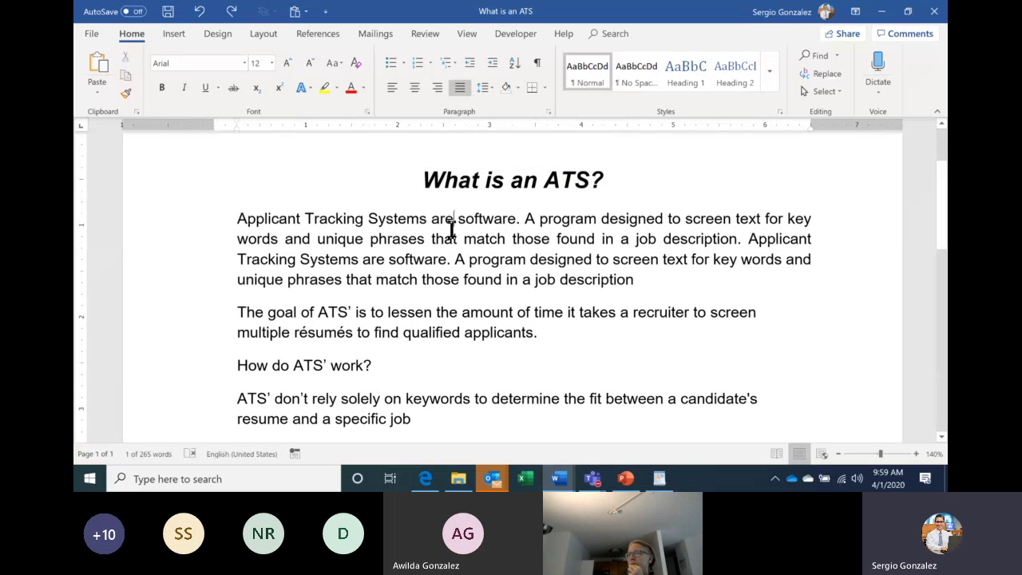
Select the first paragraph by dragging in the left margin, then go to the Basic Format slide.
left_click(176, 226)
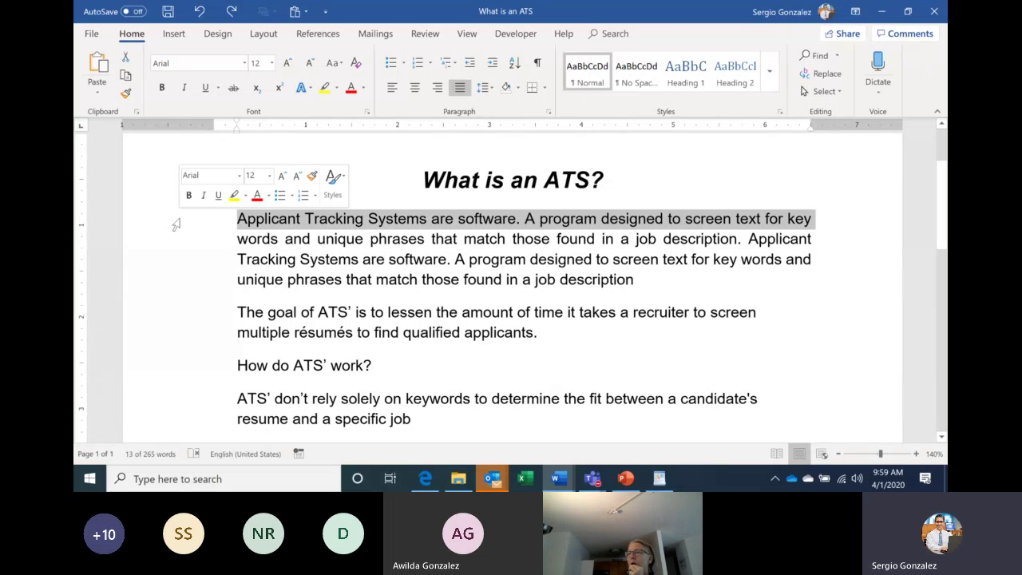
left_click_drag(177, 225, 183, 293)
left_click(284, 311)
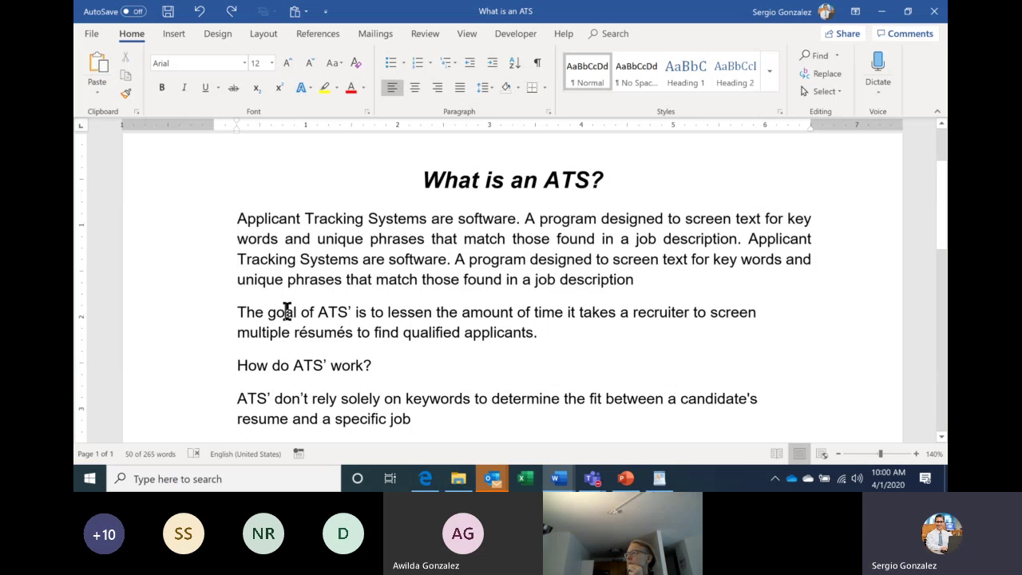
left_click(626, 479)
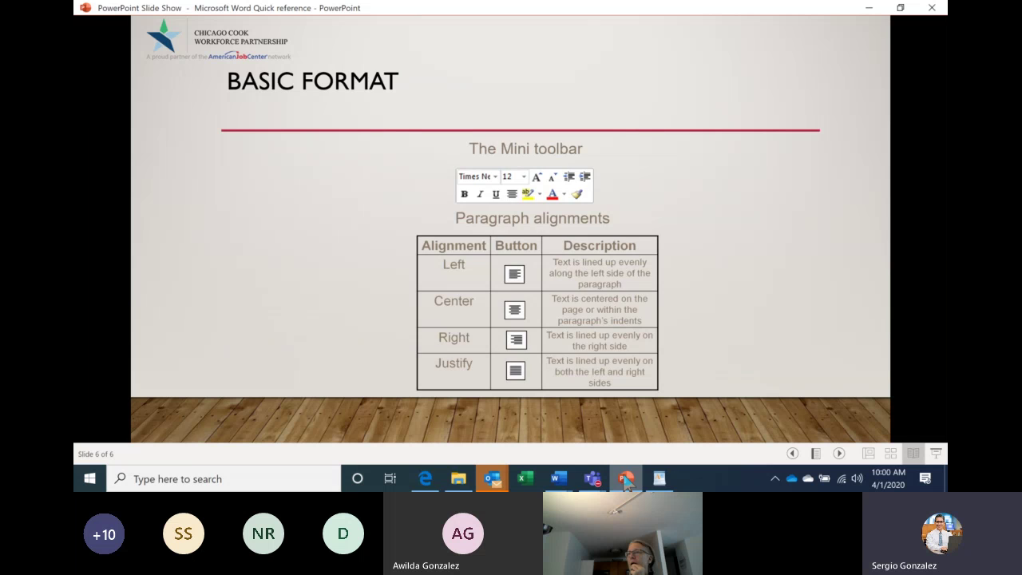
Step back to the 'Selecting Text Without the Mouse' slide, then return to the ATS document.
key("Left")
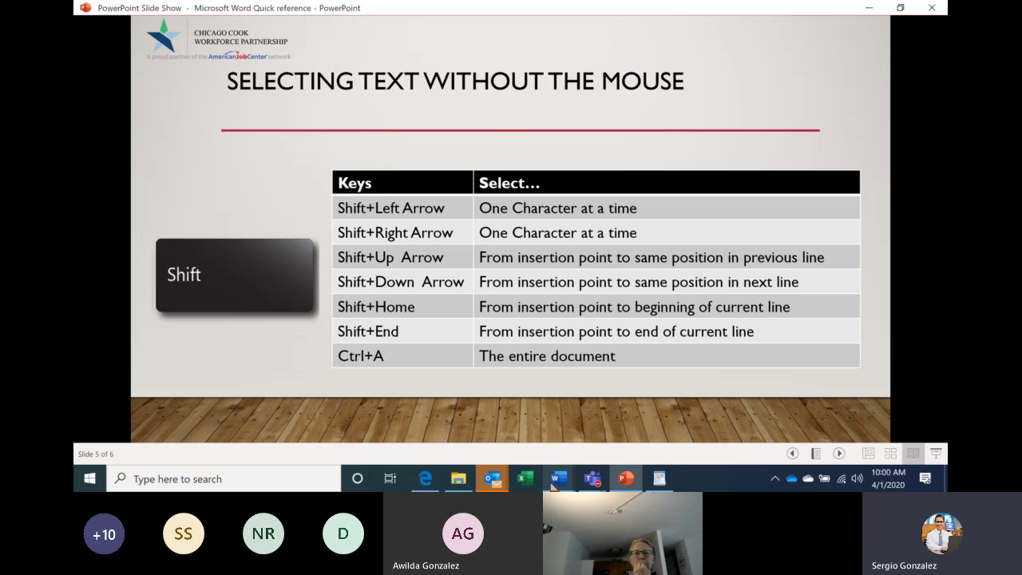
left_click(553, 482)
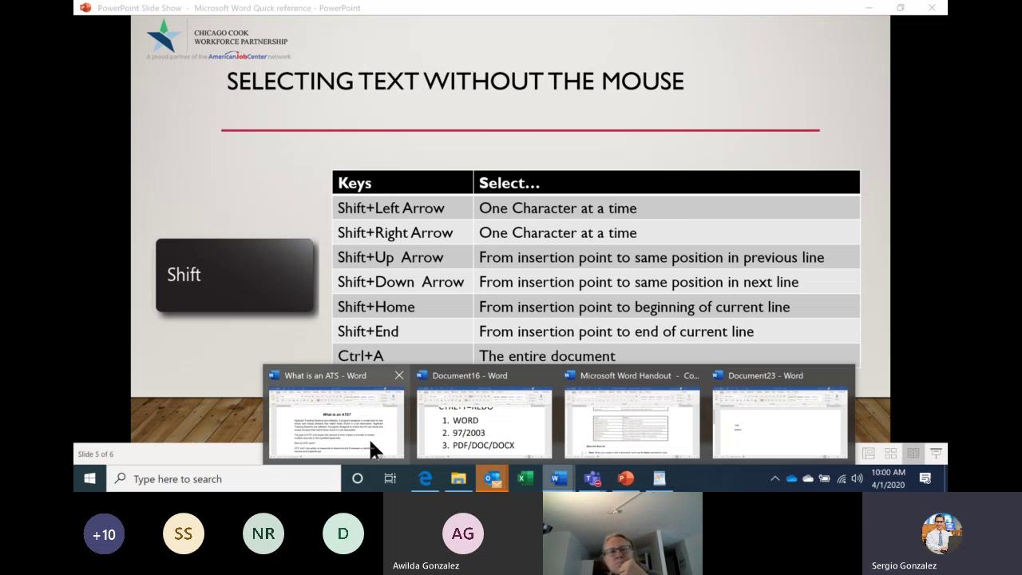
left_click(375, 449)
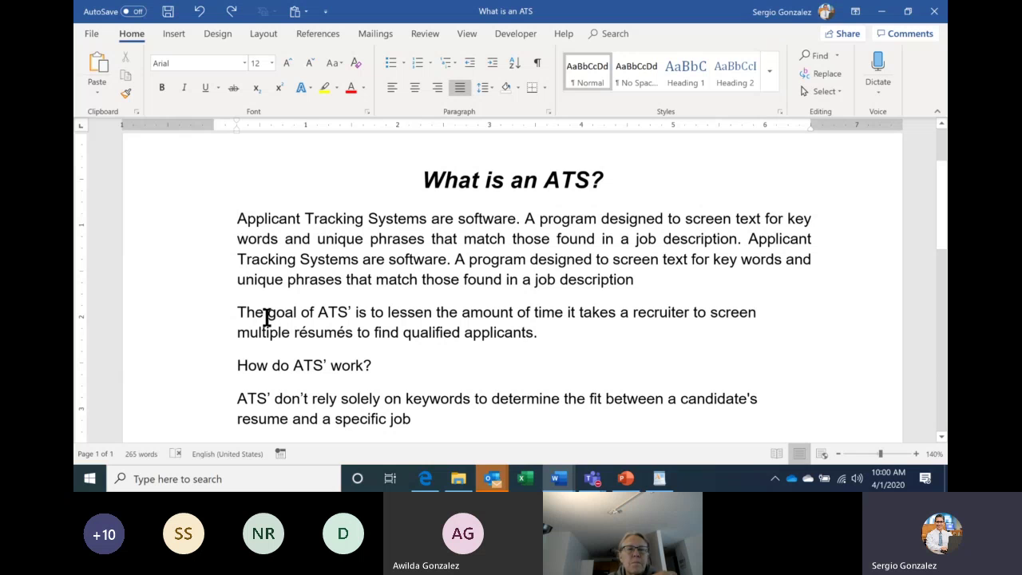
key("shift+Right")
key("shift+Right")
key("shift+Right")
key("shift+Right")
key("shift+Right")
key("shift+Right")
key("shift+Right")
key("shift+Right")
key("shift+Right")
key("shift+Right")
key("shift+Right")
key("shift+Right")
key("shift+Right")
key("shift+Right")
key("shift+Right")
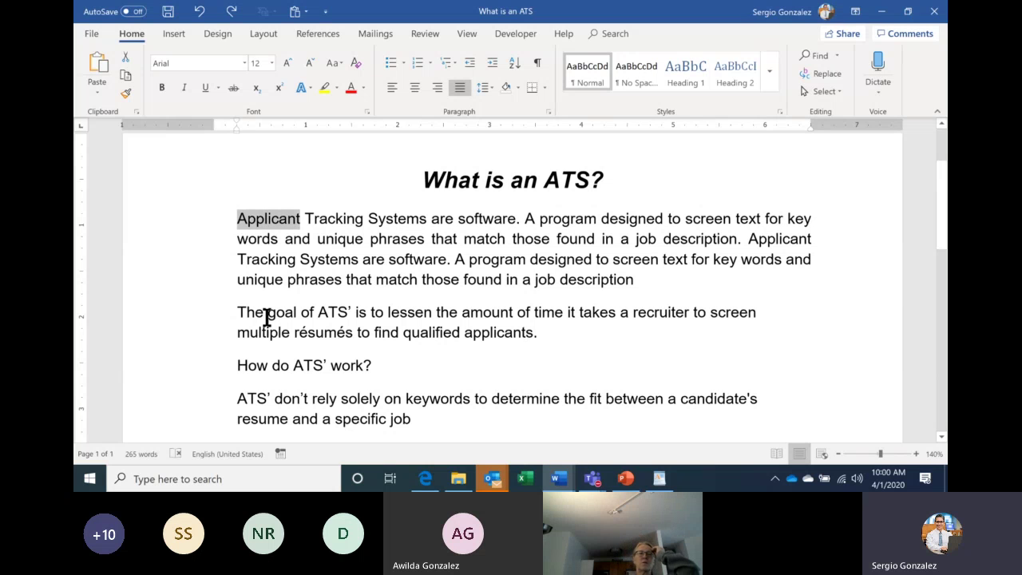
key("shift+Right")
key("shift+Down")
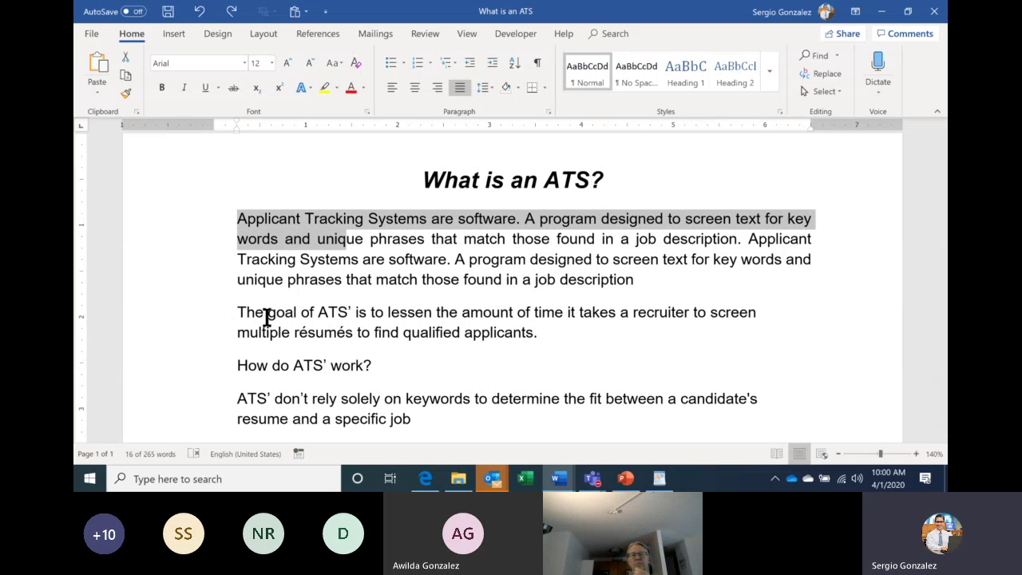
key("shift+Down")
key("shift+Down")
key("shift+Right")
key("shift+Right")
key("shift+Right")
key("shift+Right")
key("shift+Right")
key("shift+Right")
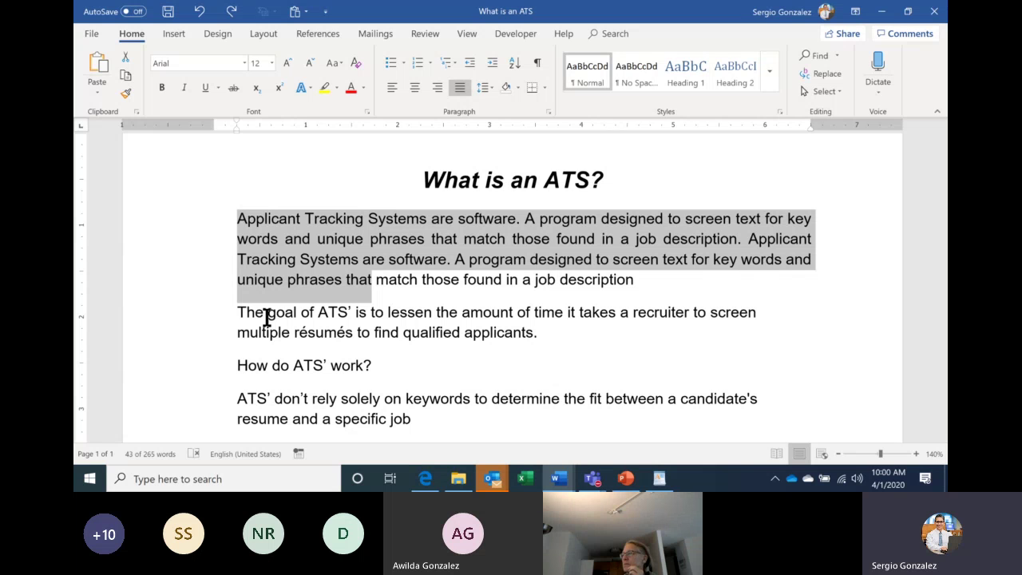
key("shift+End")
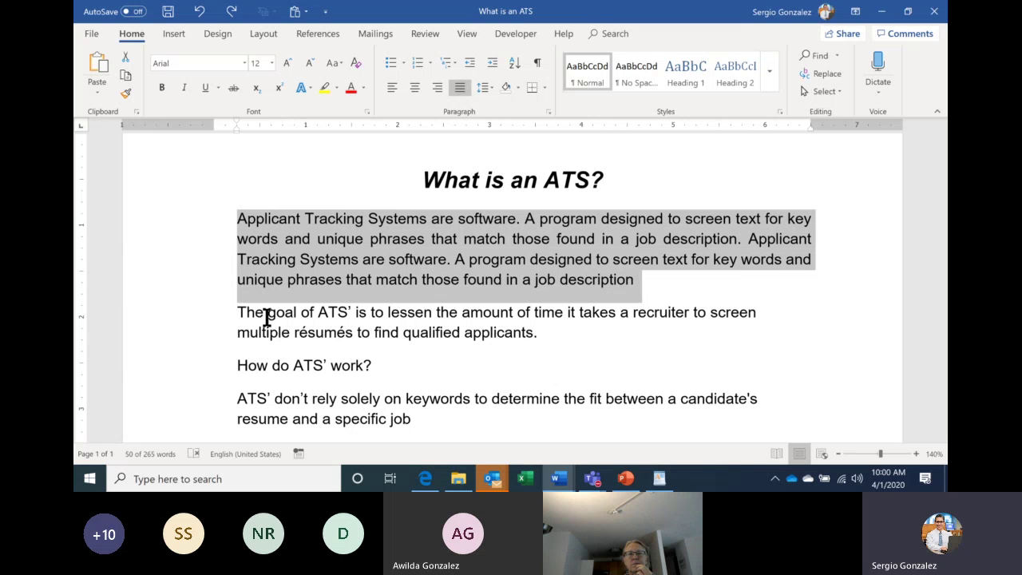
key("Left")
Scroll through Document16's Ctrl+B, Ctrl+I and Ctrl+U shortcut notes, then bring up the WordPad copy.
mouse_move(559, 483)
left_click(504, 445)
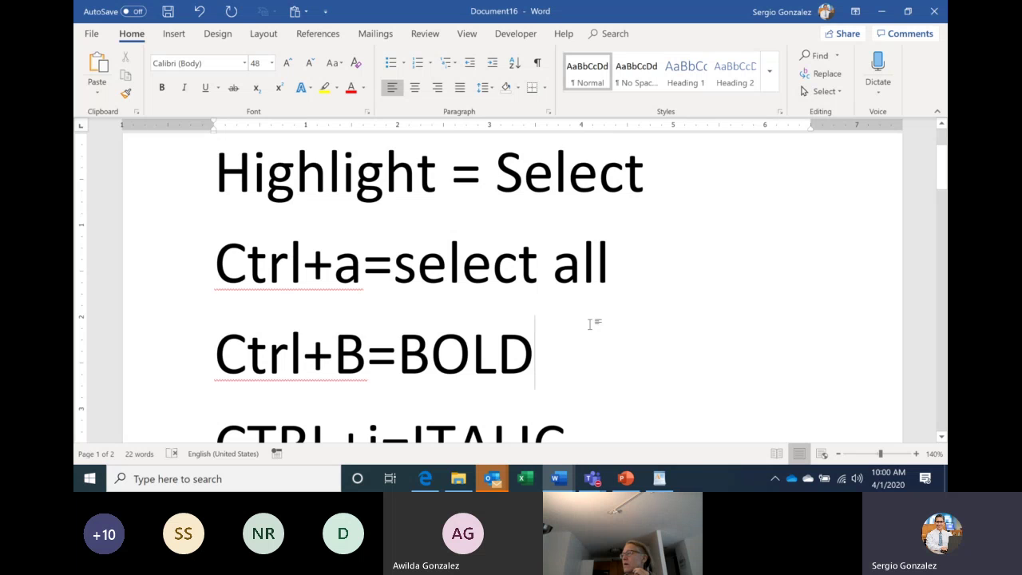
scroll(591, 323, "down", 1)
scroll(589, 326, "down", 2)
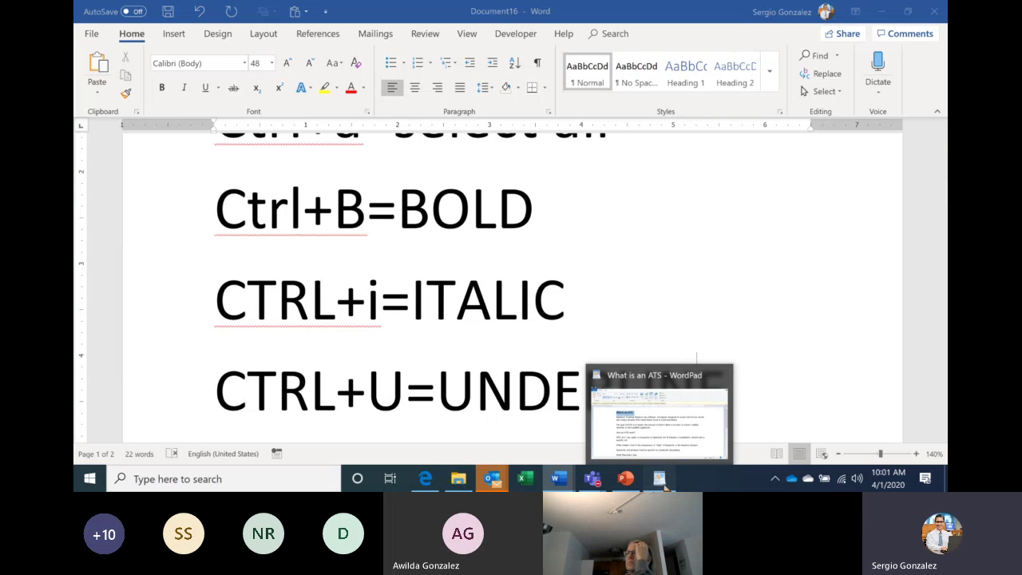
left_click(663, 480)
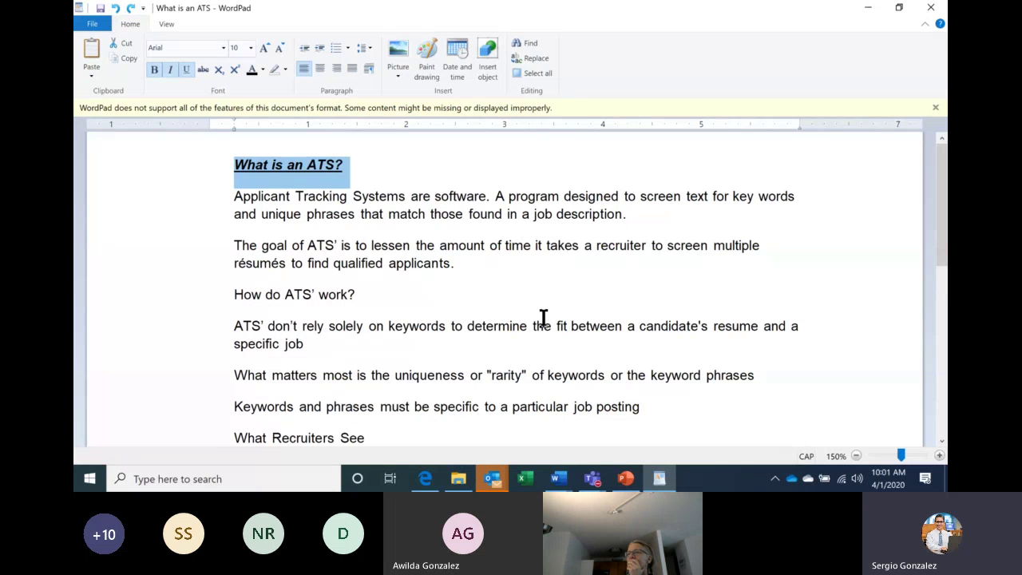
Switch to the Untitled Google Docs copy of the ATS text in Edge.
left_click(425, 478)
left_click(296, 11)
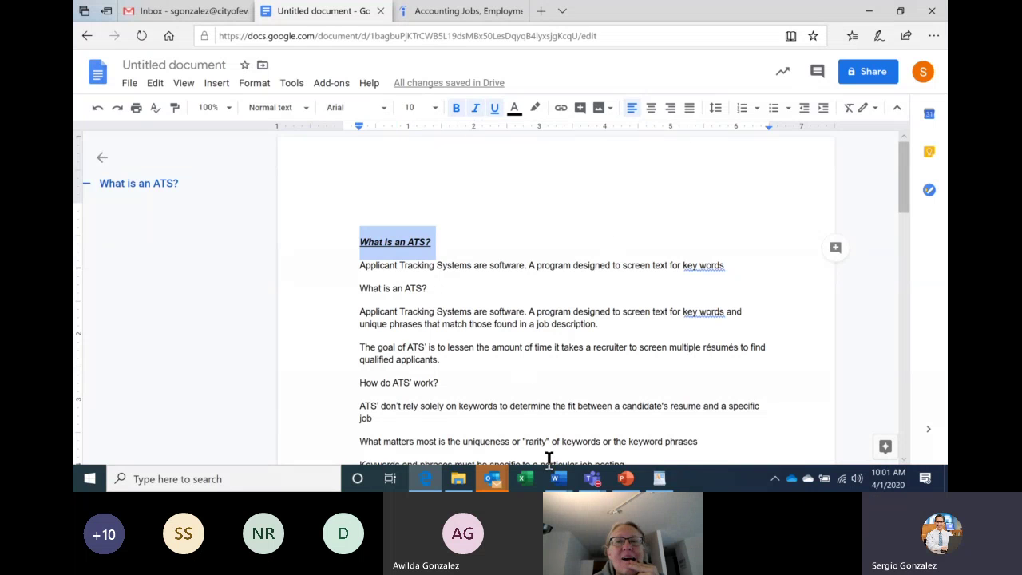
mouse_move(558, 479)
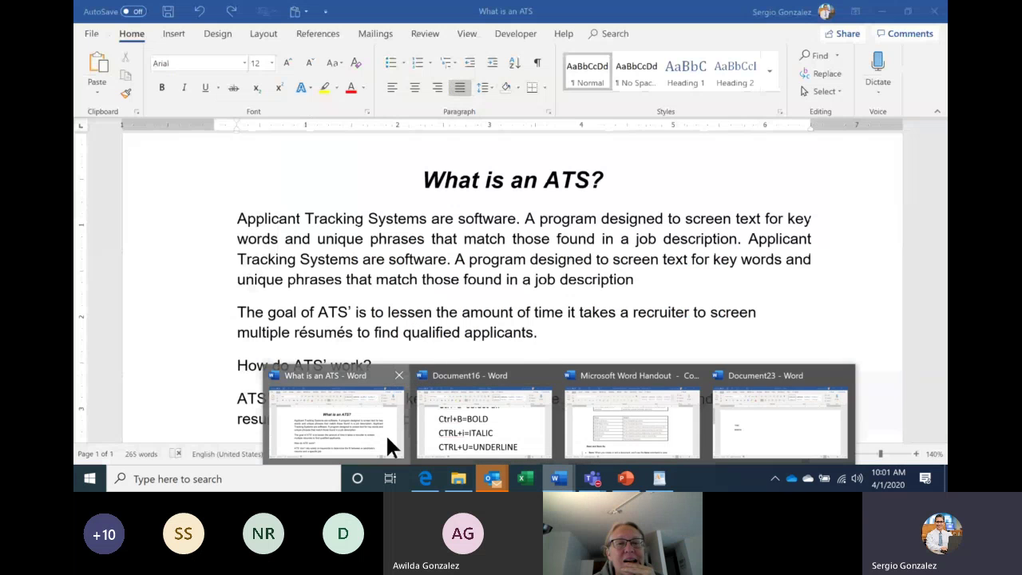
Select the entire ATS document and apply Verdana, undoing text typed by mistake.
left_click(385, 433)
key("ctrl+a")
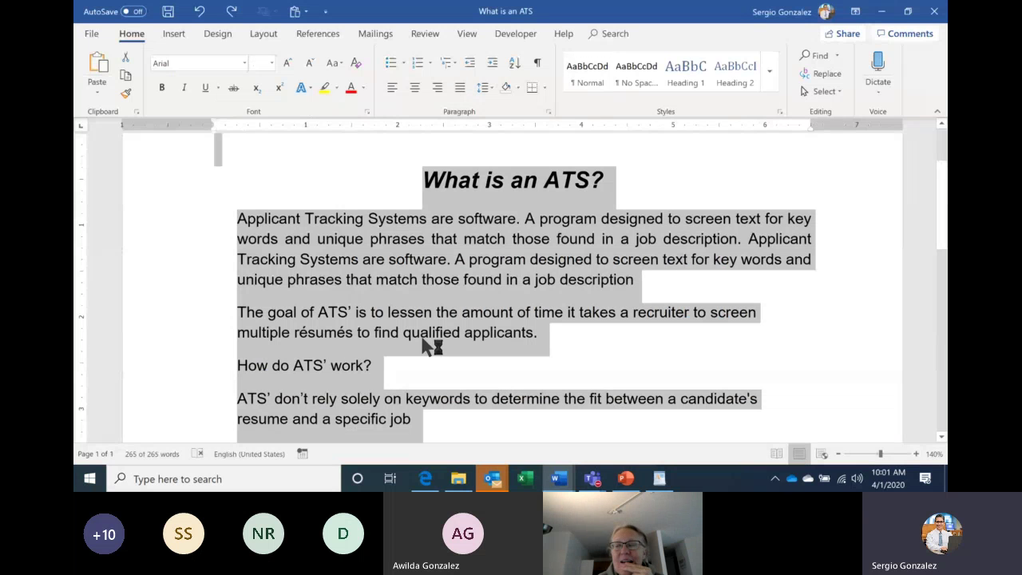
left_click(244, 64)
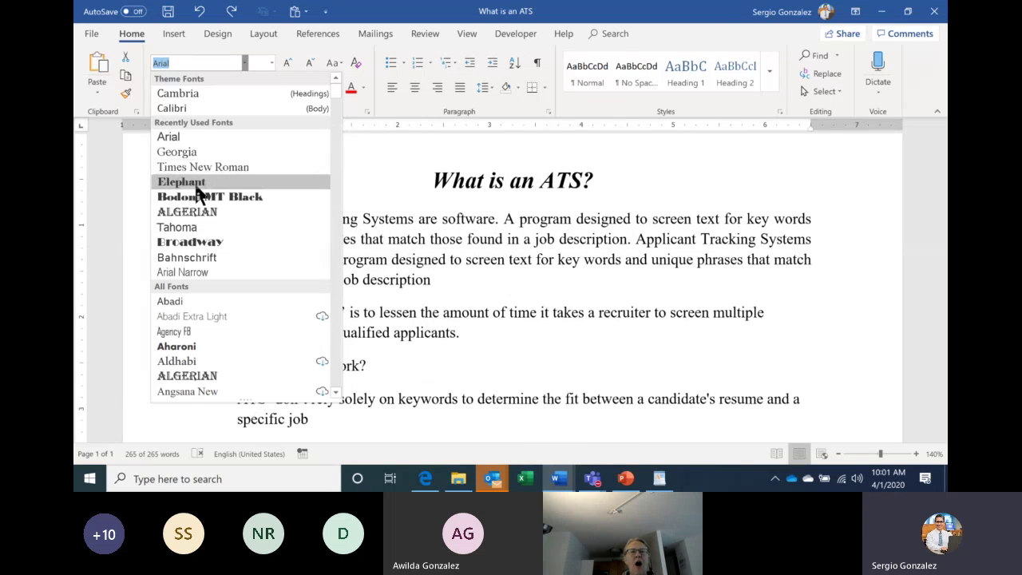
type("V")
type("ERDANA")
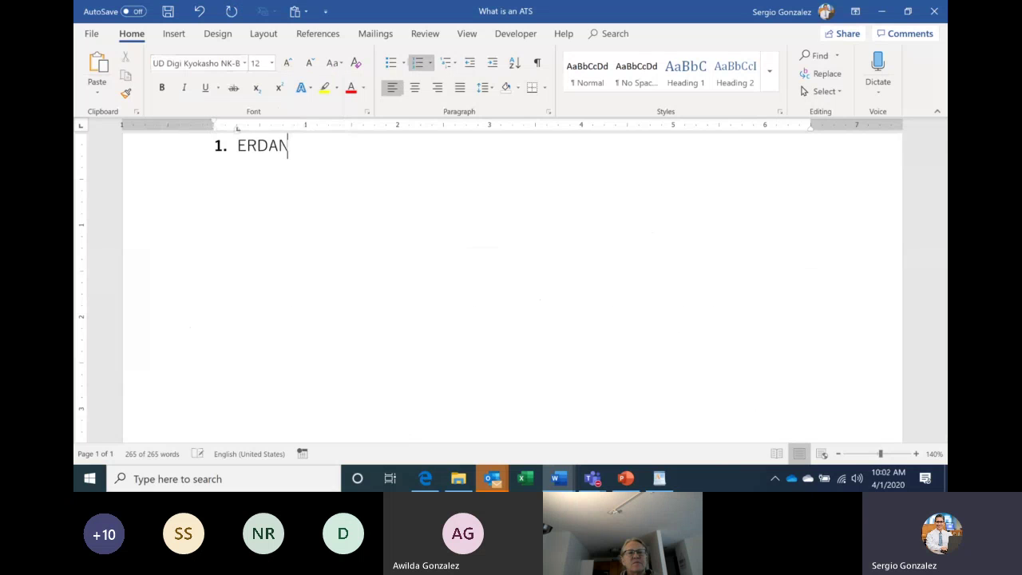
key("BackSpace")
key("BackSpace")
key("BackSpace")
key("BackSpace")
key("BackSpace")
key("BackSpace")
type("ERD")
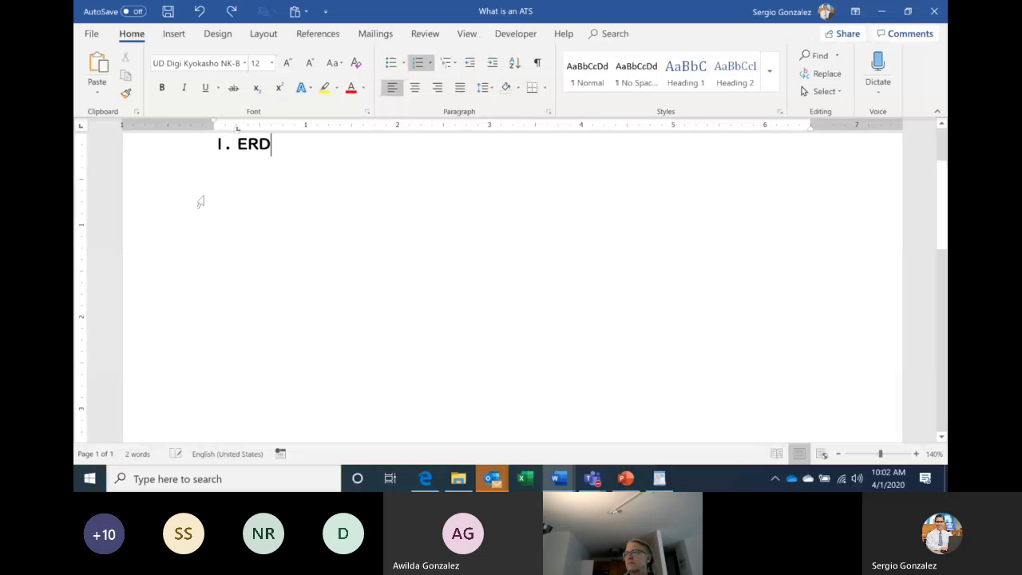
key("ctrl+z")
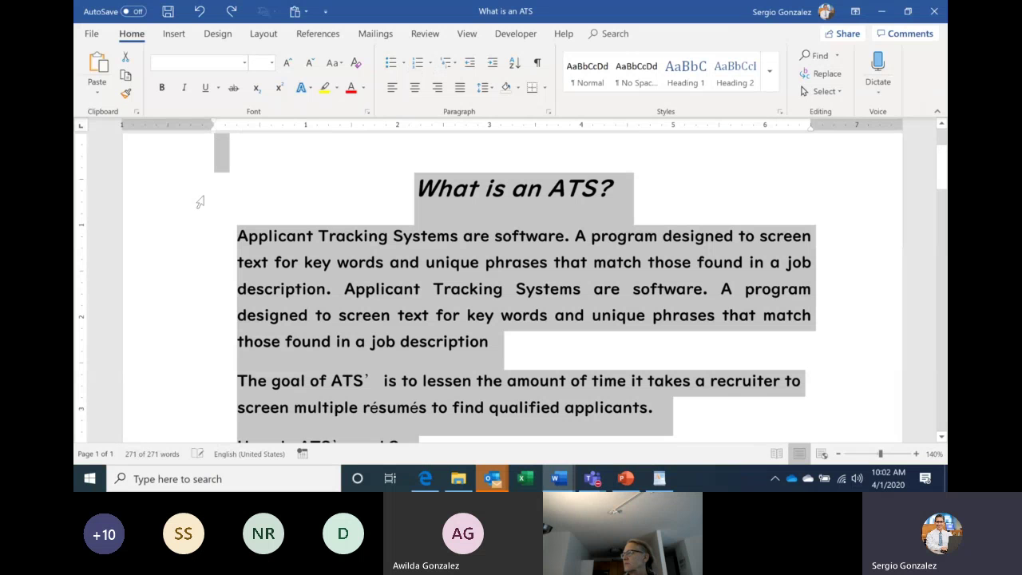
left_click(245, 64)
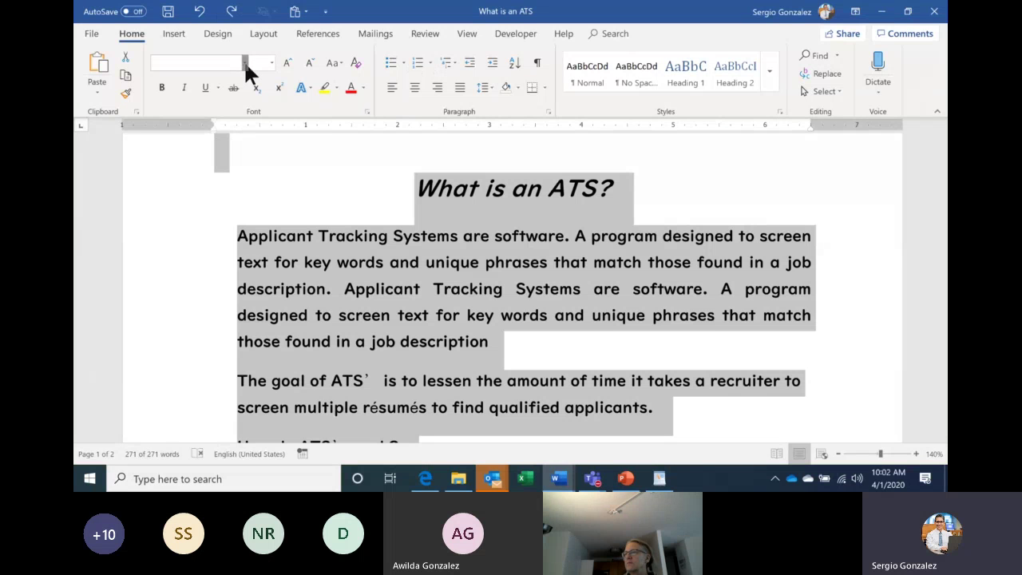
key("Up")
key("Down")
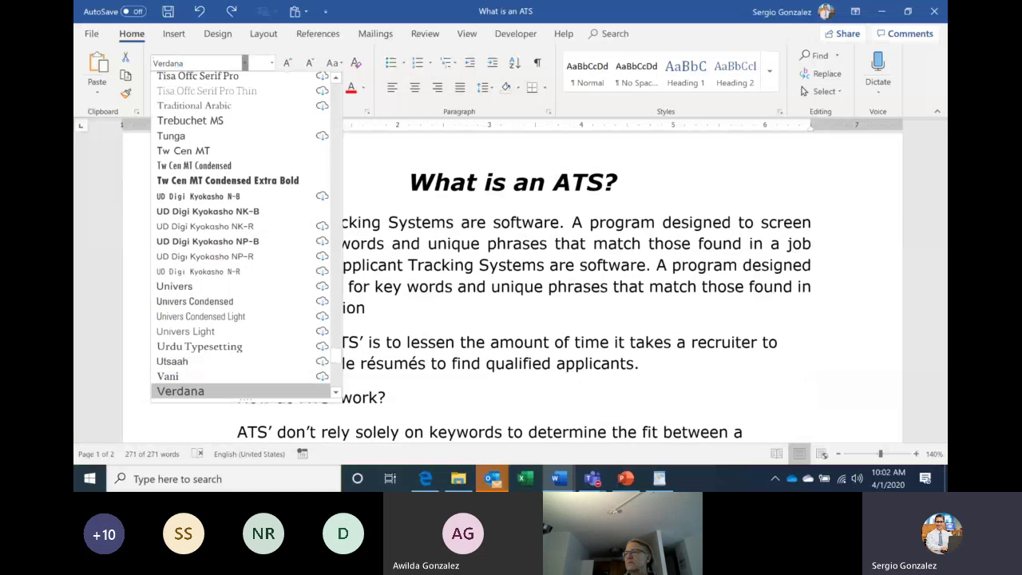
key("Return")
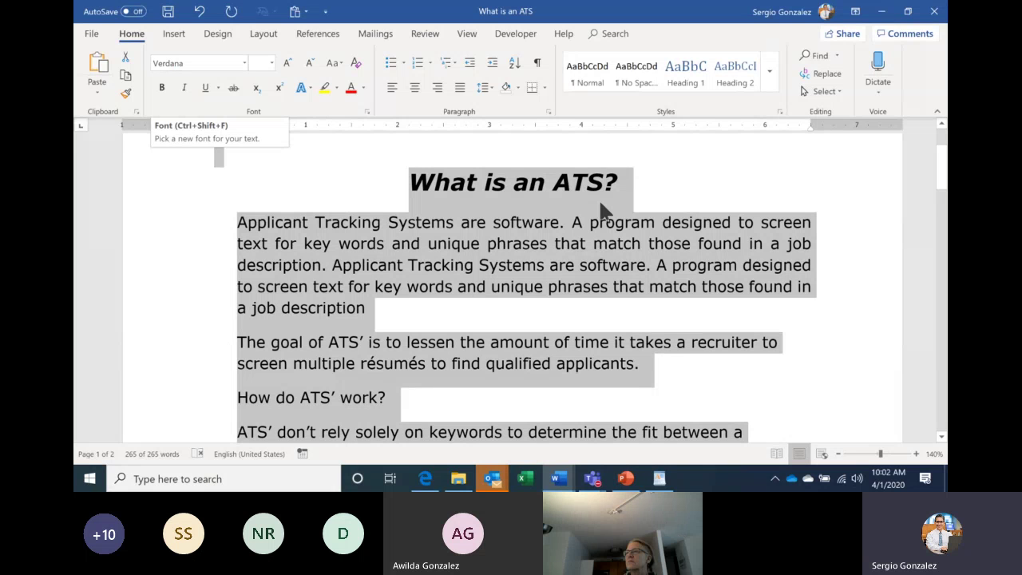
Select the 'What is an ATS?' title and apply a bottom border beneath it.
left_click(612, 266)
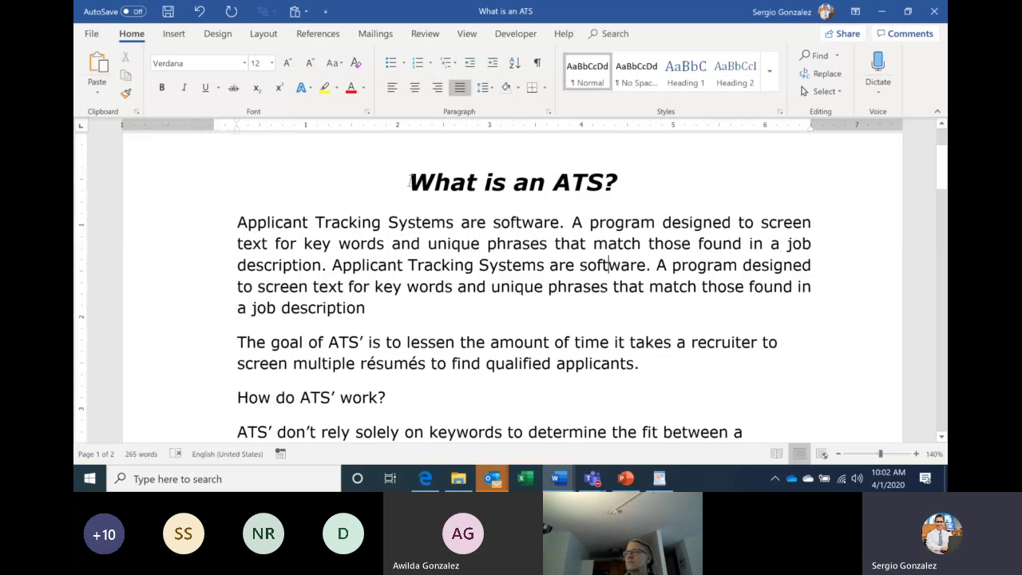
triple_click(441, 190)
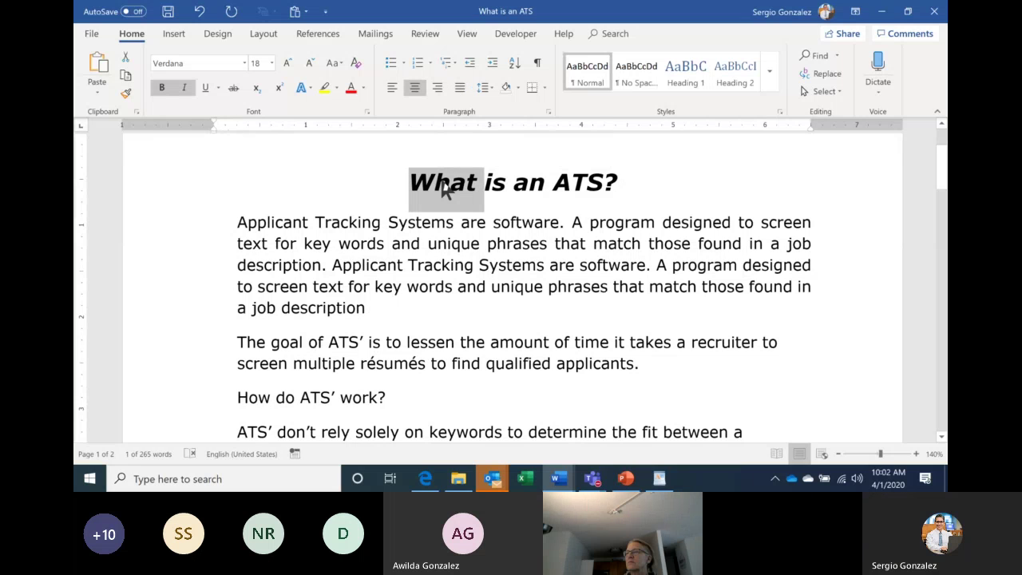
triple_click(445, 188)
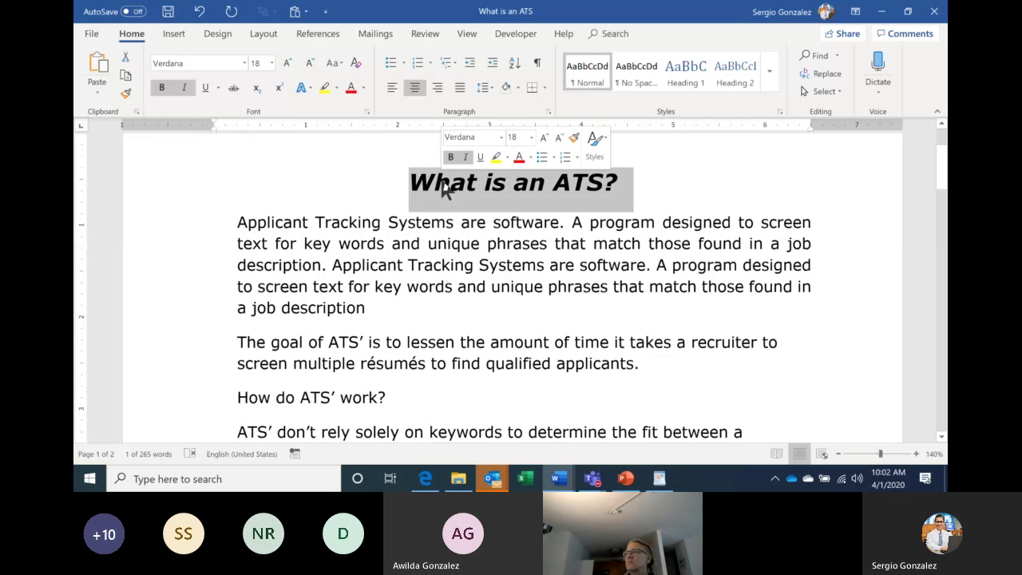
left_click(532, 88)
left_click(476, 228)
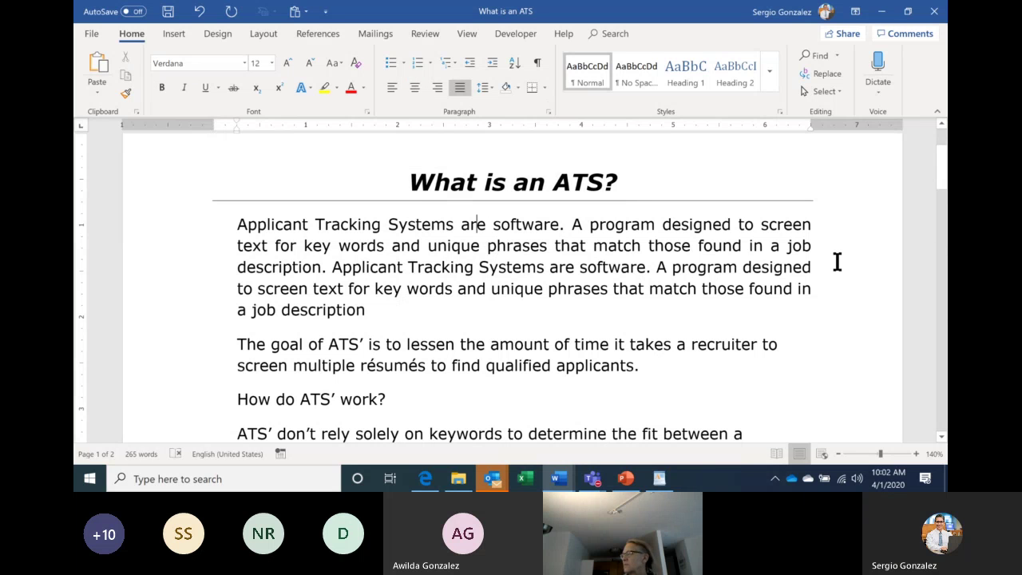
left_click_drag(940, 171, 940, 156)
double_click(583, 217)
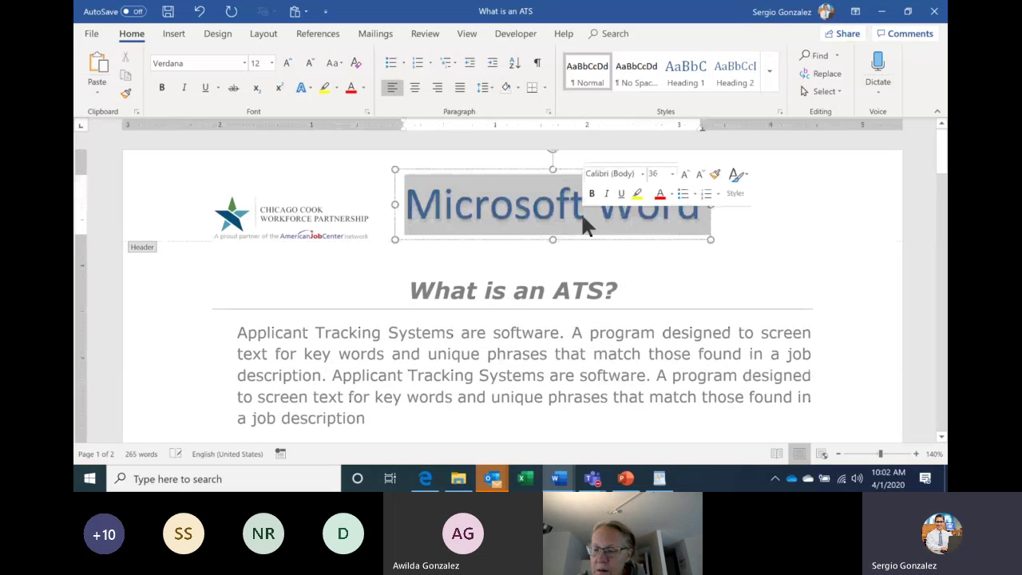
left_click(421, 177)
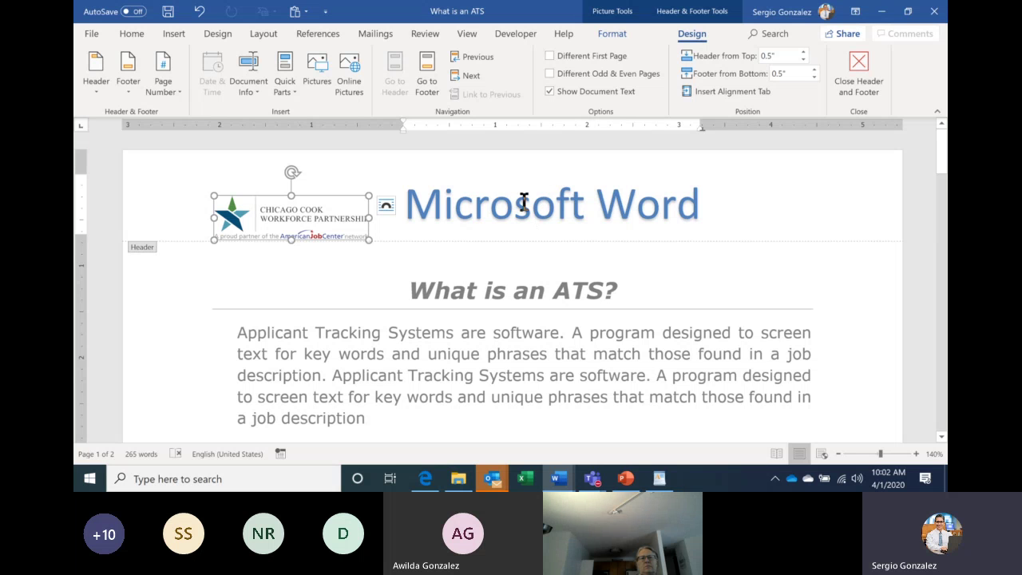
double_click(521, 267)
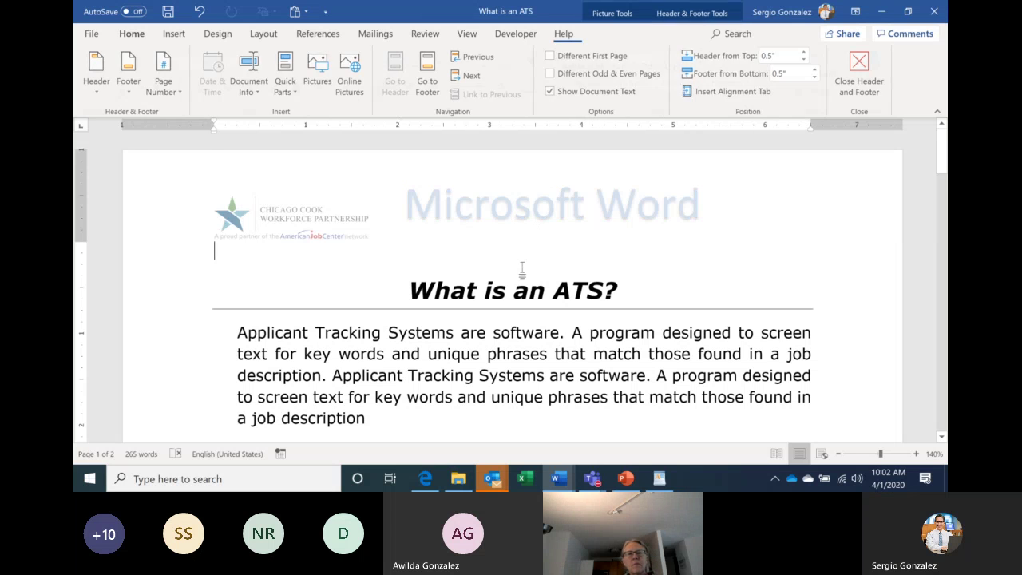
left_click_drag(943, 176, 942, 193)
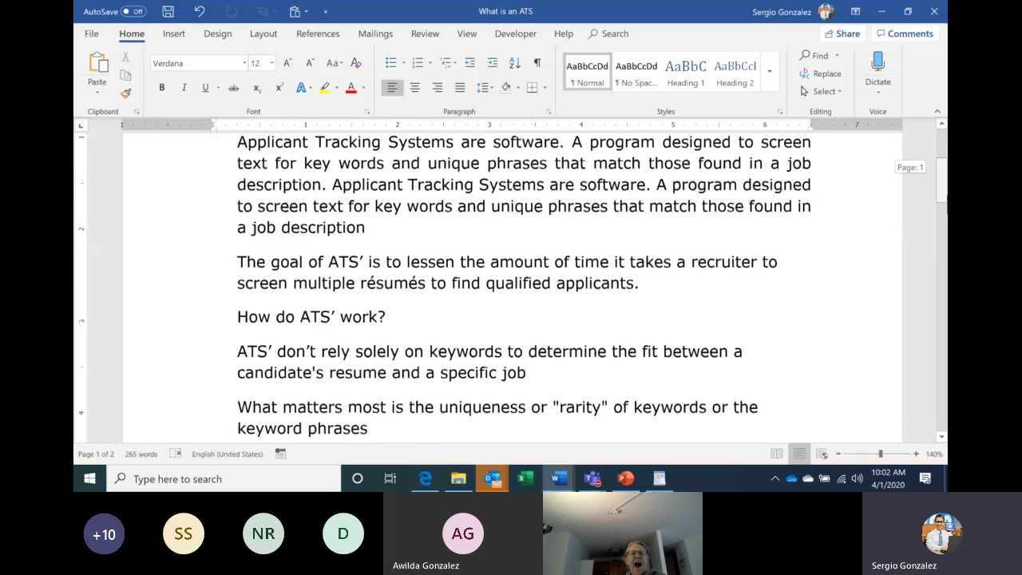
mouse_move(561, 479)
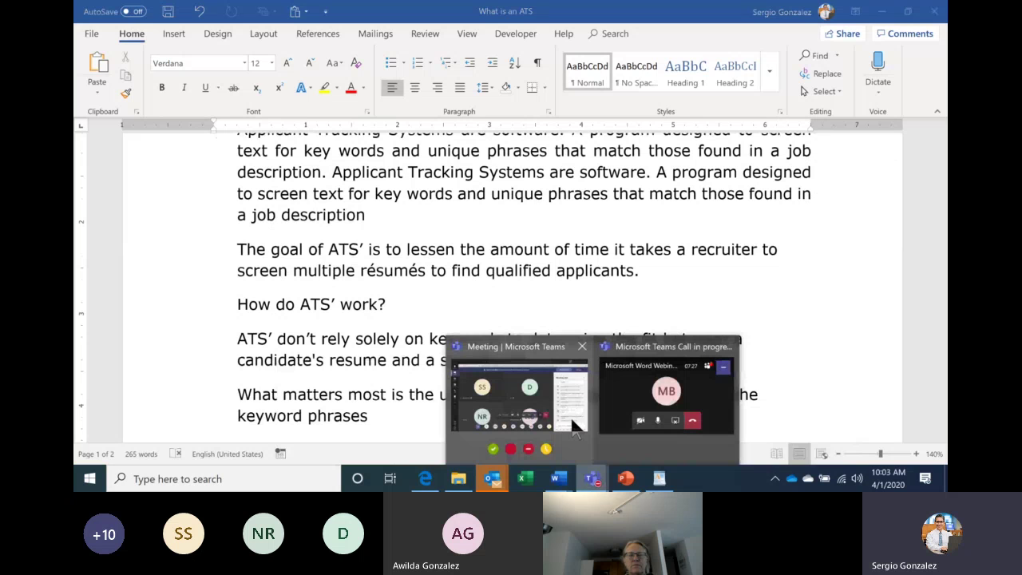
Return to the Teams meeting window and place the cursor in its chat message box.
left_click(570, 409)
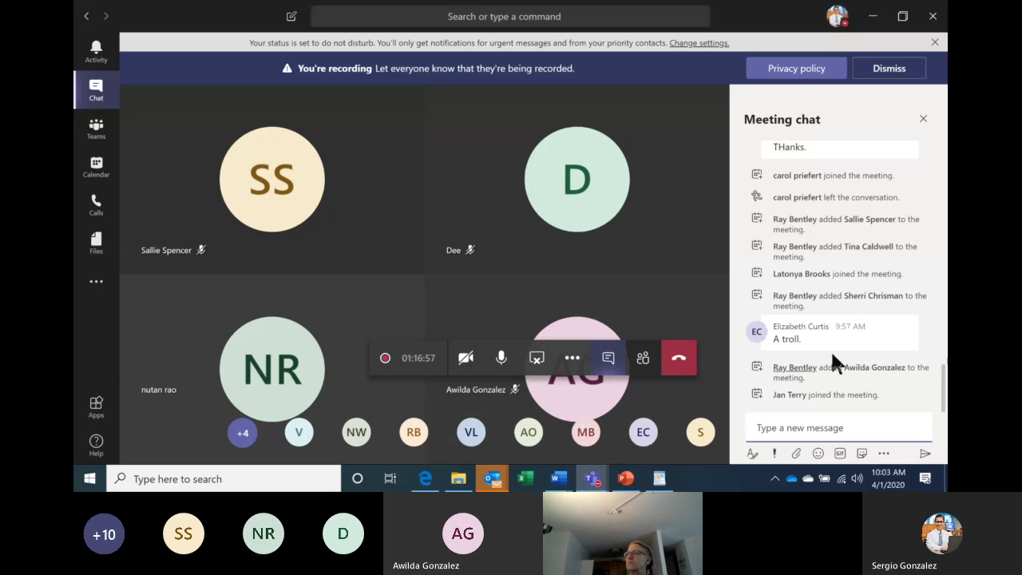
left_click(843, 428)
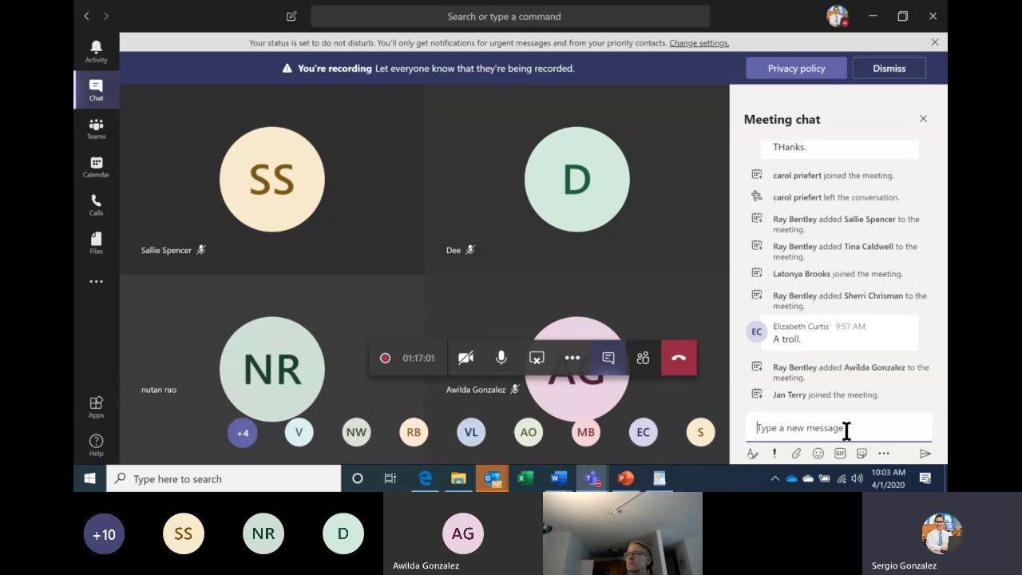
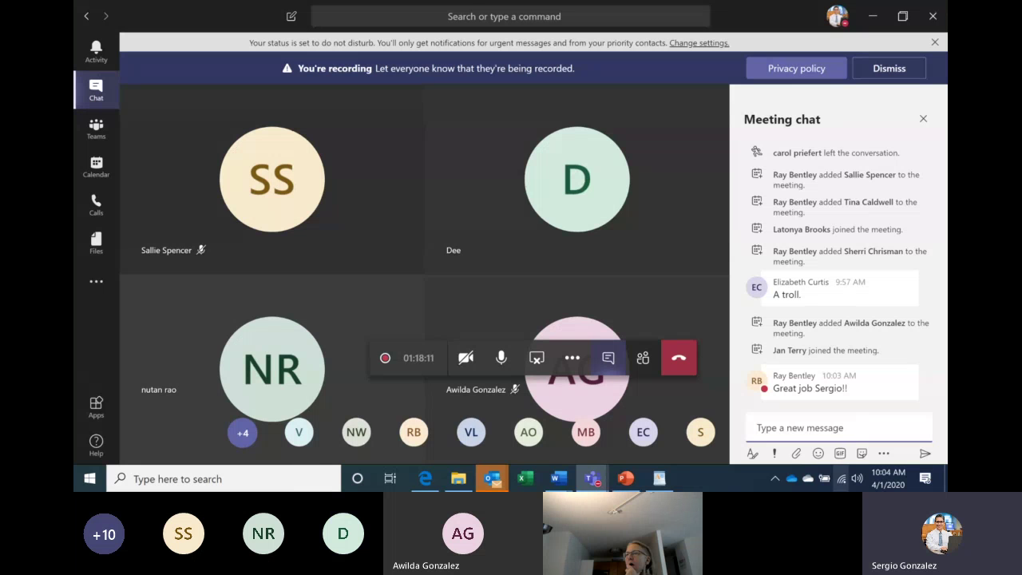
Bring the 'What is an ATS' Word document to the front from the taskbar.
left_click(562, 484)
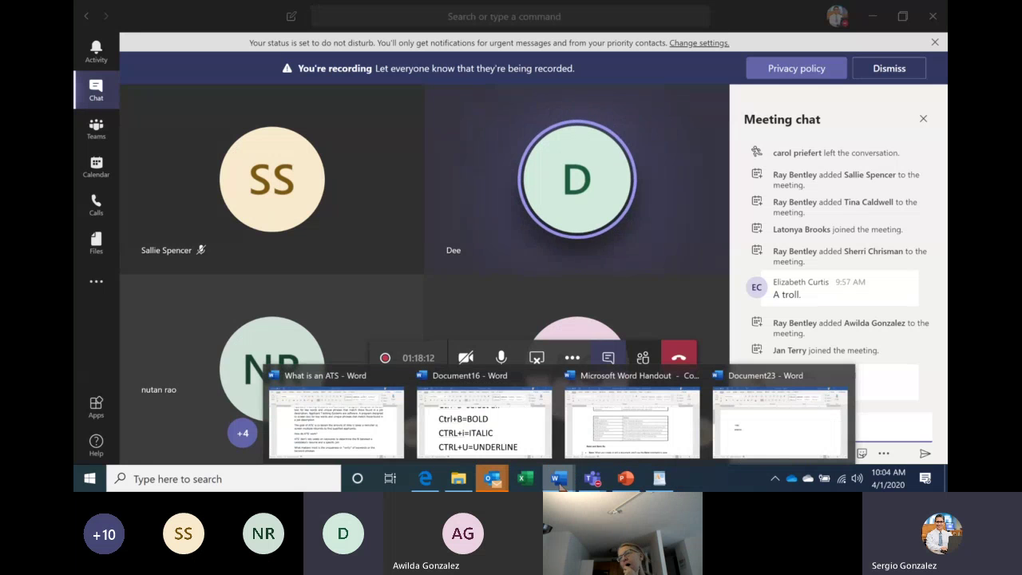
left_click(365, 432)
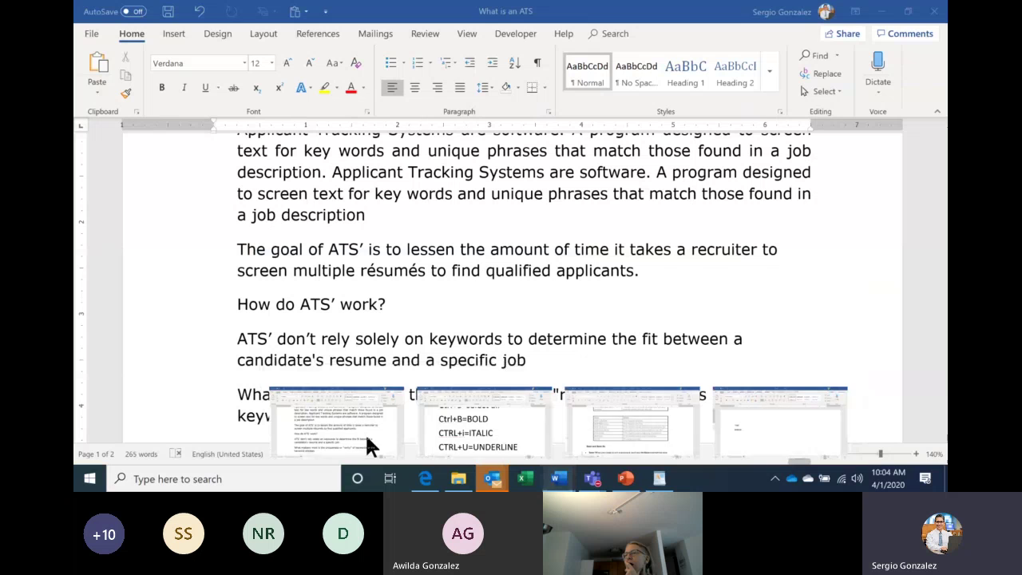
Show the Mailings tab's mail merge tools for the 'What is an ATS' document.
left_click(380, 37)
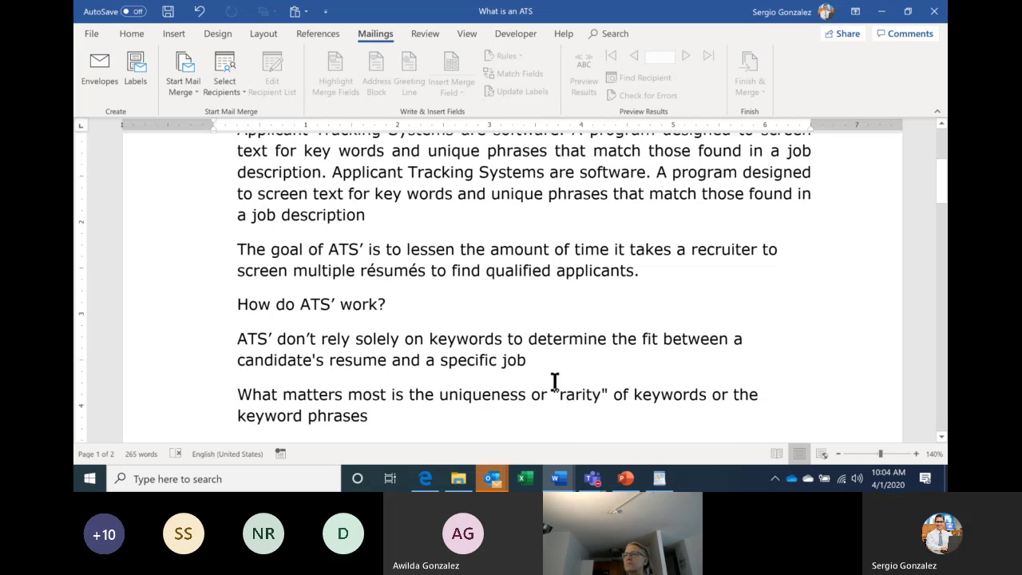
mouse_move(592, 482)
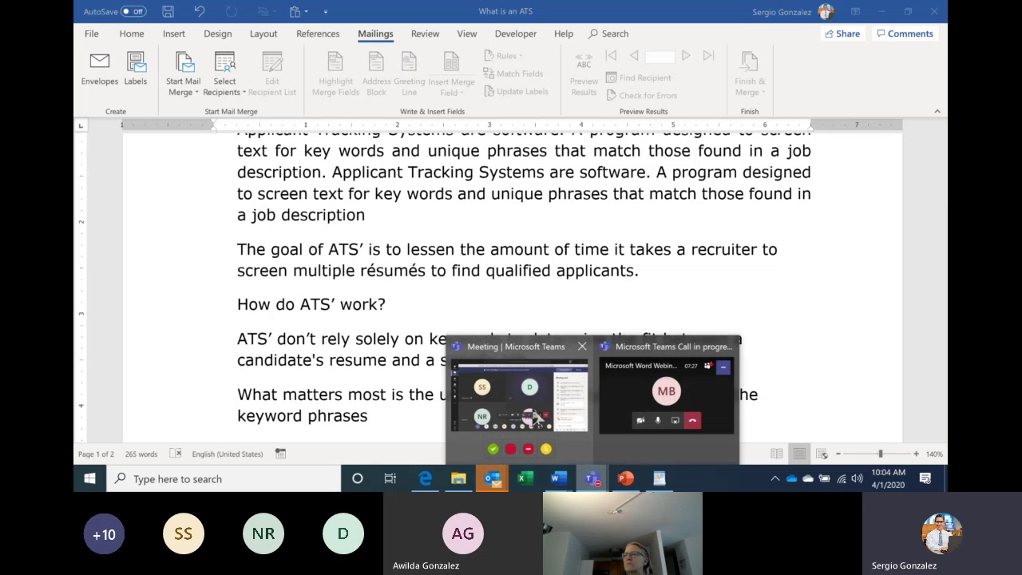
Post 'Thank you Team' in the Teams meeting chat, then return to the PowerPoint slide show.
left_click(535, 417)
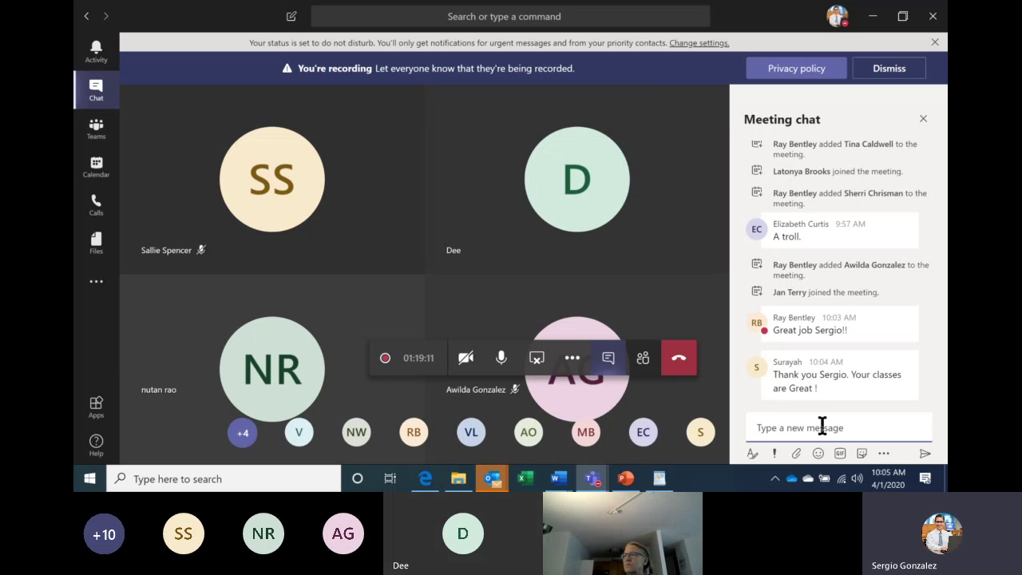
type("hELL")
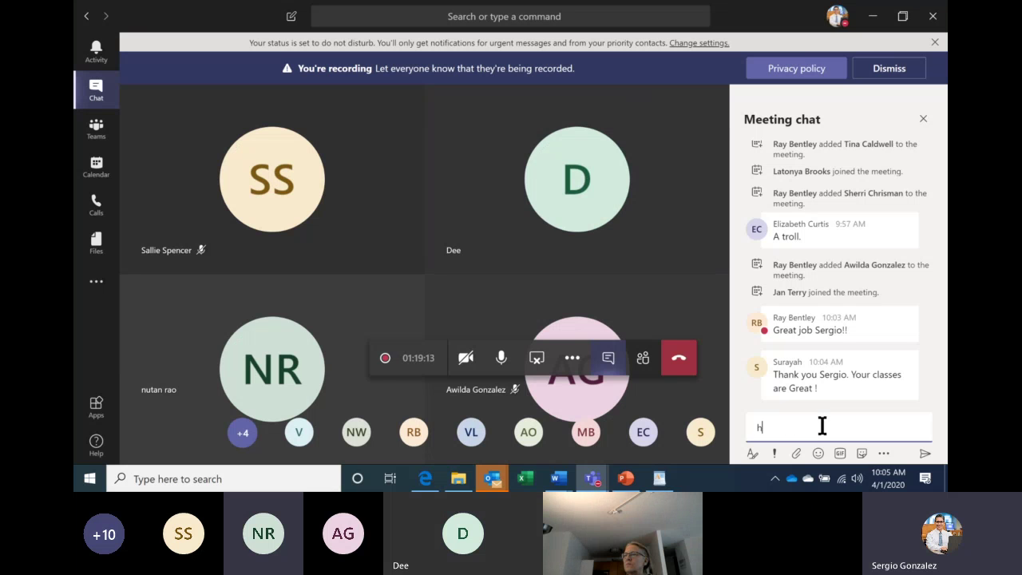
key("BackSpace")
key("BackSpace")
key("BackSpace")
key("BackSpace")
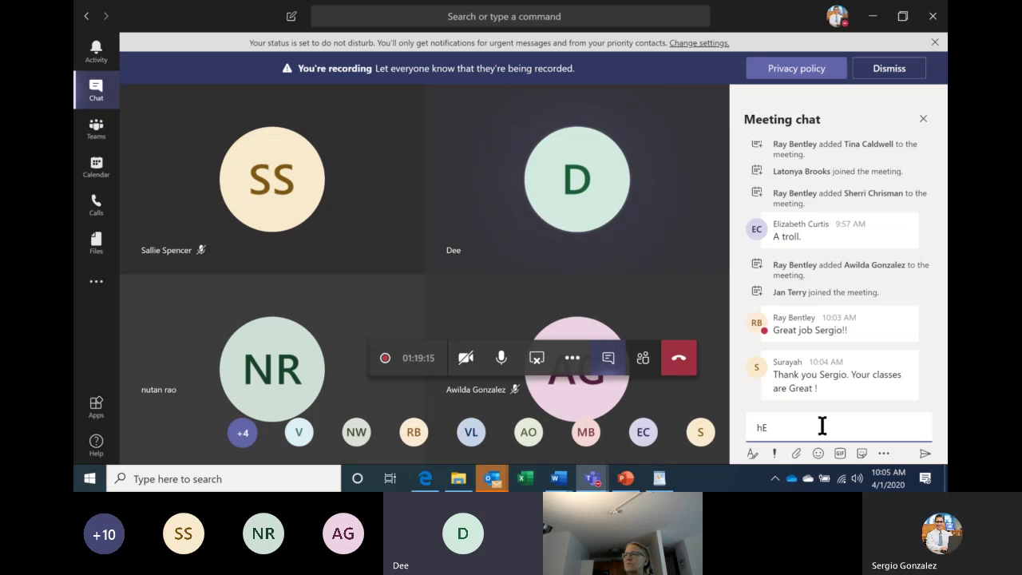
type("Thank")
type(" you T")
type("er")
key("Return")
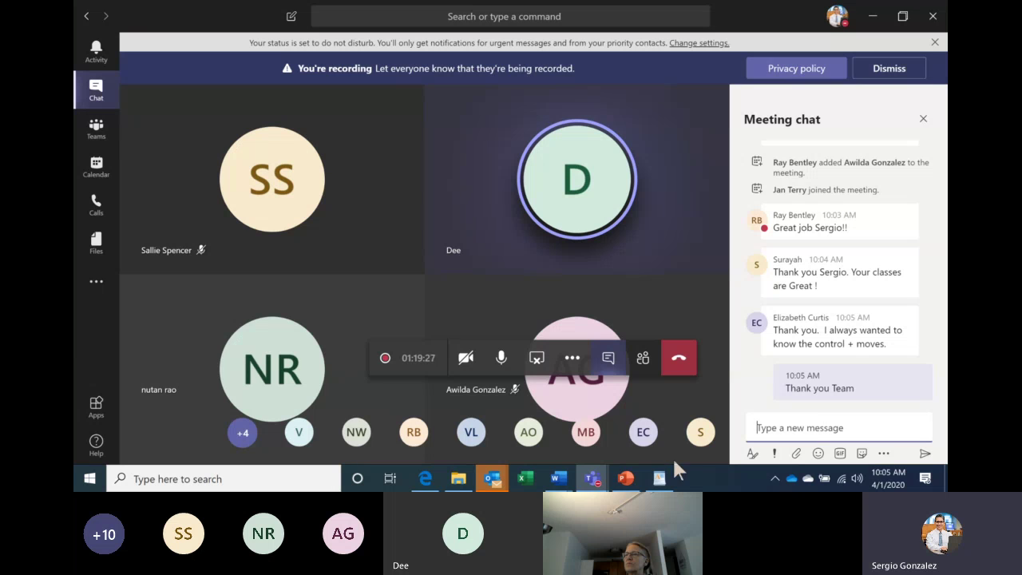
left_click(625, 478)
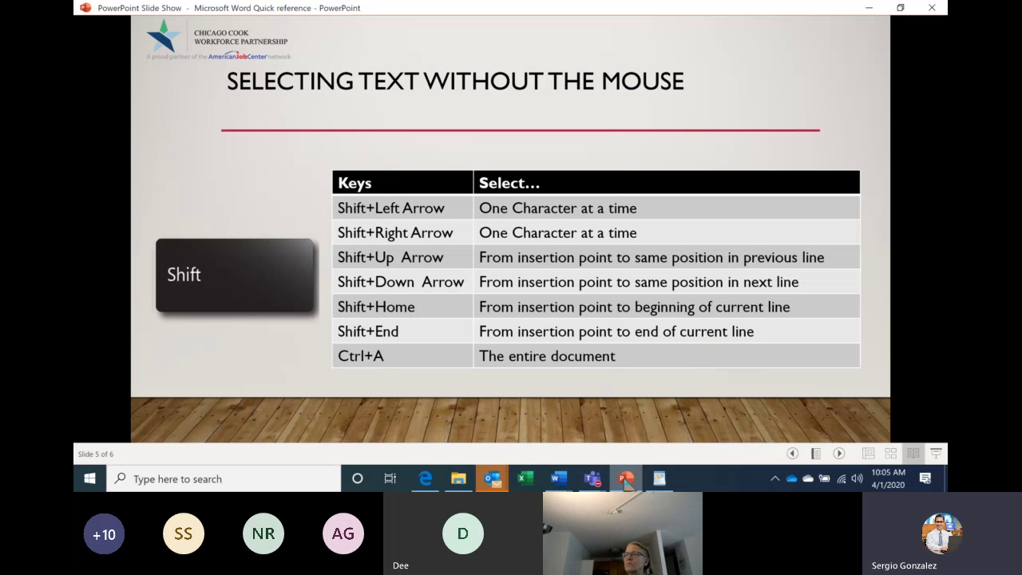
Advance to the Basic Format slide, then step back to the 'Microsoft Word Webinar' title slide.
key("Right")
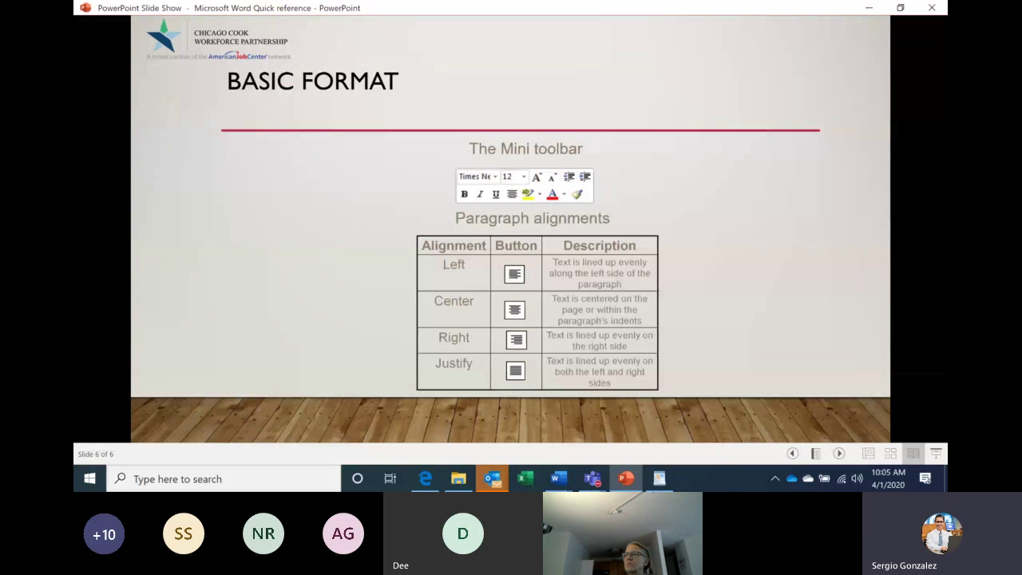
key("Right")
key("Left")
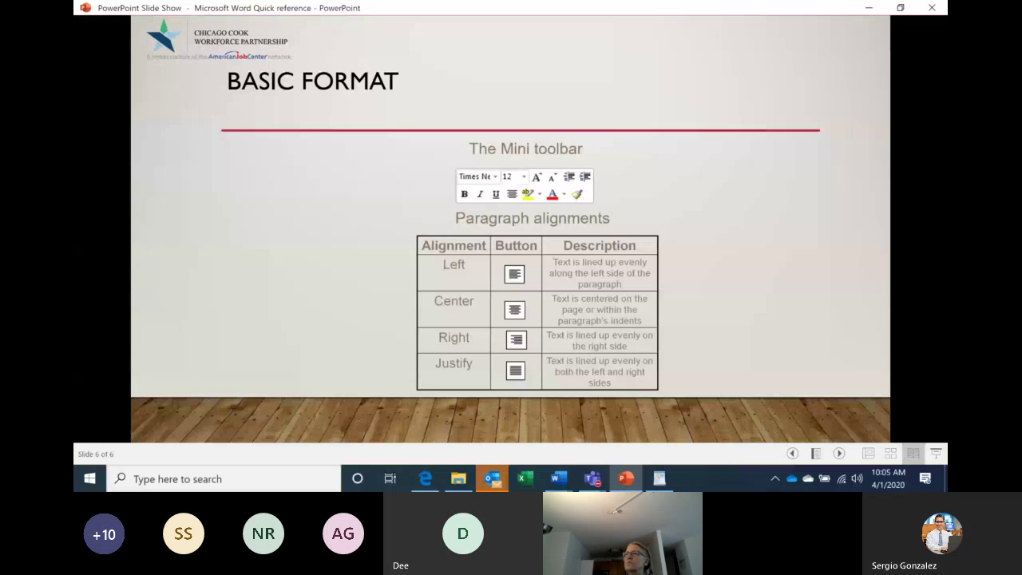
key("Left")
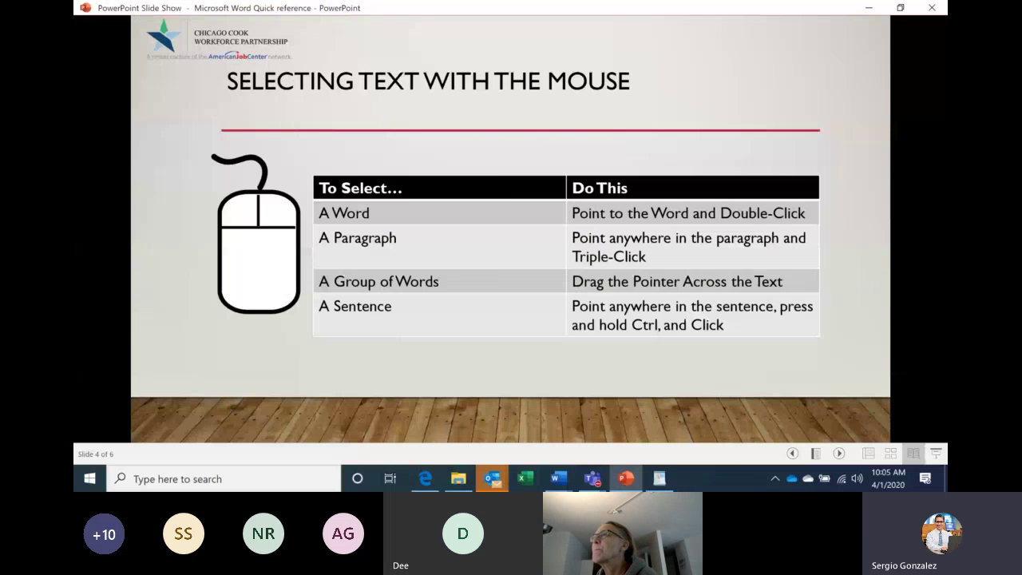
key("Left")
key("Left")
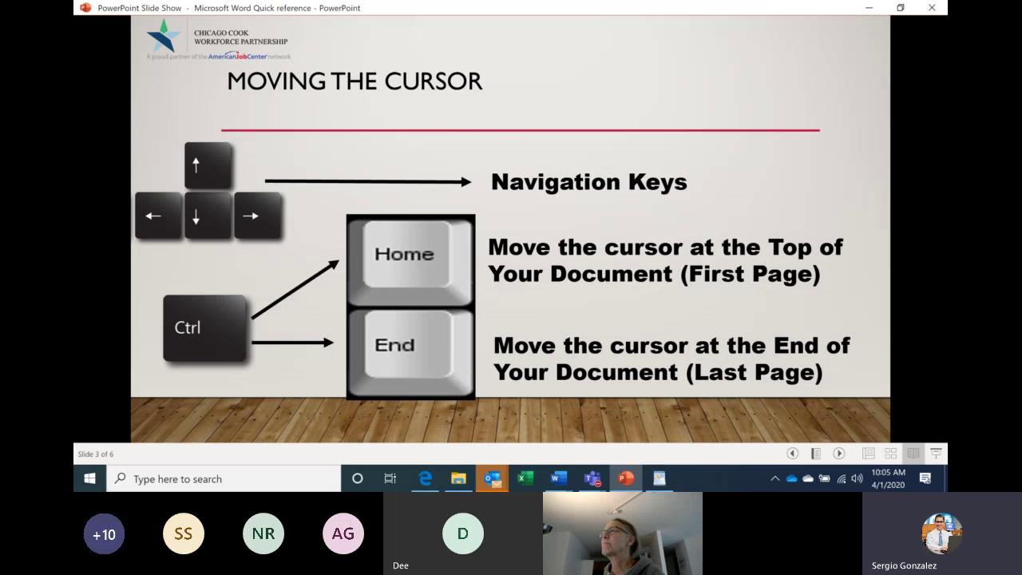
key("Left")
key("Left")
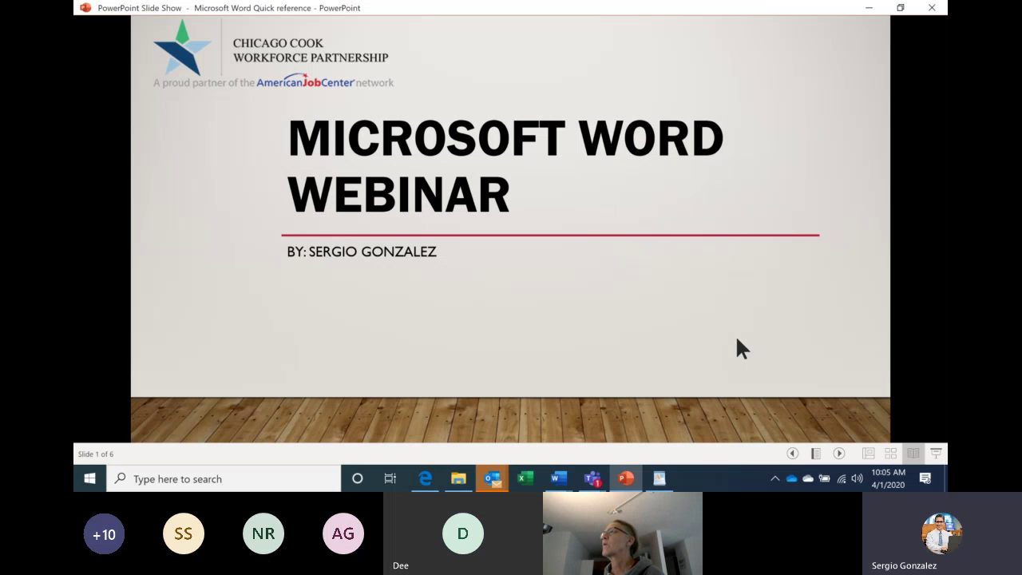
mouse_move(593, 479)
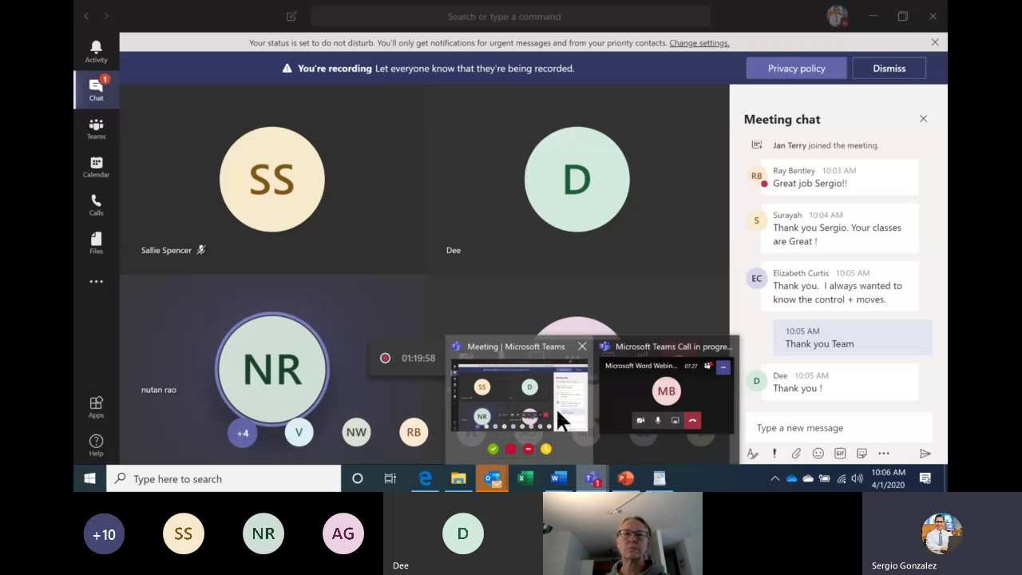
Back in the Teams meeting, check participants and chat, then choose Stop recording from More actions.
left_click(558, 413)
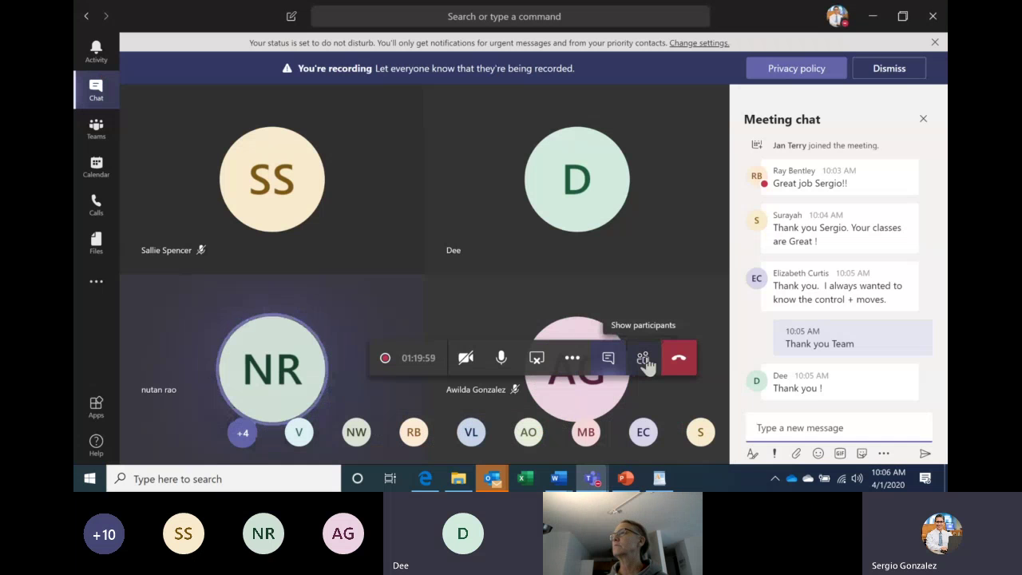
left_click(645, 361)
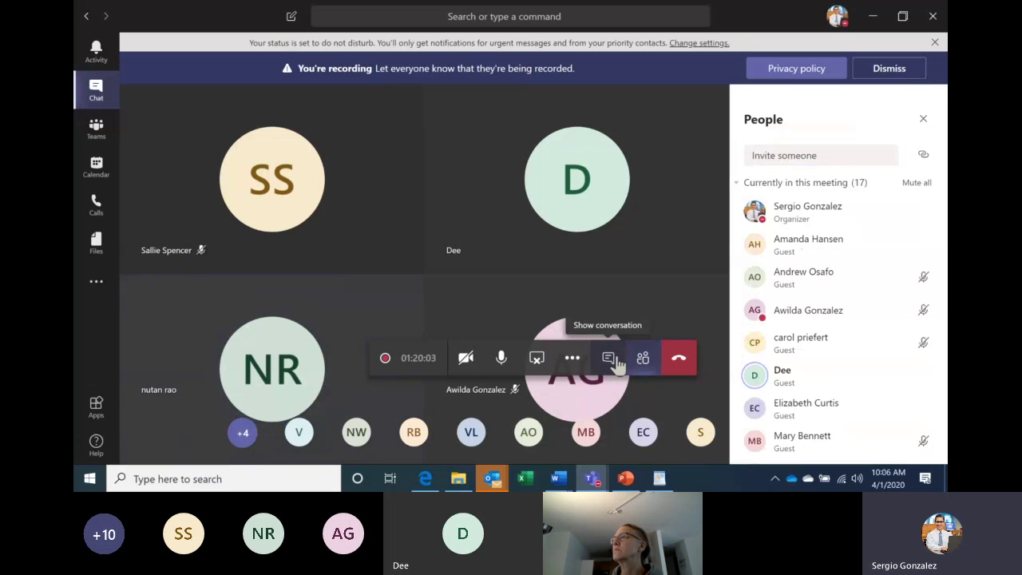
left_click(615, 362)
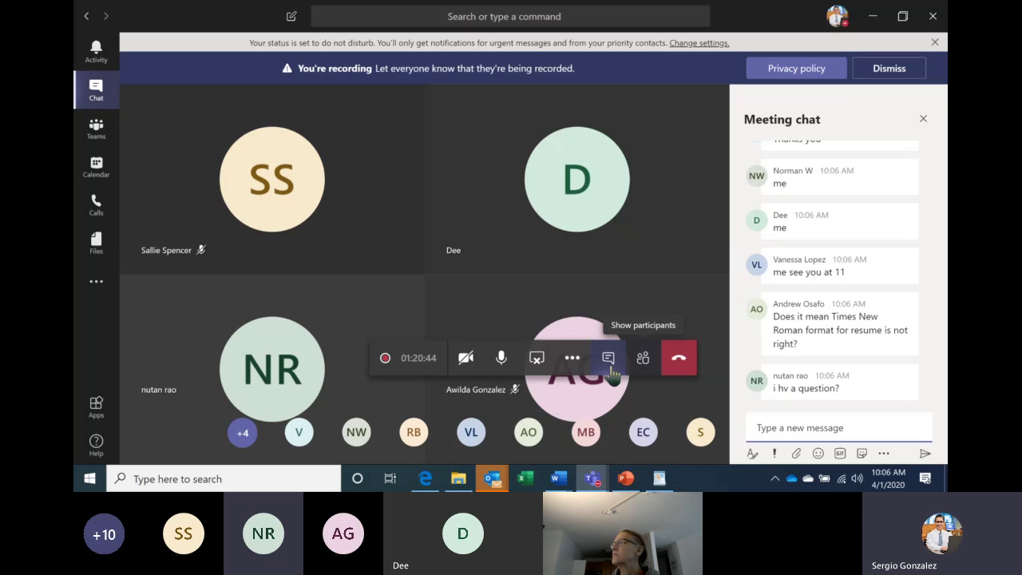
left_click(572, 357)
left_click(575, 292)
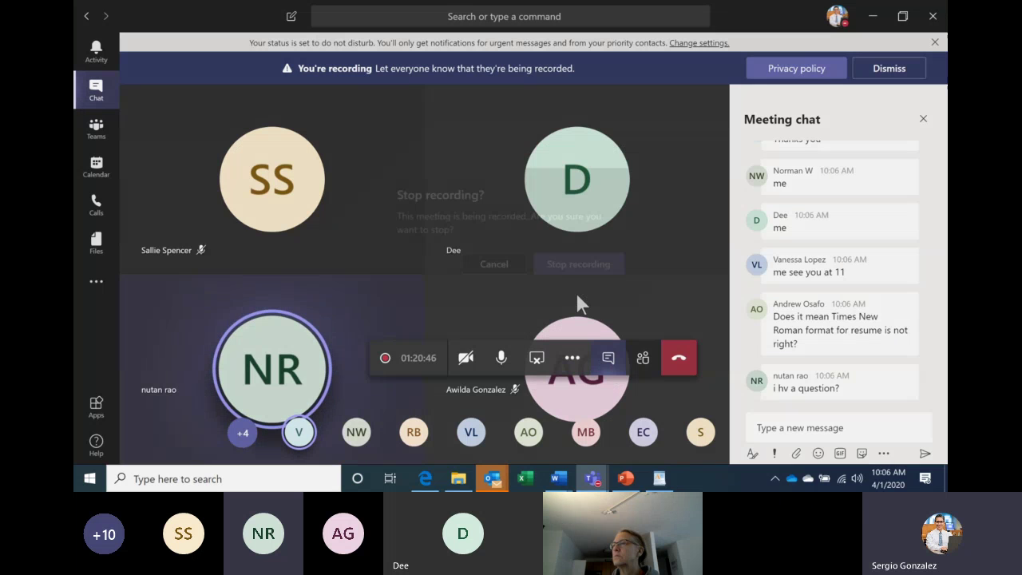